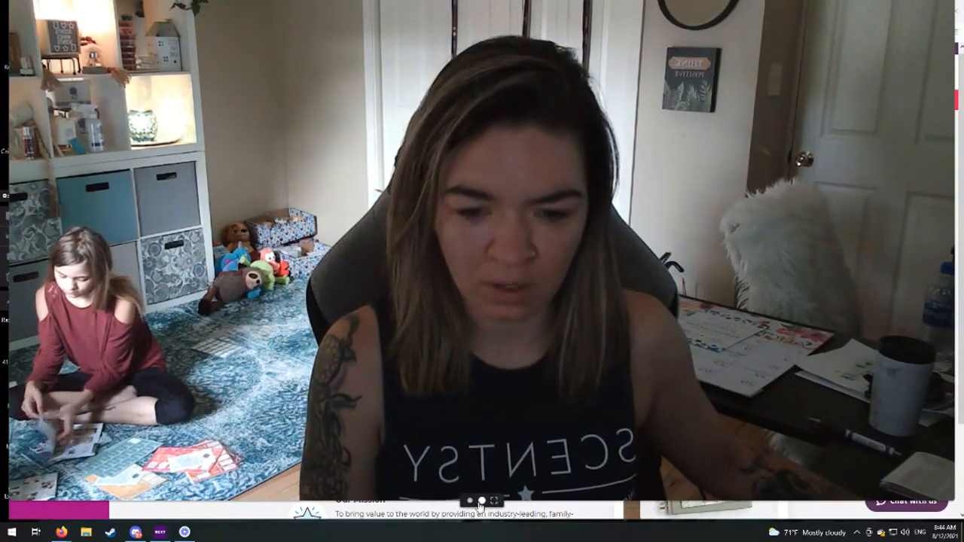
{"action": "left_click", "coordinate": [483, 504]}
{"action": "left_click_drag", "start_coordinate": [175, 417], "coordinate": [794, 268]}
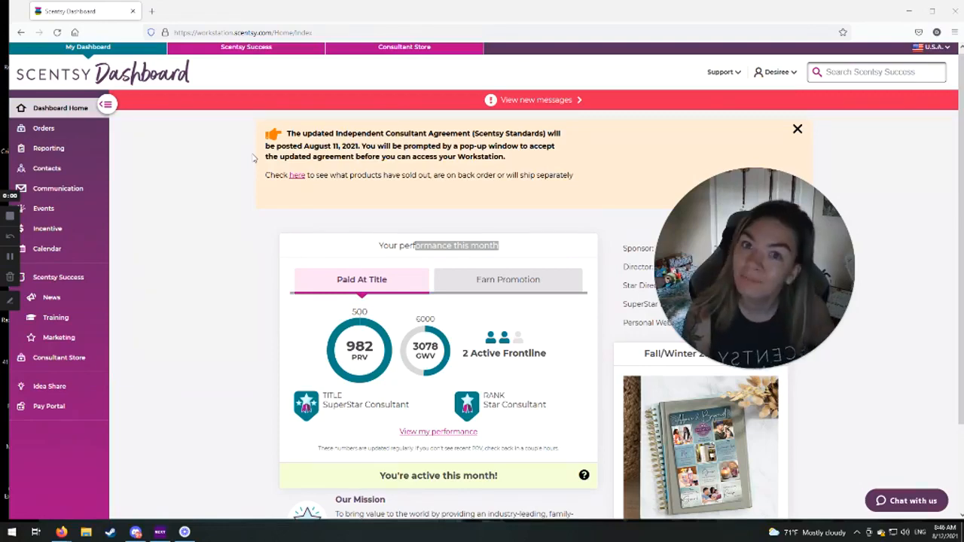
{"action": "scroll", "coordinate": [253, 158], "scroll_direction": "up", "scroll_amount": 1}
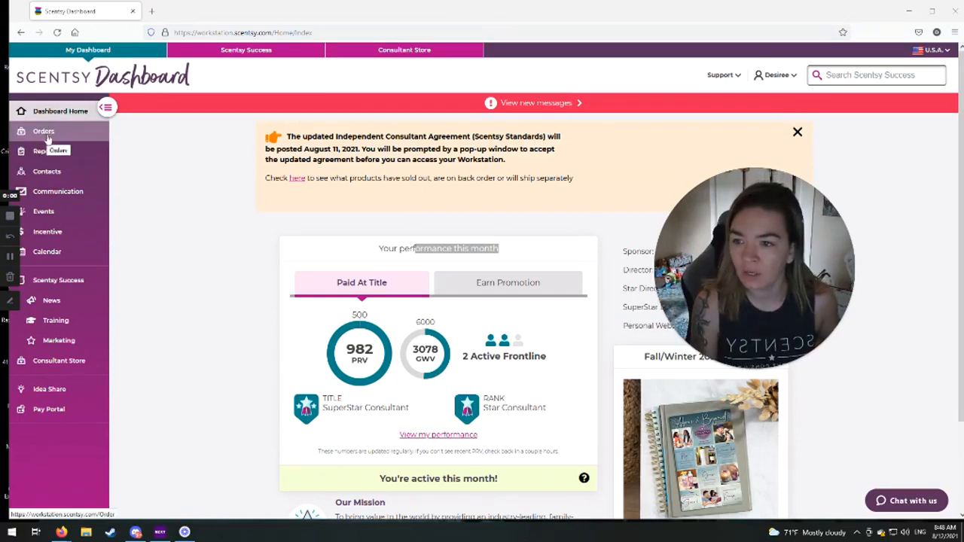
Go to the Orders section of the dashboard and start creating a new party.
{"action": "left_click", "coordinate": [45, 133]}
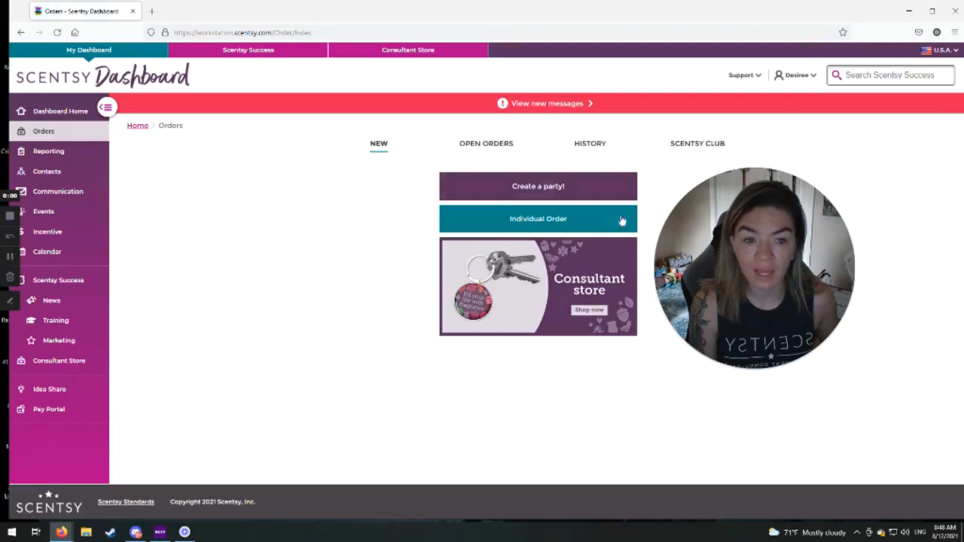
{"action": "left_click_drag", "start_coordinate": [733, 269], "coordinate": [857, 130]}
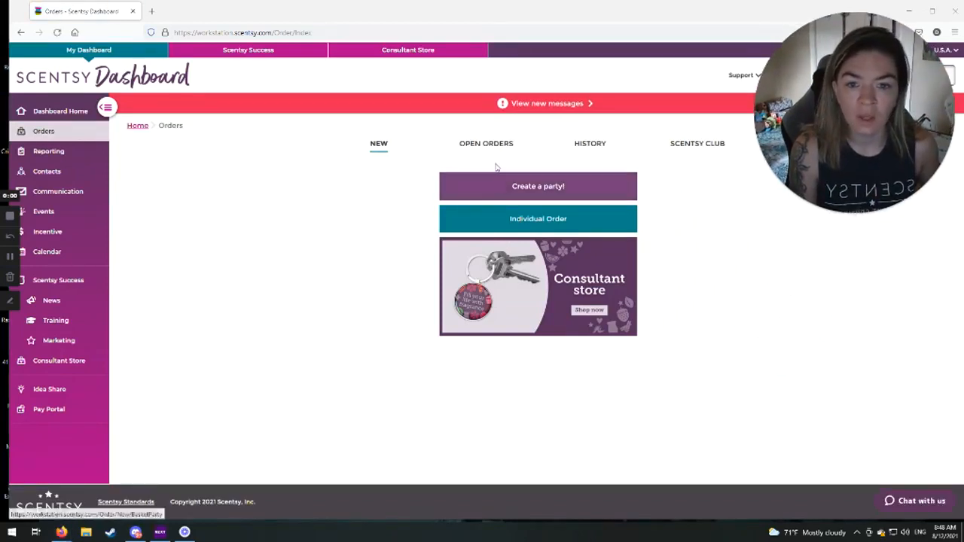
{"action": "left_click", "coordinate": [536, 196]}
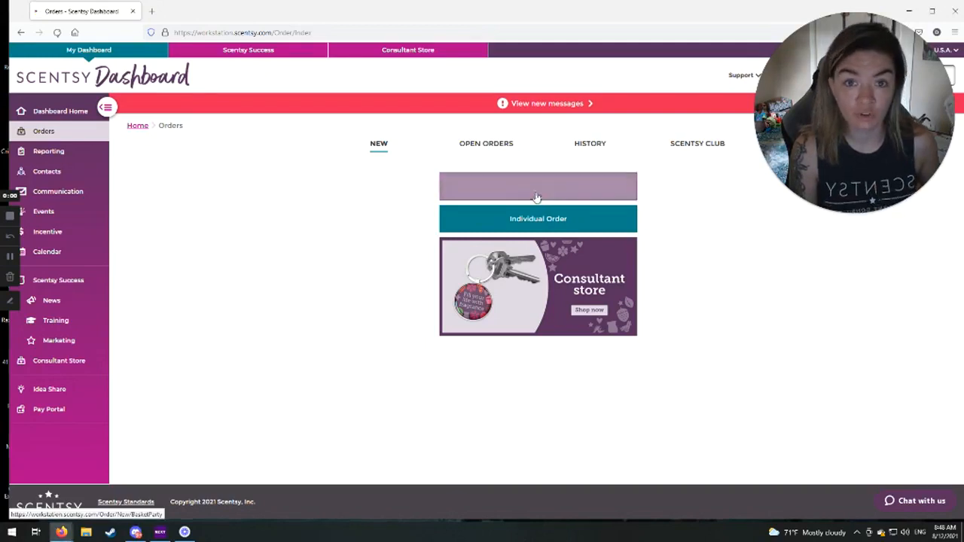
Name the party "TEST PARTY DONT ORDER" and continue to the host details.
{"action": "left_click", "coordinate": [386, 185]}
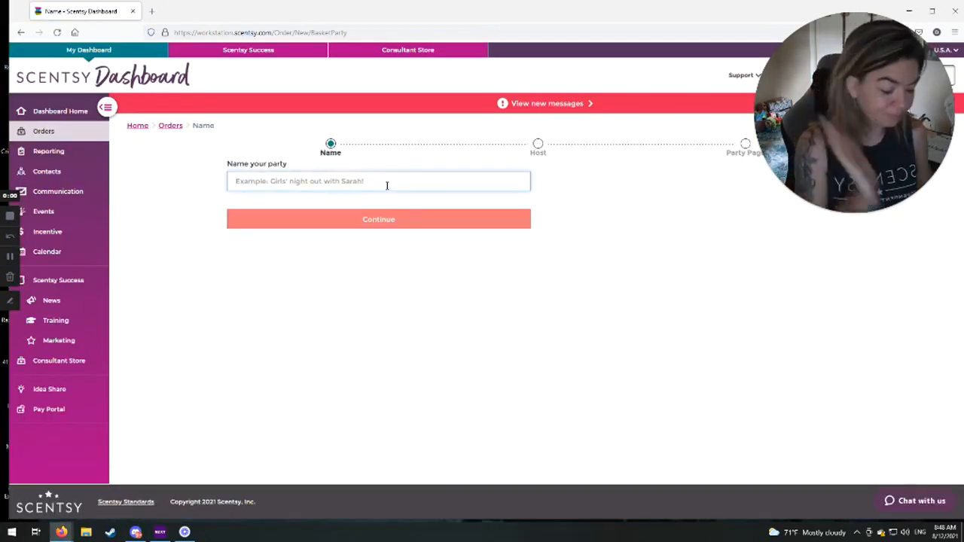
{"action": "type", "text": "Tes"}
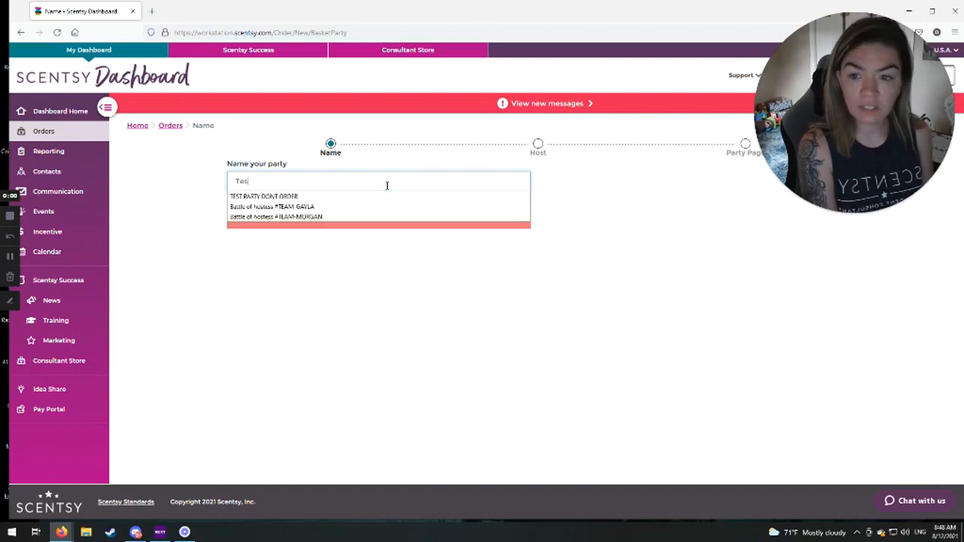
{"action": "type", "text": "t"}
{"action": "key", "text": "Down"}
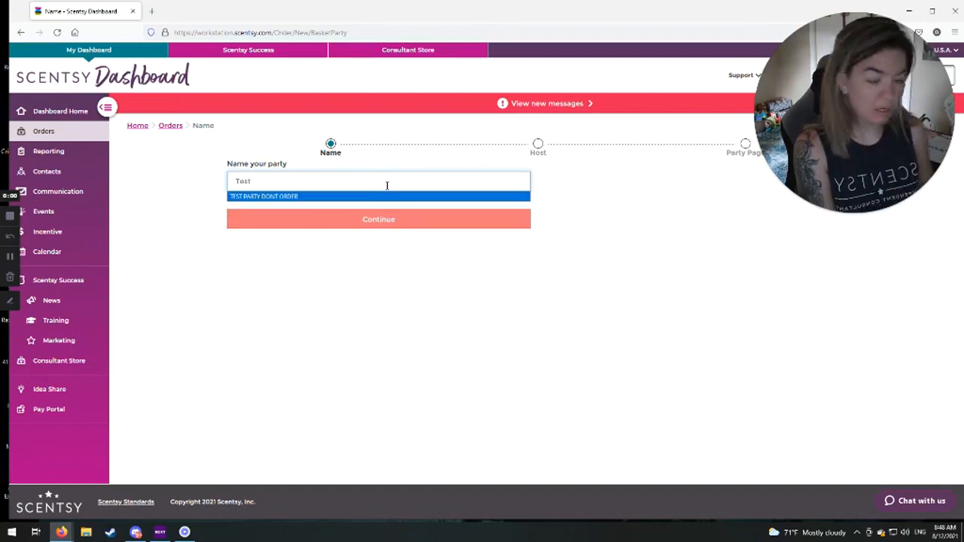
{"action": "key", "text": "Return"}
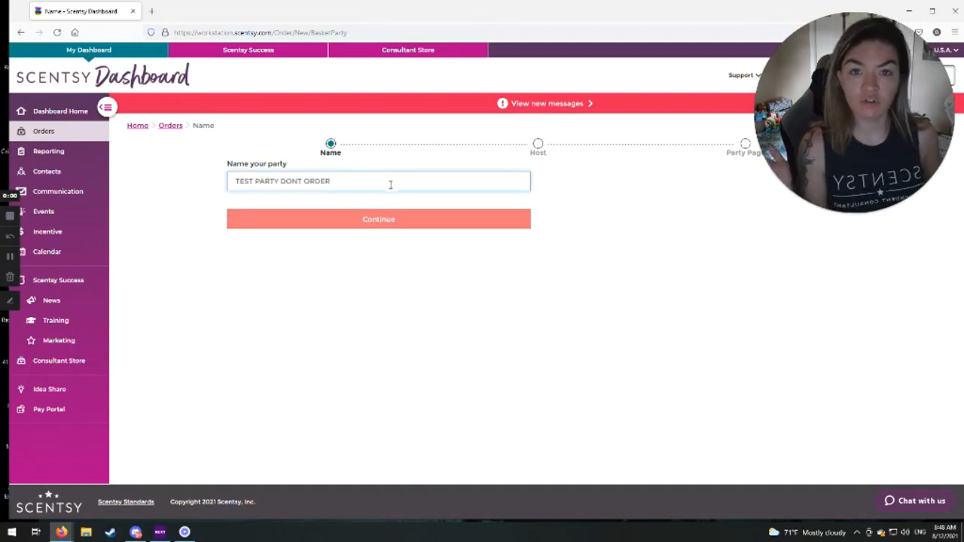
{"action": "left_click", "coordinate": [373, 221]}
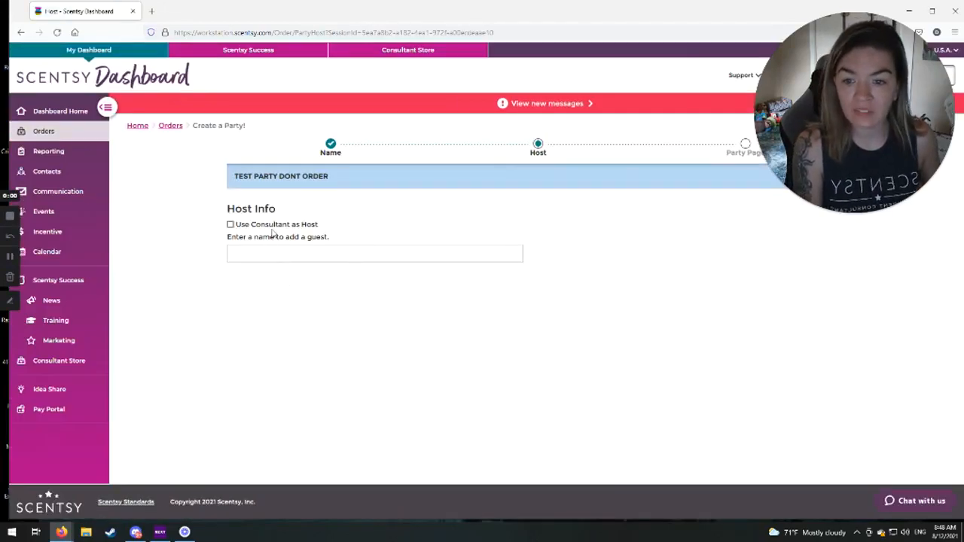
Try the consultant as host, clear that option, and create a new customer named "test customer" as the host instead.
{"action": "left_click", "coordinate": [231, 224]}
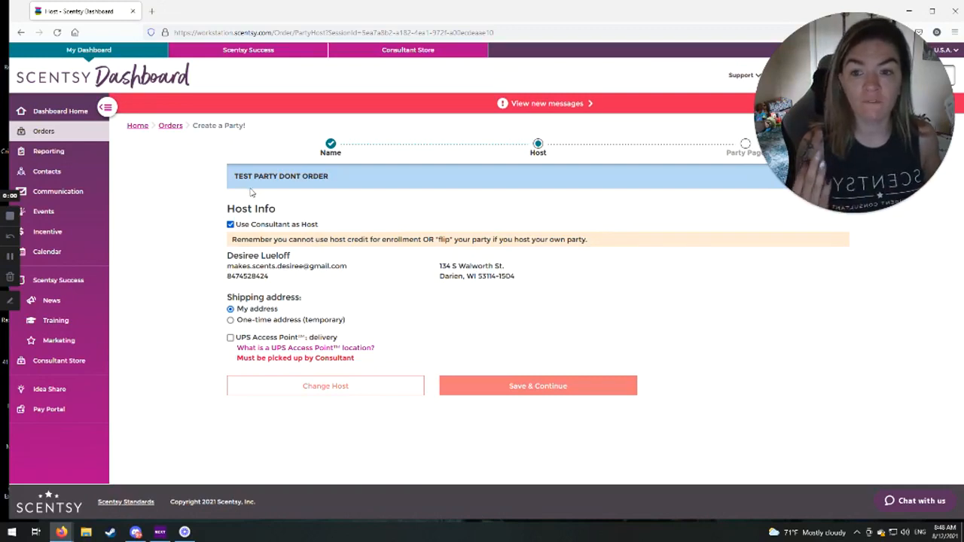
{"action": "left_click", "coordinate": [231, 226]}
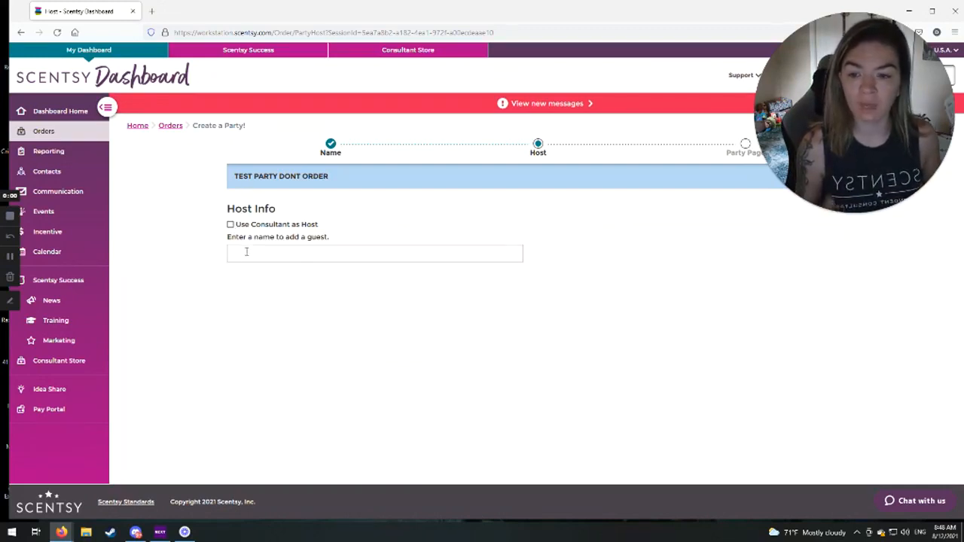
{"action": "left_click", "coordinate": [246, 253]}
{"action": "type", "text": "test"}
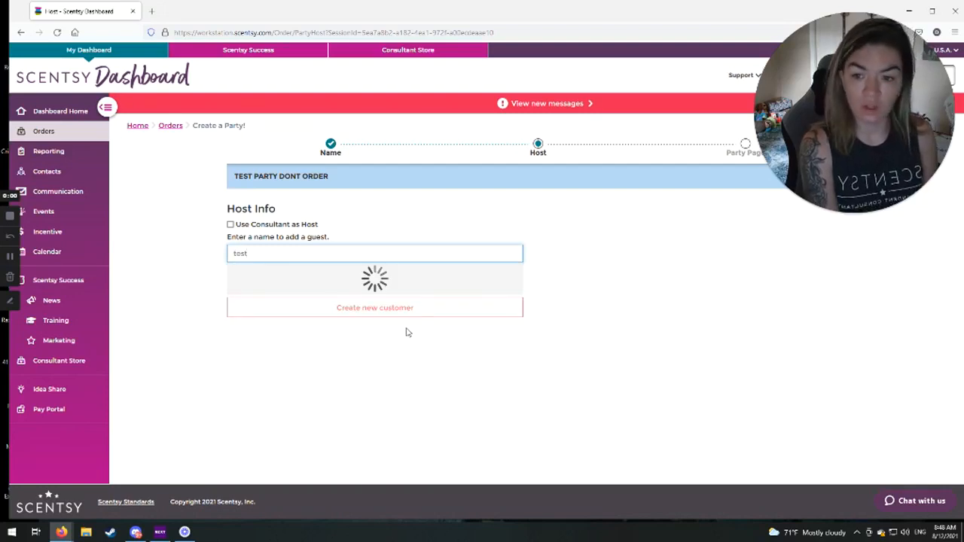
{"action": "type", "text": " customer"}
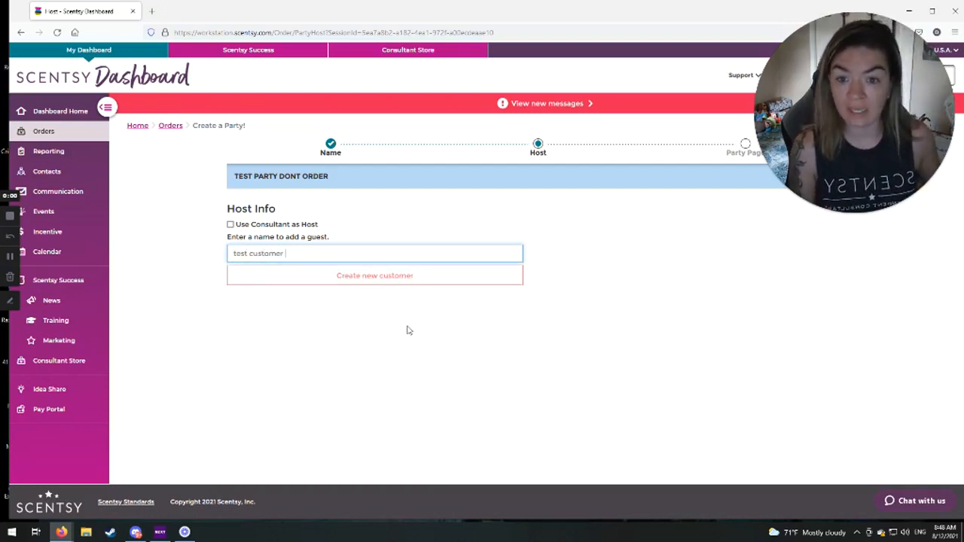
{"action": "left_click", "coordinate": [365, 284]}
Turn newsletter enrollment on and off for the new host, and choose the host address as the shipping address.
{"action": "scroll", "coordinate": [365, 284], "scroll_direction": "down", "scroll_amount": 2}
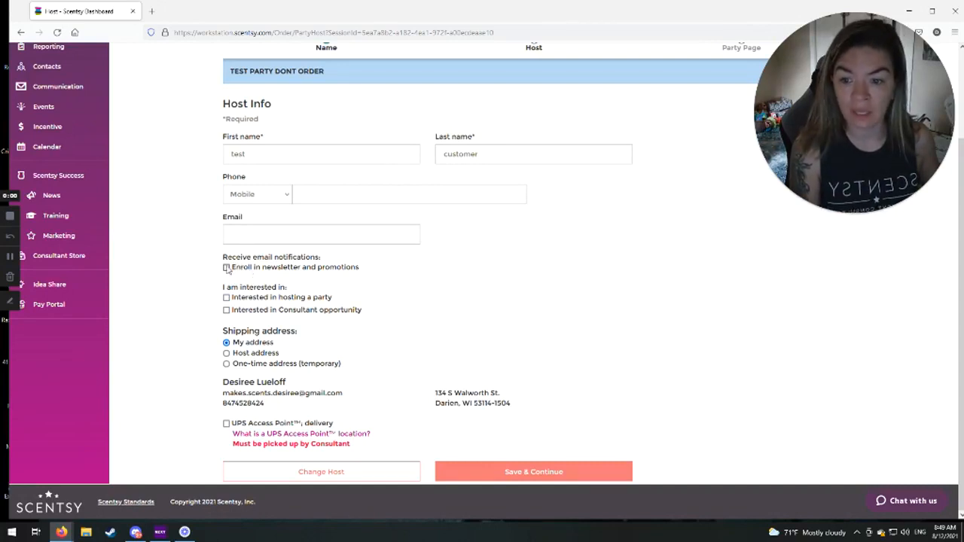
{"action": "left_click", "coordinate": [226, 267]}
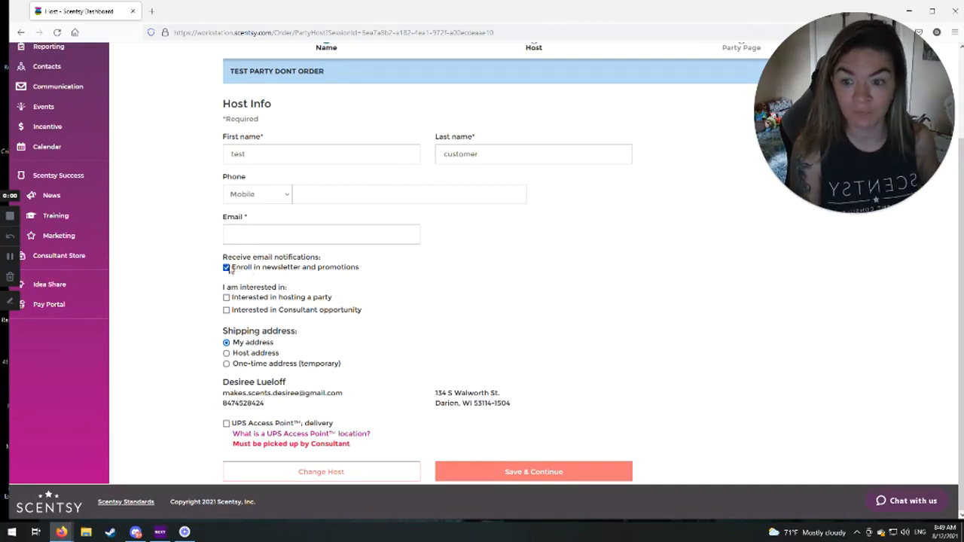
{"action": "left_click", "coordinate": [226, 268]}
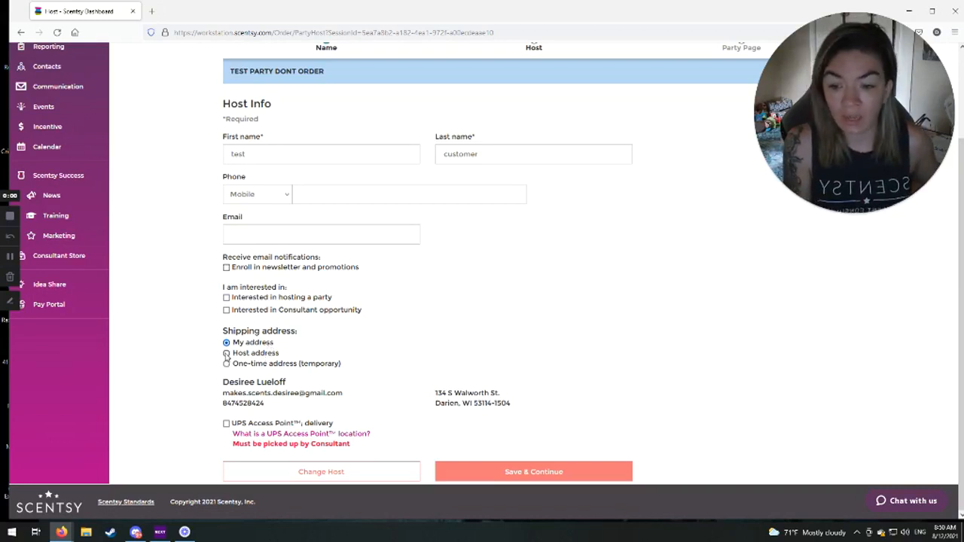
{"action": "left_click", "coordinate": [226, 353]}
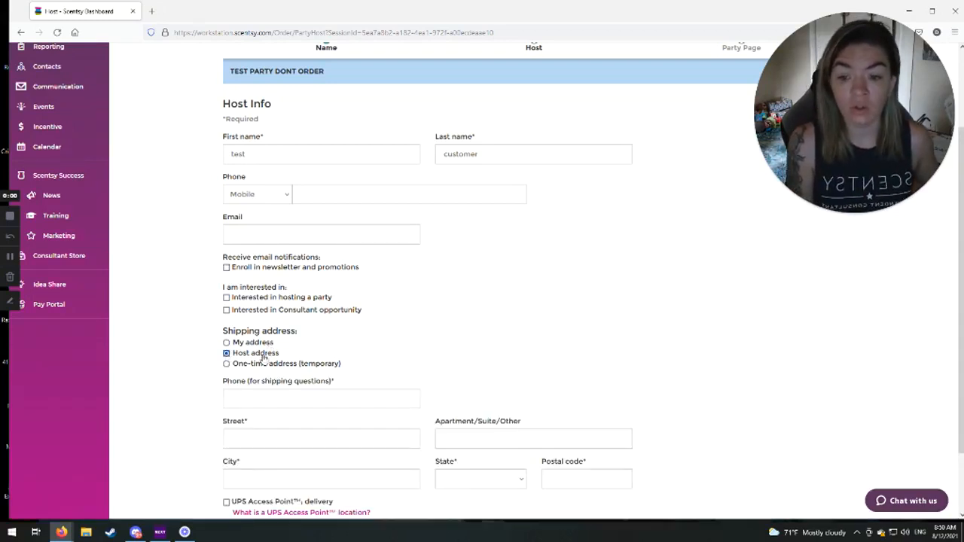
{"action": "scroll", "coordinate": [259, 362], "scroll_direction": "down", "scroll_amount": 2}
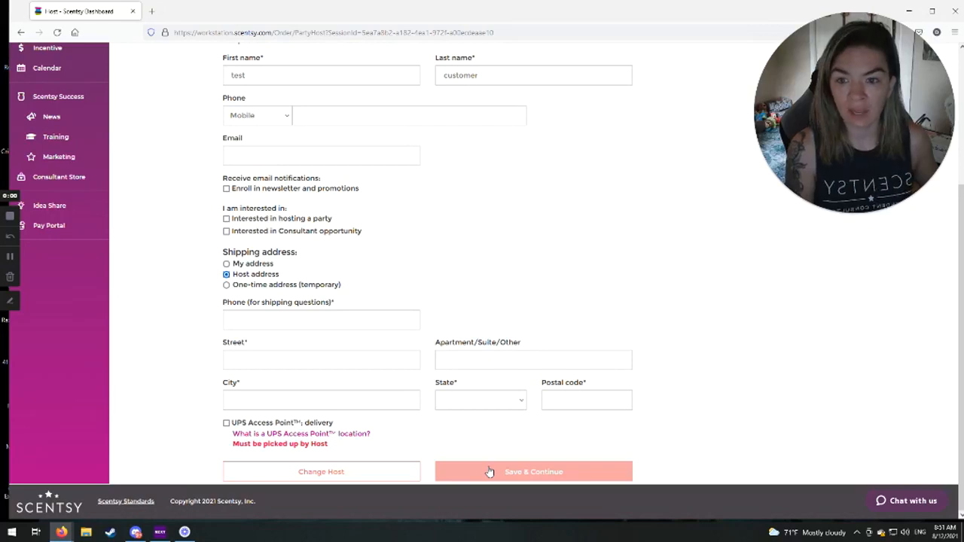
{"action": "scroll", "coordinate": [448, 271], "scroll_direction": "up", "scroll_amount": 4}
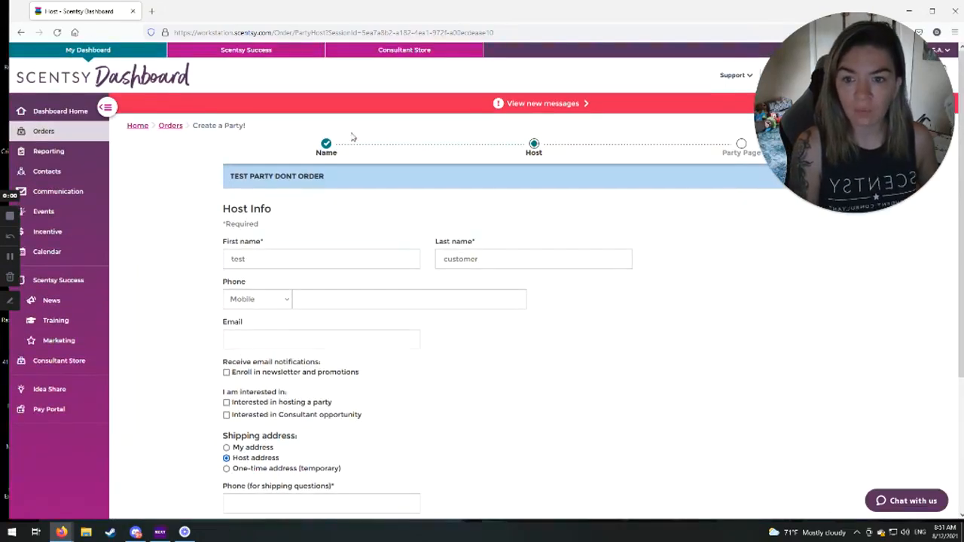
Return to the party name, continue to the host details, and save the consultant as host with the default shipping address.
{"action": "left_click", "coordinate": [326, 144]}
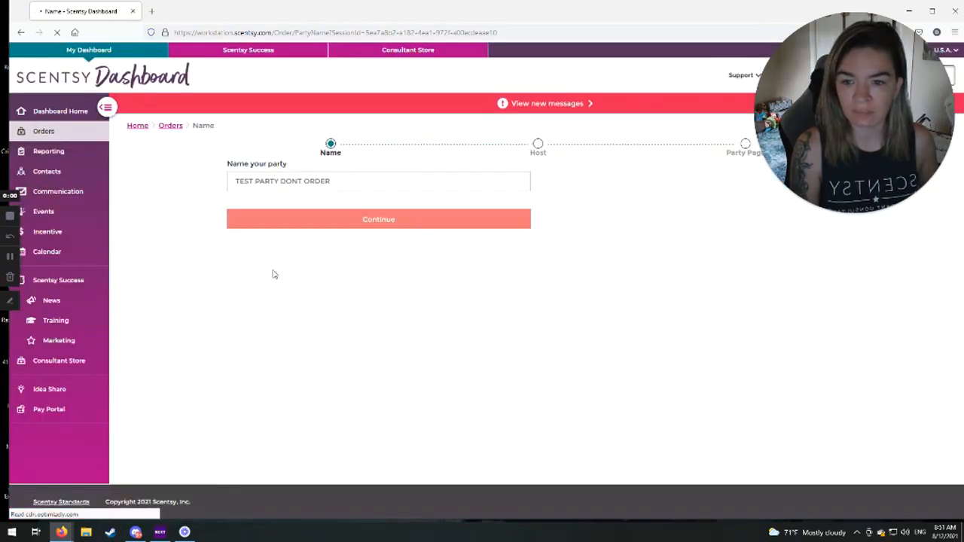
{"action": "left_click", "coordinate": [391, 224]}
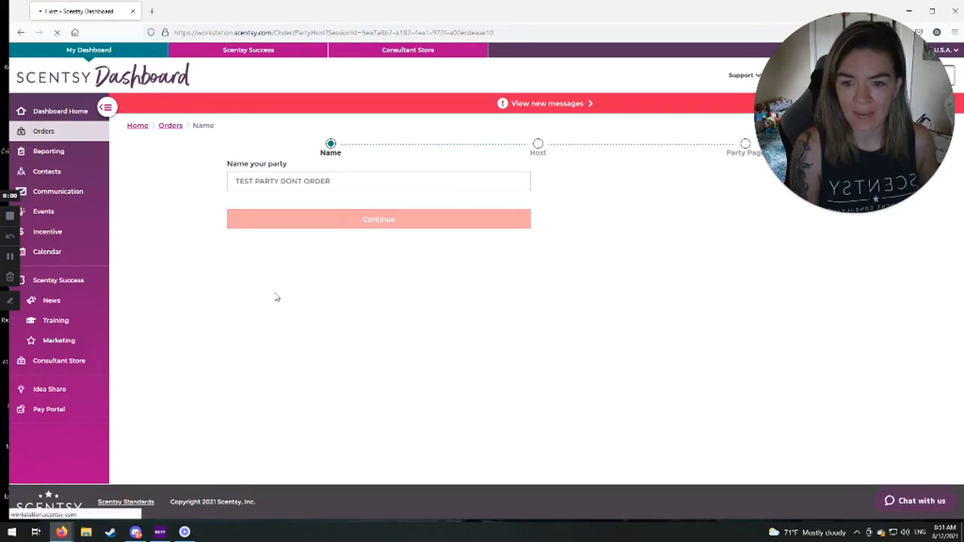
{"action": "left_click", "coordinate": [230, 225]}
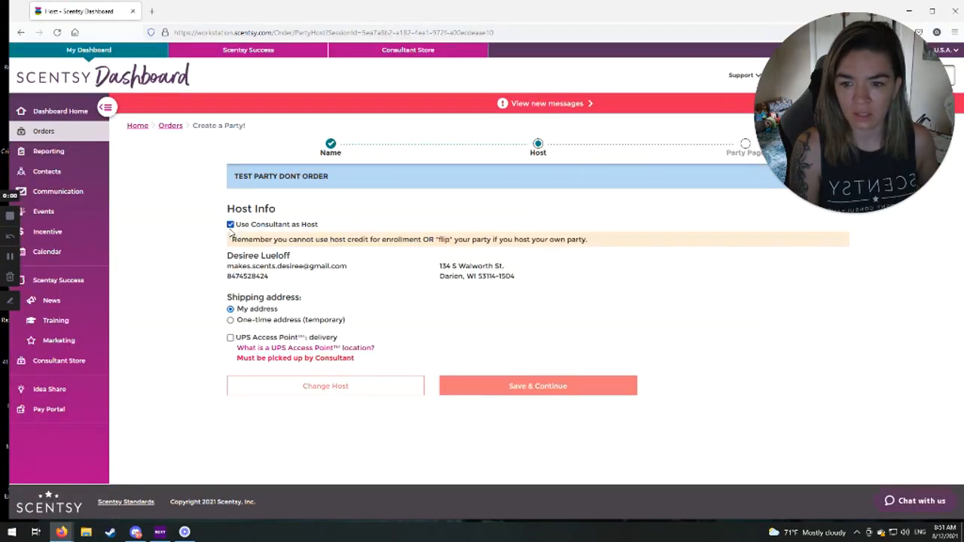
{"action": "left_click", "coordinate": [517, 392]}
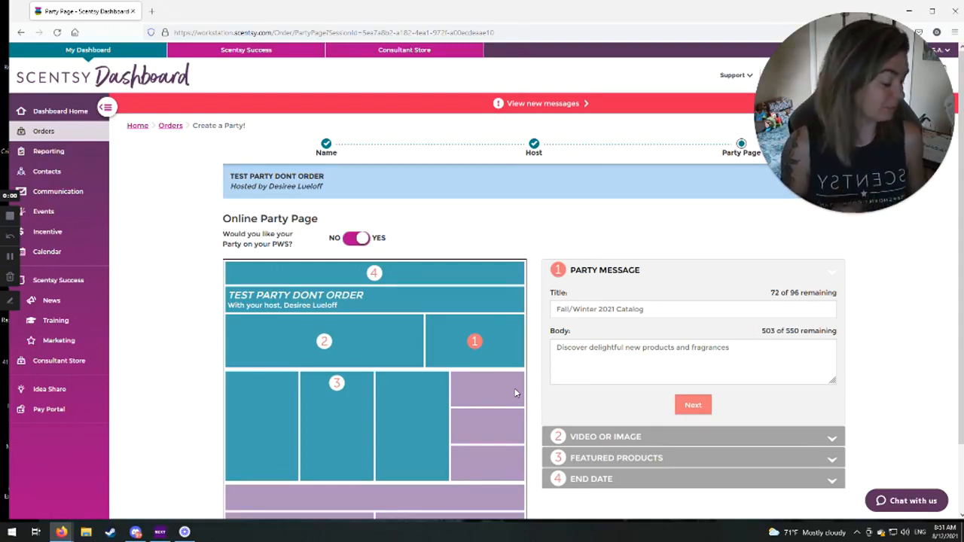
Switch the option for showing the party on the PWS to No and back to Yes, twice.
{"action": "scroll", "coordinate": [387, 215], "scroll_direction": "down", "scroll_amount": 1}
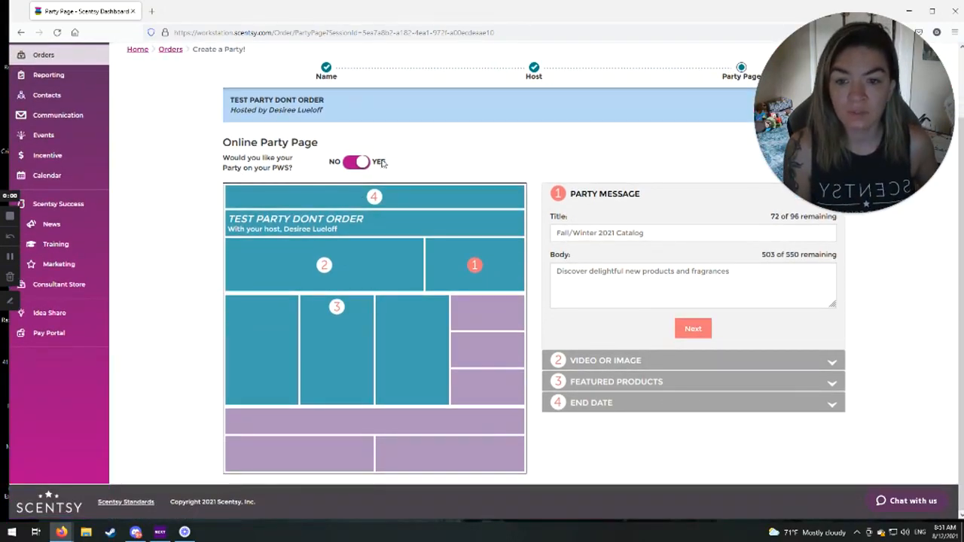
{"action": "left_click", "coordinate": [368, 163]}
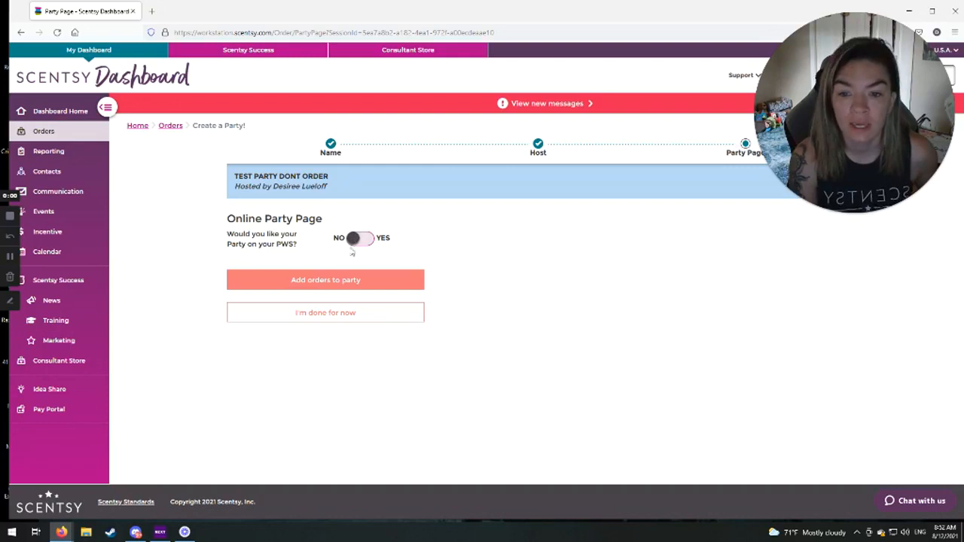
{"action": "left_click", "coordinate": [356, 238]}
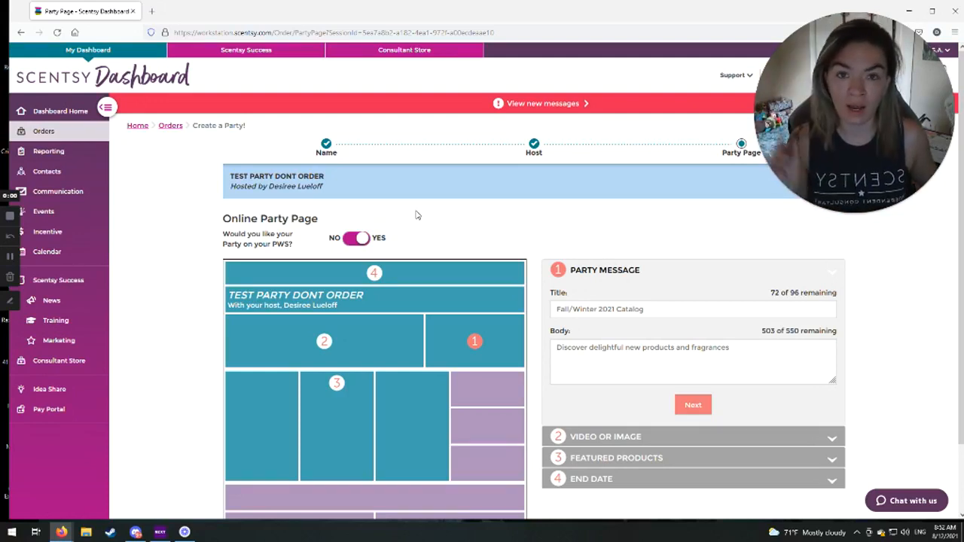
{"action": "left_click", "coordinate": [363, 241]}
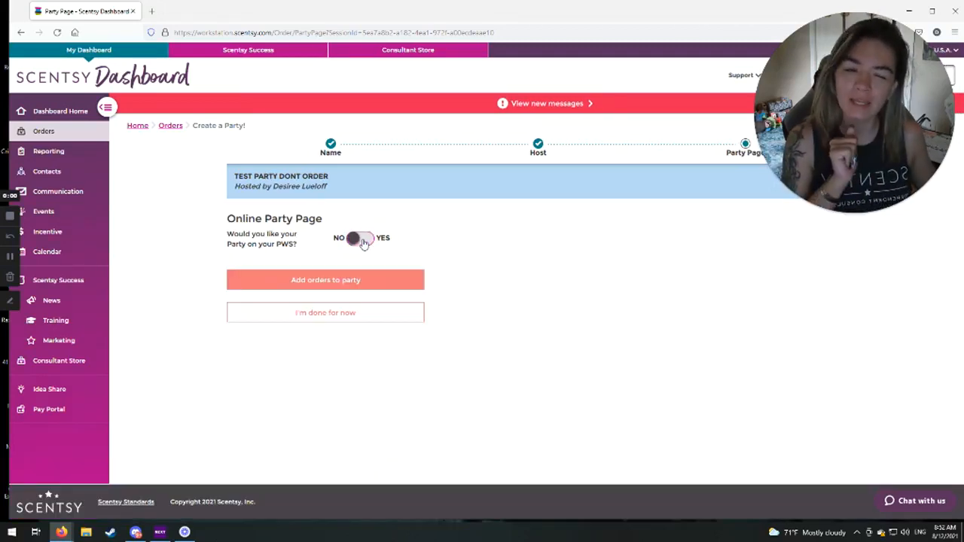
{"action": "left_click", "coordinate": [364, 241]}
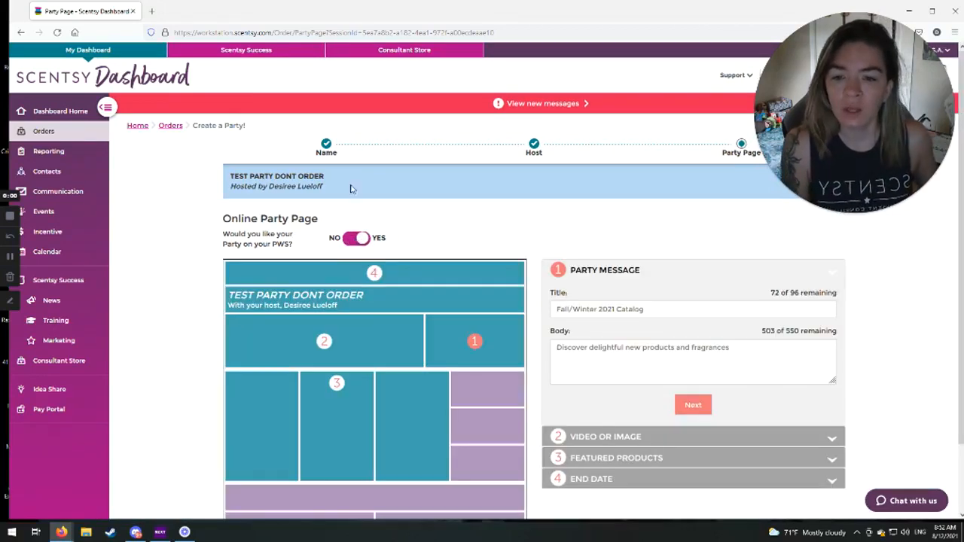
Open the consultant's personal Scentsy website in a new browser tab and view the "August Mystery Host!" party page as an example.
{"action": "scroll", "coordinate": [363, 257], "scroll_direction": "down", "scroll_amount": 1}
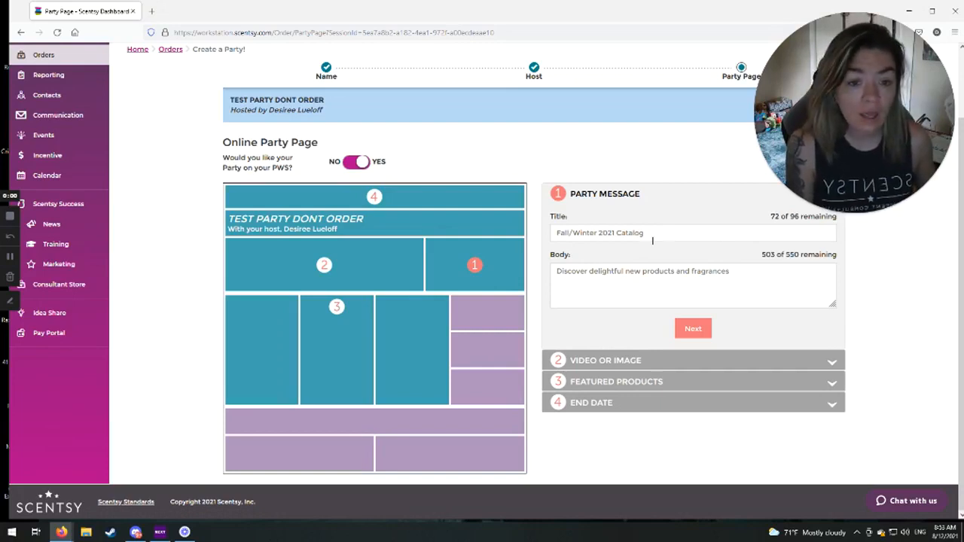
{"action": "left_click", "coordinate": [653, 233]}
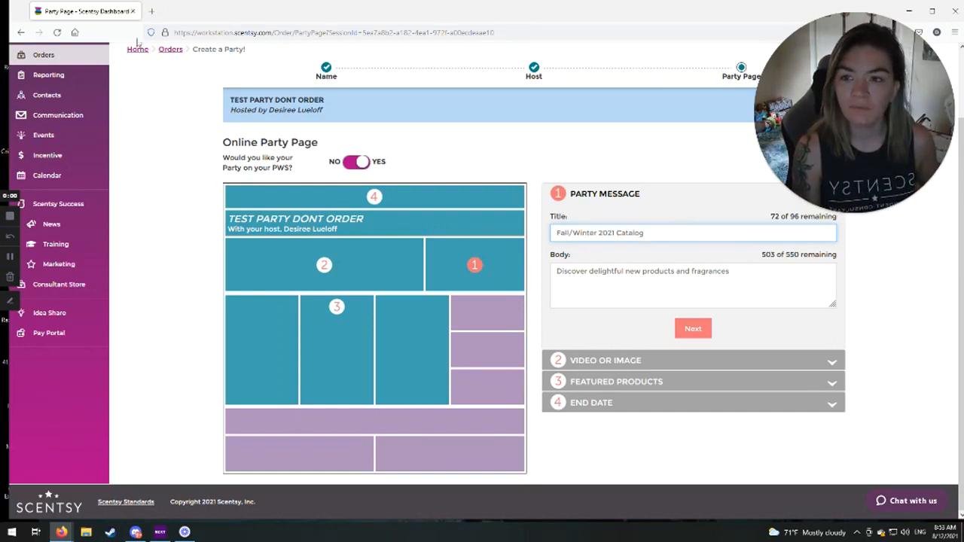
{"action": "left_click", "coordinate": [154, 10]}
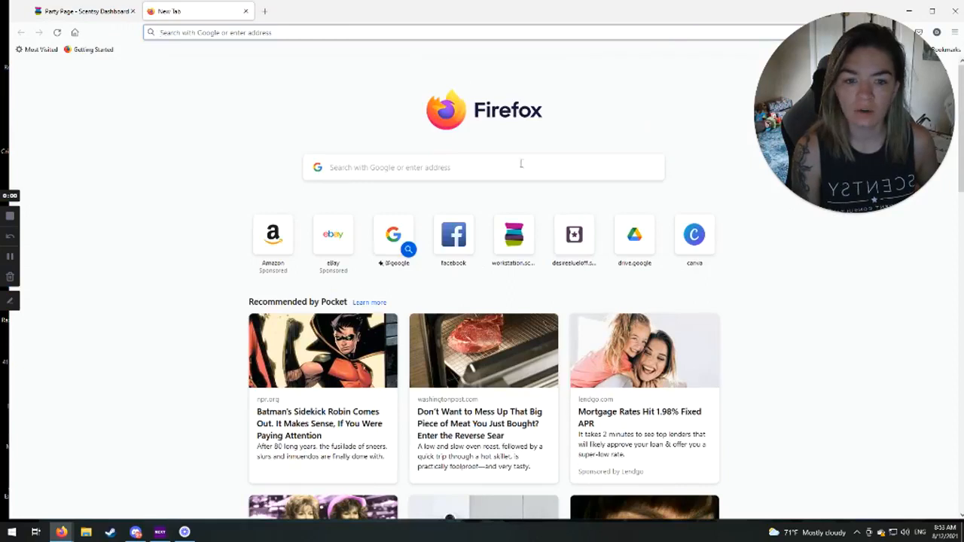
{"action": "left_click", "coordinate": [575, 235]}
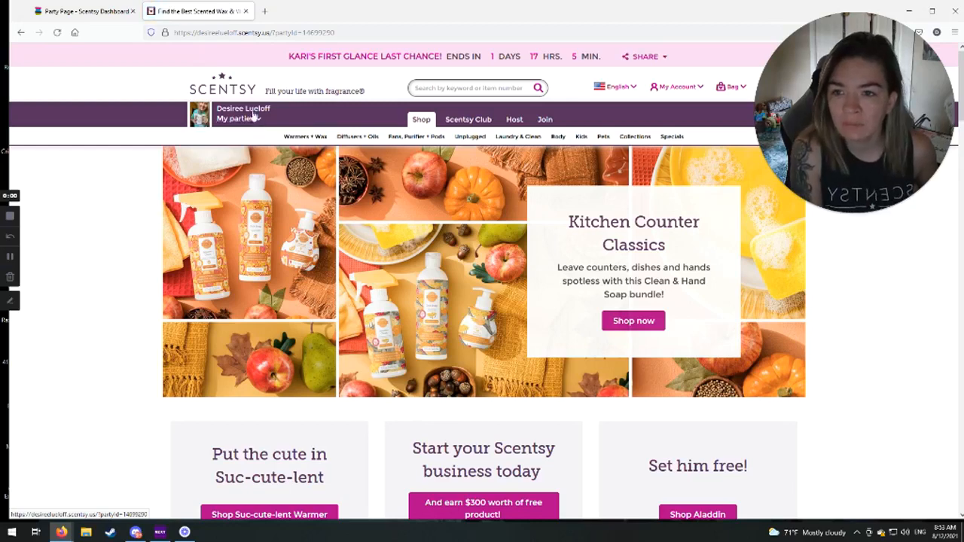
{"action": "left_click", "coordinate": [256, 119]}
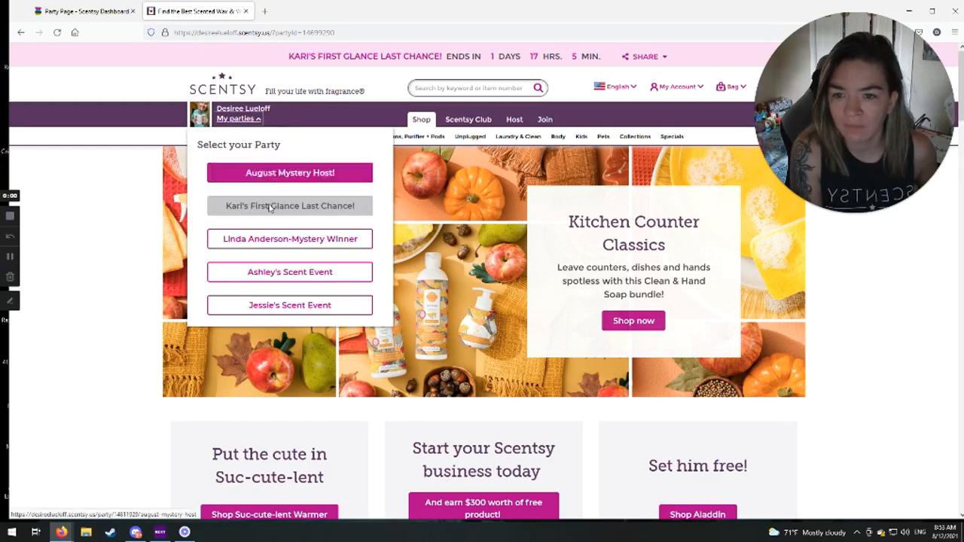
{"action": "left_click", "coordinate": [273, 174]}
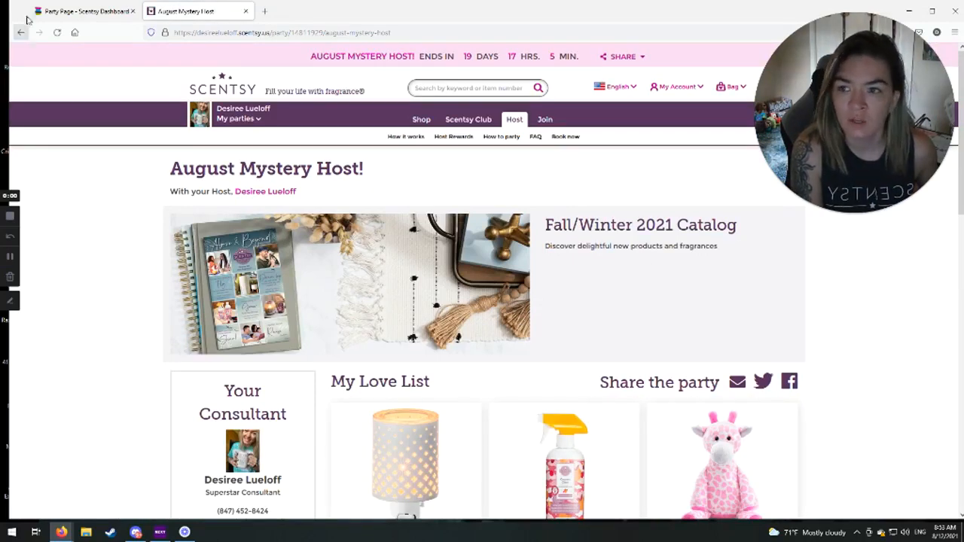
Compare the party message title "Fall/Winter 2021 Catalog" in the party page setup with its placement on the example party page.
{"action": "left_click", "coordinate": [83, 11]}
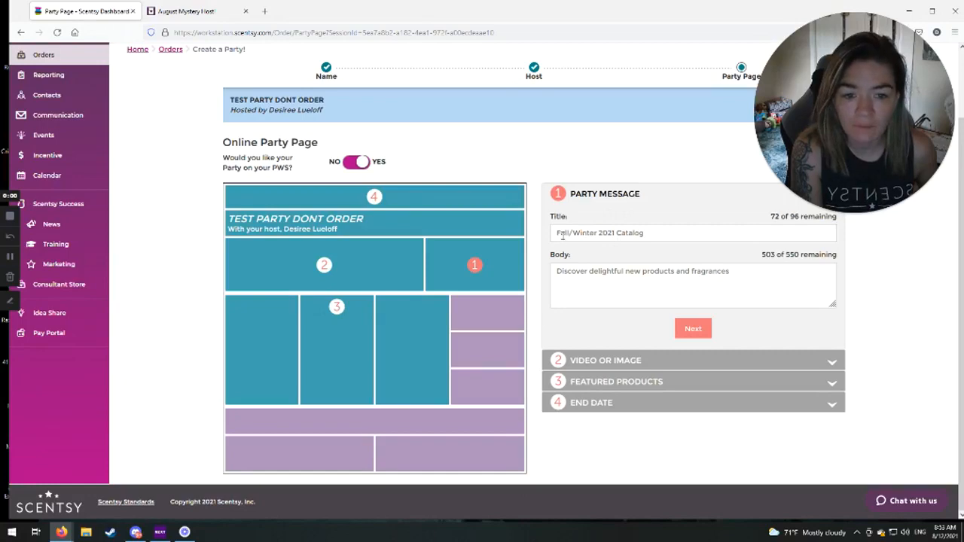
{"action": "left_click_drag", "start_coordinate": [647, 235], "coordinate": [541, 229]}
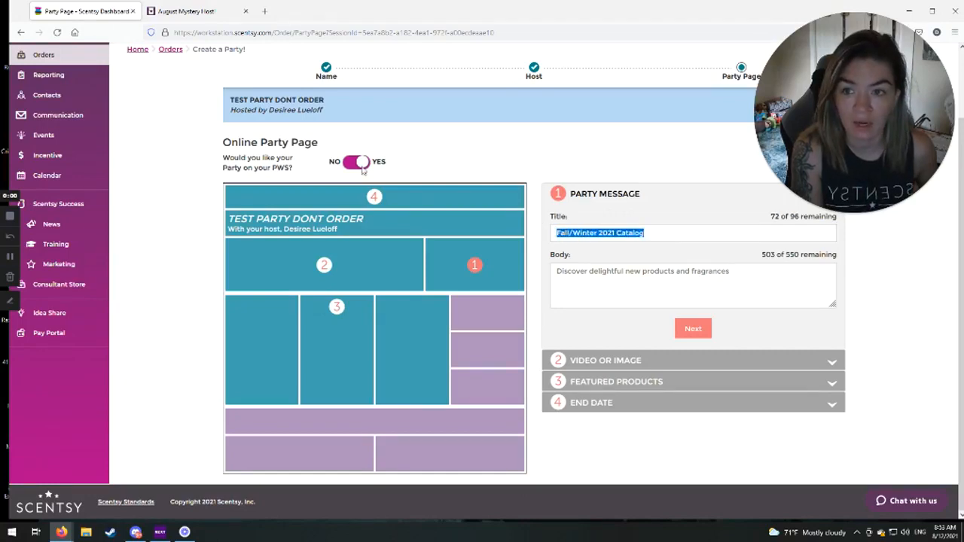
{"action": "left_click", "coordinate": [186, 11]}
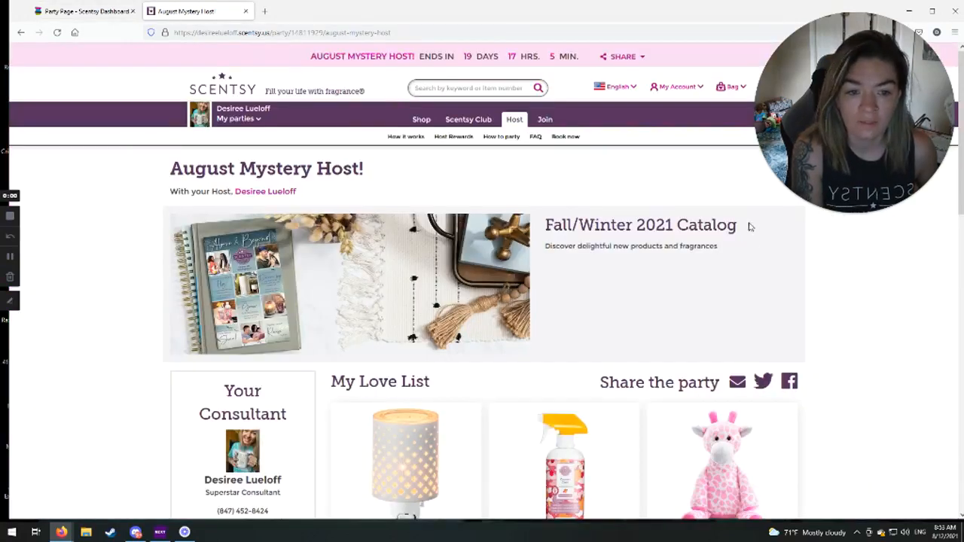
{"action": "left_click_drag", "start_coordinate": [748, 224], "coordinate": [546, 226]}
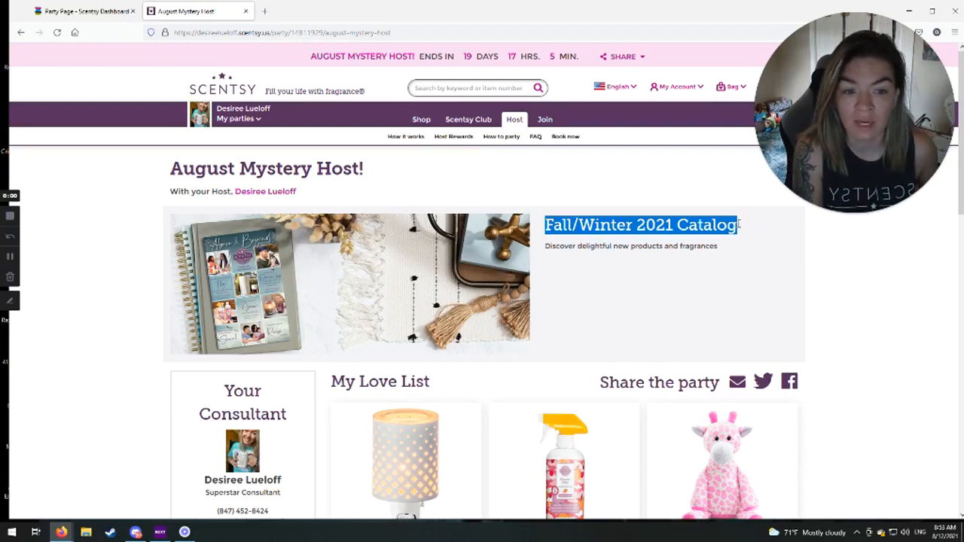
Compare the party message body "Discover delightful new products and fragrances" with its placement on the example page, and look over the rest of that page.
{"action": "left_click", "coordinate": [109, 12]}
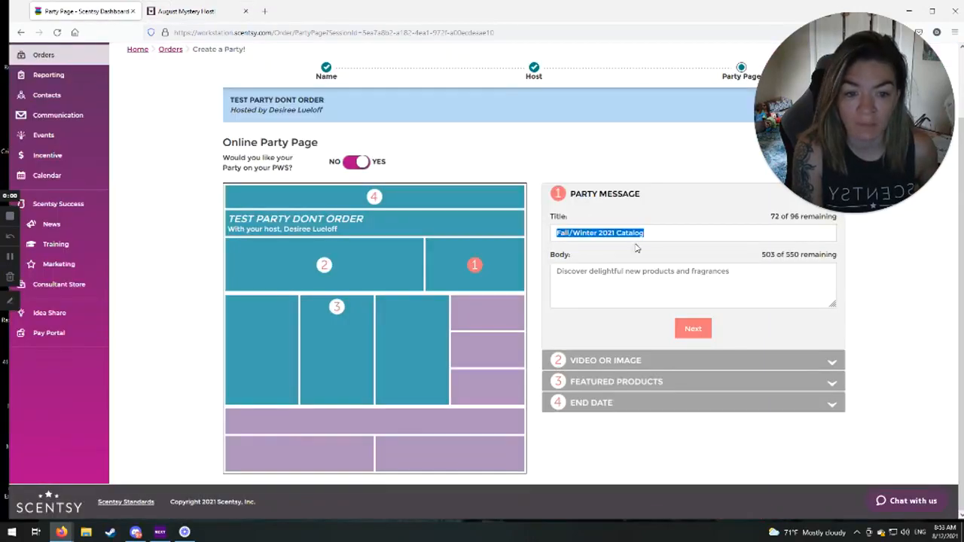
{"action": "left_click_drag", "start_coordinate": [744, 272], "coordinate": [536, 270]}
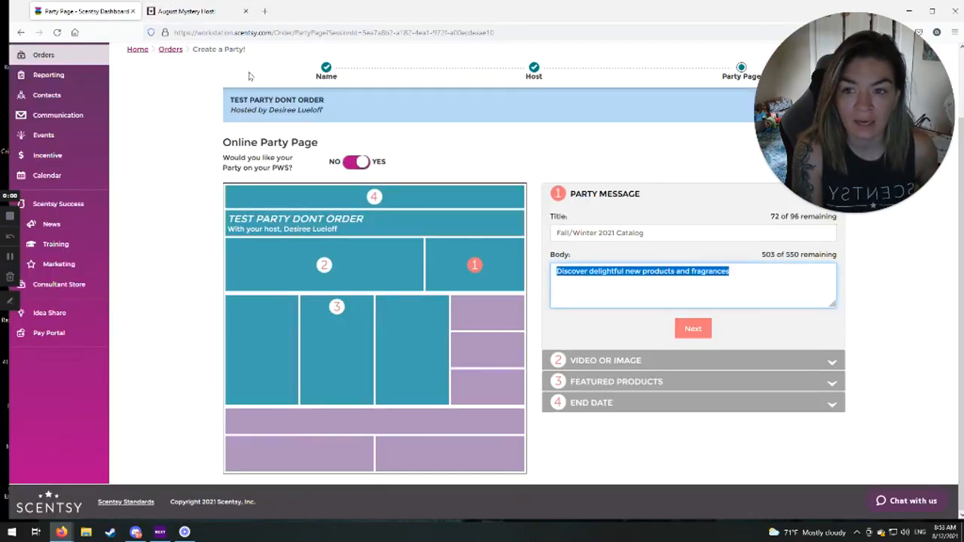
{"action": "left_click", "coordinate": [192, 14]}
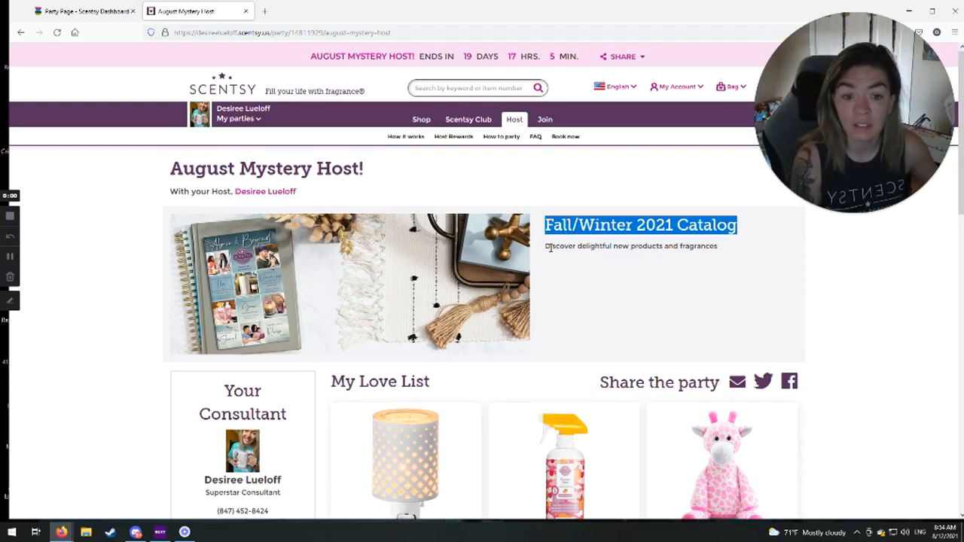
{"action": "left_click_drag", "start_coordinate": [551, 249], "coordinate": [725, 249]}
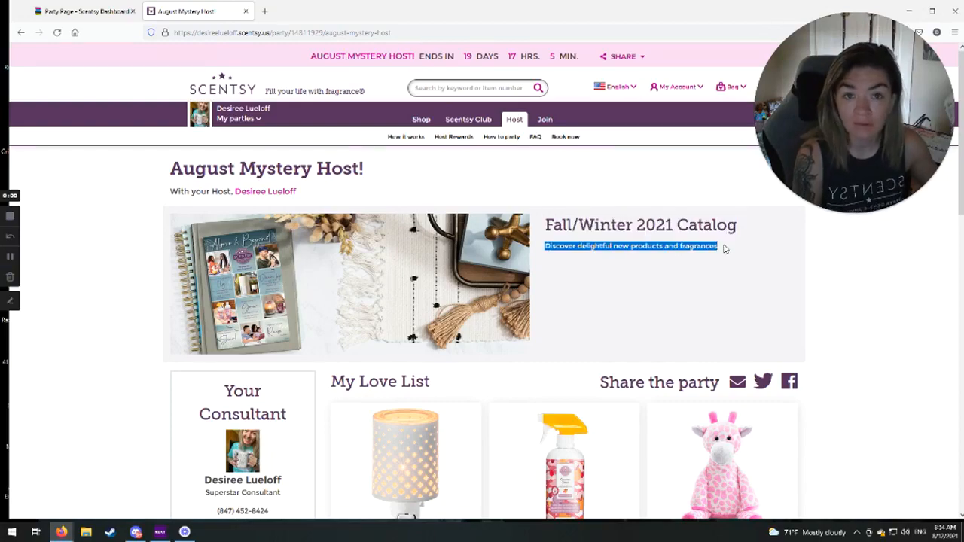
{"action": "scroll", "coordinate": [555, 194], "scroll_direction": "down", "scroll_amount": 2}
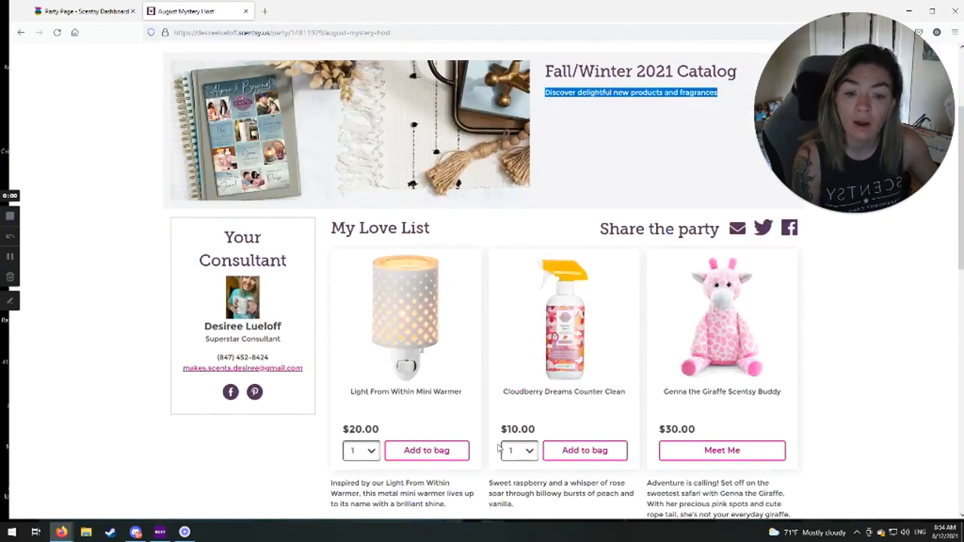
{"action": "scroll", "coordinate": [556, 194], "scroll_direction": "down", "scroll_amount": 3}
{"action": "scroll", "coordinate": [506, 200], "scroll_direction": "up", "scroll_amount": 5}
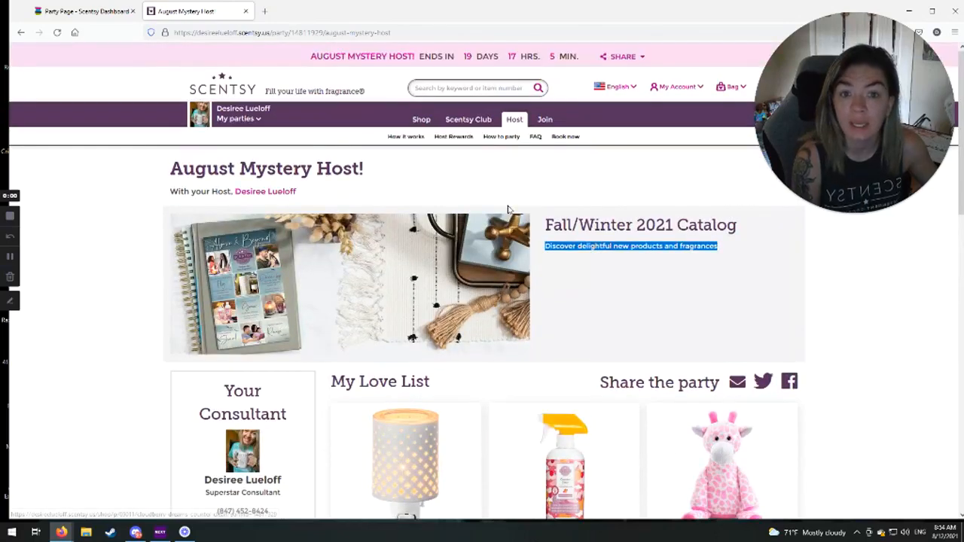
{"action": "mouse_move", "coordinate": [414, 121]}
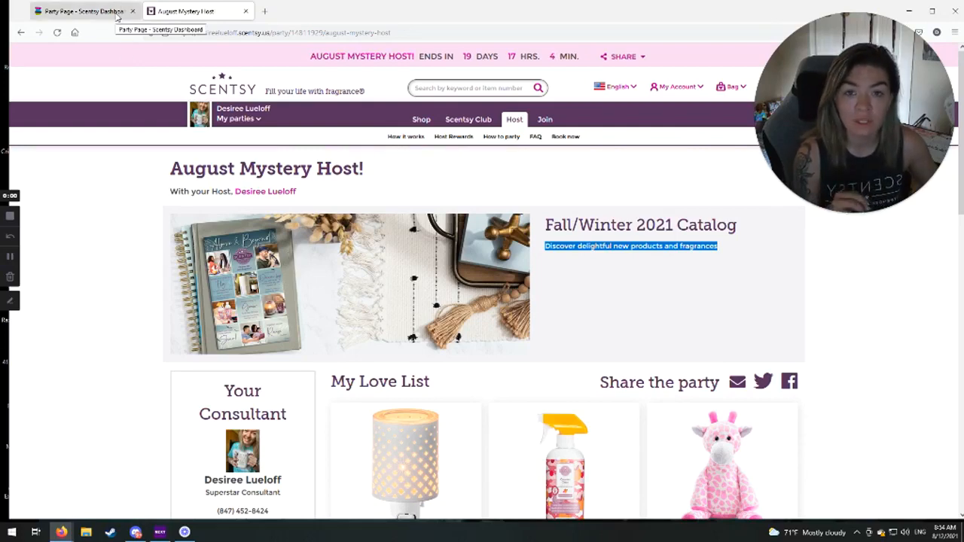
Return to the party page setup, keep the default party message, and continue to the Video or Image section.
{"action": "left_click", "coordinate": [83, 11]}
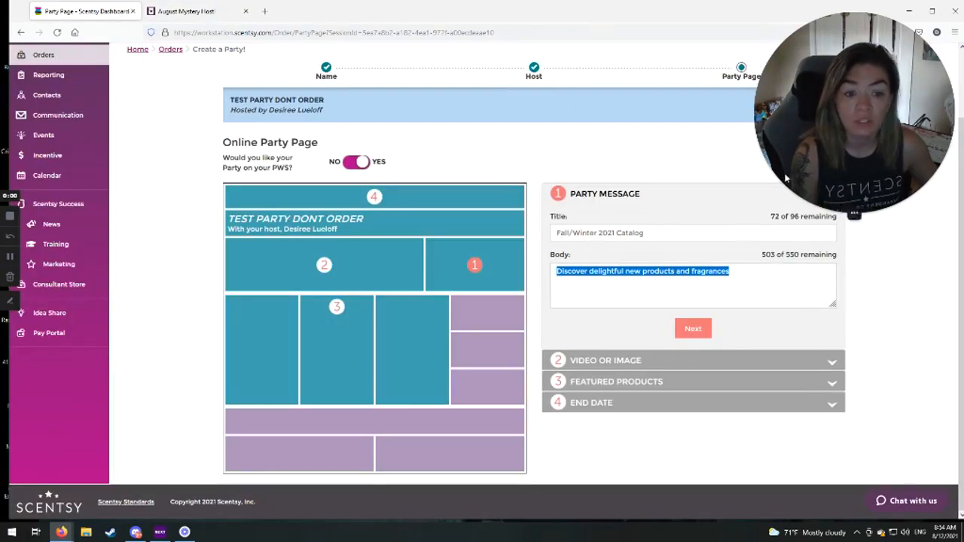
{"action": "left_click", "coordinate": [744, 267]}
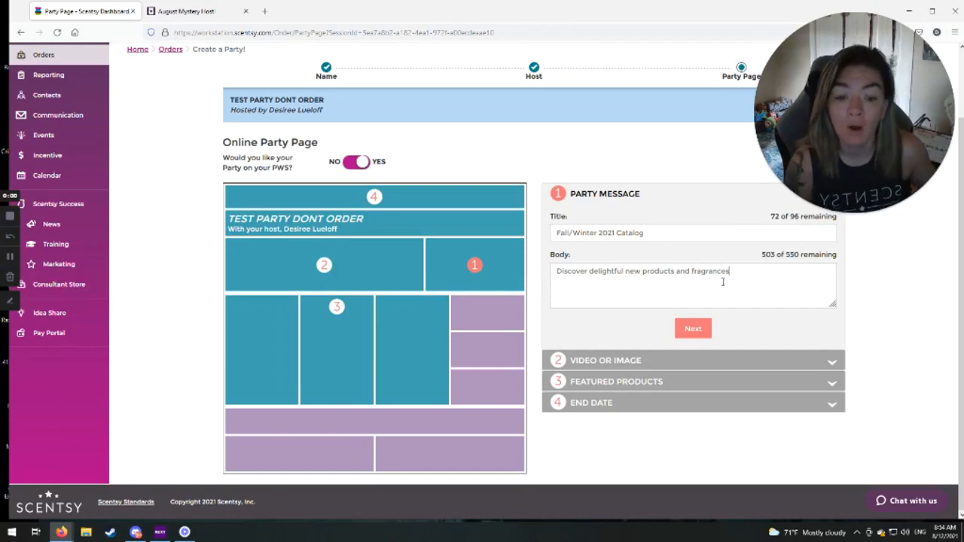
{"action": "left_click", "coordinate": [693, 328]}
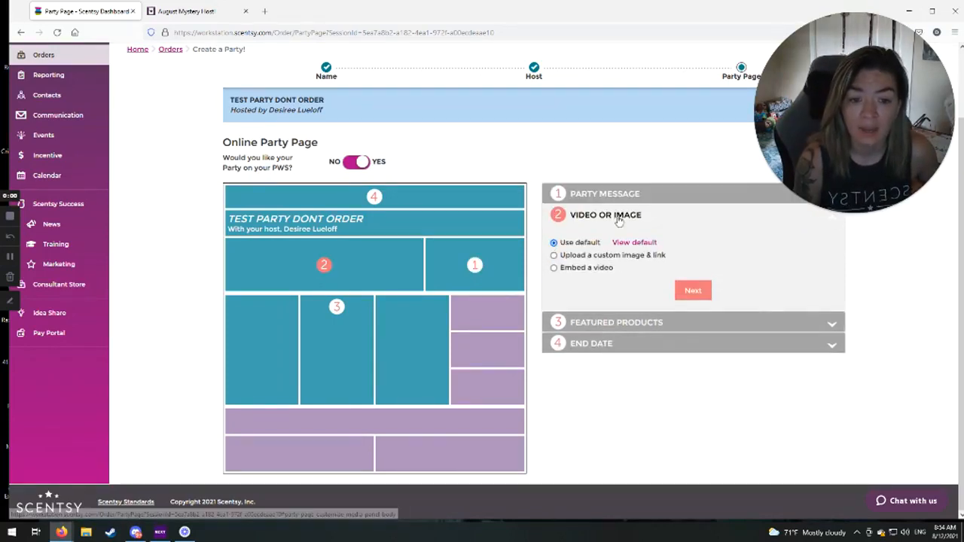
Look at the default image on the example party page and return to the Video or Image options.
{"action": "mouse_move", "coordinate": [629, 250]}
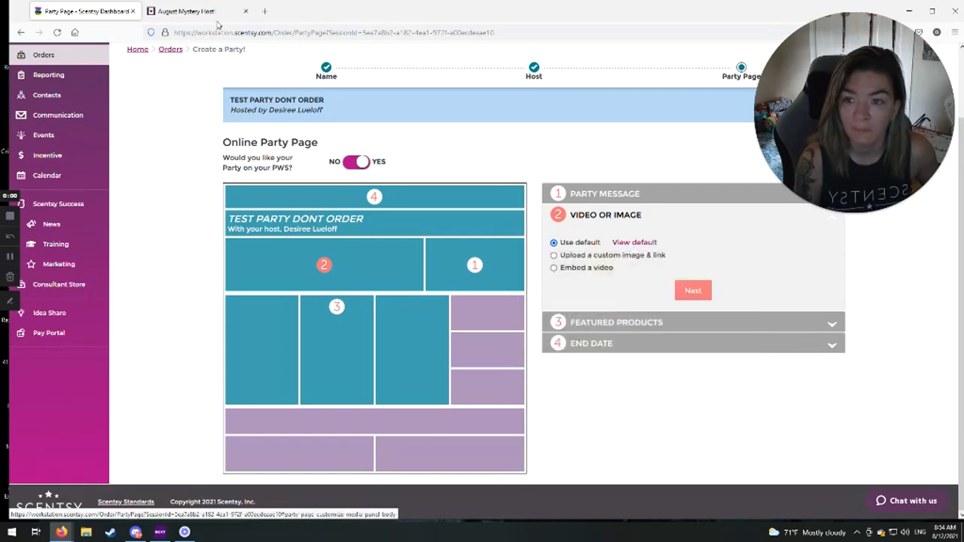
{"action": "left_click", "coordinate": [185, 10]}
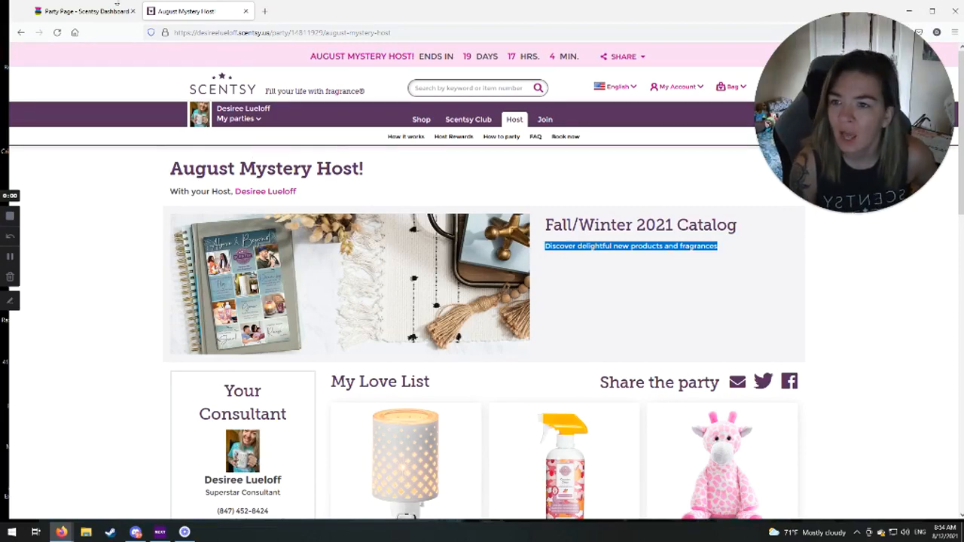
{"action": "left_click", "coordinate": [91, 12]}
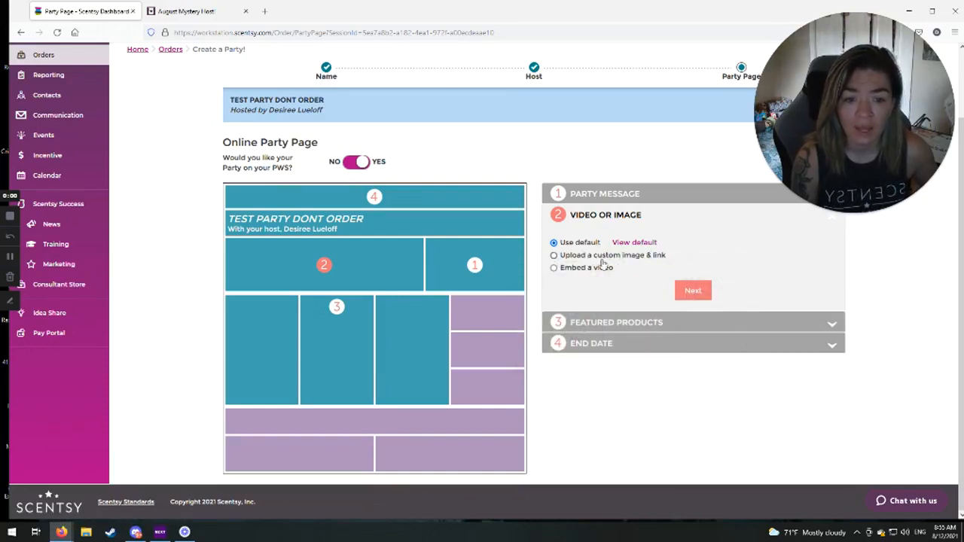
Choose to upload a custom image and link, and select the photo of colorful wax bars from the SCENTSY folder.
{"action": "left_click", "coordinate": [553, 256]}
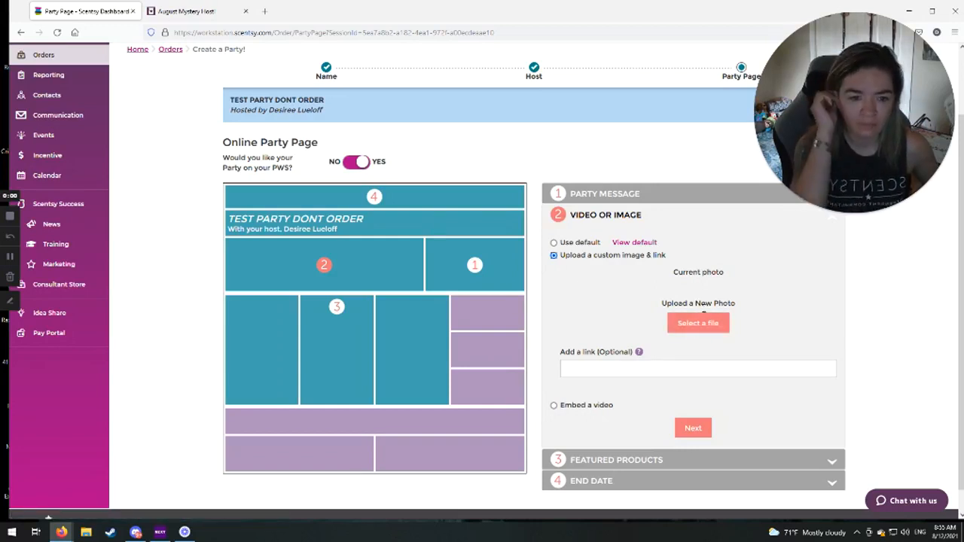
{"action": "left_click", "coordinate": [698, 322]}
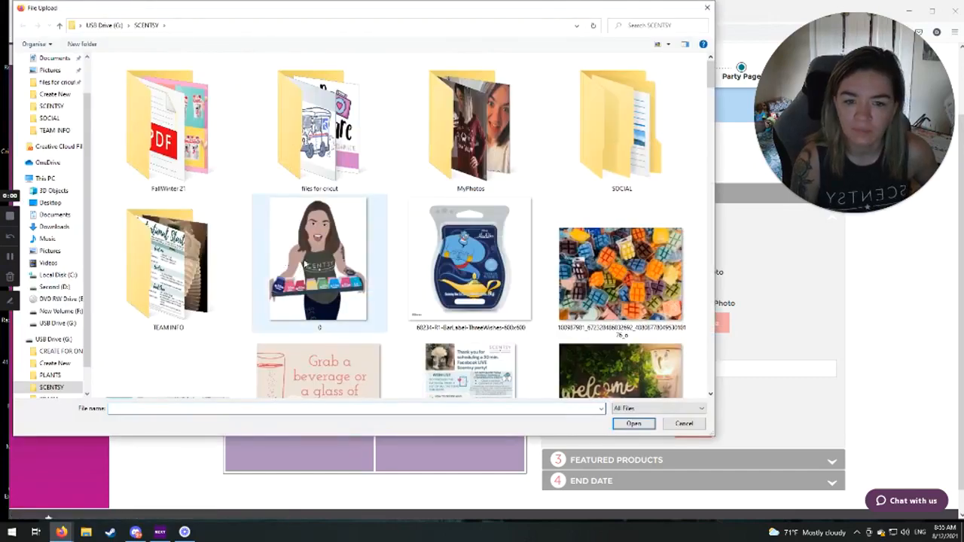
{"action": "left_click", "coordinate": [621, 273]}
{"action": "left_click", "coordinate": [635, 424]}
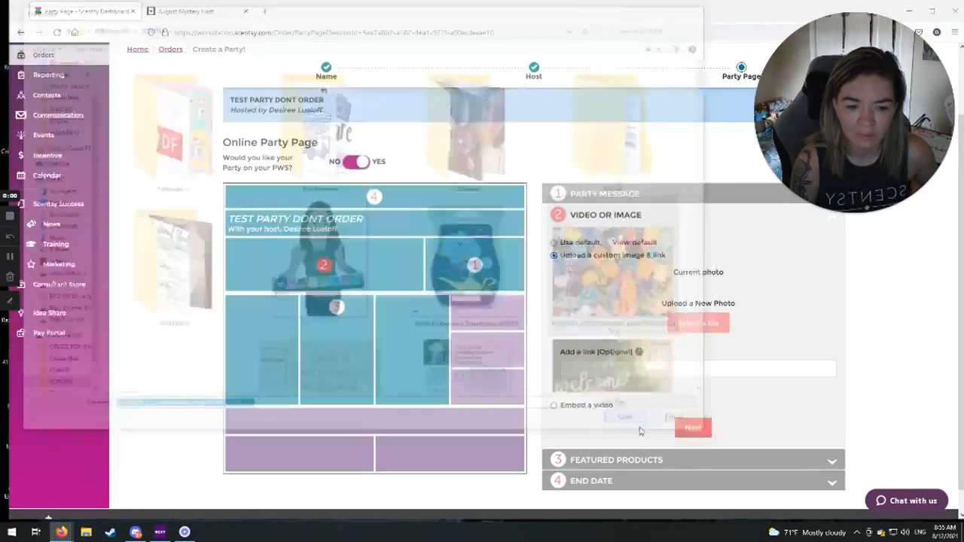
Zoom the uploaded photo out and back in to slightly above its starting size, and rotate it upside down.
{"action": "scroll", "coordinate": [870, 310], "scroll_direction": "down", "scroll_amount": 2}
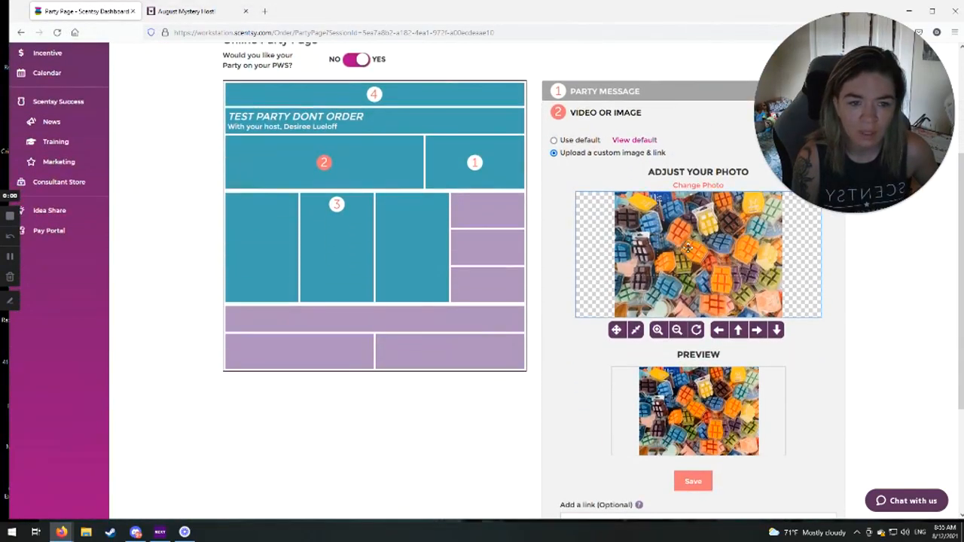
{"action": "left_click", "coordinate": [676, 331]}
{"action": "left_click", "coordinate": [677, 332]}
{"action": "left_click", "coordinate": [676, 331]}
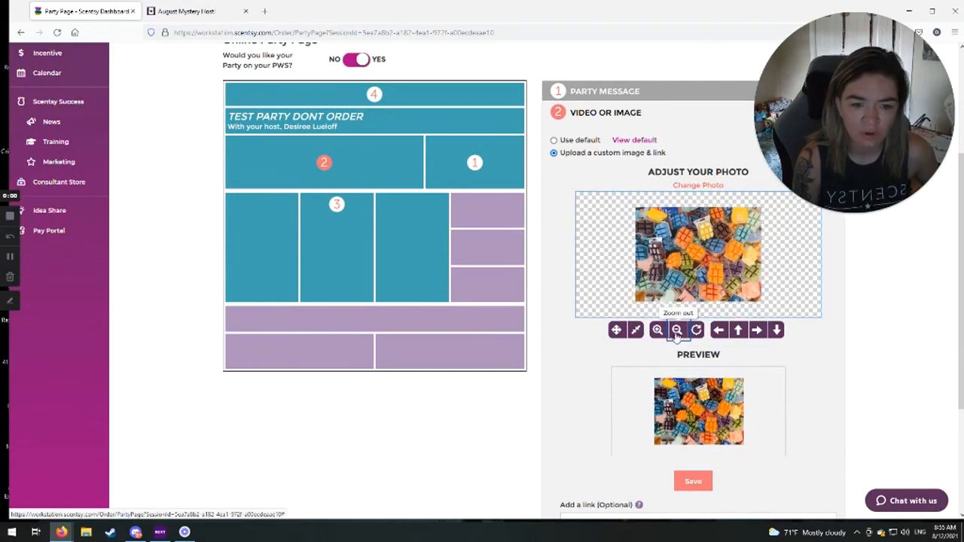
{"action": "left_click", "coordinate": [657, 332]}
{"action": "left_click", "coordinate": [658, 331]}
{"action": "left_click", "coordinate": [658, 331]}
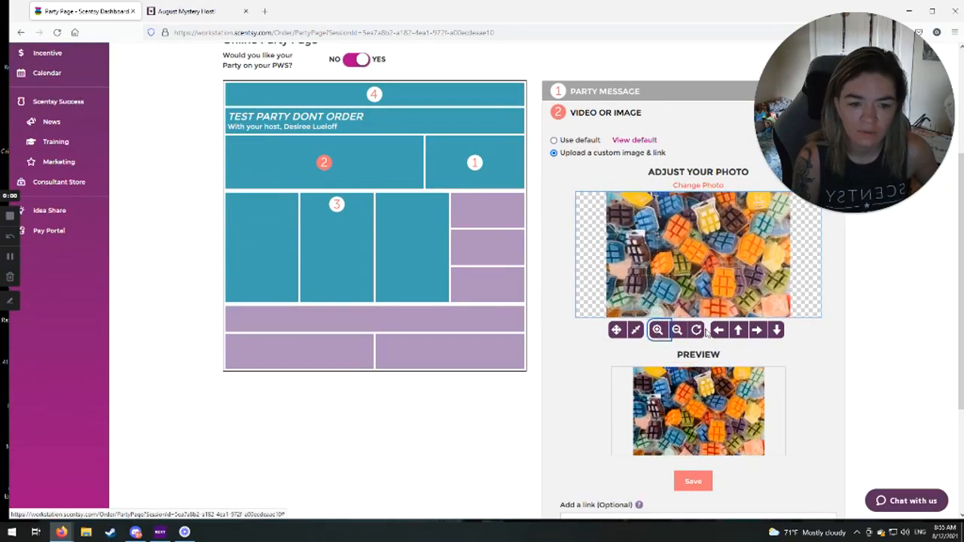
{"action": "left_click", "coordinate": [696, 330]}
{"action": "left_click", "coordinate": [696, 330]}
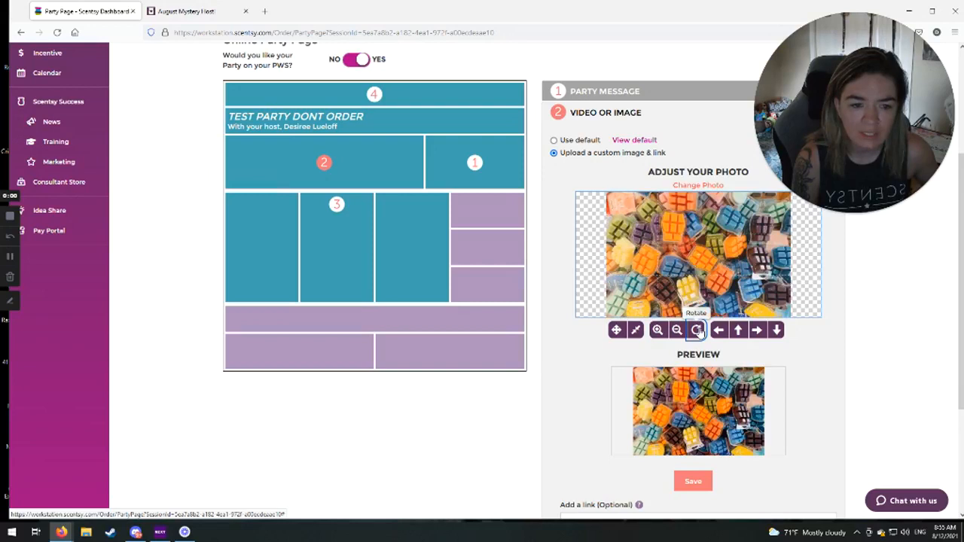
Nudge the photo to the right within its frame and back to the left by the same amount.
{"action": "left_click", "coordinate": [756, 332]}
{"action": "left_click", "coordinate": [756, 332]}
{"action": "left_click", "coordinate": [724, 333]}
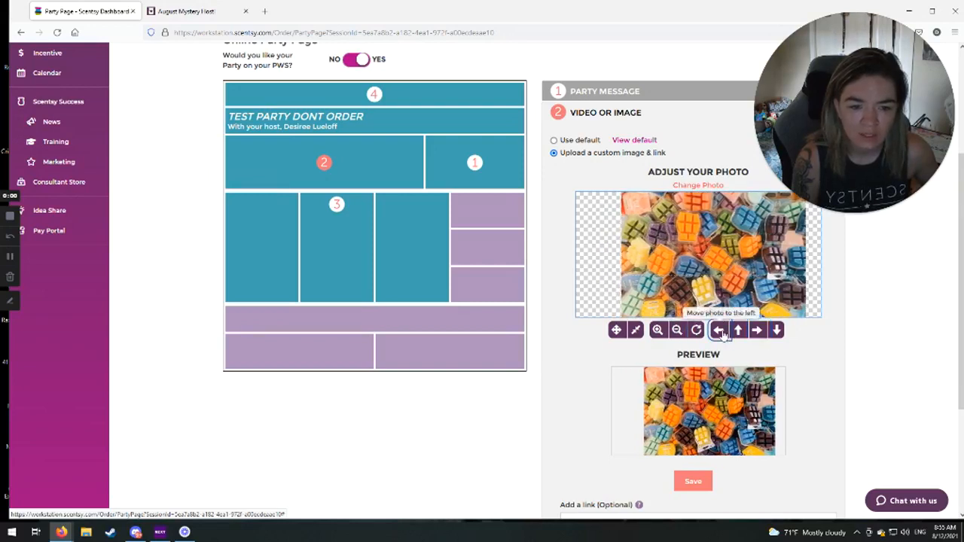
{"action": "left_click", "coordinate": [722, 334]}
{"action": "left_click", "coordinate": [721, 334]}
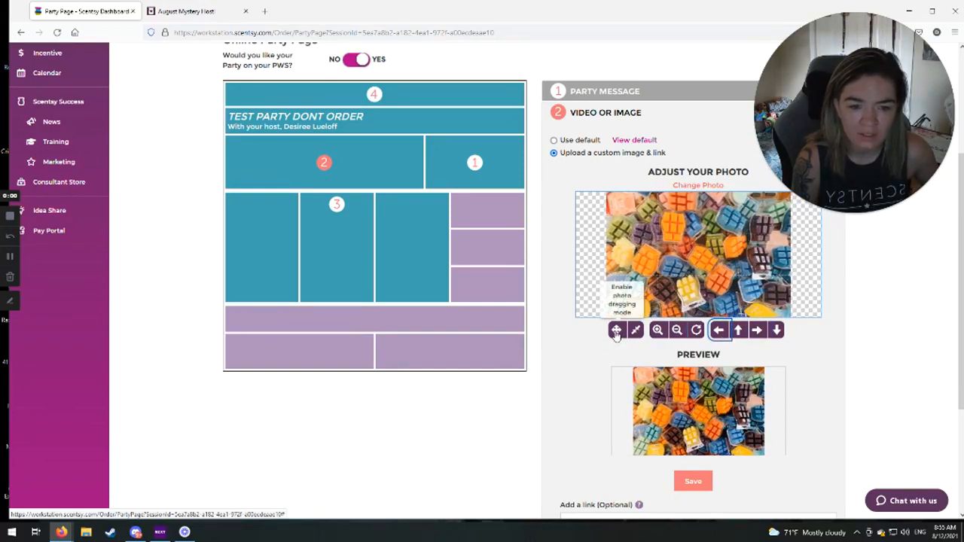
Reposition the photo toward the upper left of its frame, trying both the photo dragging mode and the photo cropping mode.
{"action": "left_click", "coordinate": [616, 332]}
{"action": "mouse_move", "coordinate": [680, 245]}
{"action": "left_mouse_down"}
{"action": "mouse_move", "coordinate": [650, 245]}
{"action": "mouse_move", "coordinate": [720, 247]}
{"action": "mouse_move", "coordinate": [684, 247]}
{"action": "left_mouse_up"}
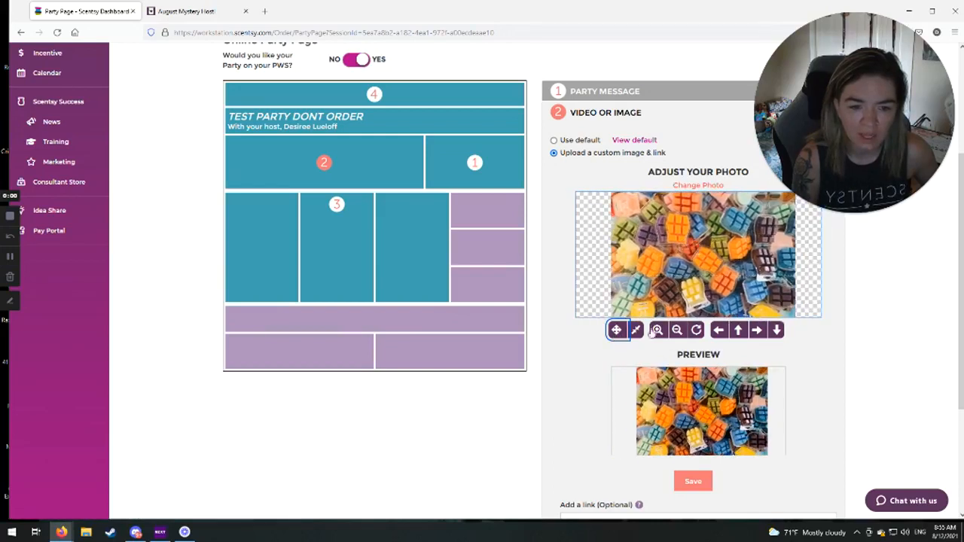
{"action": "left_click", "coordinate": [637, 331]}
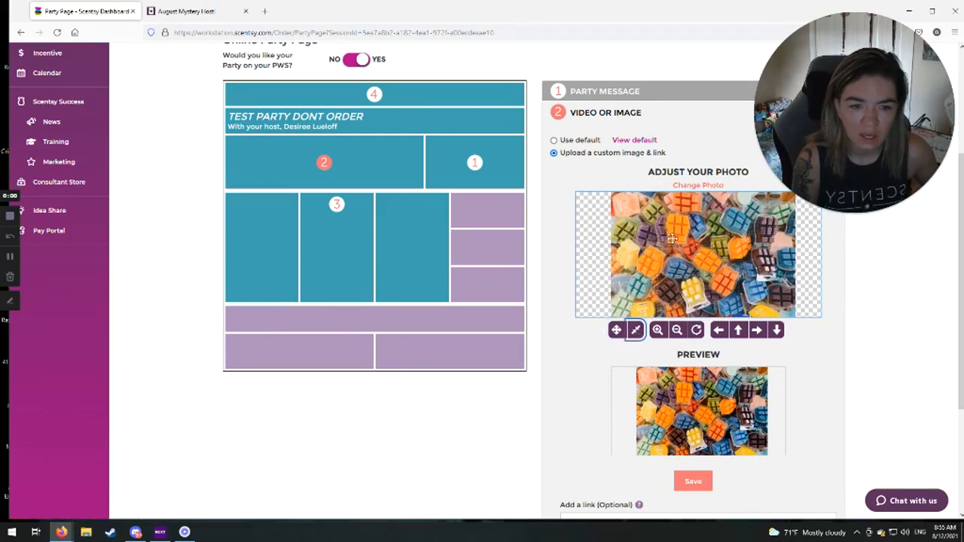
{"action": "left_click_drag", "start_coordinate": [619, 197], "coordinate": [633, 213]}
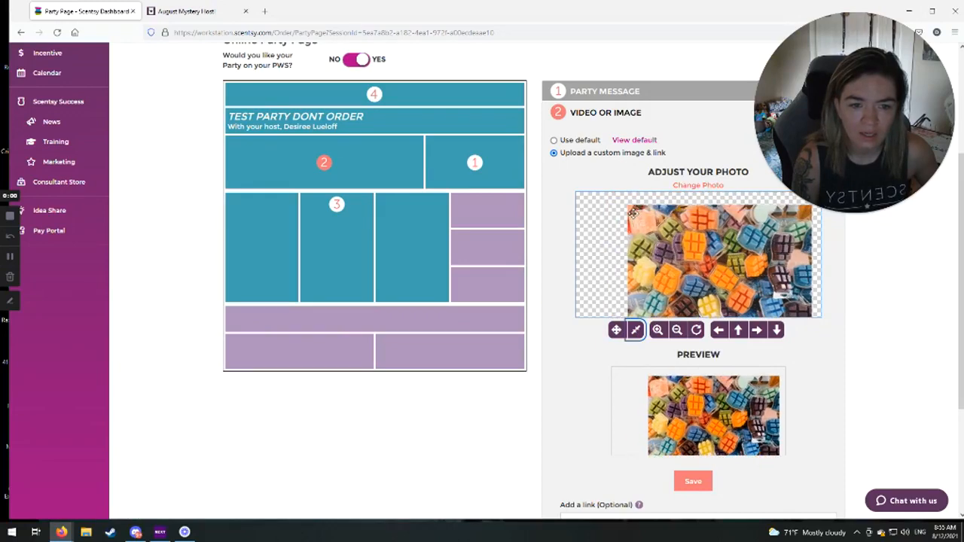
{"action": "left_click_drag", "start_coordinate": [698, 234], "coordinate": [668, 202]}
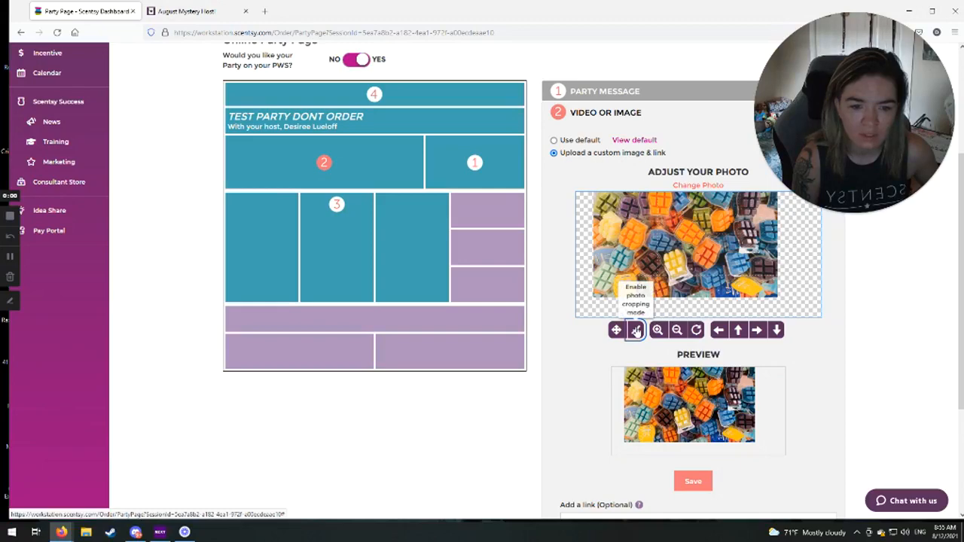
Zoom in on the photo until it fills the whole frame, and save it as the party page image.
{"action": "left_click", "coordinate": [657, 330]}
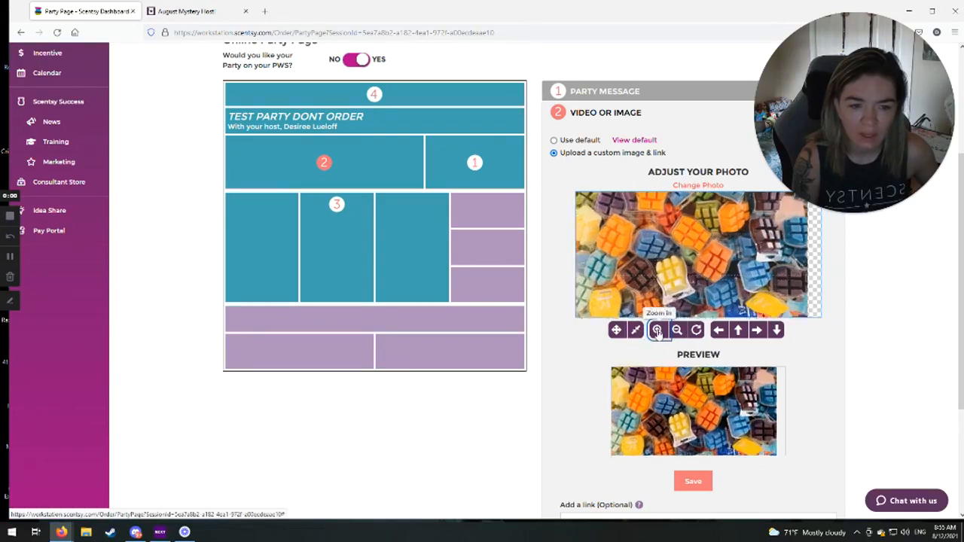
{"action": "left_click", "coordinate": [657, 330]}
{"action": "left_click", "coordinate": [657, 330]}
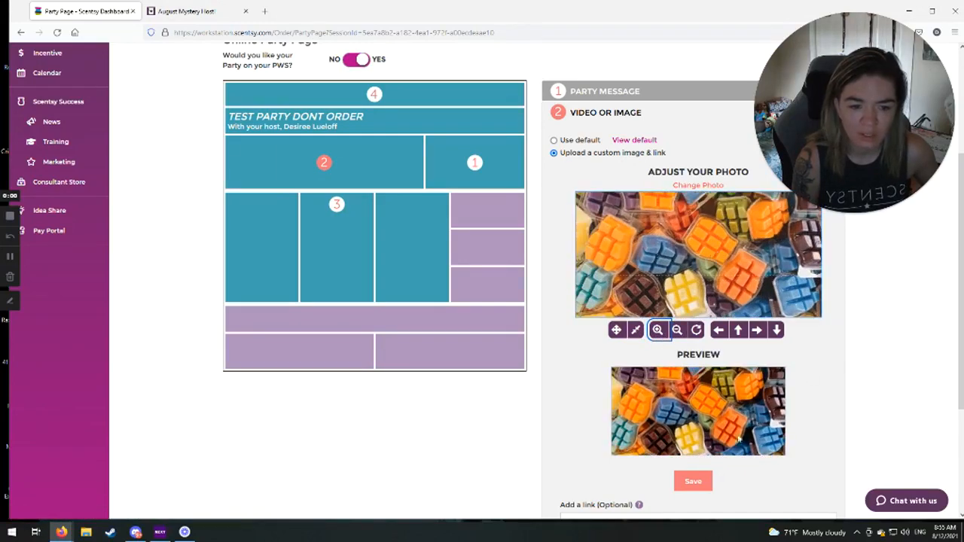
{"action": "left_click", "coordinate": [687, 483]}
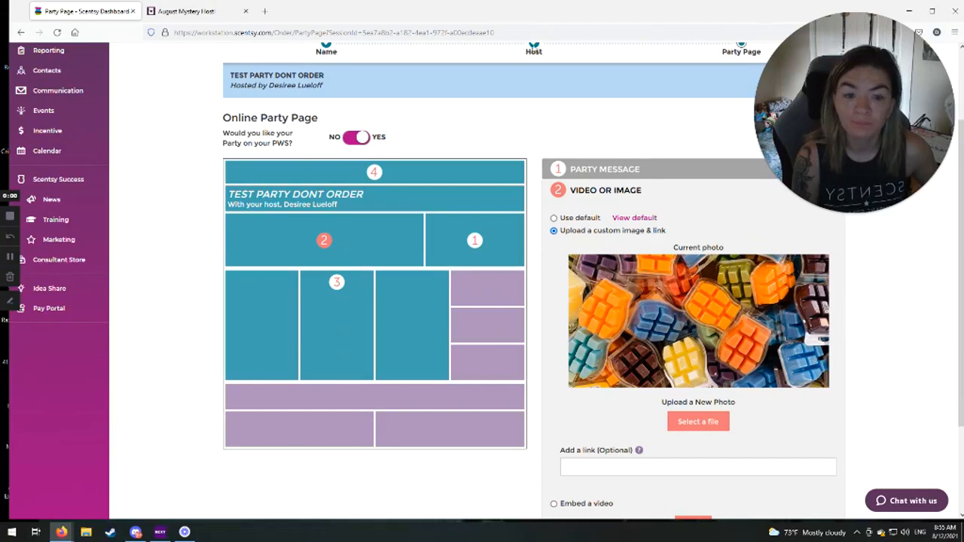
Go to the optional link field for the custom image and view its help text.
{"action": "scroll", "coordinate": [595, 226], "scroll_direction": "down", "scroll_amount": 3}
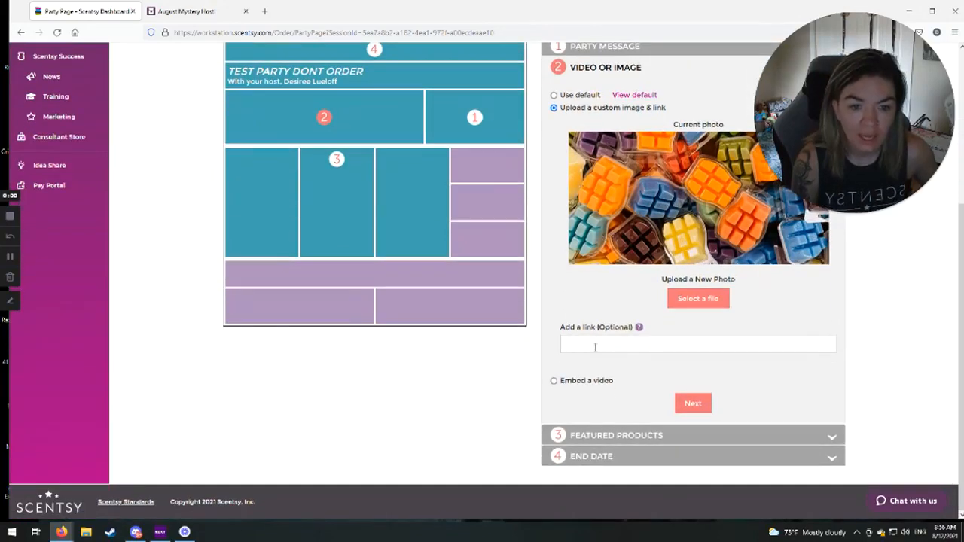
{"action": "left_click", "coordinate": [596, 343]}
{"action": "mouse_move", "coordinate": [639, 330]}
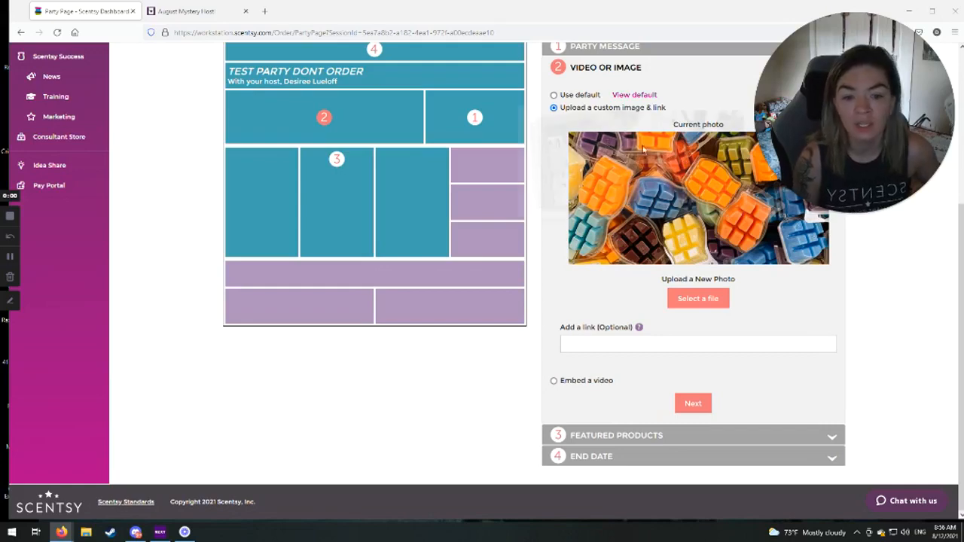
{"action": "left_click", "coordinate": [579, 343]}
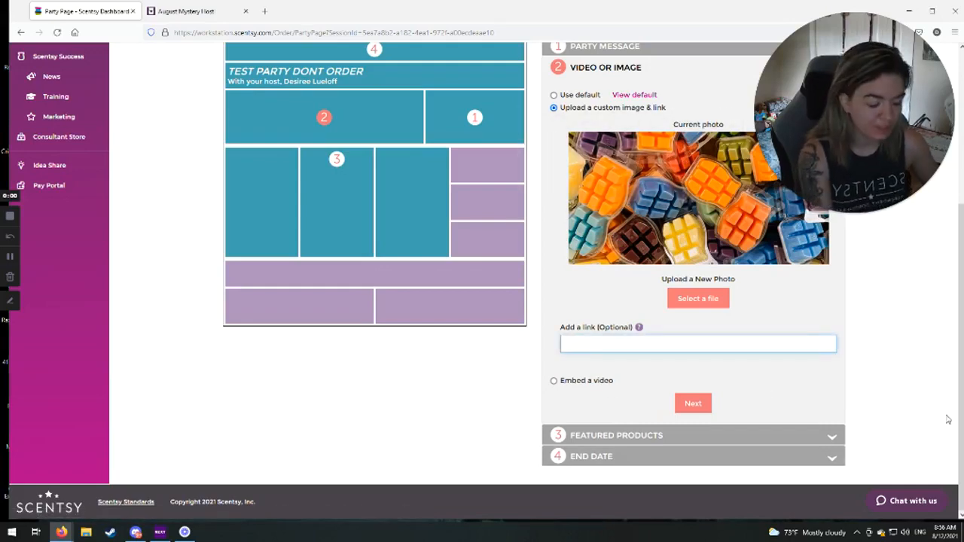
{"action": "key", "text": "ctrl+v"}
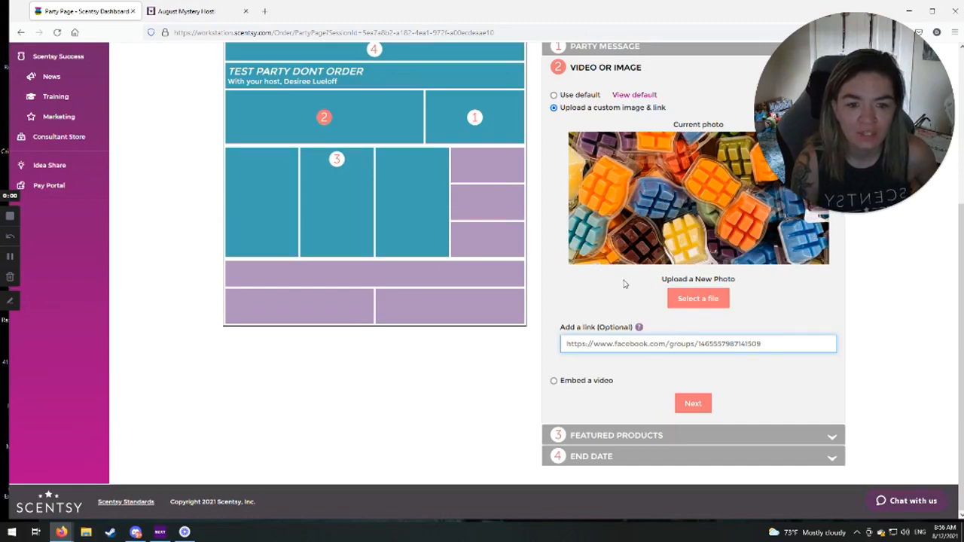
Switch to the embedded video option to view its link field and help text, and preview the default image.
{"action": "left_click", "coordinate": [554, 382]}
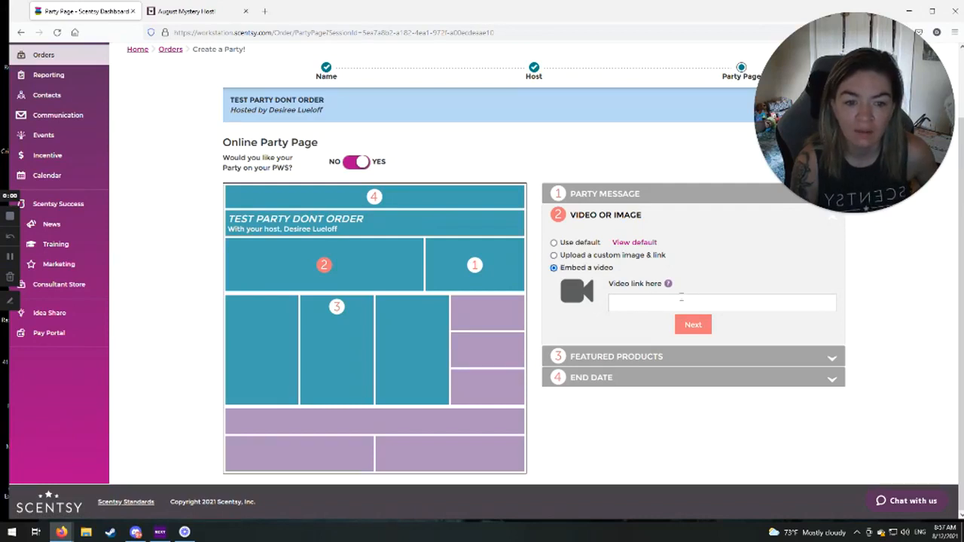
{"action": "mouse_move", "coordinate": [674, 286]}
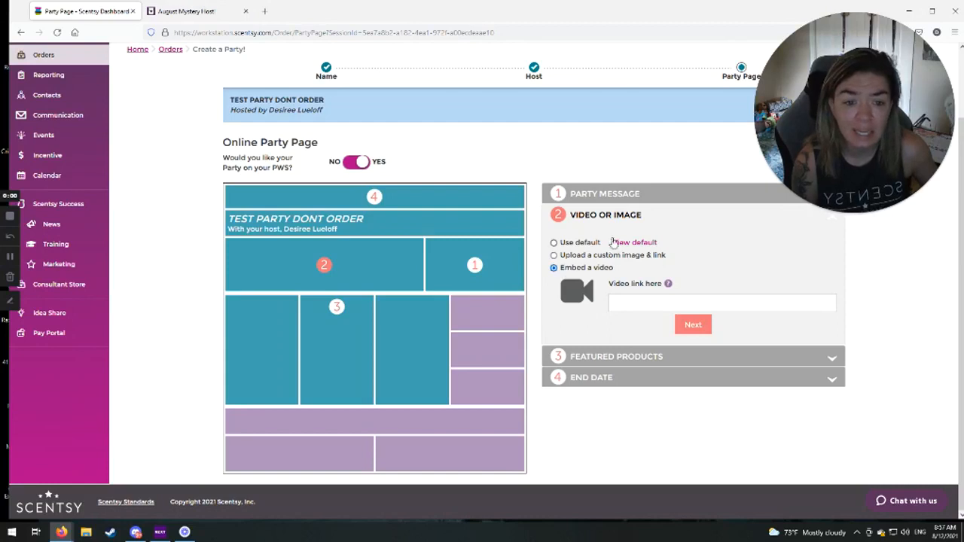
{"action": "mouse_move", "coordinate": [636, 247]}
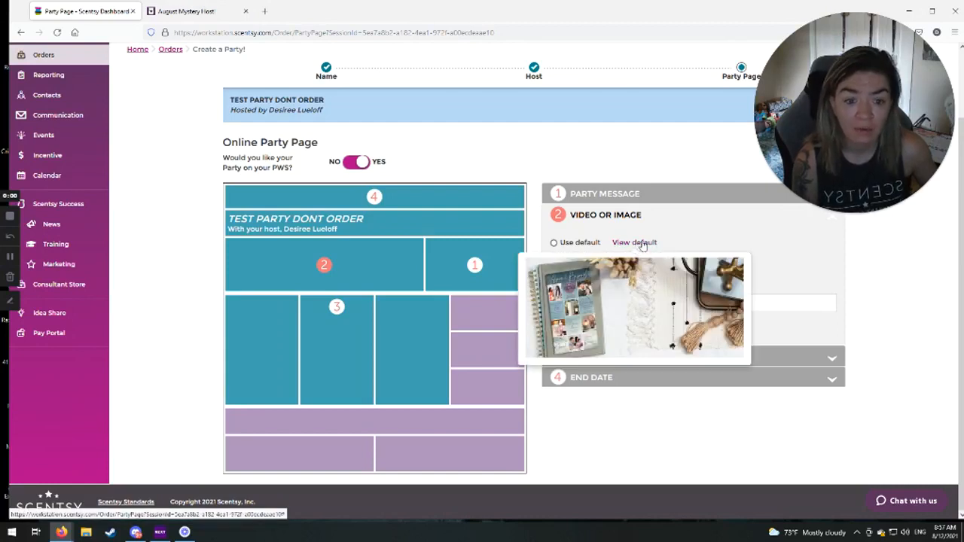
Switch back to the custom image and link option and upload the wax bar photo again.
{"action": "left_click", "coordinate": [555, 256]}
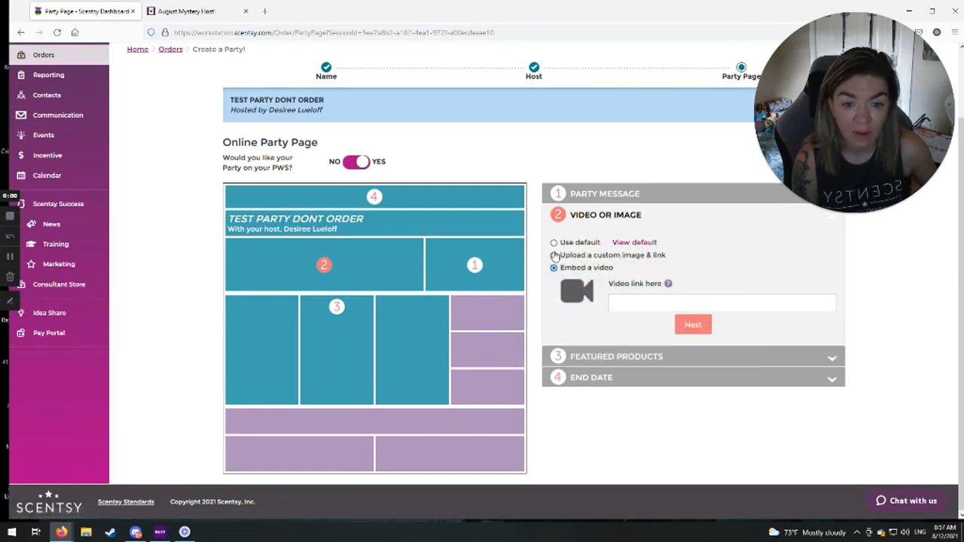
{"action": "left_click", "coordinate": [710, 326]}
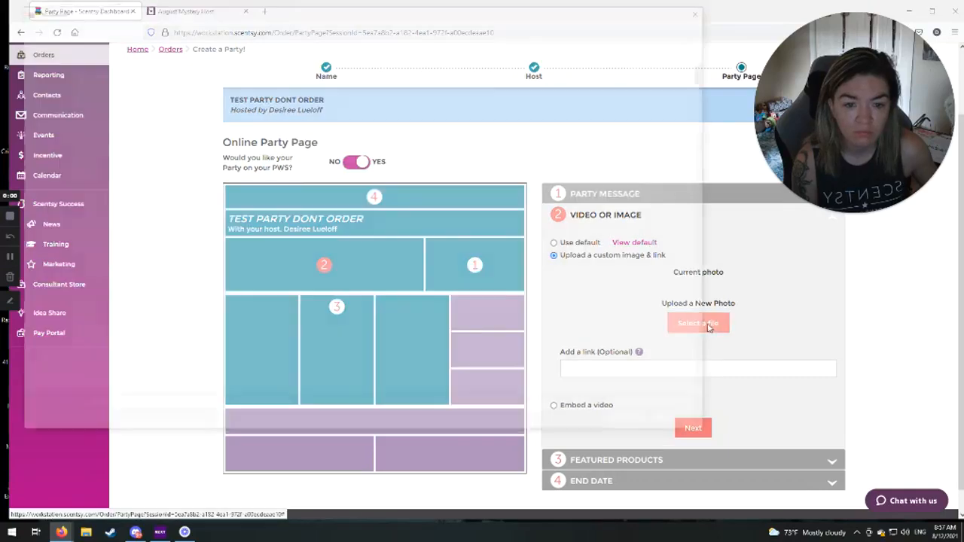
{"action": "left_click", "coordinate": [626, 294]}
{"action": "left_click", "coordinate": [634, 423]}
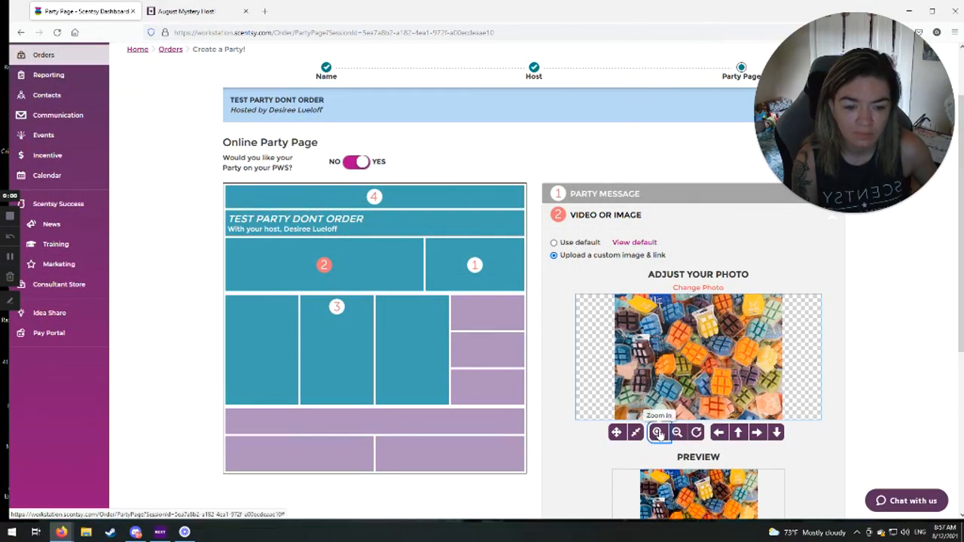
Zoom in on the uploaded wax bar photo until it fills the whole frame.
{"action": "left_click", "coordinate": [658, 433]}
{"action": "left_click", "coordinate": [658, 432]}
{"action": "scroll", "coordinate": [737, 379], "scroll_direction": "down", "scroll_amount": 2}
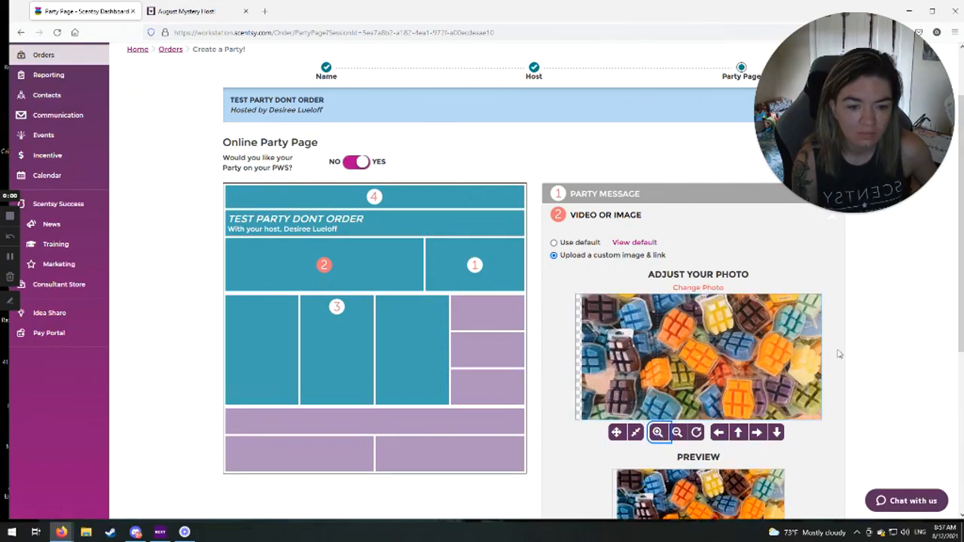
{"action": "scroll", "coordinate": [840, 354], "scroll_direction": "up", "scroll_amount": 2}
{"action": "scroll", "coordinate": [708, 422], "scroll_direction": "down", "scroll_amount": 1}
{"action": "scroll", "coordinate": [708, 422], "scroll_direction": "up", "scroll_amount": 3}
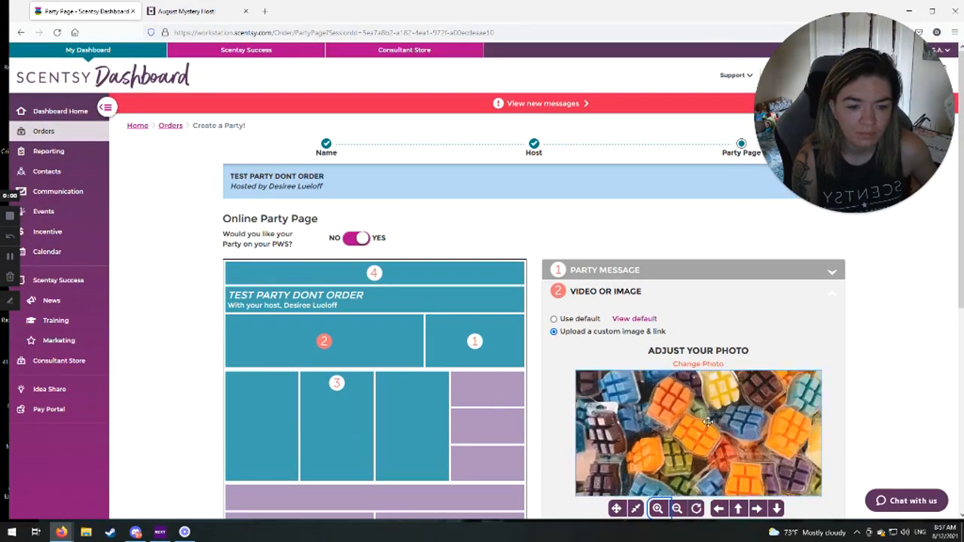
{"action": "scroll", "coordinate": [904, 350], "scroll_direction": "down", "scroll_amount": 5}
{"action": "left_click", "coordinate": [565, 345]}
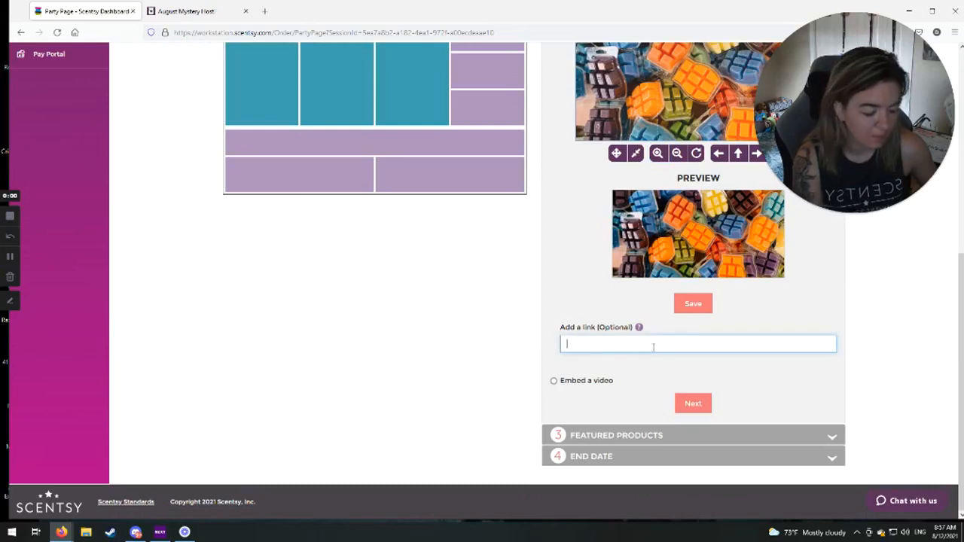
{"action": "key", "text": "ctrl+v"}
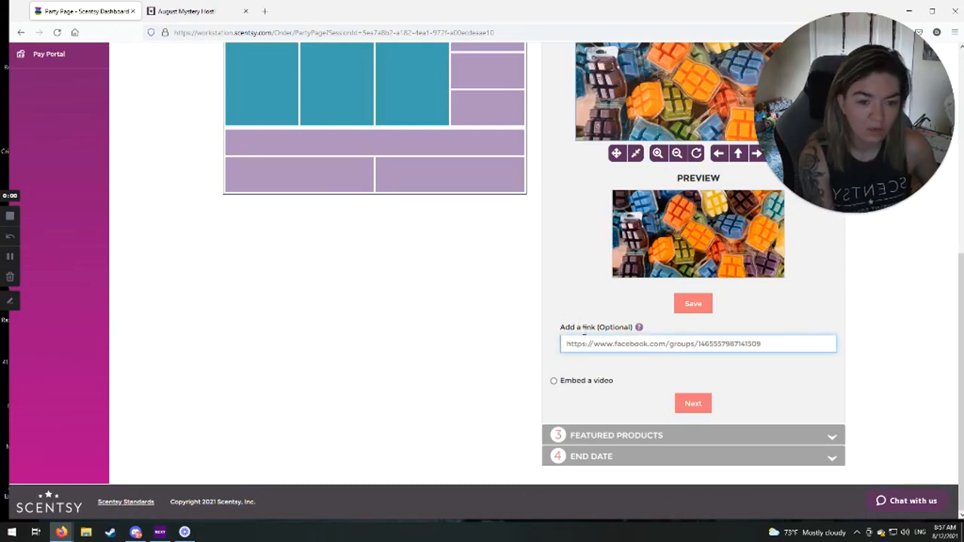
{"action": "left_click", "coordinate": [693, 404]}
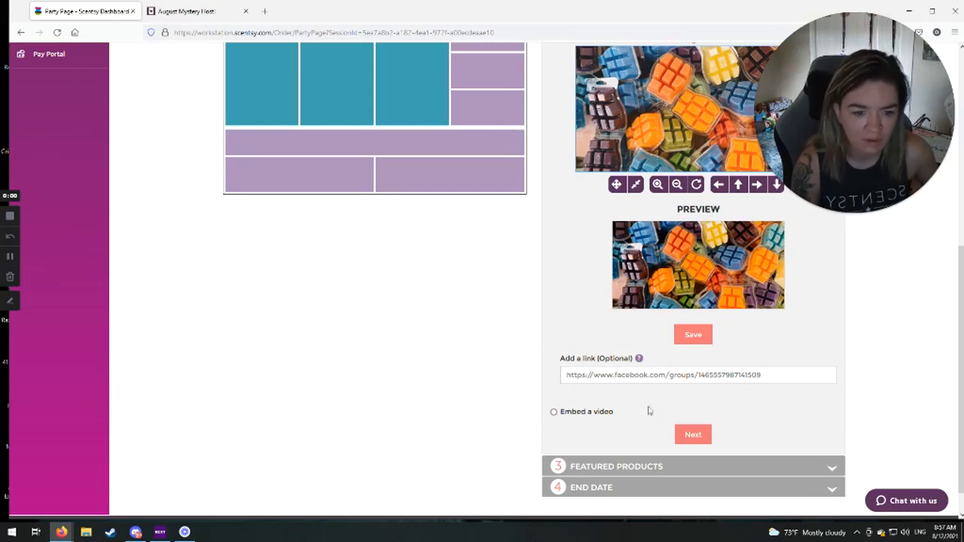
{"action": "left_click", "coordinate": [693, 436]}
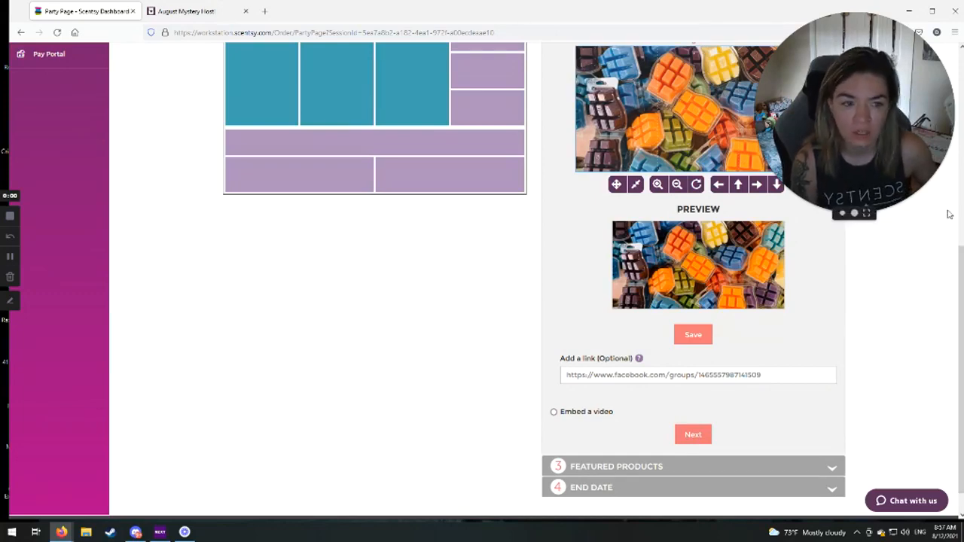
Save the adjusted photo as the party page image and open the Featured Products section.
{"action": "scroll", "coordinate": [592, 371], "scroll_direction": "down", "scroll_amount": 1}
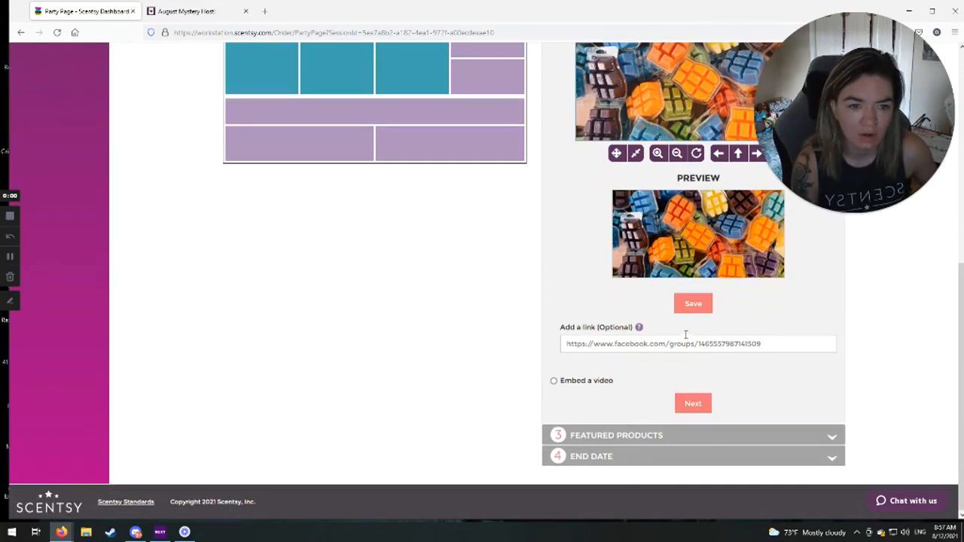
{"action": "left_click", "coordinate": [693, 303]}
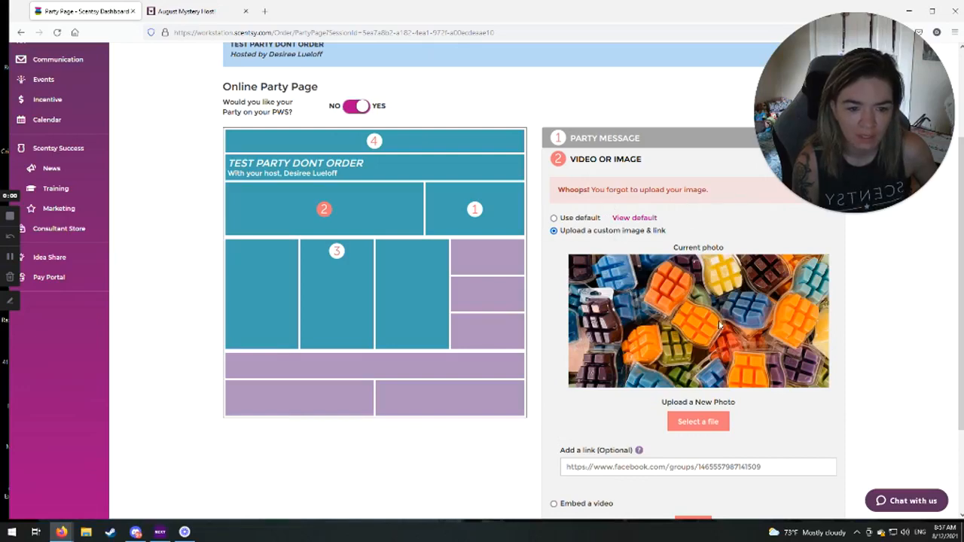
{"action": "scroll", "coordinate": [718, 320], "scroll_direction": "down", "scroll_amount": 1}
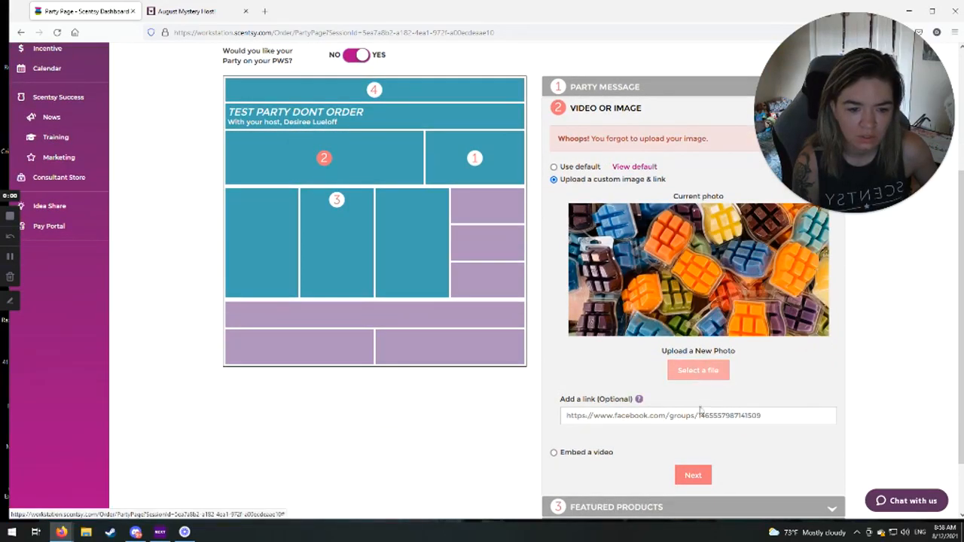
{"action": "left_click", "coordinate": [685, 503]}
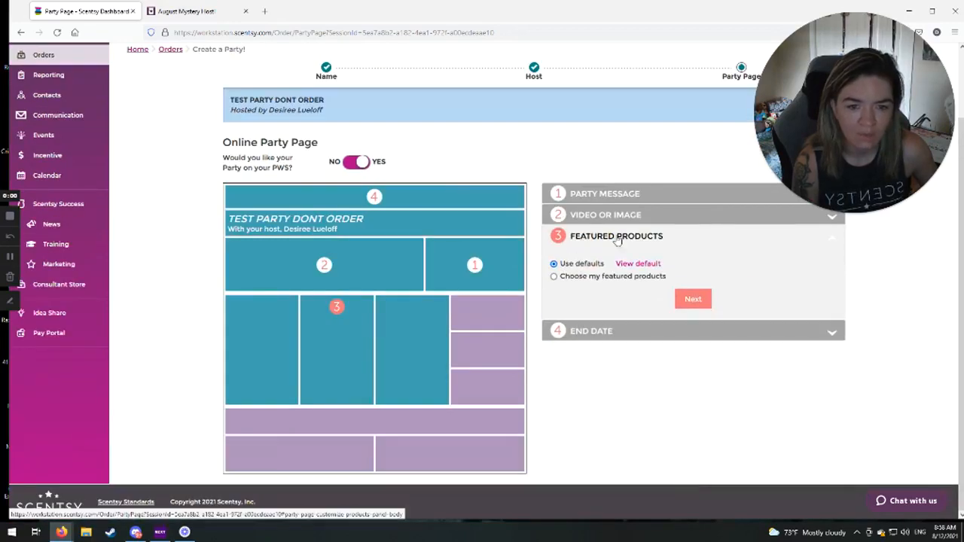
Examine the default featured products under My Love List on the August Mystery Host party page.
{"action": "left_click", "coordinate": [184, 10]}
{"action": "scroll", "coordinate": [491, 252], "scroll_direction": "down", "scroll_amount": 2}
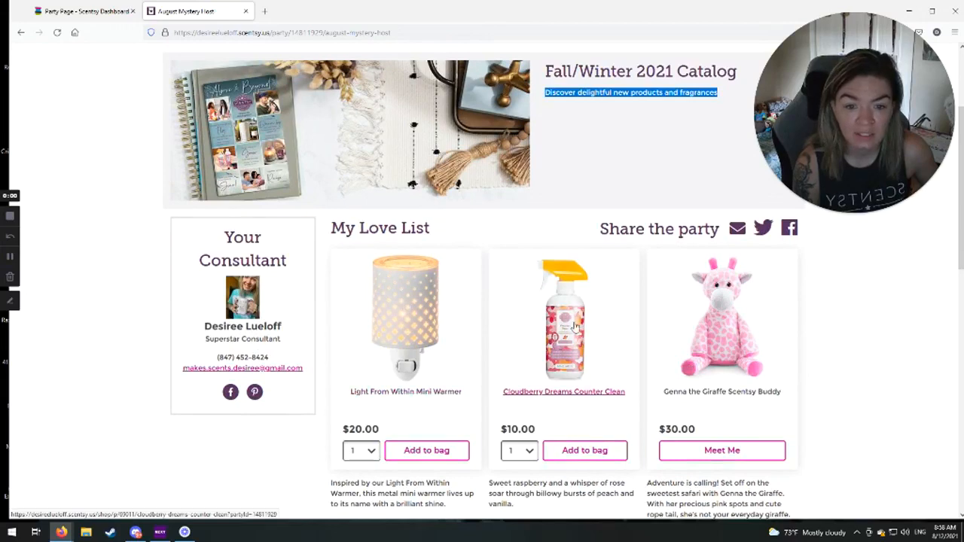
{"action": "scroll", "coordinate": [469, 318], "scroll_direction": "down", "scroll_amount": 2}
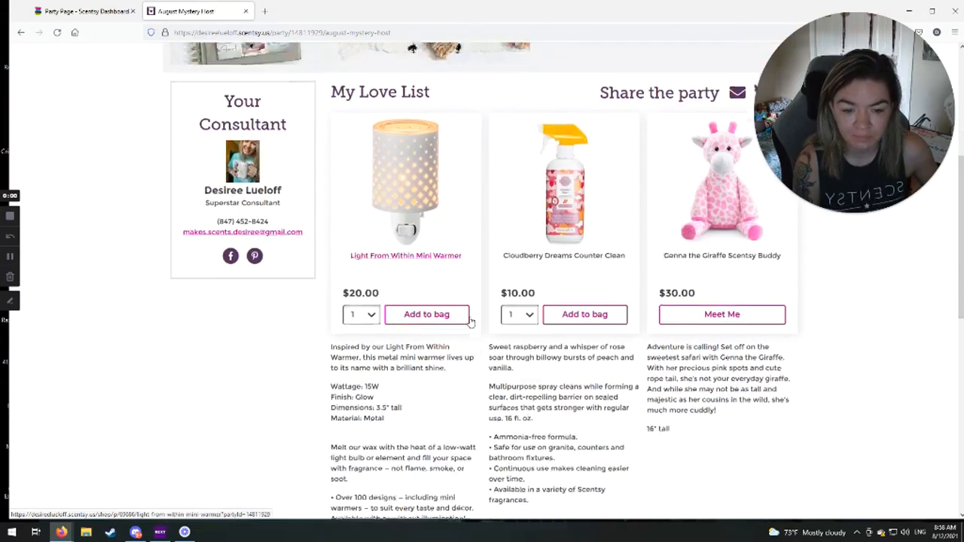
{"action": "scroll", "coordinate": [437, 370], "scroll_direction": "down", "scroll_amount": 1}
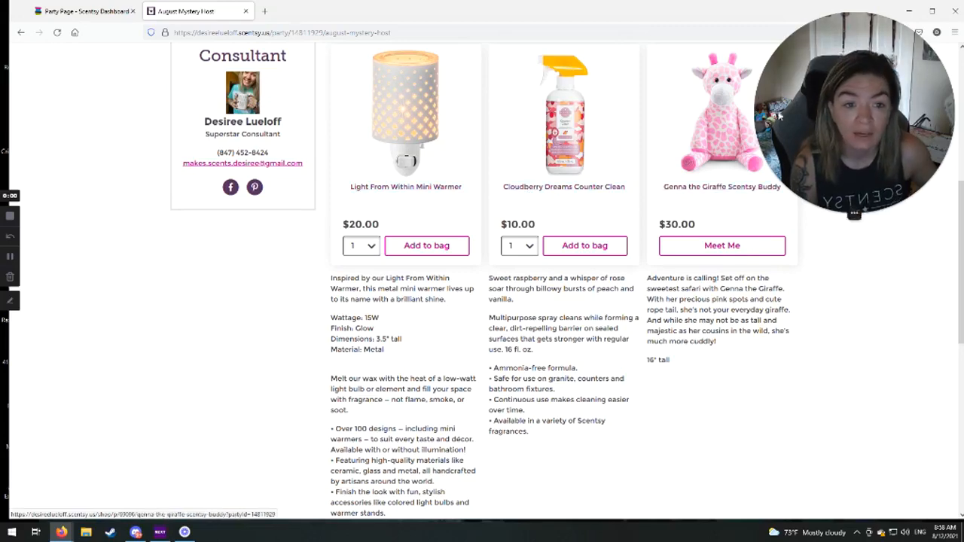
{"action": "scroll", "coordinate": [385, 183], "scroll_direction": "down", "scroll_amount": 2}
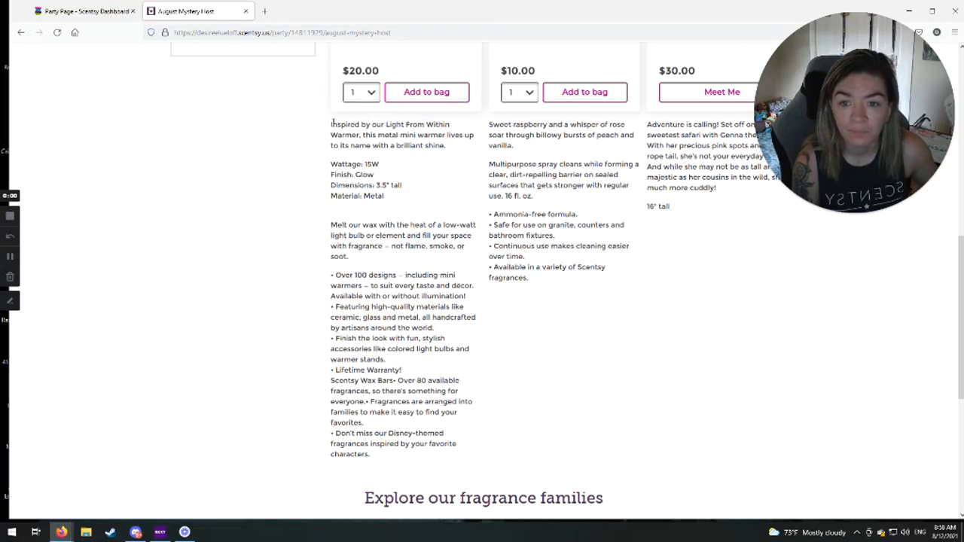
Highlight the descriptions of the mini warmer, the counter clean and the giraffe buddy one after another.
{"action": "left_click_drag", "start_coordinate": [332, 124], "coordinate": [444, 434]}
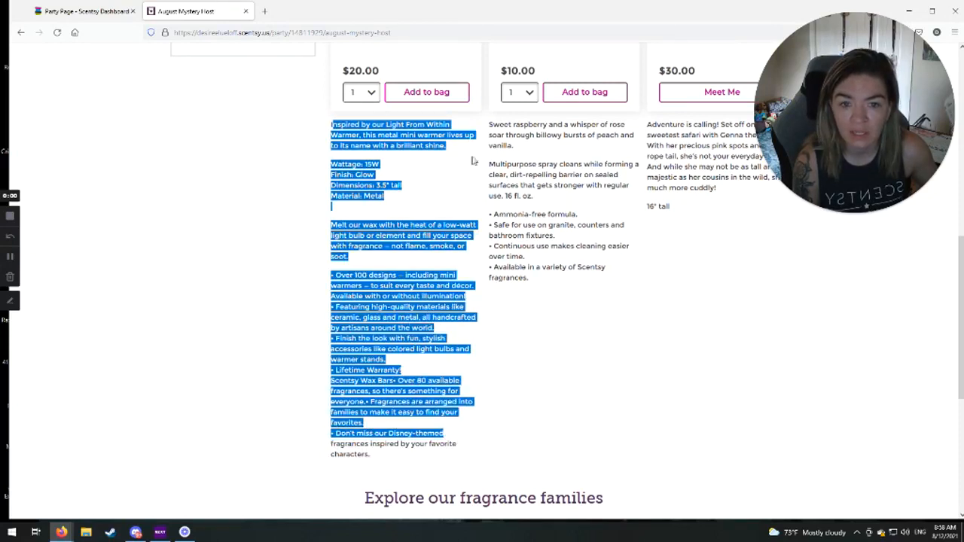
{"action": "left_click", "coordinate": [483, 141]}
{"action": "left_click_drag", "start_coordinate": [489, 126], "coordinate": [577, 268]}
{"action": "left_click", "coordinate": [645, 137]}
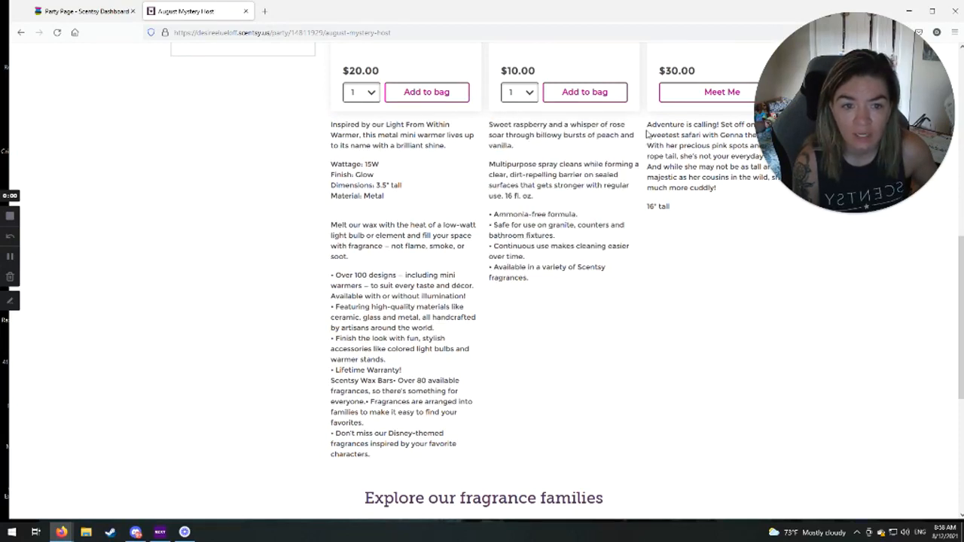
{"action": "left_click_drag", "start_coordinate": [646, 133], "coordinate": [701, 216]}
{"action": "left_click", "coordinate": [243, 254]}
{"action": "scroll", "coordinate": [243, 259], "scroll_direction": "up", "scroll_amount": 5}
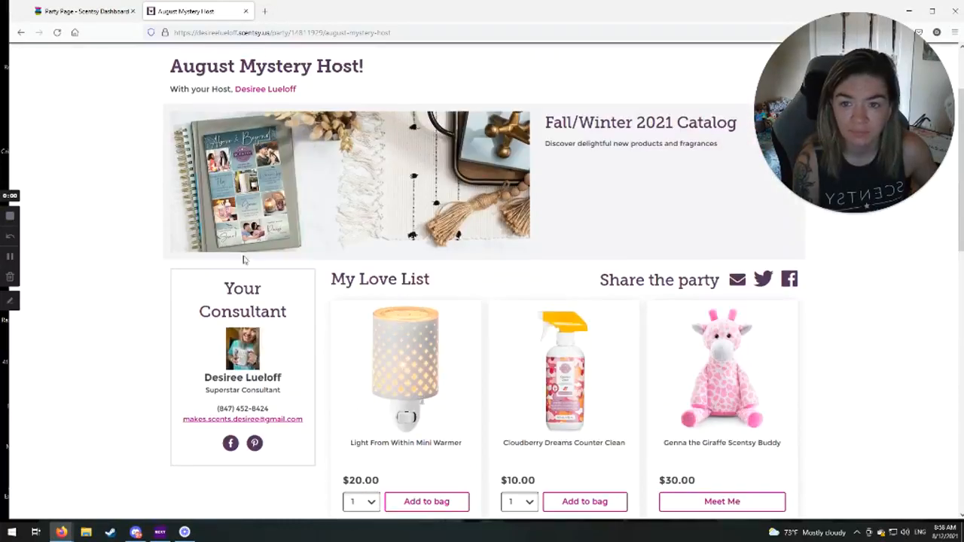
Return to the party setup, choose custom featured products and set Product 1 to Scentsy Air Purifier.
{"action": "left_click", "coordinate": [111, 11]}
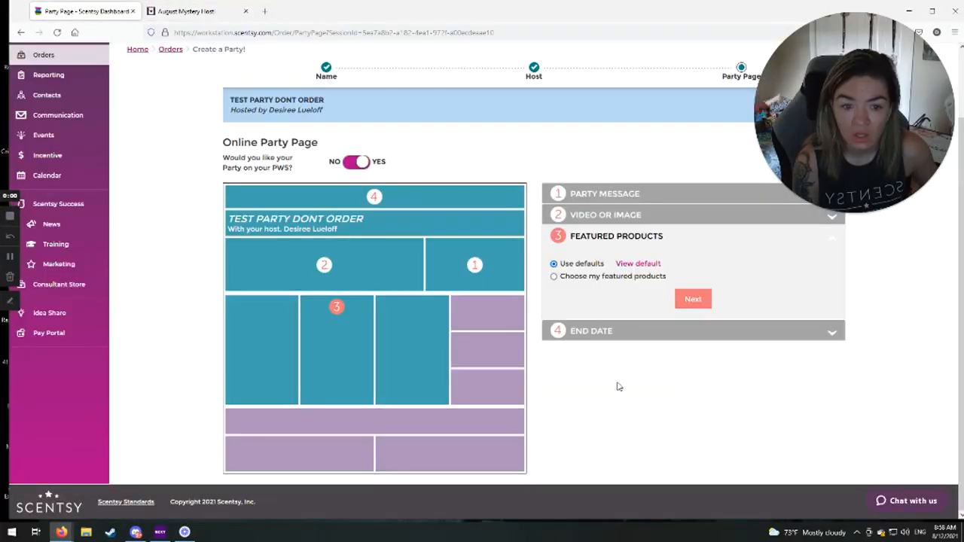
{"action": "left_click", "coordinate": [554, 276]}
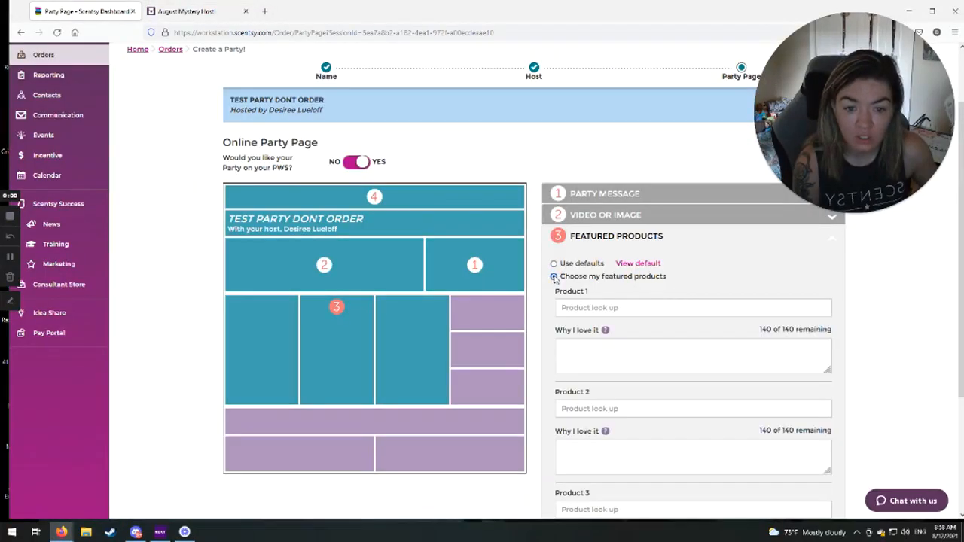
{"action": "left_click", "coordinate": [599, 307]}
{"action": "type", "text": "s"}
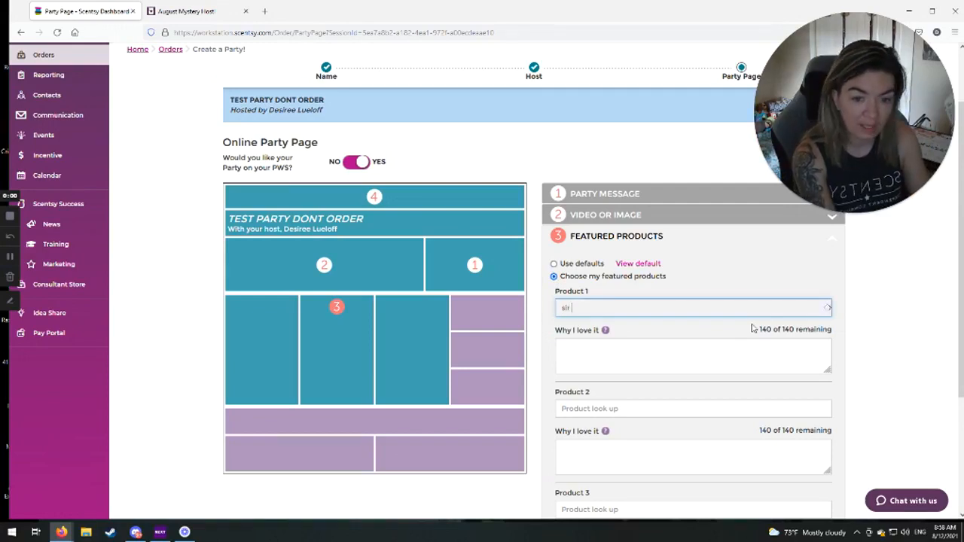
{"action": "type", "text": "ir"}
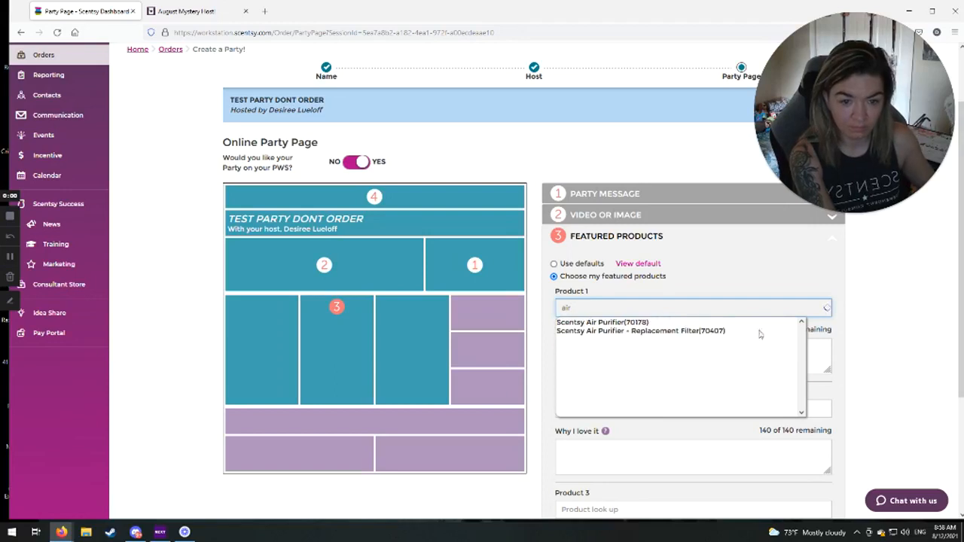
{"action": "left_click", "coordinate": [602, 322]}
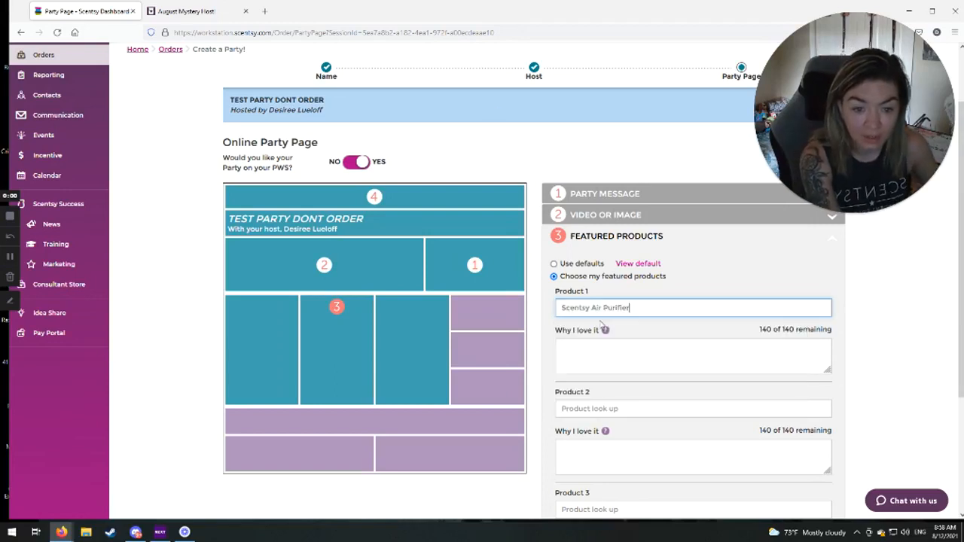
Enter "I love this just because it removes 99.95% of air pollution." as the reason for Product 1, correcting the misspelled last word.
{"action": "left_click", "coordinate": [576, 351]}
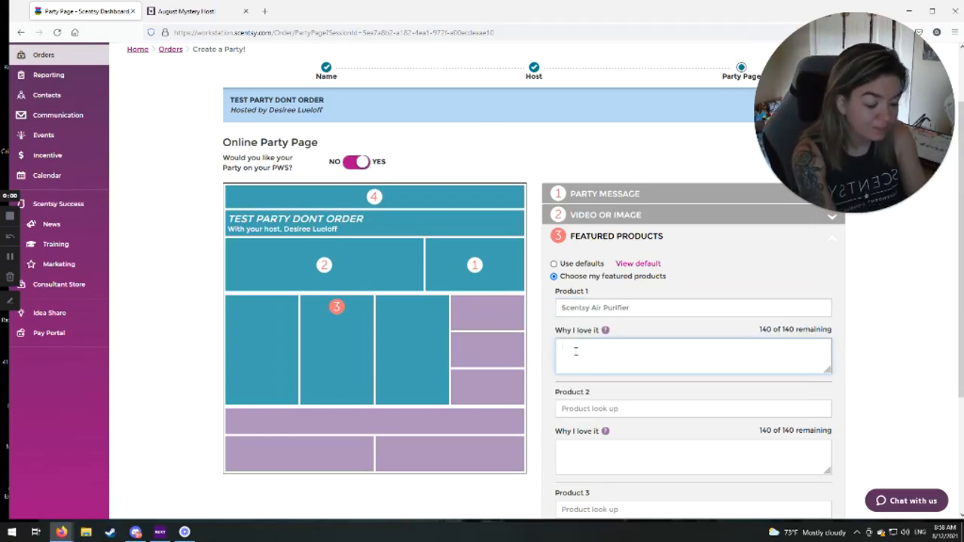
{"action": "type", "text": "I love this just be"}
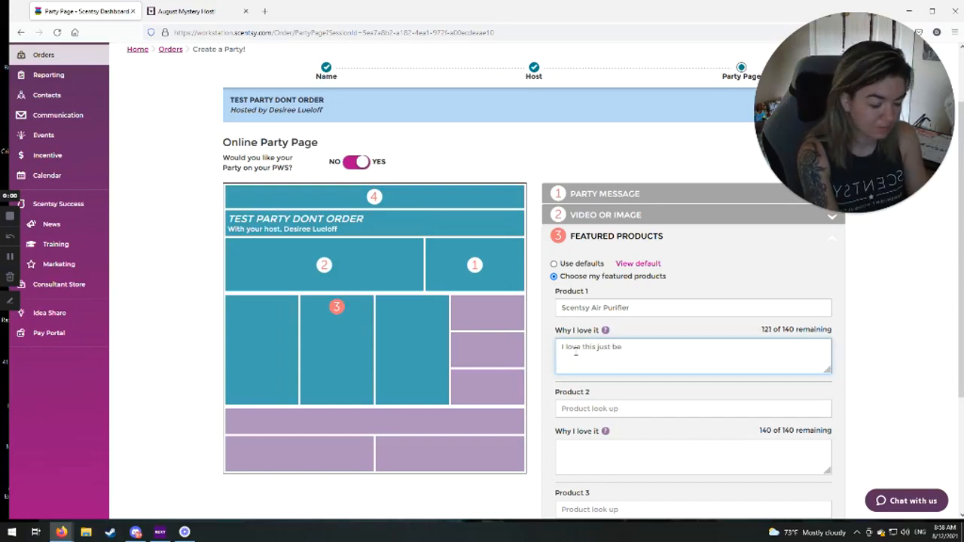
{"action": "type", "text": "cause it "}
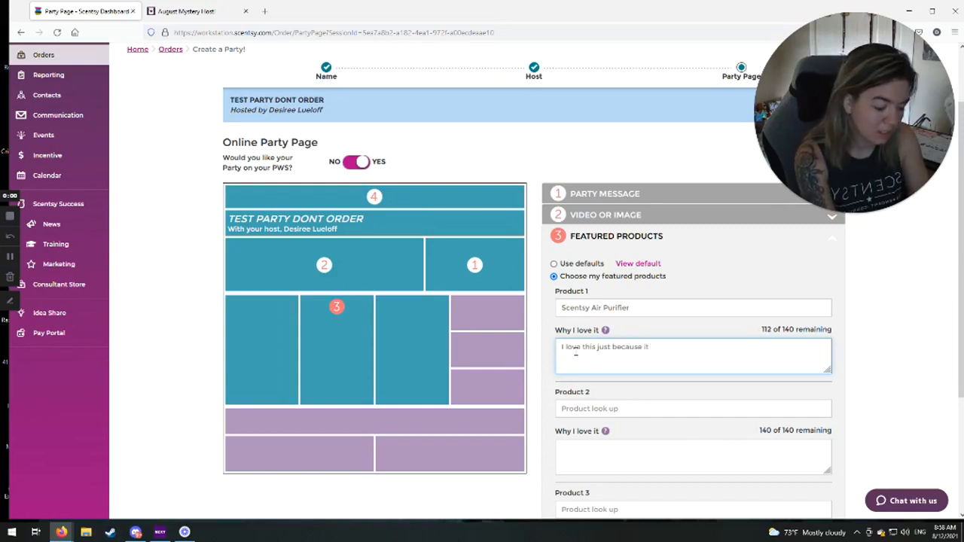
{"action": "type", "text": "removes 99."}
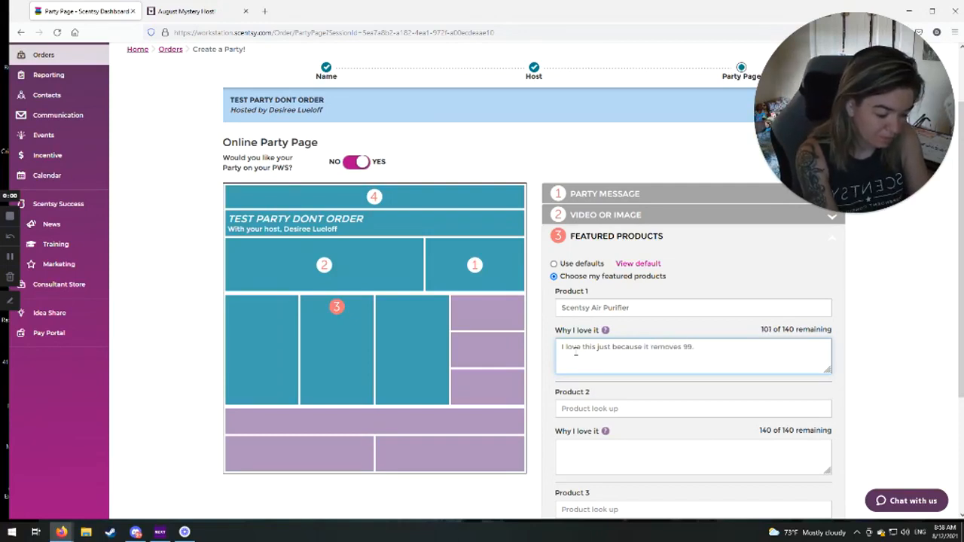
{"action": "type", "text": "95%"}
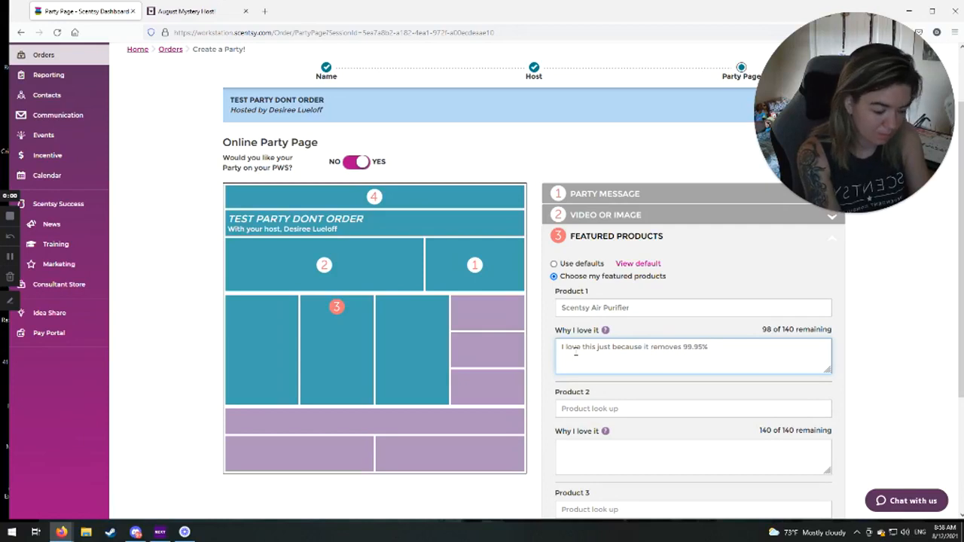
{"action": "type", "text": " of air poll"}
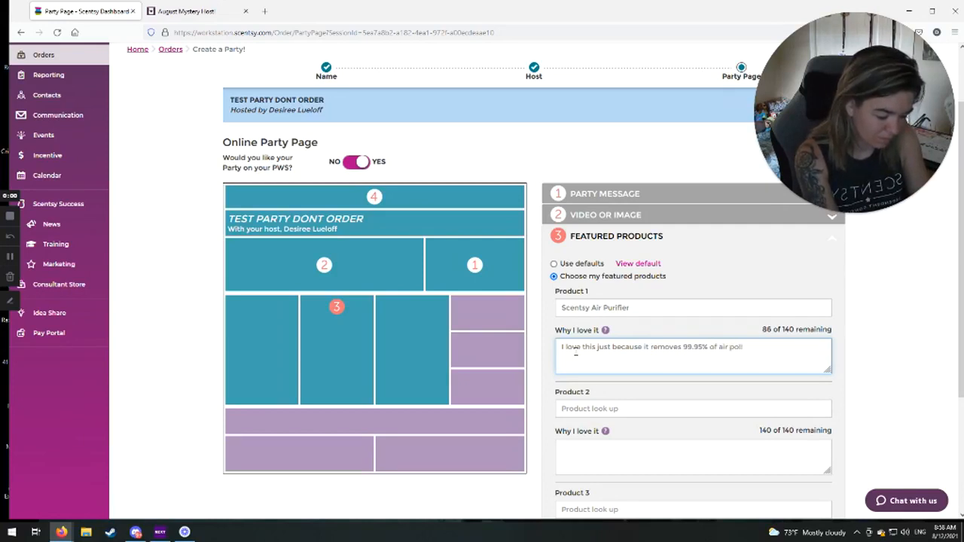
{"action": "type", "text": "utions."}
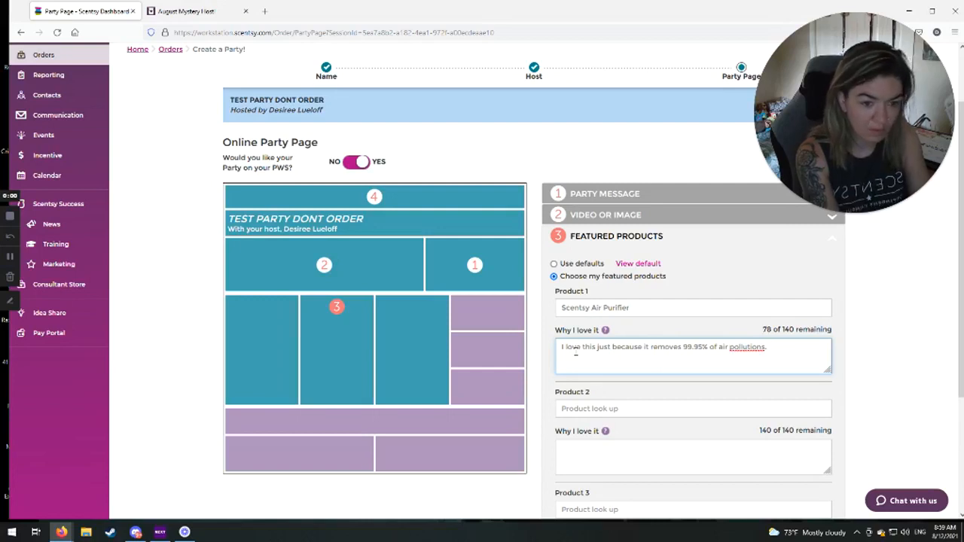
{"action": "right_click", "coordinate": [768, 350]}
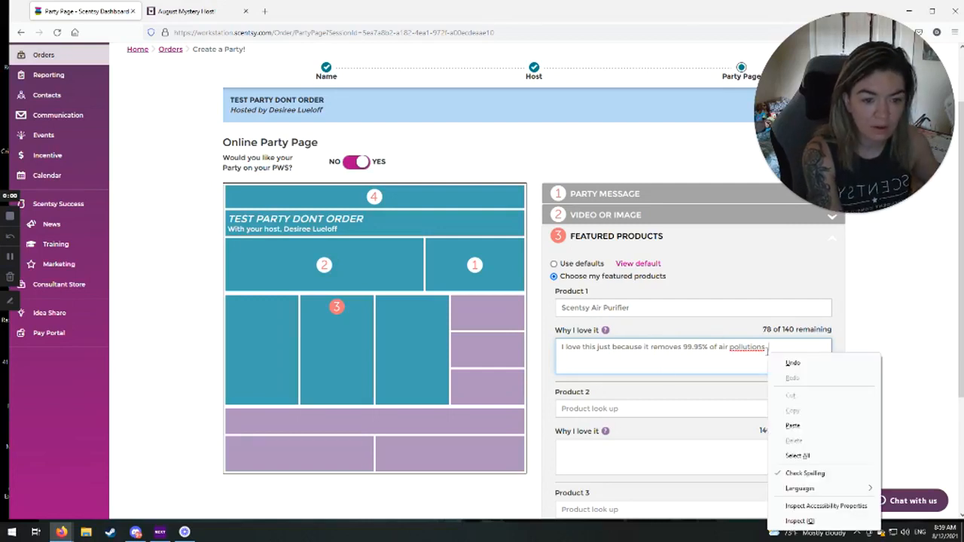
{"action": "right_click", "coordinate": [761, 347]}
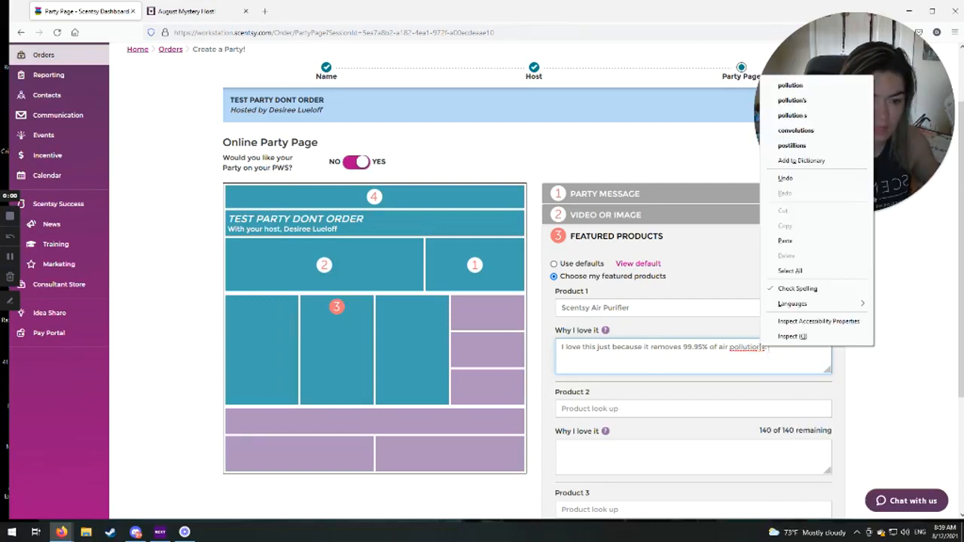
{"action": "left_click", "coordinate": [799, 87]}
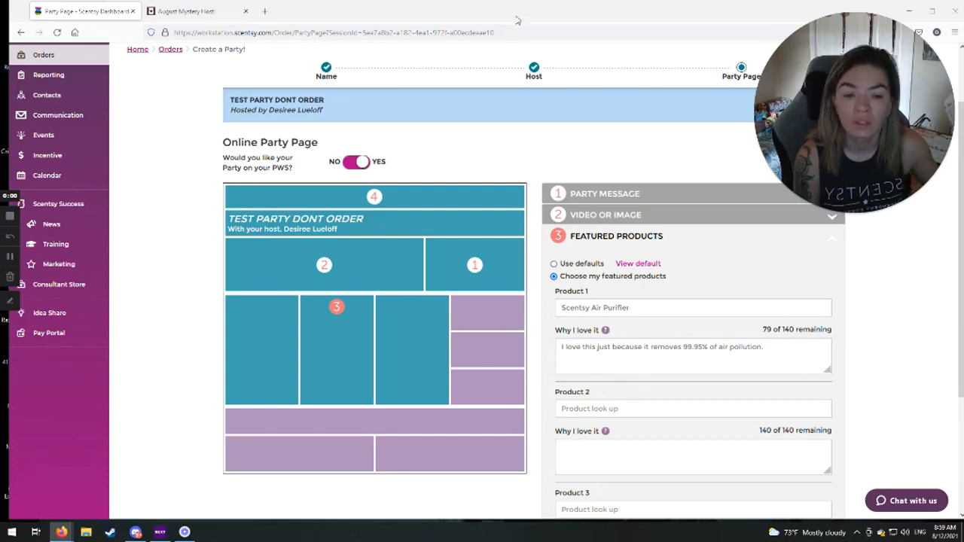
Look up "by the" for Product 2 and choose By The Sea Scentsy Bar.
{"action": "scroll", "coordinate": [641, 364], "scroll_direction": "down", "scroll_amount": 3}
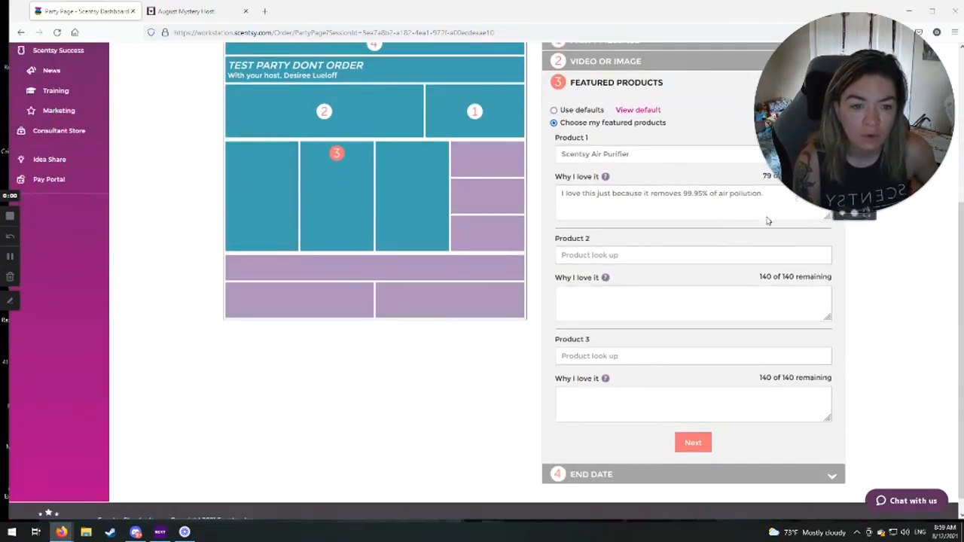
{"action": "left_click", "coordinate": [577, 254]}
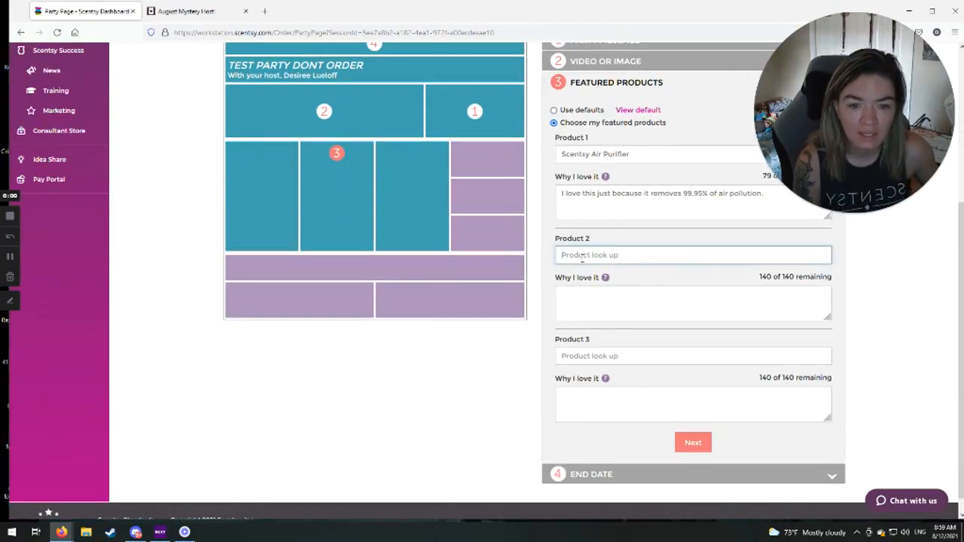
{"action": "right_click", "coordinate": [577, 257]}
{"action": "left_click", "coordinate": [570, 256]}
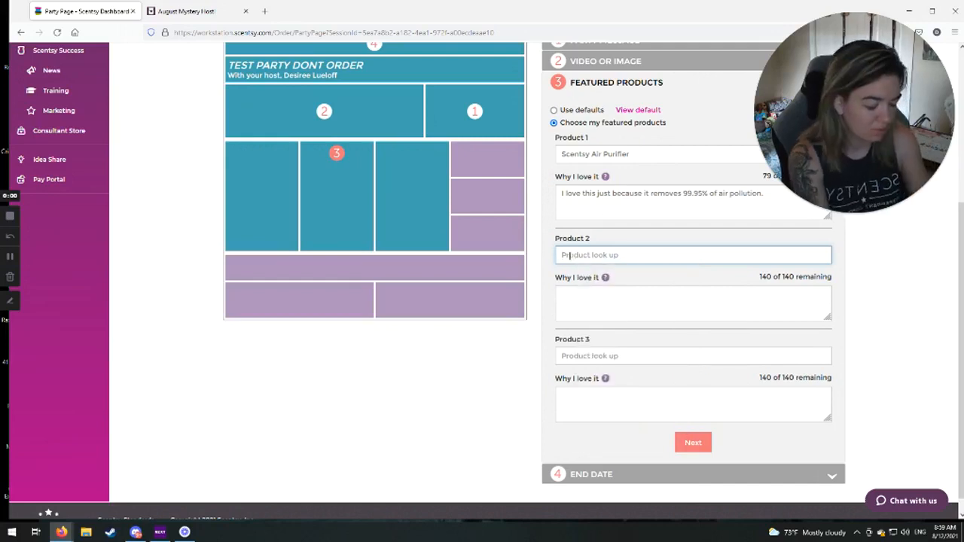
{"action": "type", "text": "by the"}
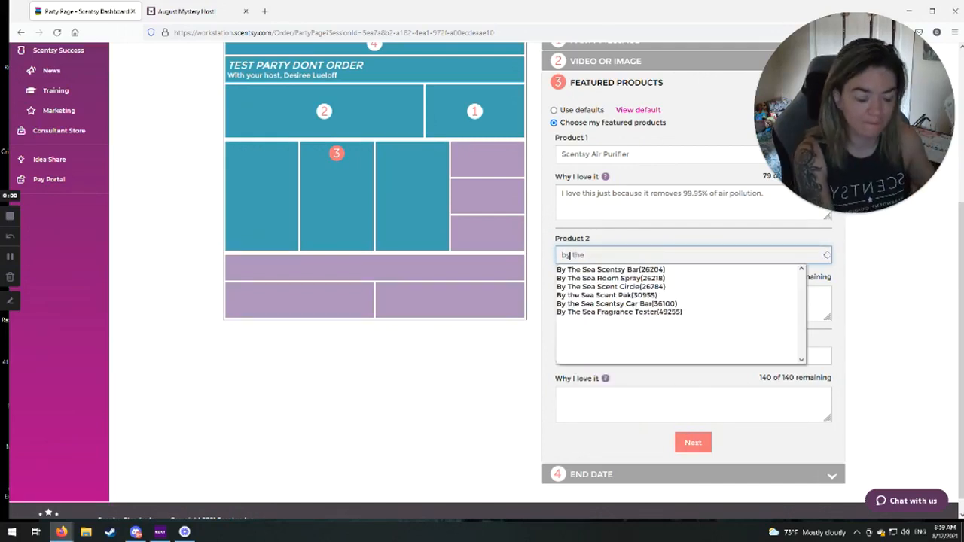
{"action": "key", "text": "Down"}
{"action": "key", "text": "Return"}
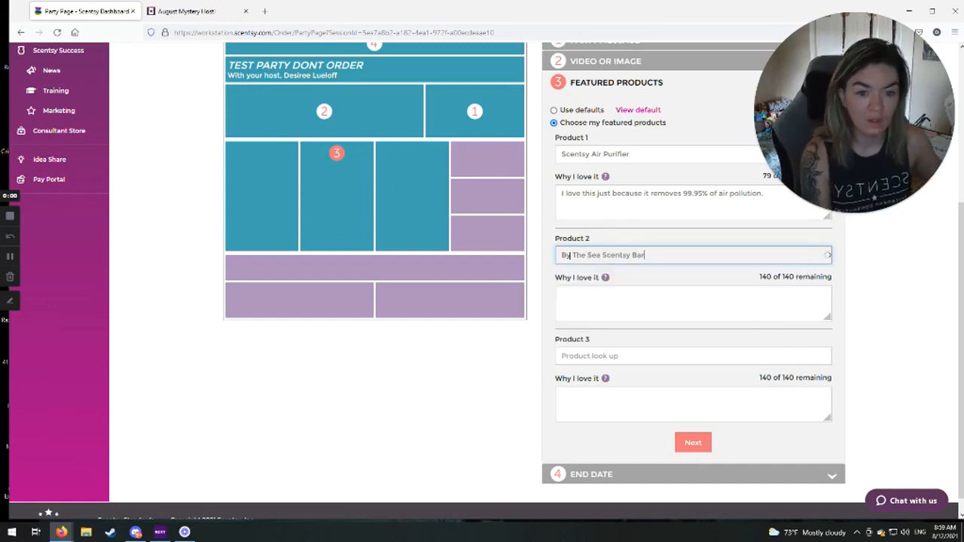
Look up "palm beach" for Product 3 and choose Palm Beach Breeze Scent Soft.
{"action": "left_click", "coordinate": [586, 357]}
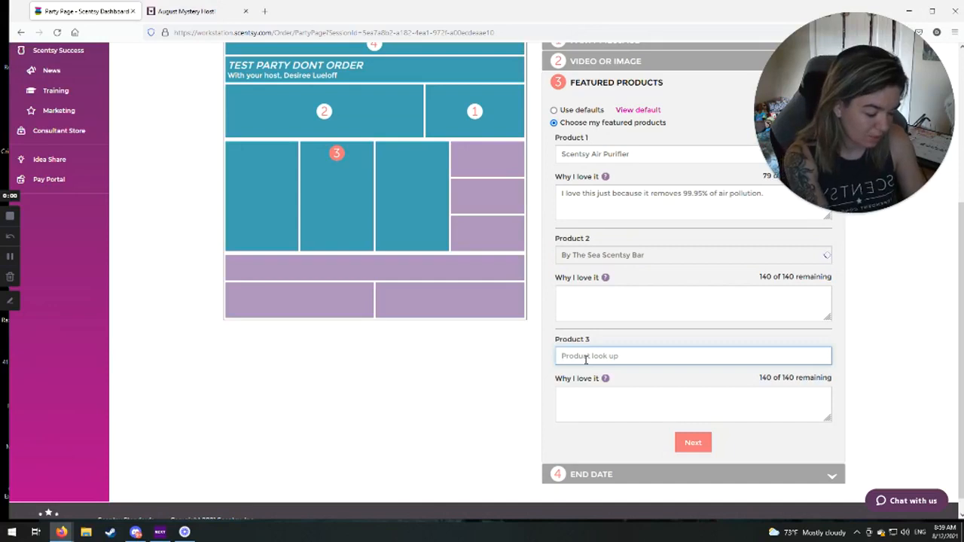
{"action": "type", "text": "pal"}
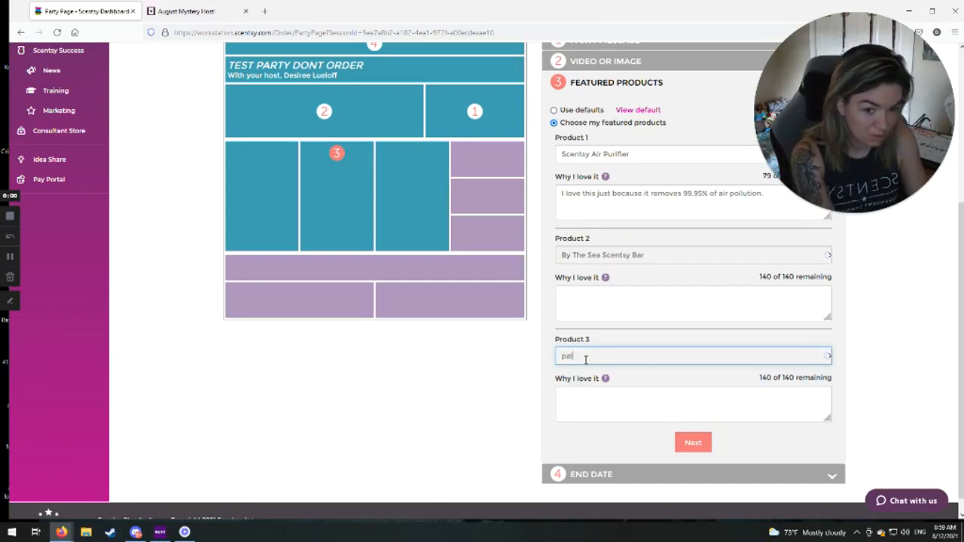
{"action": "type", "text": "m beach"}
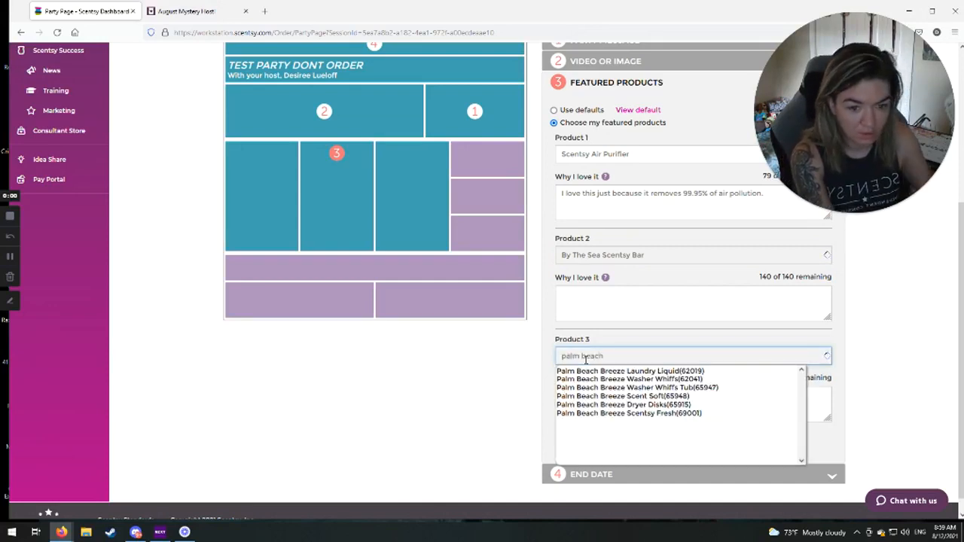
{"action": "left_click", "coordinate": [625, 395]}
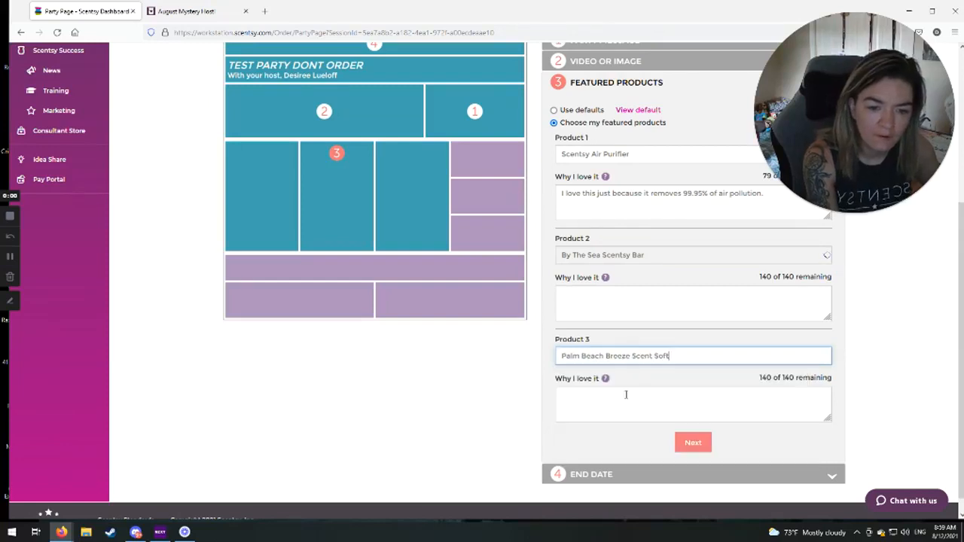
Enter "test test" as the reason for loving Product 3 and try to continue from the featured products.
{"action": "left_click", "coordinate": [610, 407]}
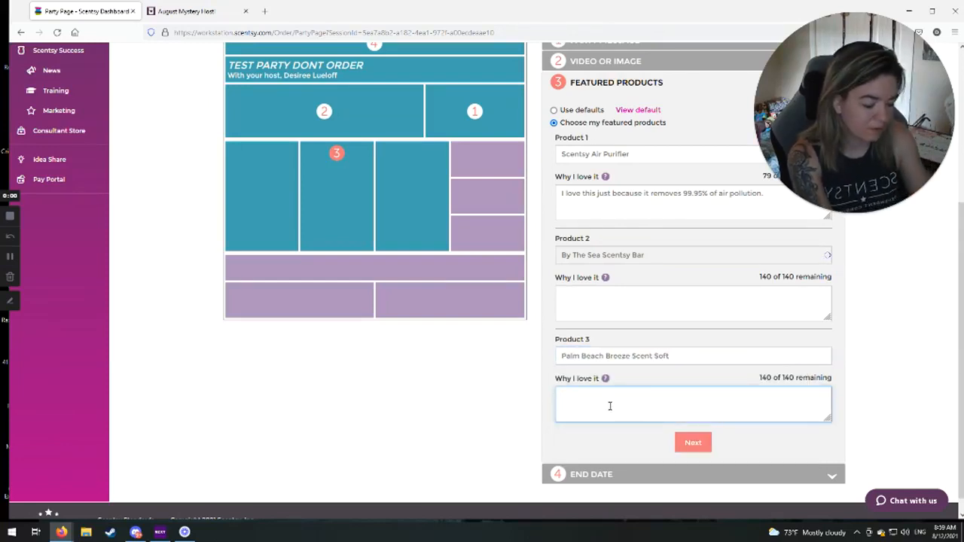
{"action": "type", "text": "test tes"}
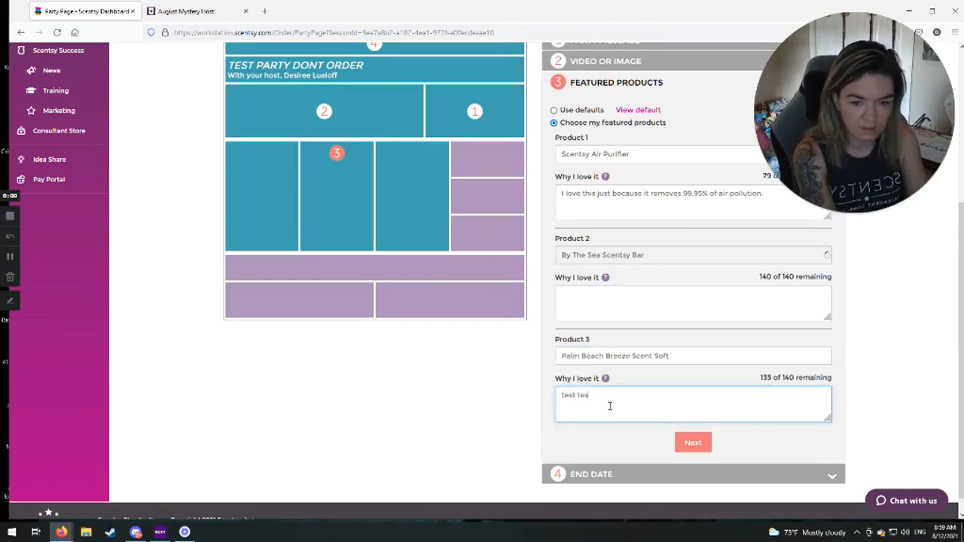
{"action": "type", "text": "st"}
{"action": "key", "text": "BackSpace"}
{"action": "key", "text": "BackSpace"}
{"action": "type", "text": "t"}
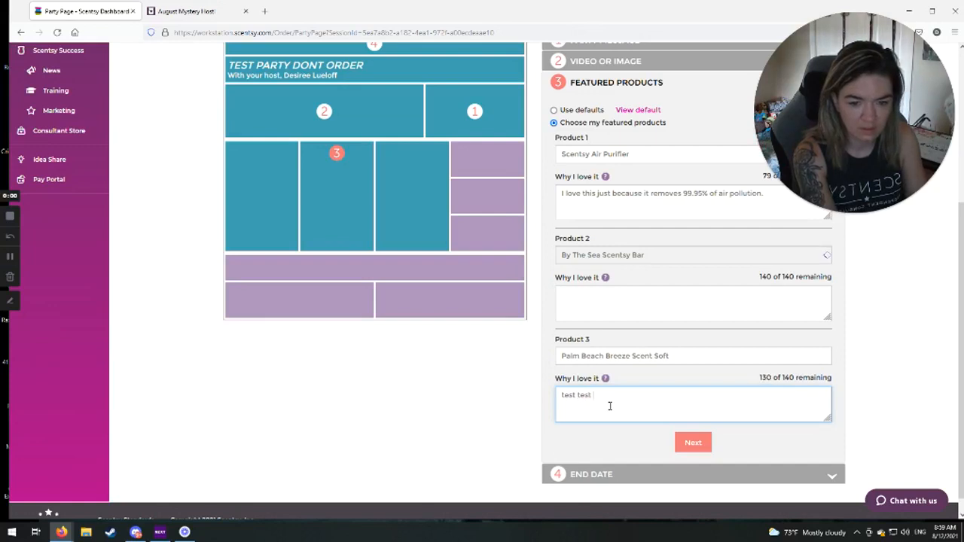
{"action": "left_click", "coordinate": [703, 448]}
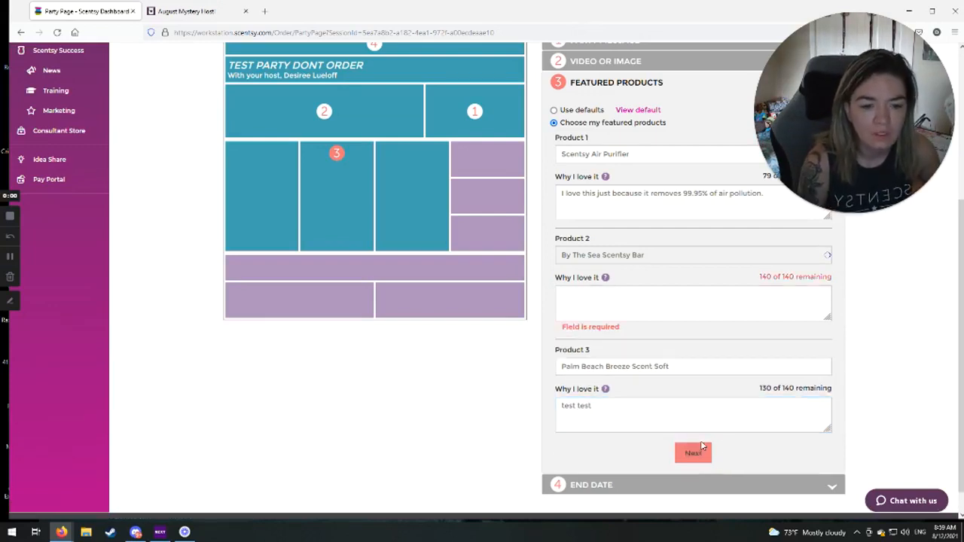
Enter "test" as the reason for loving Product 2 and submit the custom featured products again.
{"action": "left_click", "coordinate": [587, 298]}
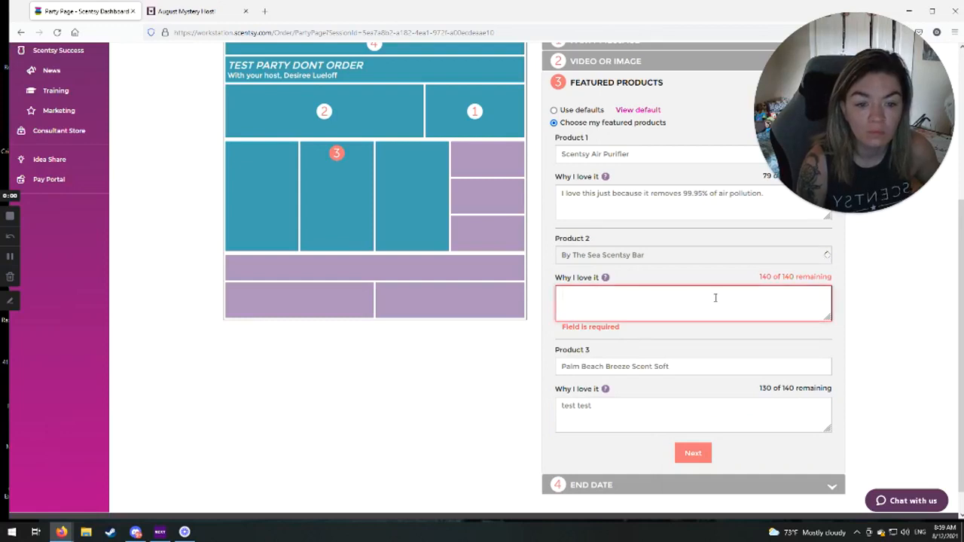
{"action": "left_click", "coordinate": [690, 447]}
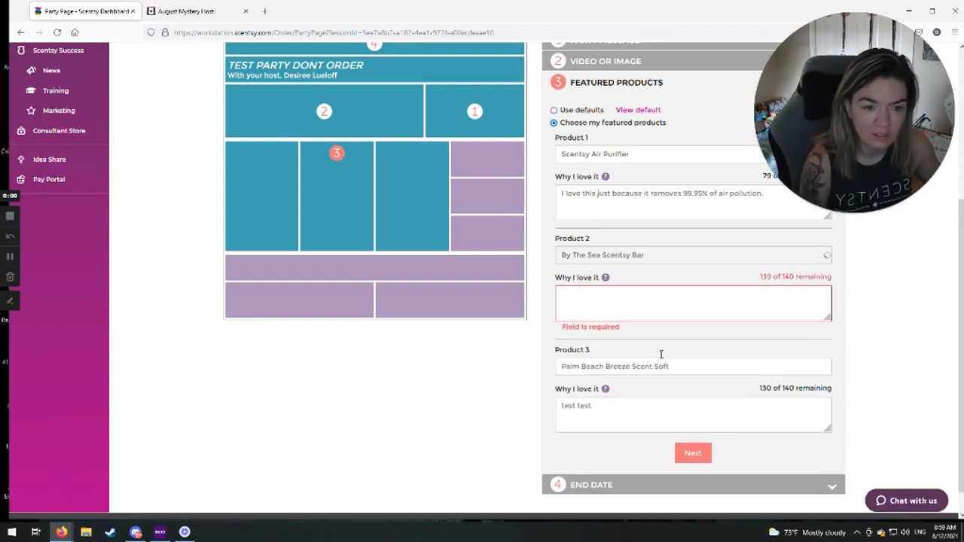
{"action": "left_click", "coordinate": [603, 292]}
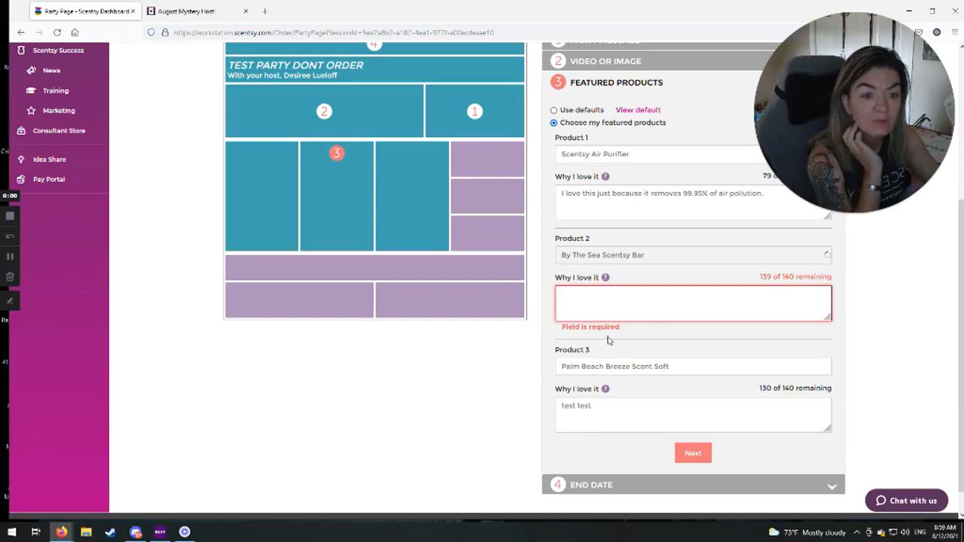
{"action": "type", "text": "test"}
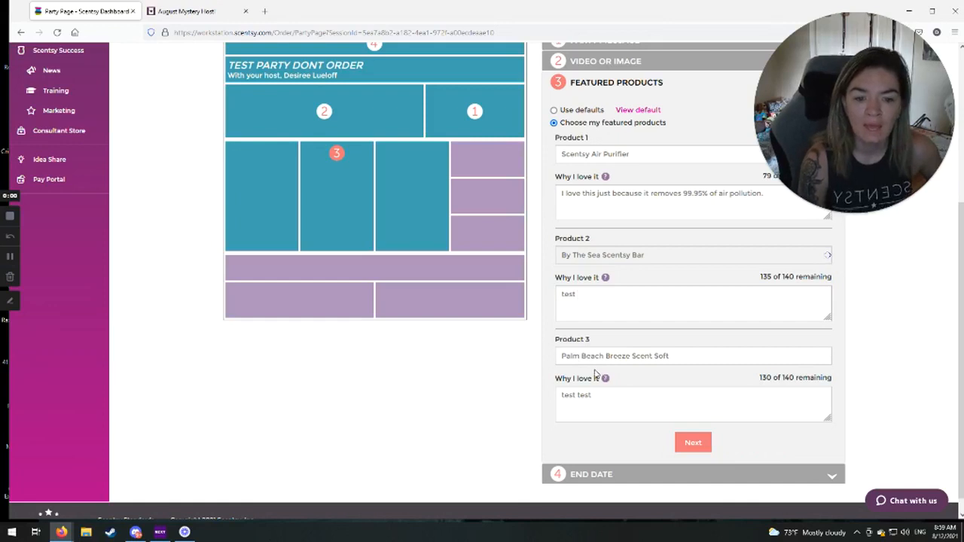
{"action": "left_click", "coordinate": [690, 443]}
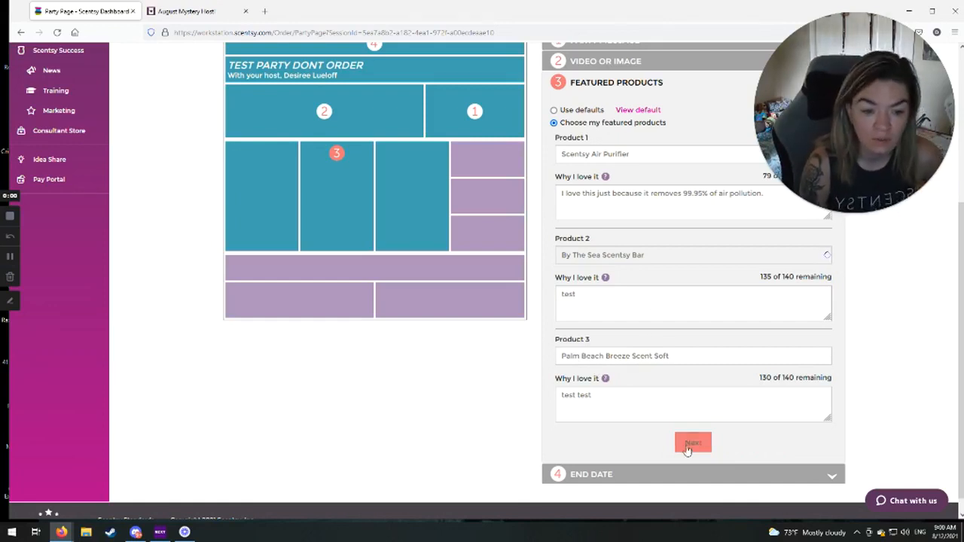
Switch the featured products back to the defaults and continue to the End Date section.
{"action": "scroll", "coordinate": [520, 308], "scroll_direction": "up", "scroll_amount": 1}
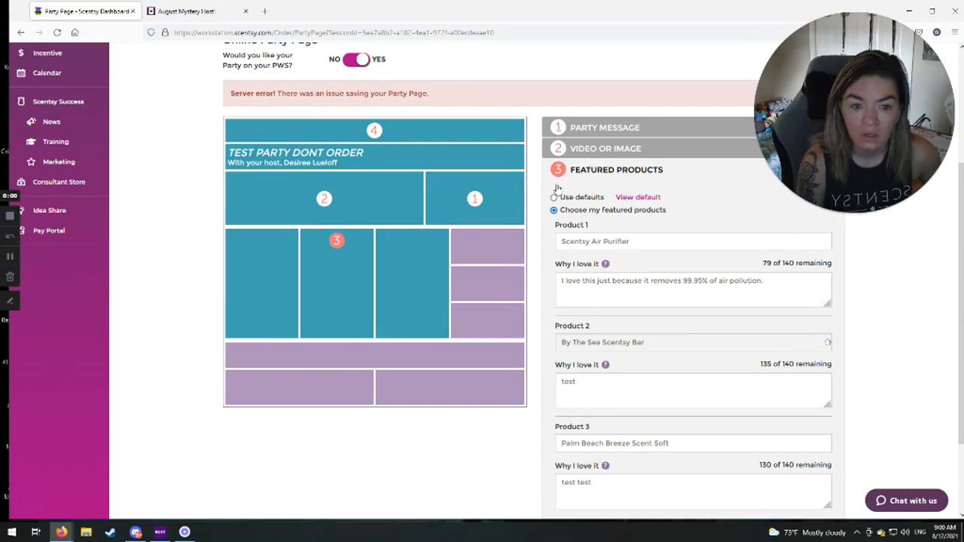
{"action": "scroll", "coordinate": [558, 192], "scroll_direction": "up", "scroll_amount": 2}
{"action": "scroll", "coordinate": [750, 430], "scroll_direction": "down", "scroll_amount": 5}
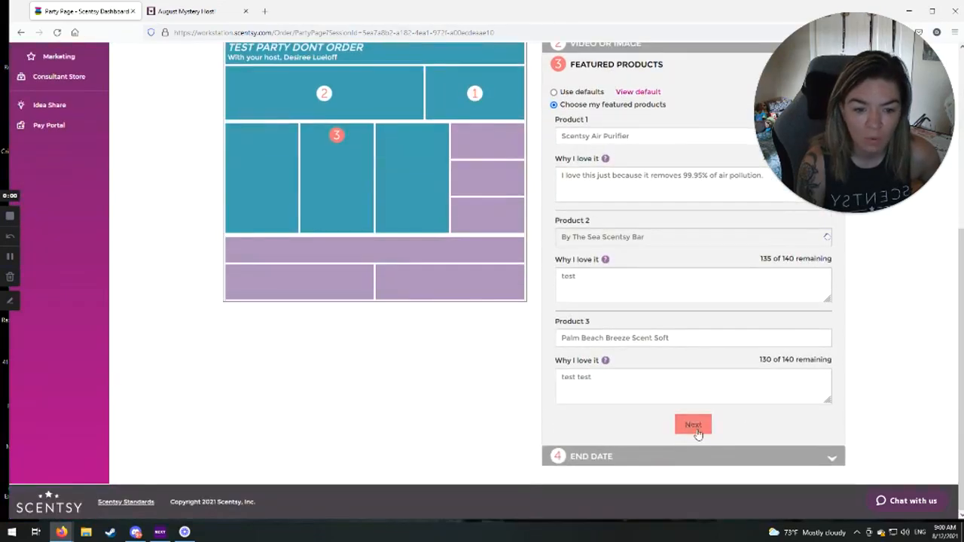
{"action": "scroll", "coordinate": [554, 247], "scroll_direction": "up", "scroll_amount": 5}
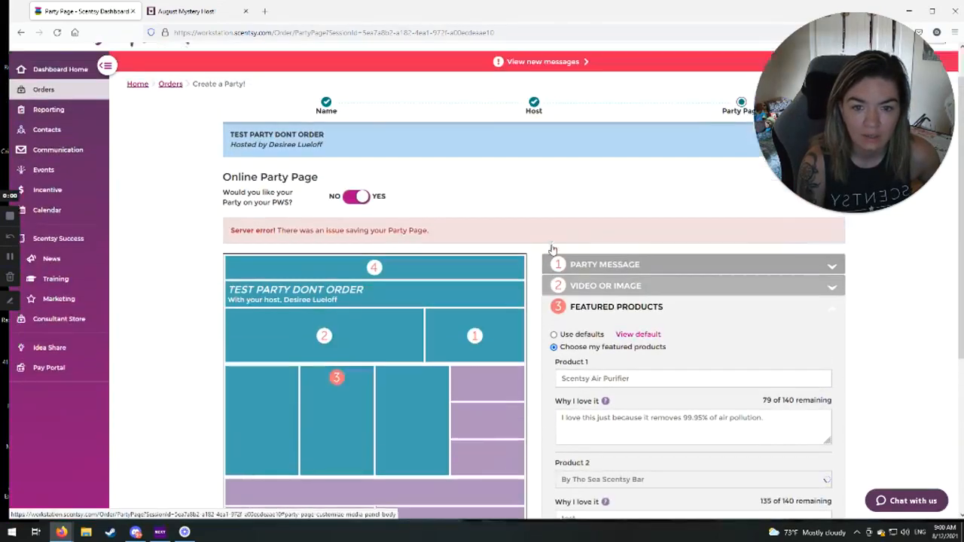
{"action": "scroll", "coordinate": [526, 228], "scroll_direction": "down", "scroll_amount": 2}
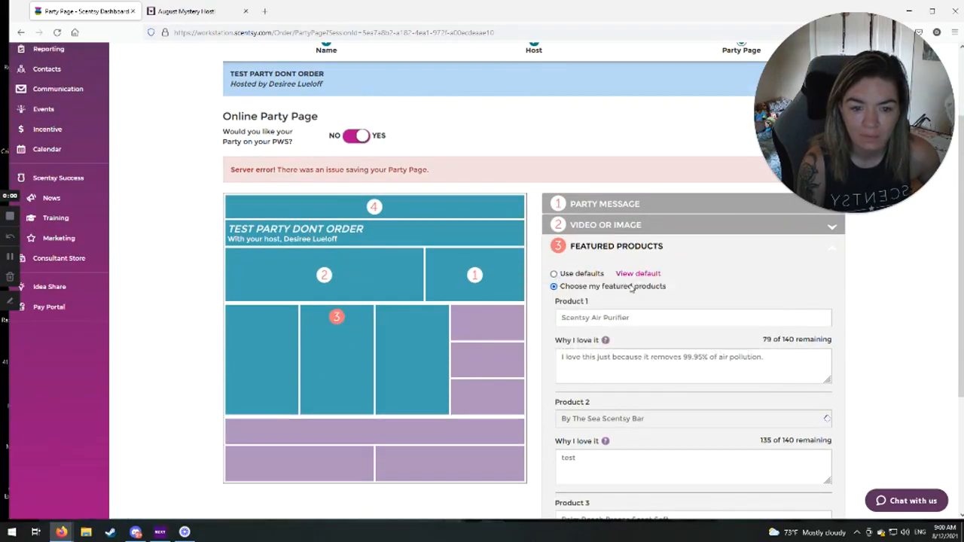
{"action": "scroll", "coordinate": [631, 289], "scroll_direction": "down", "scroll_amount": 3}
{"action": "left_click", "coordinate": [553, 273]}
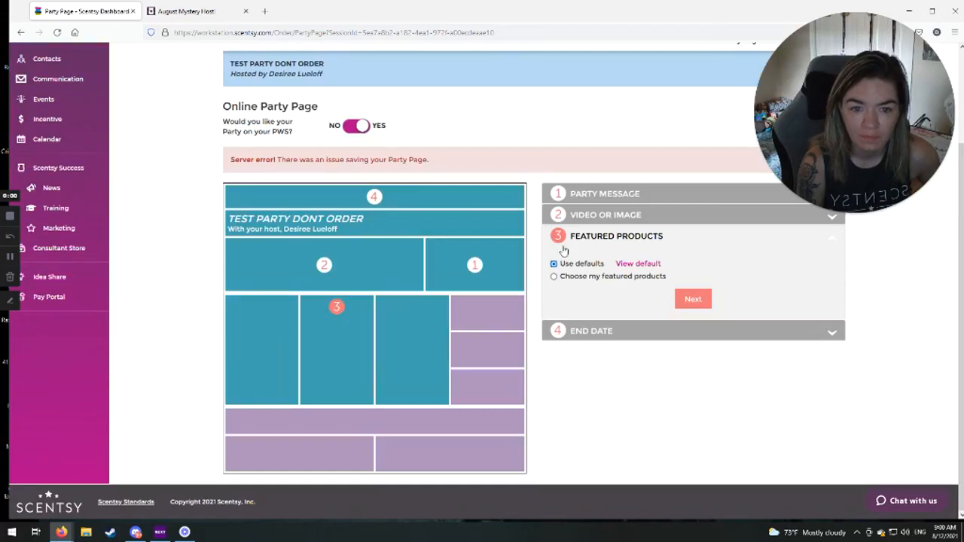
{"action": "left_click", "coordinate": [693, 299]}
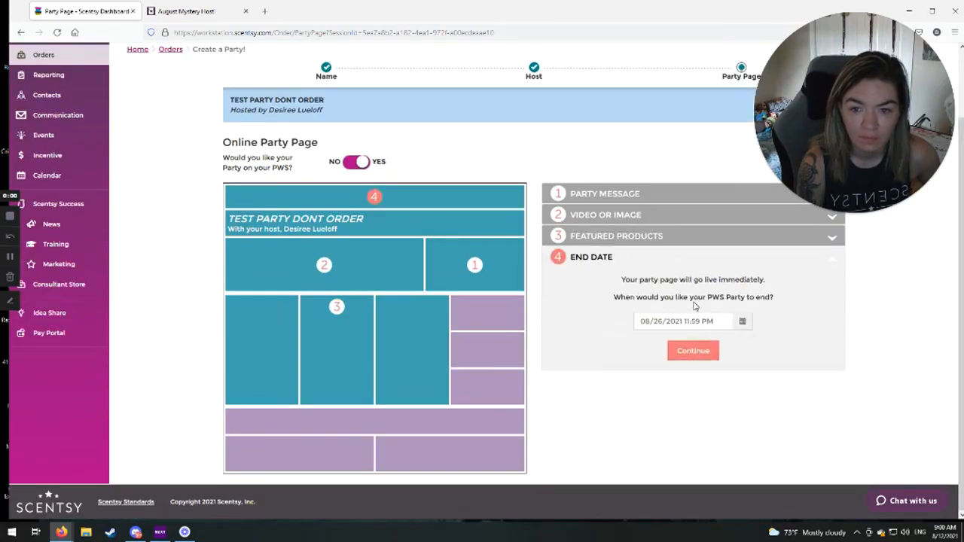
Review the custom image and link in the Video or Image section and continue to Featured Products.
{"action": "left_click", "coordinate": [584, 219]}
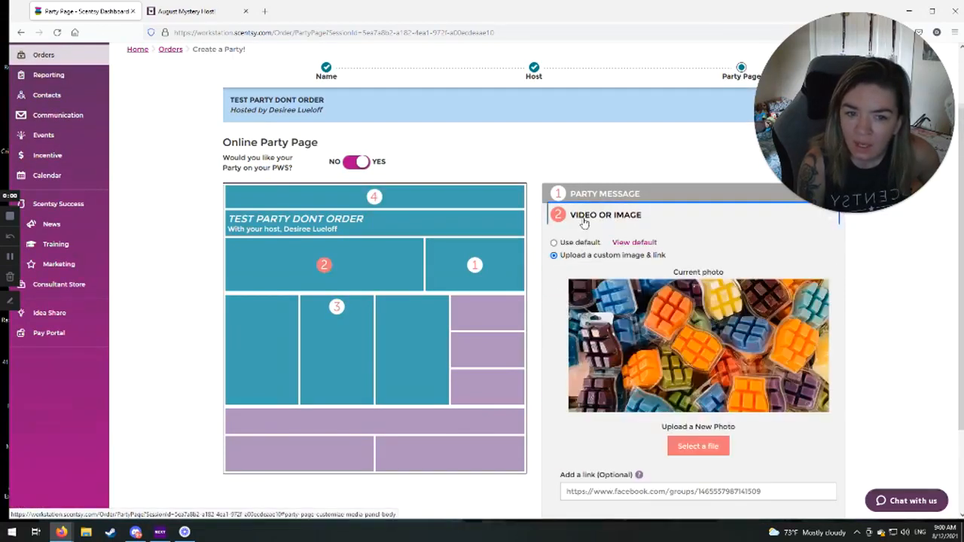
{"action": "scroll", "coordinate": [585, 226], "scroll_direction": "down", "scroll_amount": 2}
{"action": "scroll", "coordinate": [598, 307], "scroll_direction": "up", "scroll_amount": 1}
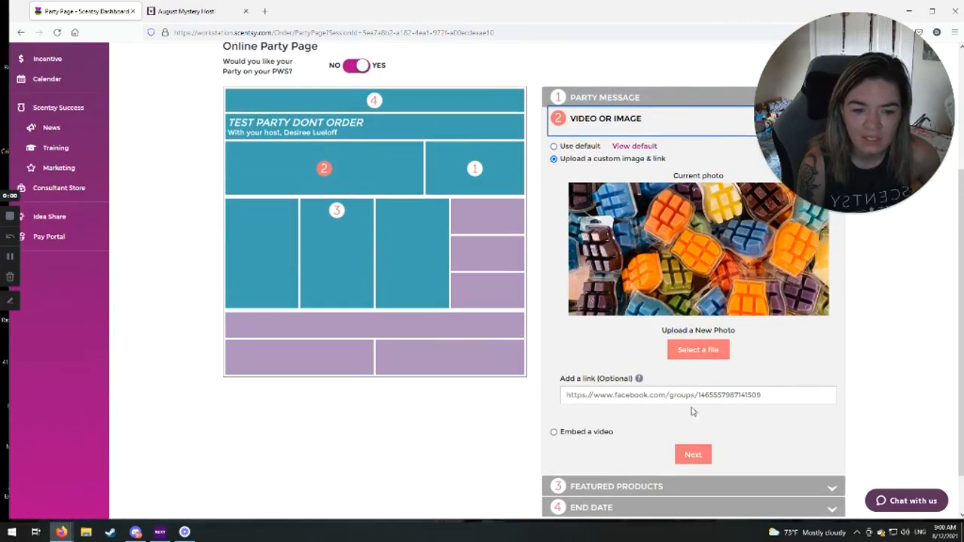
{"action": "left_click", "coordinate": [693, 455]}
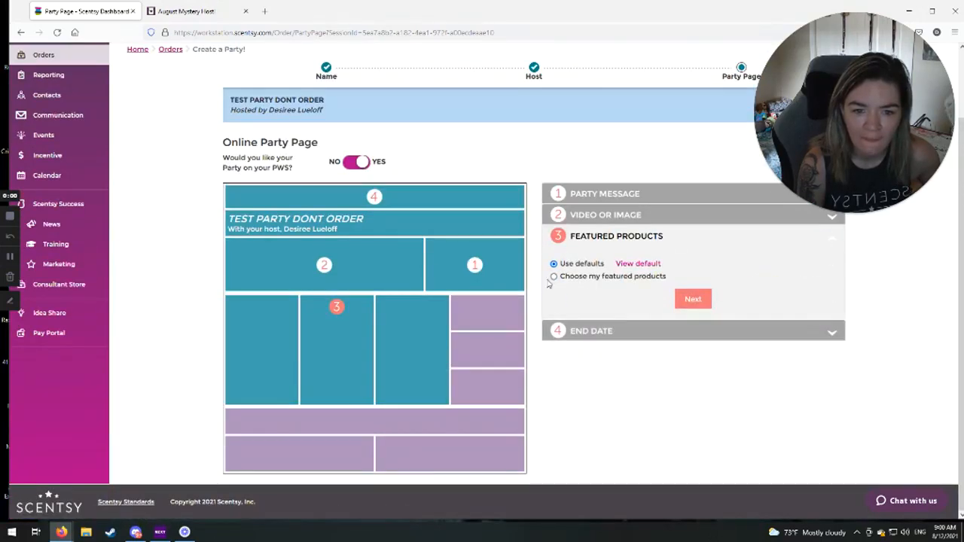
Switch the featured products from the defaults to the self-chosen ones and check the three product entries.
{"action": "left_click", "coordinate": [554, 277]}
{"action": "scroll", "coordinate": [624, 356], "scroll_direction": "down", "scroll_amount": 2}
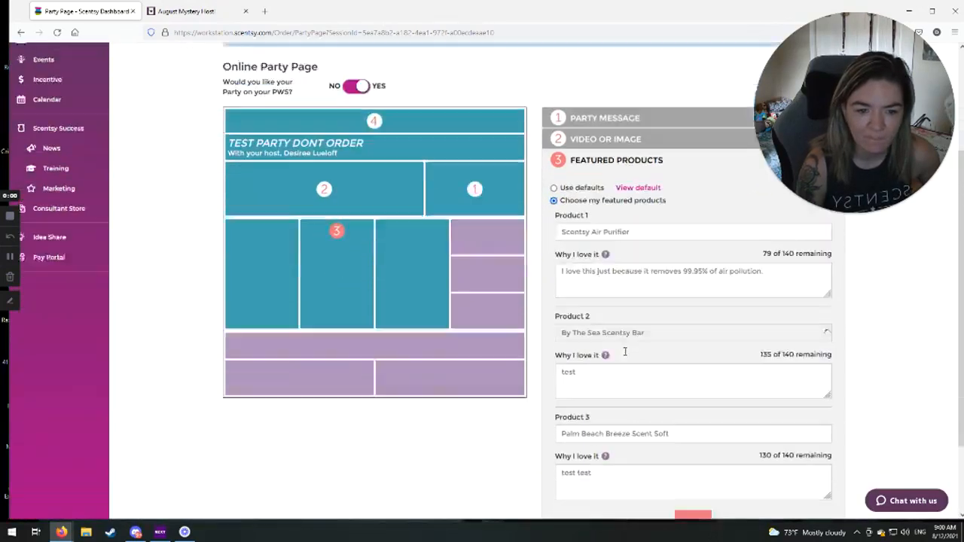
{"action": "mouse_move", "coordinate": [603, 262]}
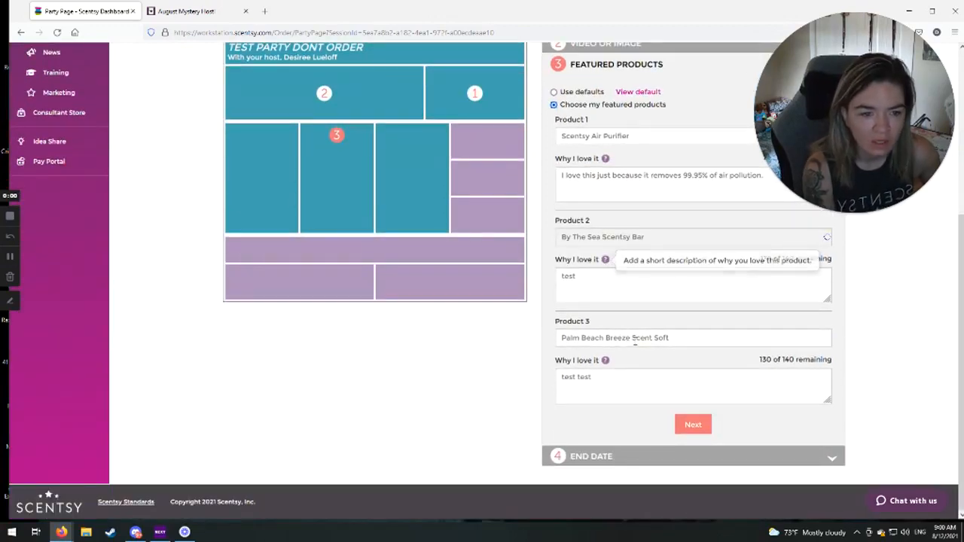
{"action": "scroll", "coordinate": [636, 316], "scroll_direction": "up", "scroll_amount": 2}
{"action": "scroll", "coordinate": [638, 312], "scroll_direction": "down", "scroll_amount": 2}
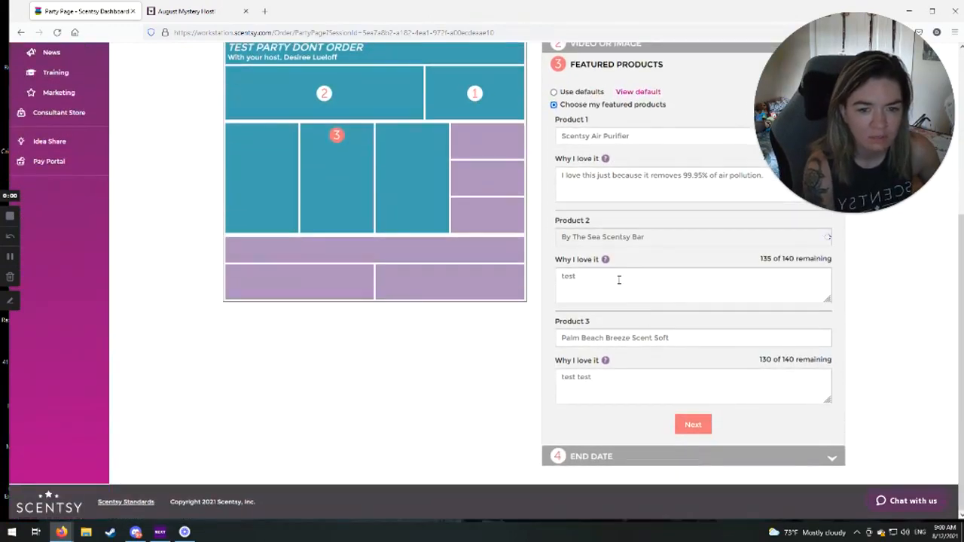
Extend the reasons to "test haksjhdghashgahsfigh ue ihu" for Product 2 and "test testadfghas fihialshdglaj shd" for Product 3, and try to continue.
{"action": "type", "text": "haksjhdgahghgahsfigh ug ihu"}
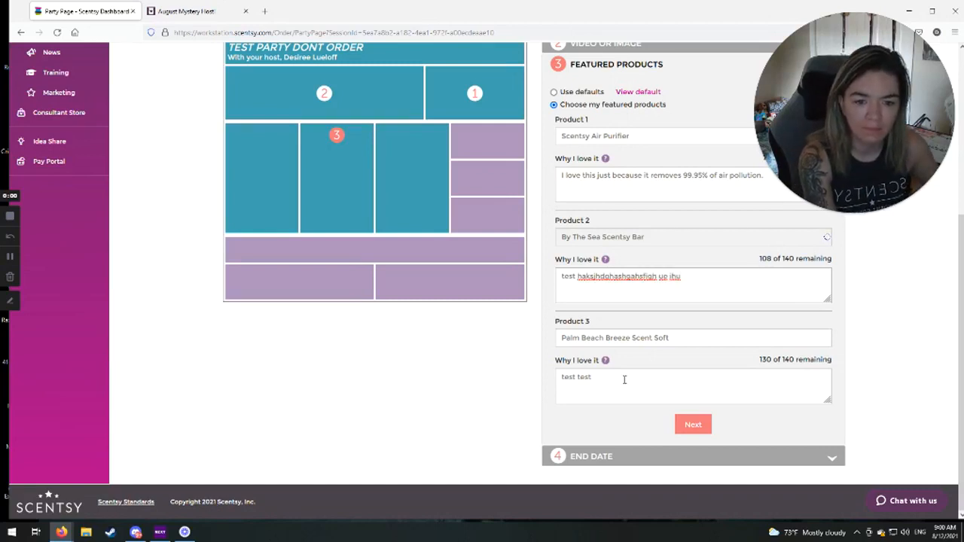
{"action": "type", "text": "adfghas fhialshdglaj shd"}
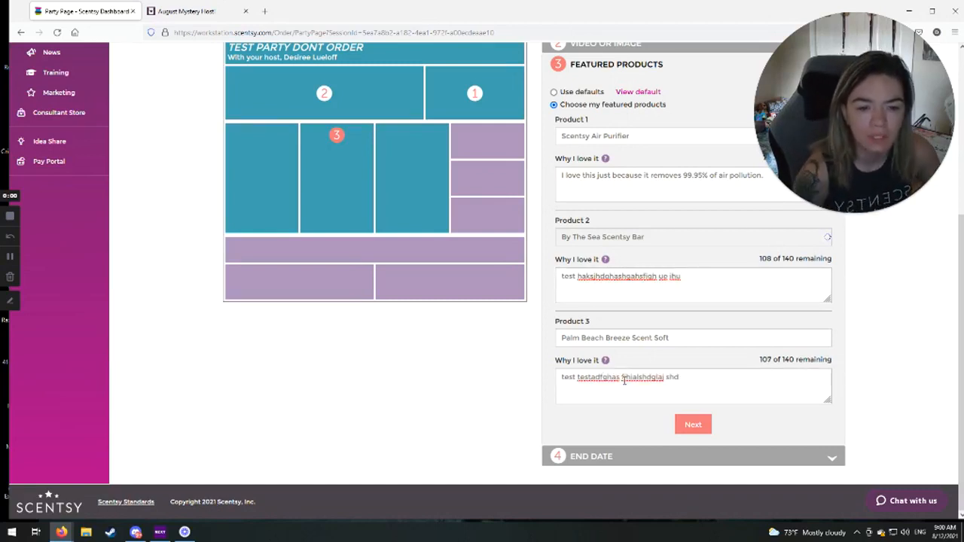
{"action": "scroll", "coordinate": [700, 430], "scroll_direction": "up", "scroll_amount": 1}
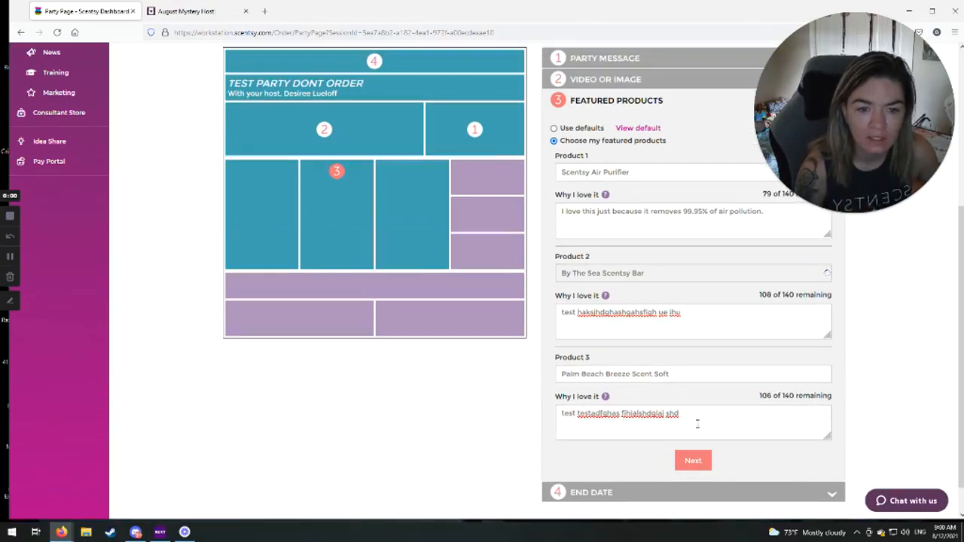
{"action": "scroll", "coordinate": [619, 265], "scroll_direction": "up", "scroll_amount": 1}
{"action": "scroll", "coordinate": [490, 197], "scroll_direction": "down", "scroll_amount": 3}
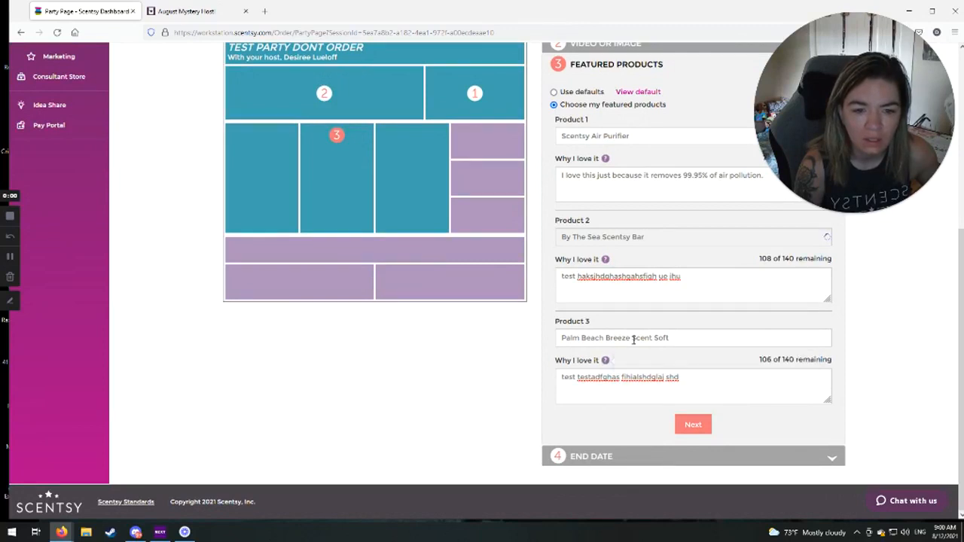
{"action": "scroll", "coordinate": [713, 312], "scroll_direction": "up", "scroll_amount": 2}
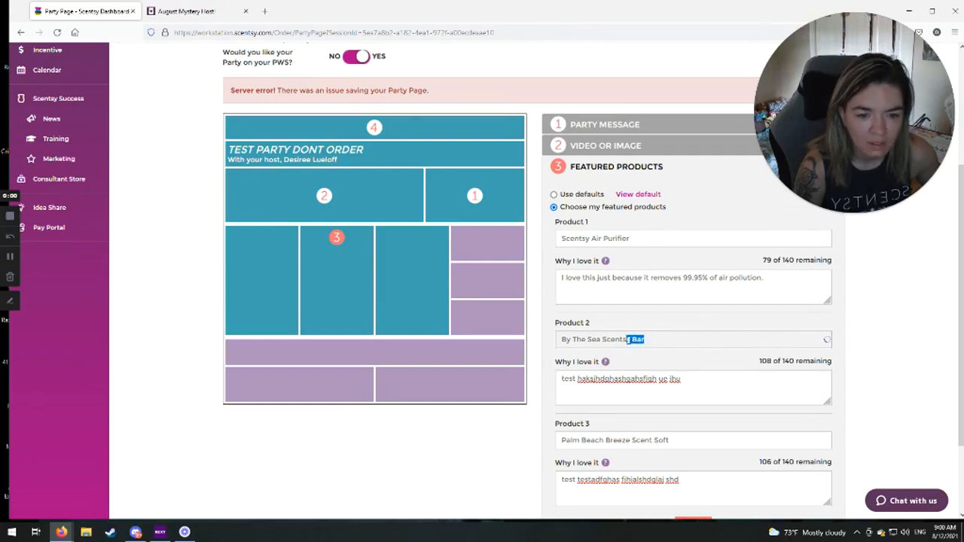
Replace Product 2 by looking up "shining" and choosing Shining Light Warmer, and continue to the End Date section.
{"action": "left_click_drag", "start_coordinate": [627, 340], "coordinate": [599, 339]}
{"action": "key", "text": "BackSpace"}
{"action": "key", "text": "BackSpace"}
{"action": "key", "text": "BackSpace"}
{"action": "key", "text": "BackSpace"}
{"action": "key", "text": "BackSpace"}
{"action": "key", "text": "BackSpace"}
{"action": "key", "text": "BackSpace"}
{"action": "key", "text": "BackSpace"}
{"action": "key", "text": "BackSpace"}
{"action": "key", "text": "BackSpace"}
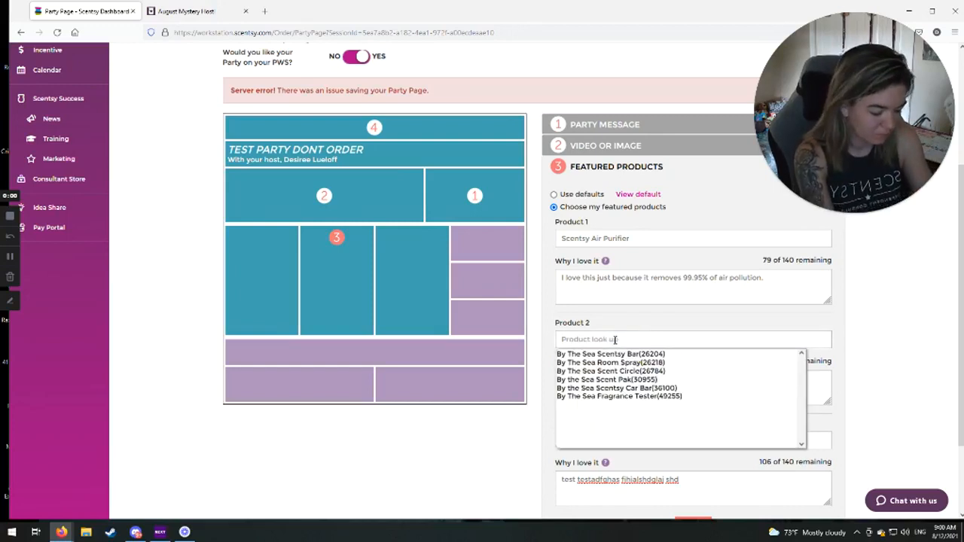
{"action": "type", "text": "shining"}
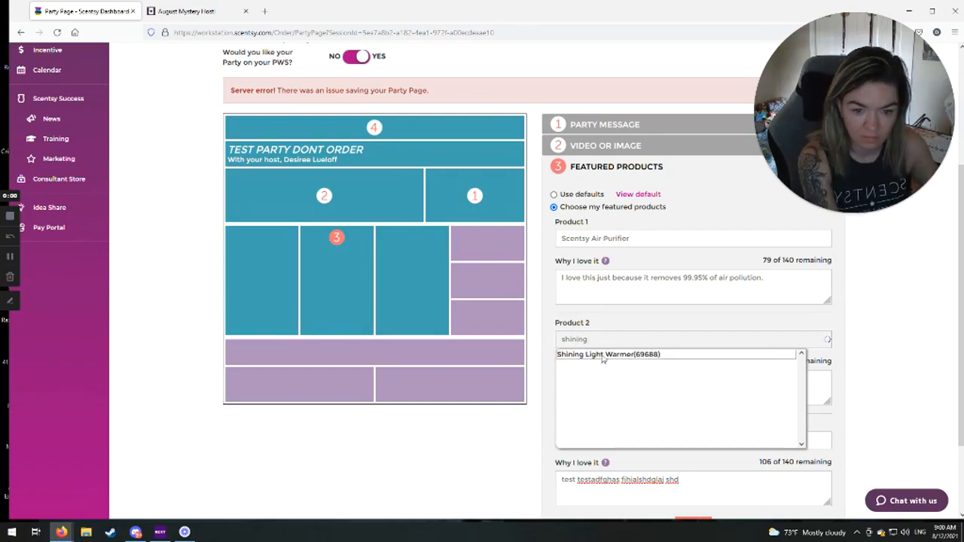
{"action": "left_click", "coordinate": [604, 357]}
{"action": "scroll", "coordinate": [711, 379], "scroll_direction": "down", "scroll_amount": 1}
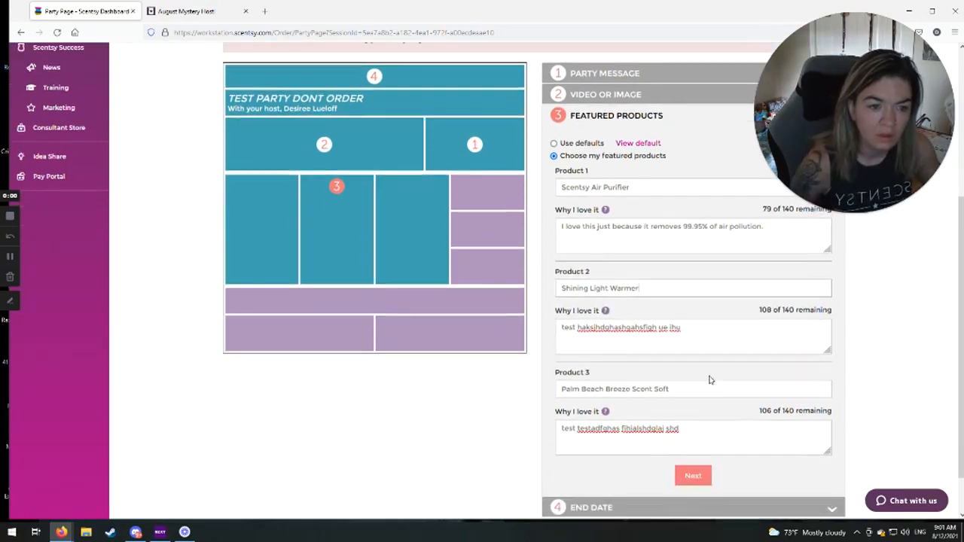
{"action": "scroll", "coordinate": [753, 354], "scroll_direction": "down", "scroll_amount": 1}
{"action": "left_click", "coordinate": [693, 430]}
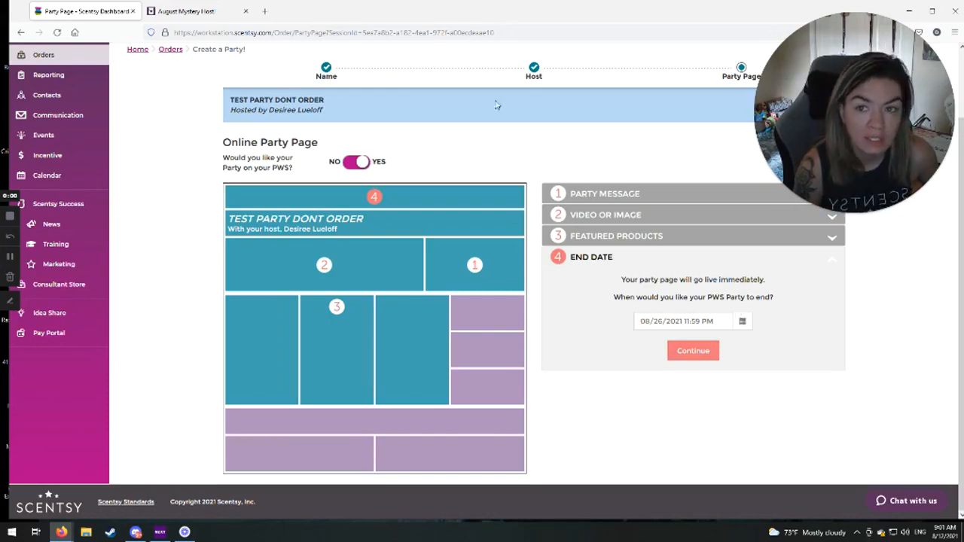
Examine the countdown banner and sharing options on the existing August Mystery Host party page.
{"action": "left_click", "coordinate": [188, 11]}
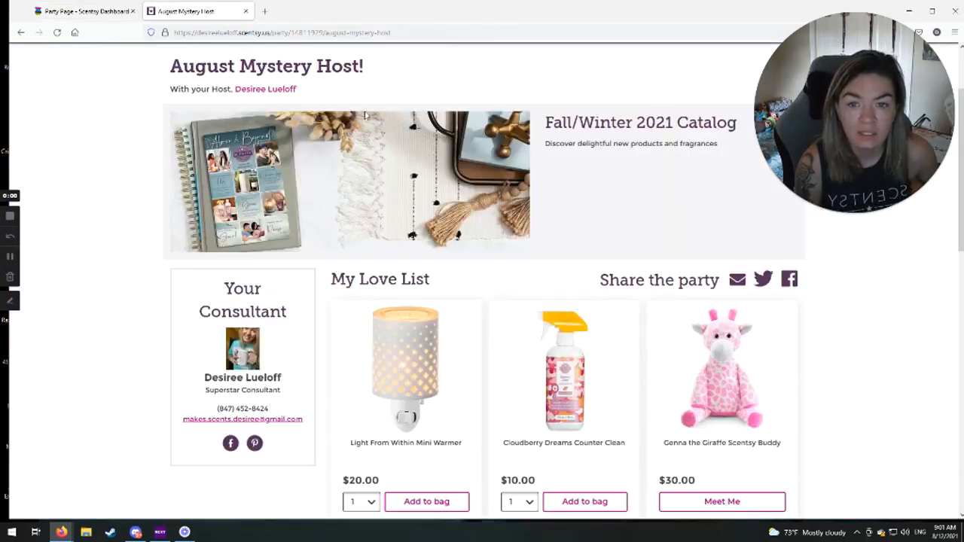
{"action": "scroll", "coordinate": [365, 115], "scroll_direction": "up", "scroll_amount": 3}
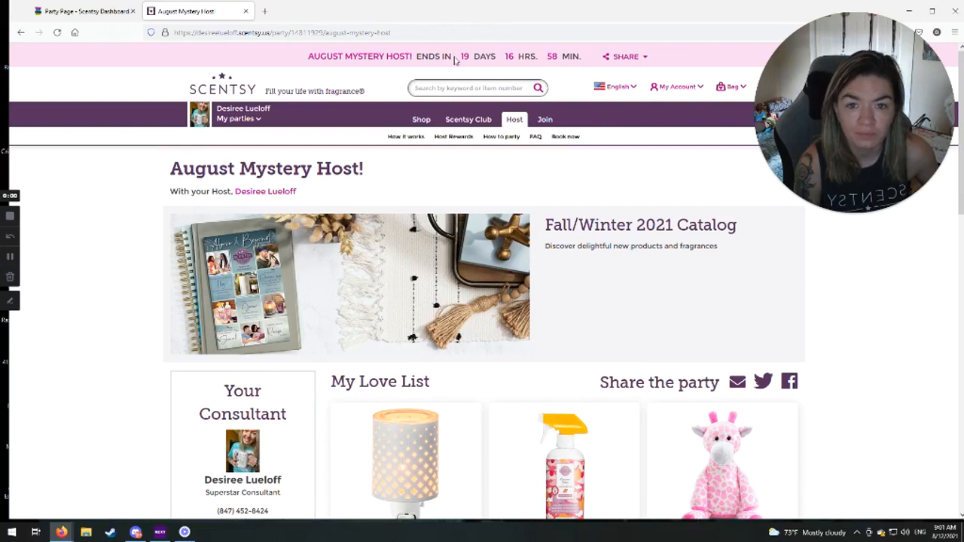
{"action": "left_click_drag", "start_coordinate": [455, 60], "coordinate": [595, 69]}
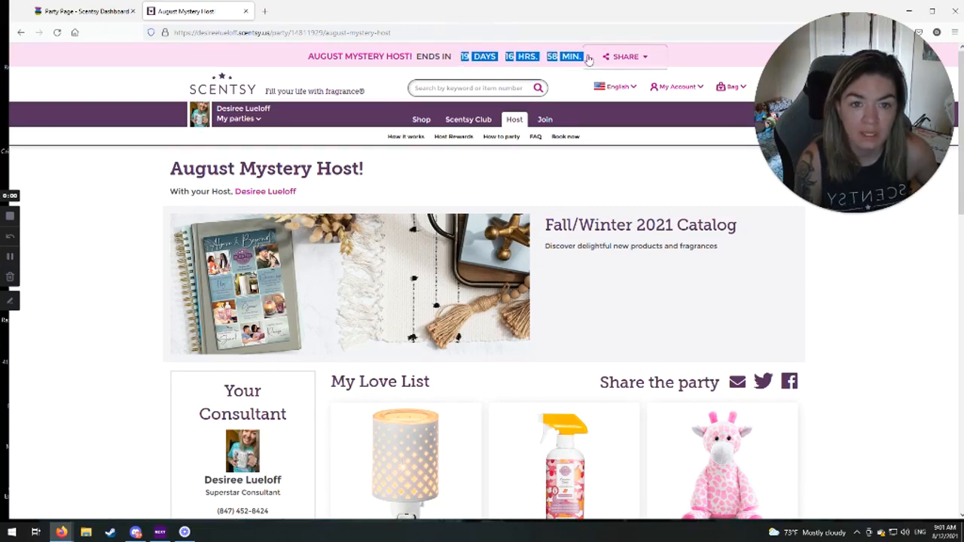
{"action": "left_click", "coordinate": [624, 57]}
{"action": "left_click", "coordinate": [490, 54]}
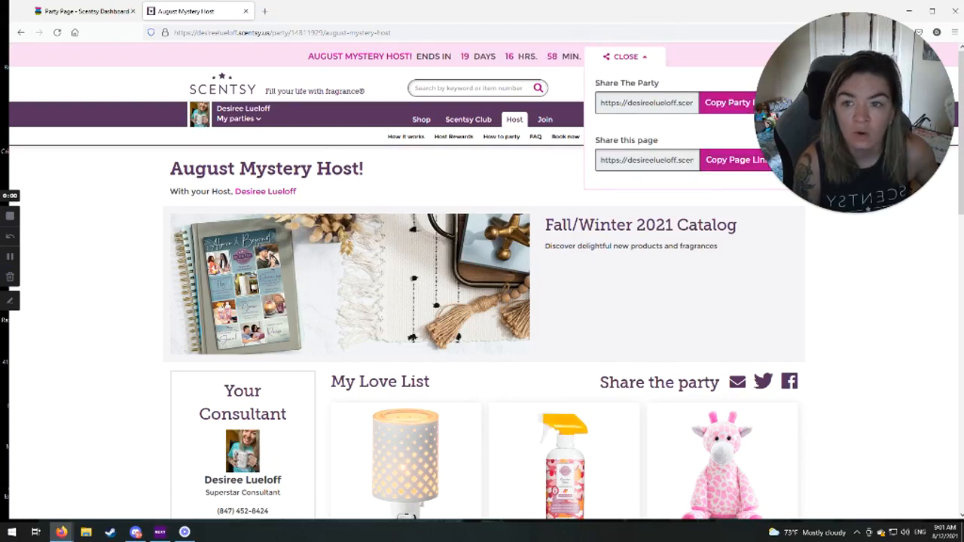
Return to the party setup, set the end date to 08/20/2021, check the time setting, and finish creating the party page.
{"action": "left_click", "coordinate": [109, 11]}
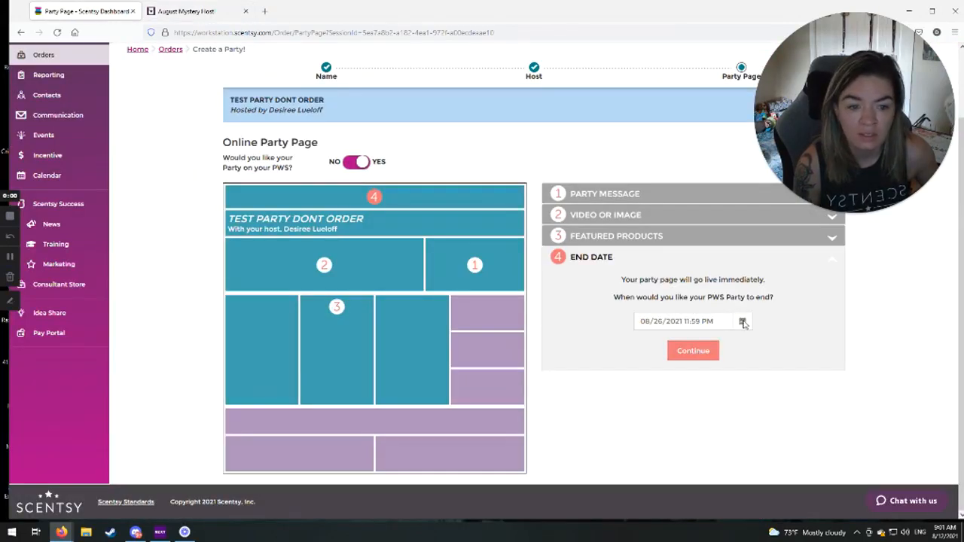
{"action": "left_click", "coordinate": [742, 322]}
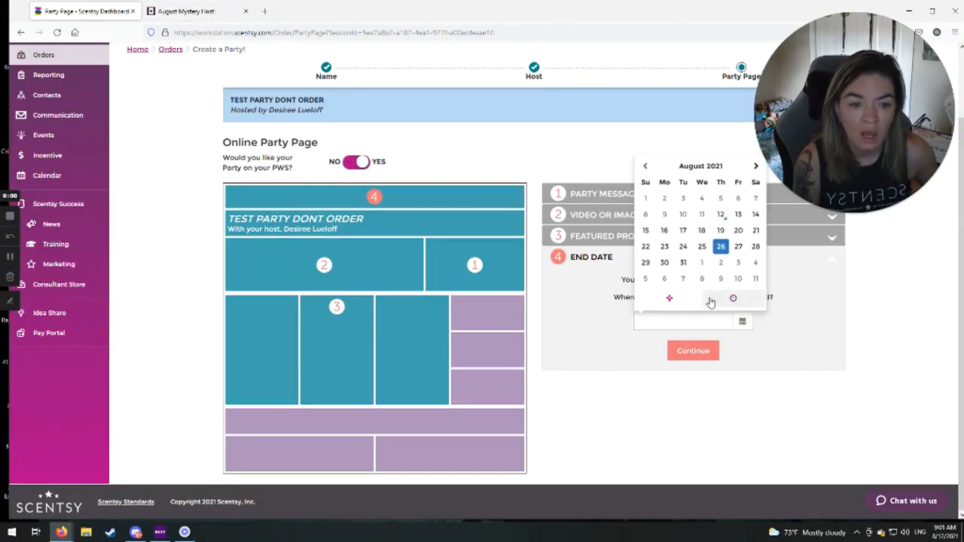
{"action": "left_click", "coordinate": [738, 230]}
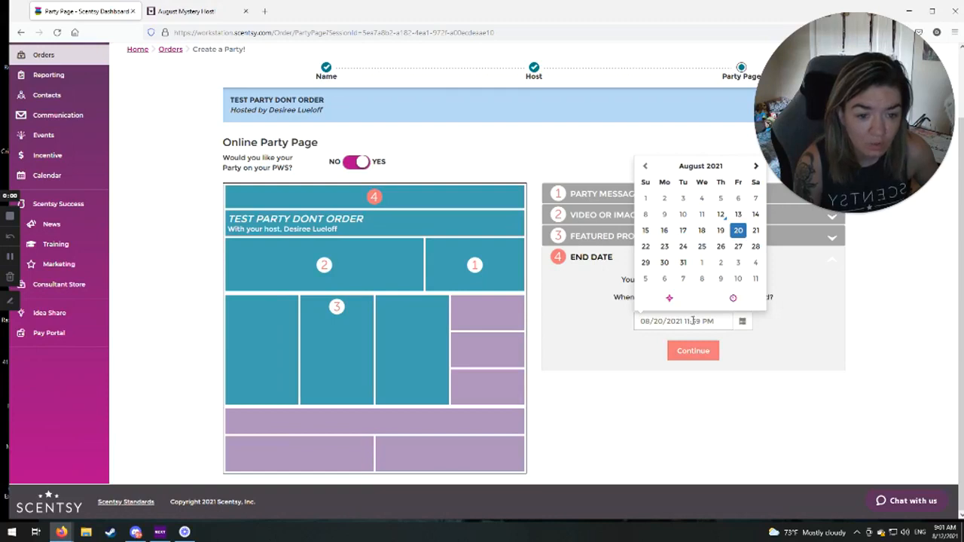
{"action": "left_click", "coordinate": [734, 300]}
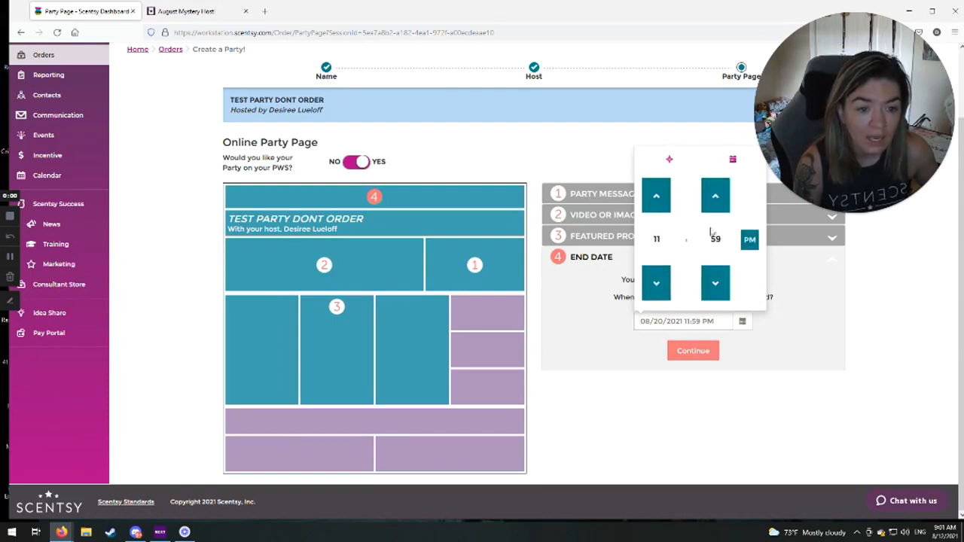
{"action": "left_click", "coordinate": [732, 161]}
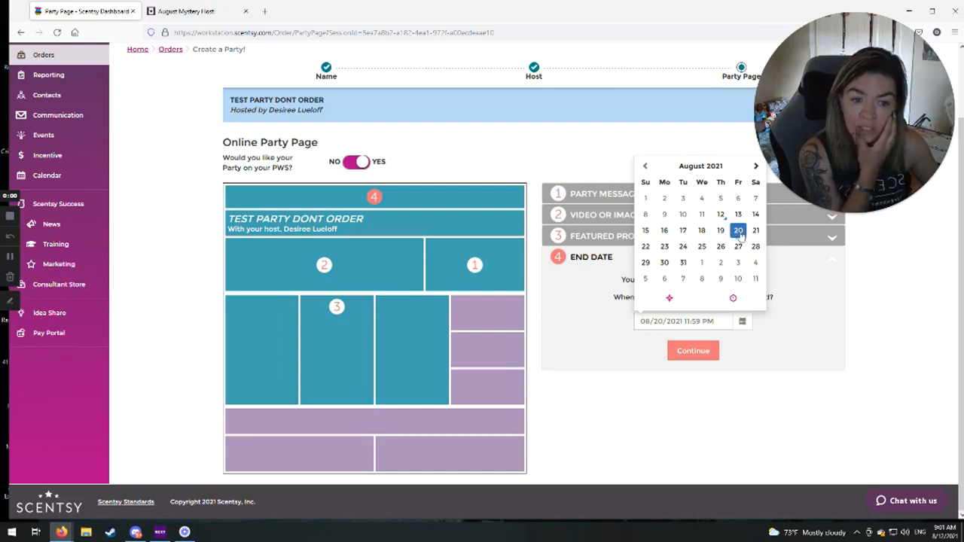
{"action": "left_click", "coordinate": [703, 353]}
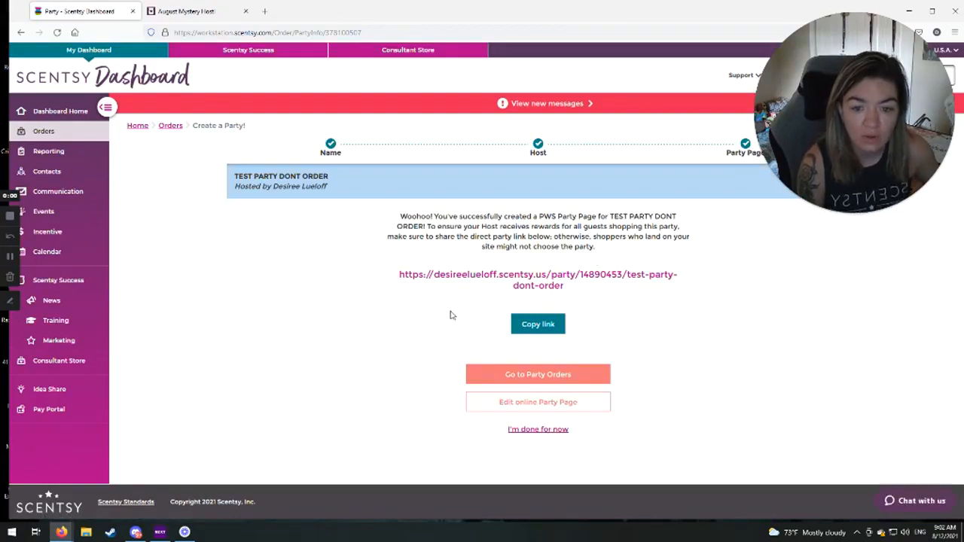
Copy the direct link of the test party and open it in a new browser tab.
{"action": "left_click", "coordinate": [526, 330]}
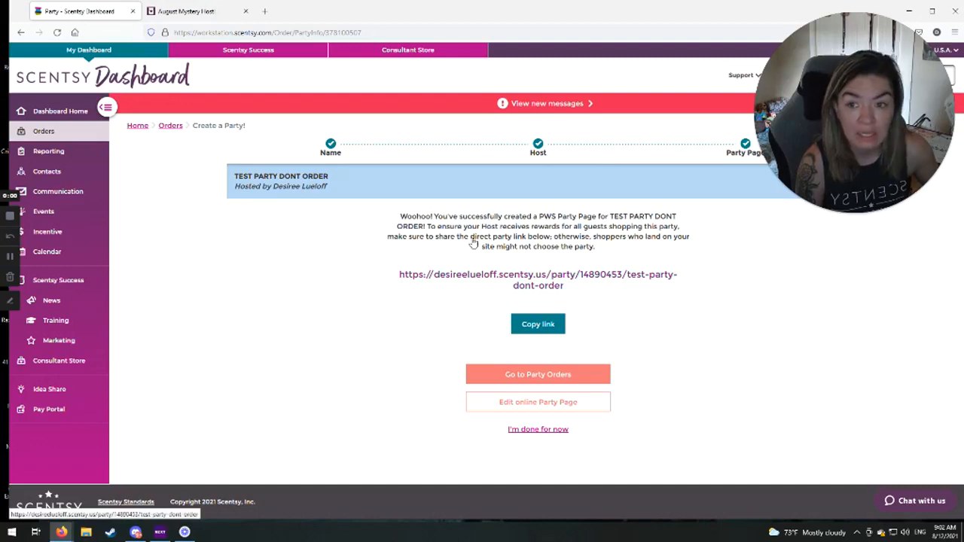
{"action": "left_click", "coordinate": [265, 11]}
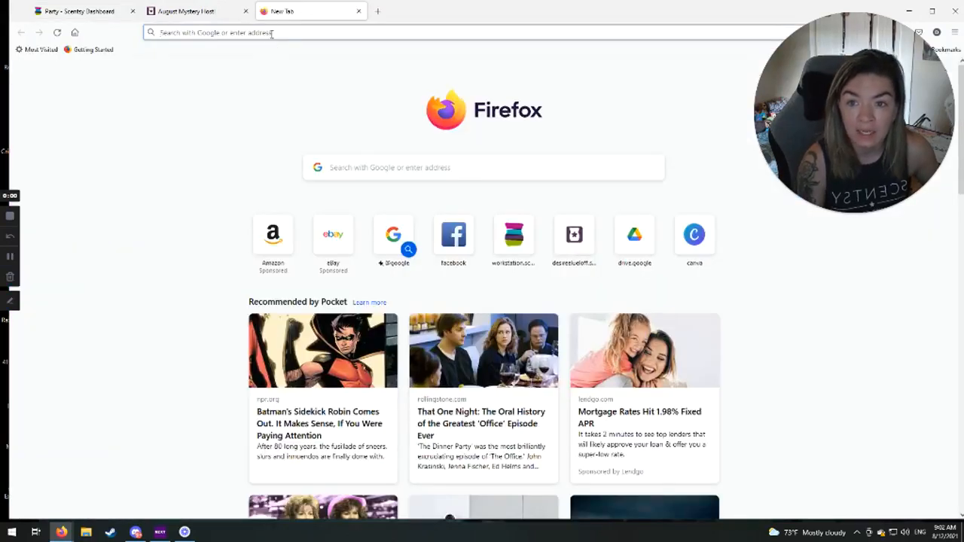
{"action": "left_click", "coordinate": [275, 33]}
{"action": "key", "text": "ctrl+v"}
{"action": "key", "text": "Return"}
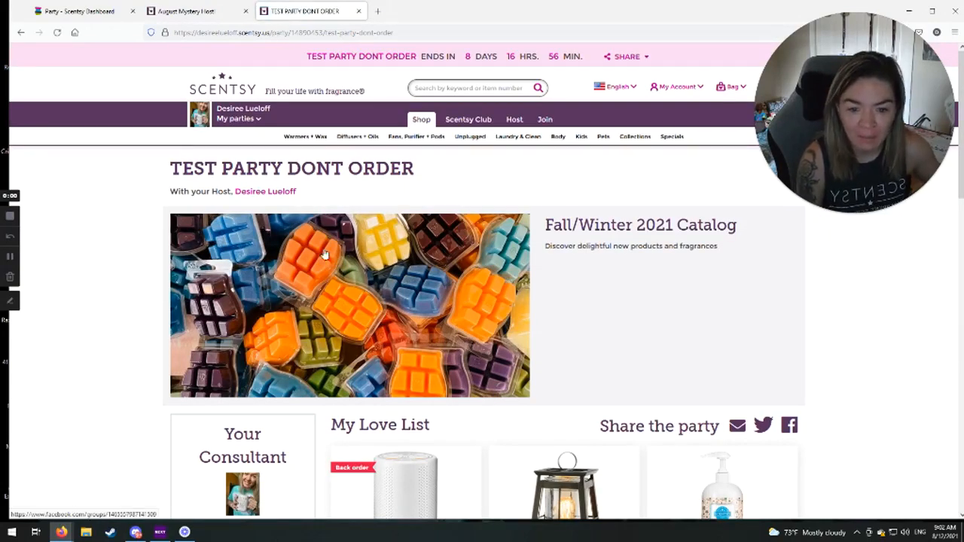
Look through the published test party page, checking its image, featured products, descriptions and "Why I love it" notes.
{"action": "scroll", "coordinate": [324, 256], "scroll_direction": "down", "scroll_amount": 3}
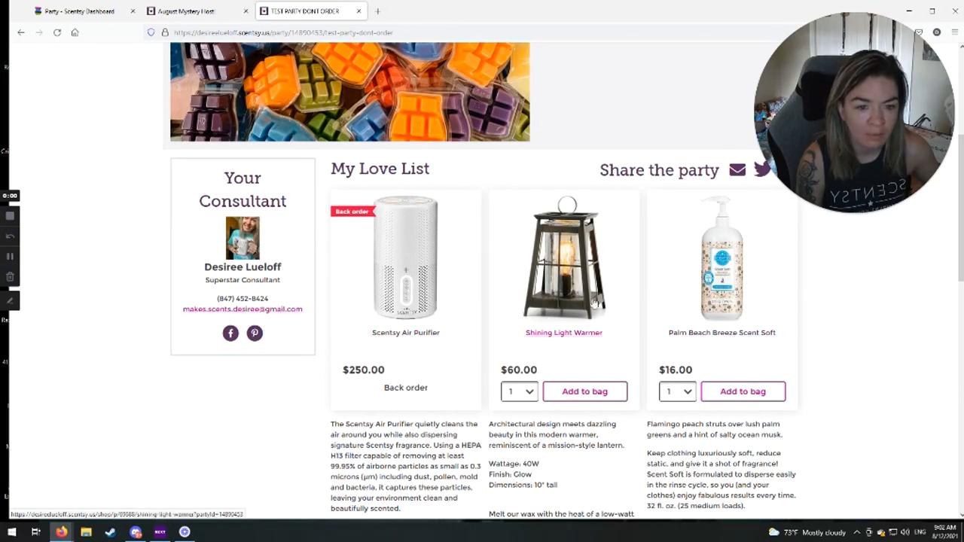
{"action": "scroll", "coordinate": [402, 284], "scroll_direction": "down", "scroll_amount": 2}
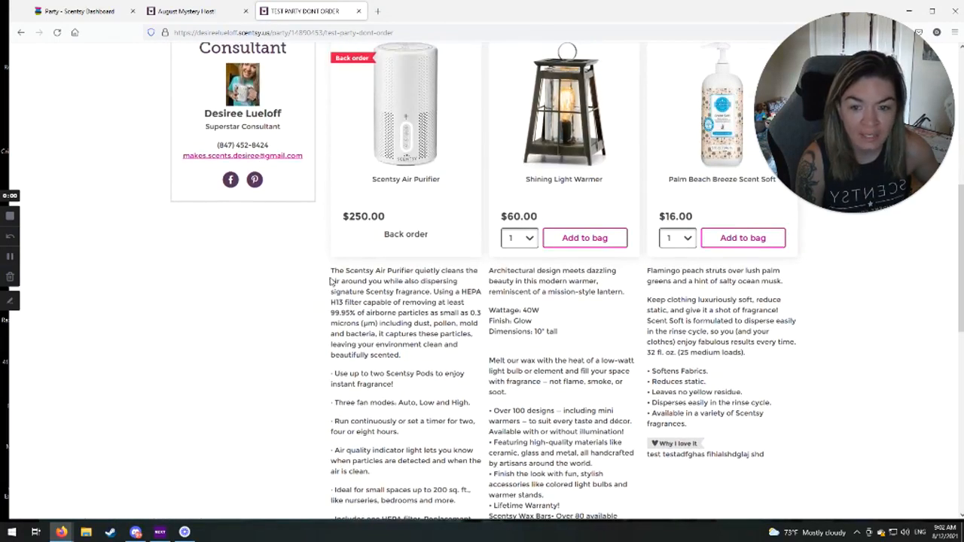
{"action": "scroll", "coordinate": [497, 379], "scroll_direction": "down", "scroll_amount": 1}
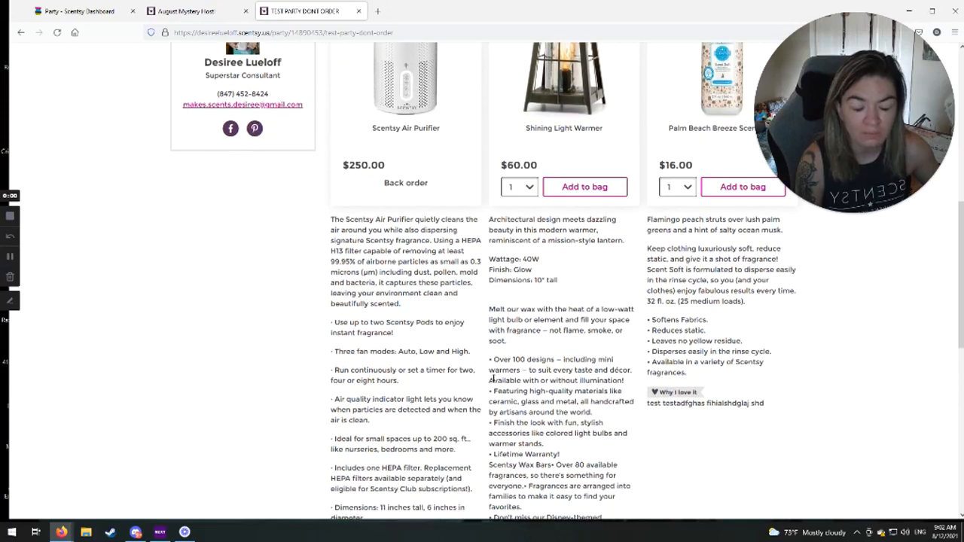
{"action": "scroll", "coordinate": [727, 317], "scroll_direction": "down", "scroll_amount": 2}
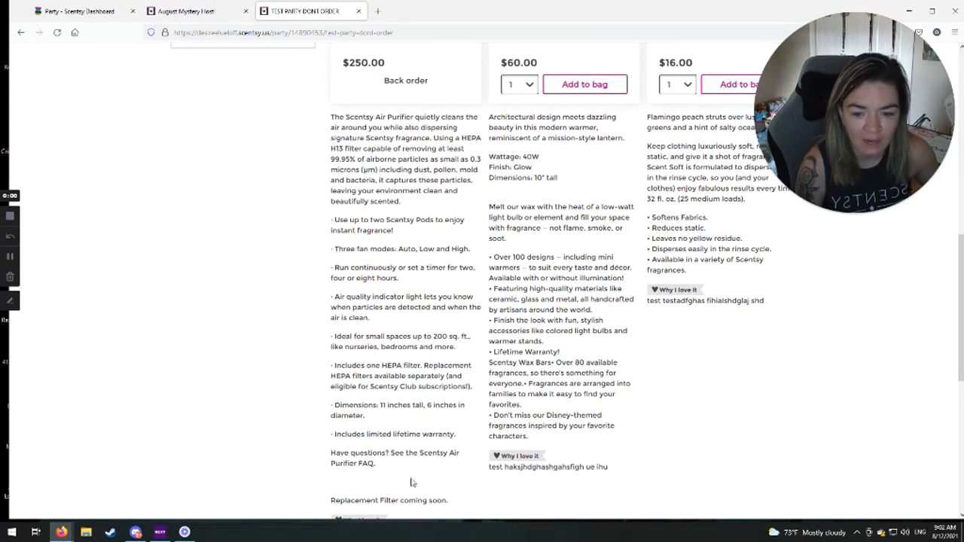
{"action": "scroll", "coordinate": [412, 482], "scroll_direction": "down", "scroll_amount": 4}
{"action": "scroll", "coordinate": [528, 331], "scroll_direction": "up", "scroll_amount": 15}
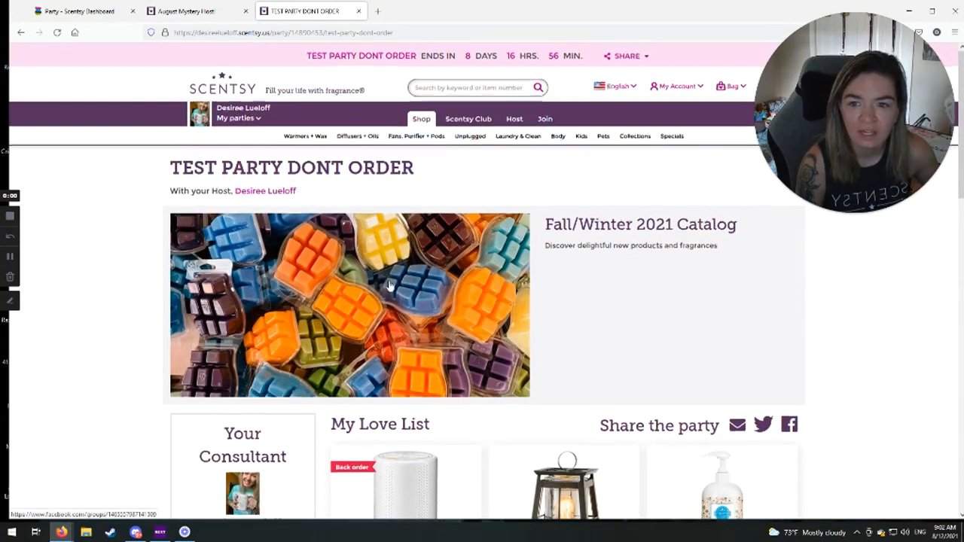
{"action": "scroll", "coordinate": [391, 286], "scroll_direction": "down", "scroll_amount": 1}
{"action": "scroll", "coordinate": [306, 205], "scroll_direction": "up", "scroll_amount": 1}
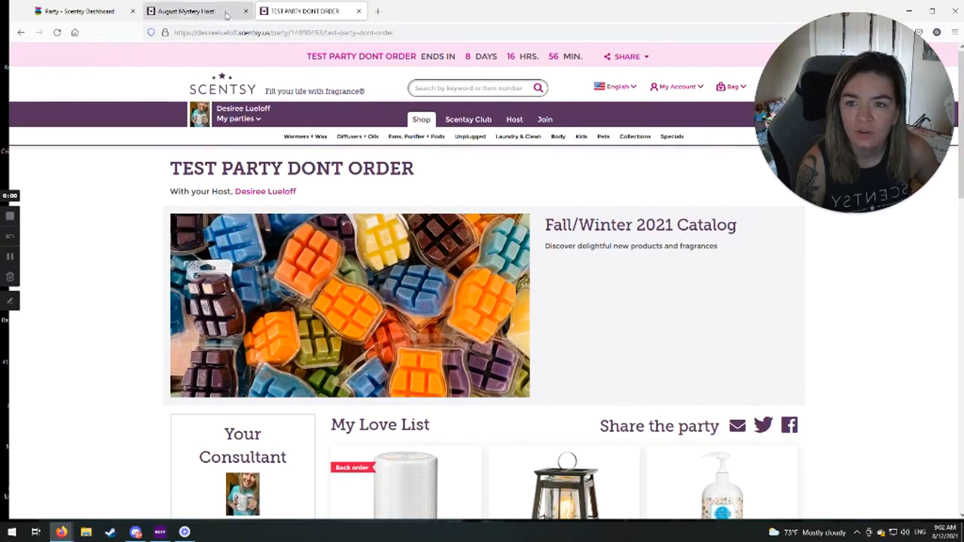
Close the August Mystery Host and test party pages, and open the consultant's personal Scentsy website in a new browser tab.
{"action": "left_click", "coordinate": [180, 12]}
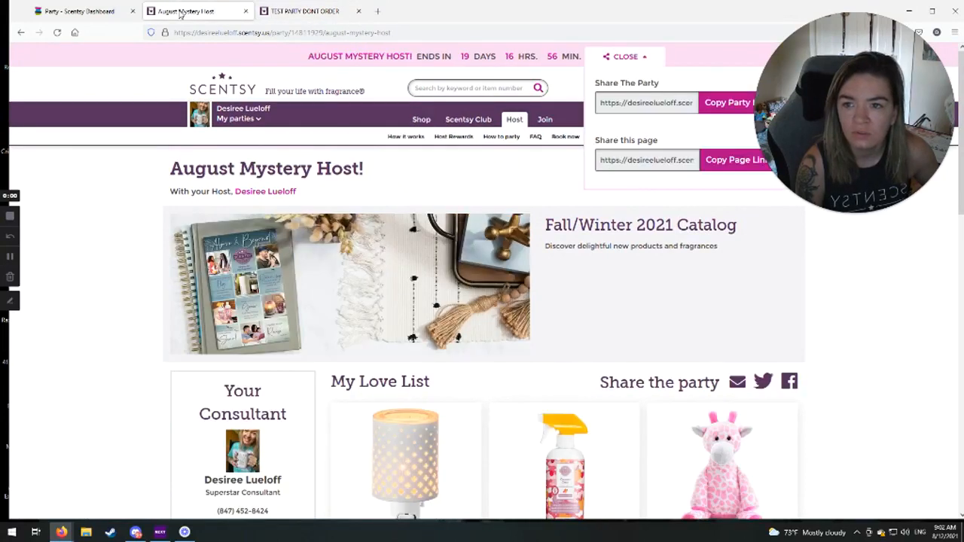
{"action": "left_click", "coordinate": [68, 14]}
{"action": "left_click", "coordinate": [294, 12]}
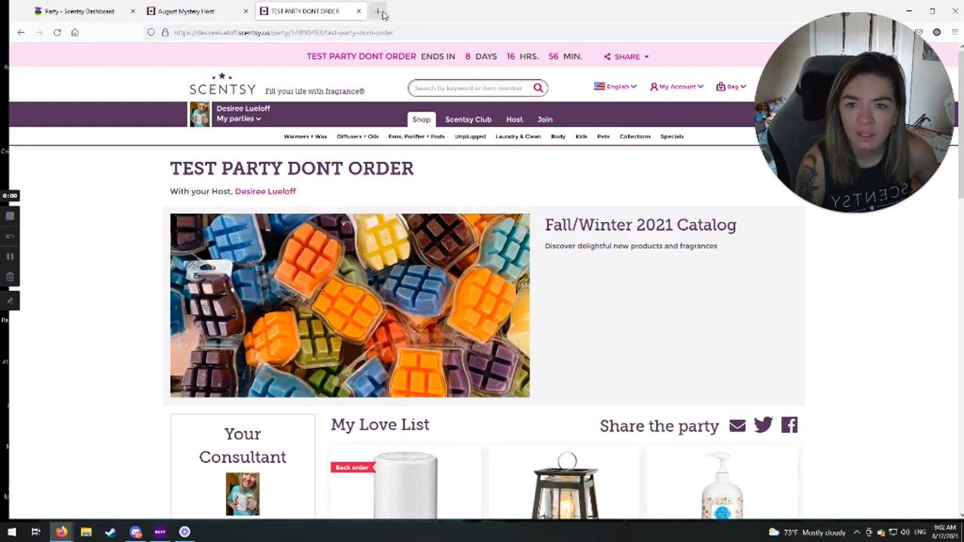
{"action": "left_click", "coordinate": [359, 10]}
{"action": "left_click", "coordinate": [245, 11]}
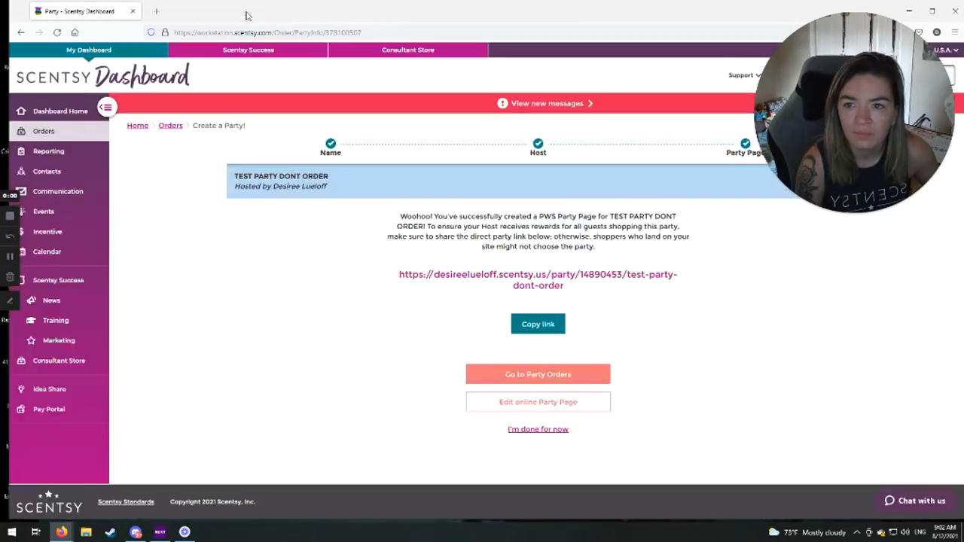
{"action": "left_click", "coordinate": [152, 11]}
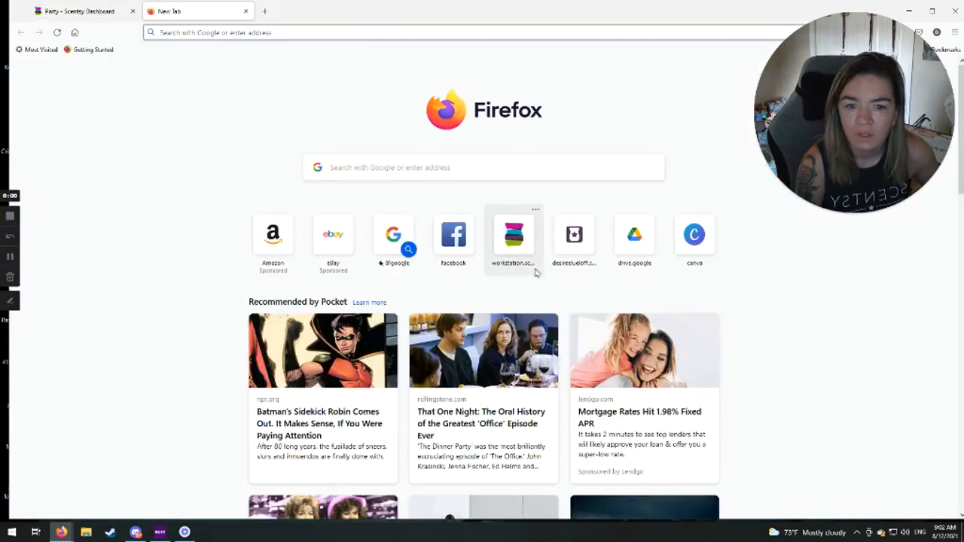
{"action": "left_click", "coordinate": [571, 249]}
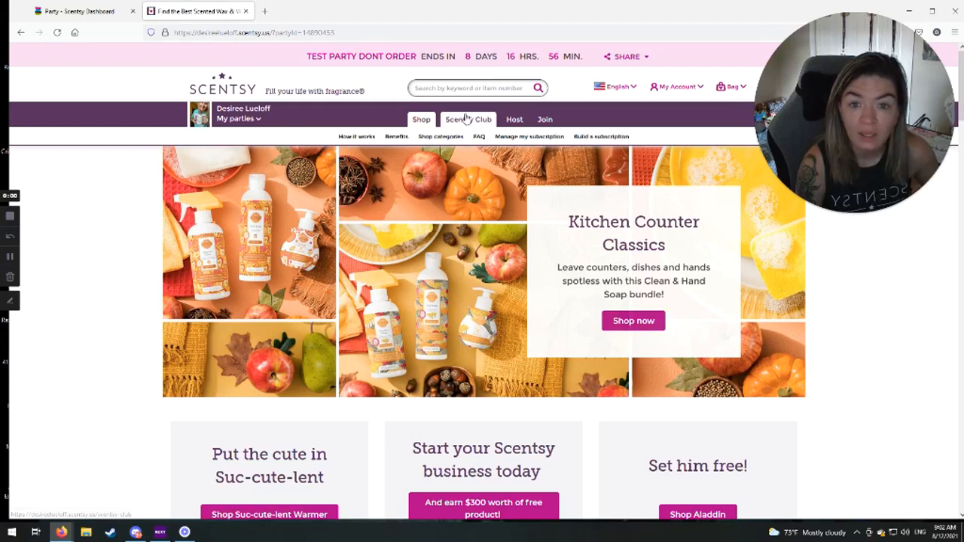
Try to load the personal website's base address by removing the partyId parameter from the URL, and look over the home page.
{"action": "left_click", "coordinate": [269, 32]}
{"action": "left_click", "coordinate": [271, 33]}
{"action": "left_click_drag", "start_coordinate": [270, 32], "coordinate": [339, 33]}
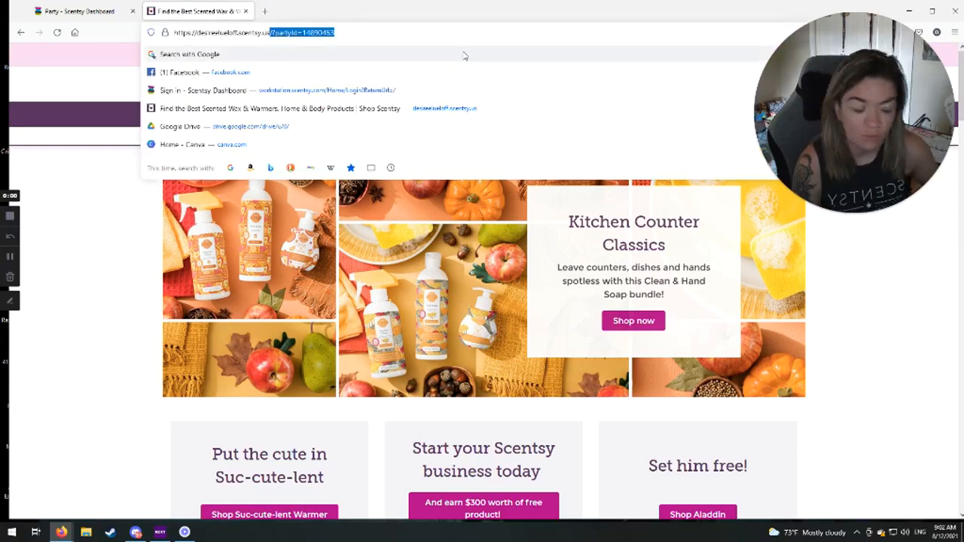
{"action": "key", "text": "BackSpace"}
{"action": "key", "text": "Return"}
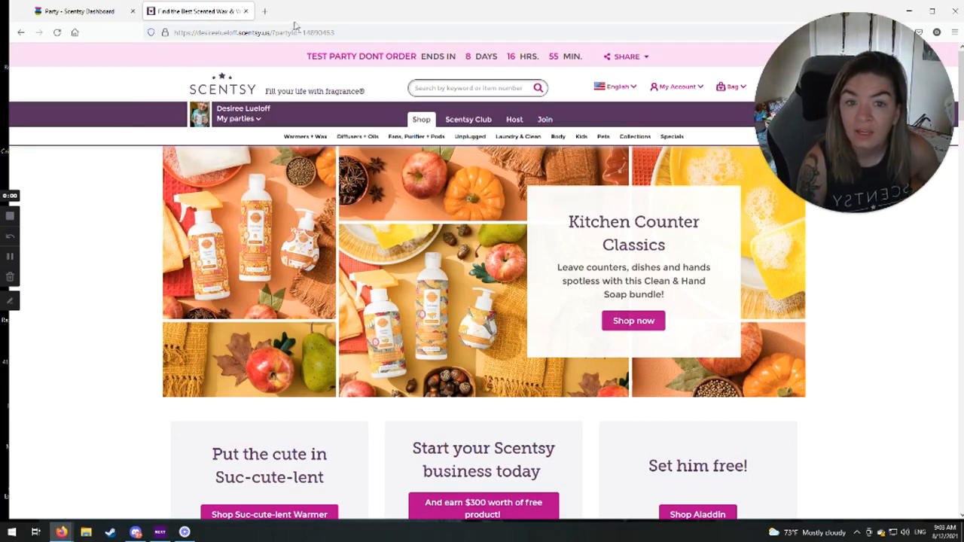
{"action": "scroll", "coordinate": [368, 227], "scroll_direction": "down", "scroll_amount": 3}
{"action": "scroll", "coordinate": [368, 227], "scroll_direction": "up", "scroll_amount": 3}
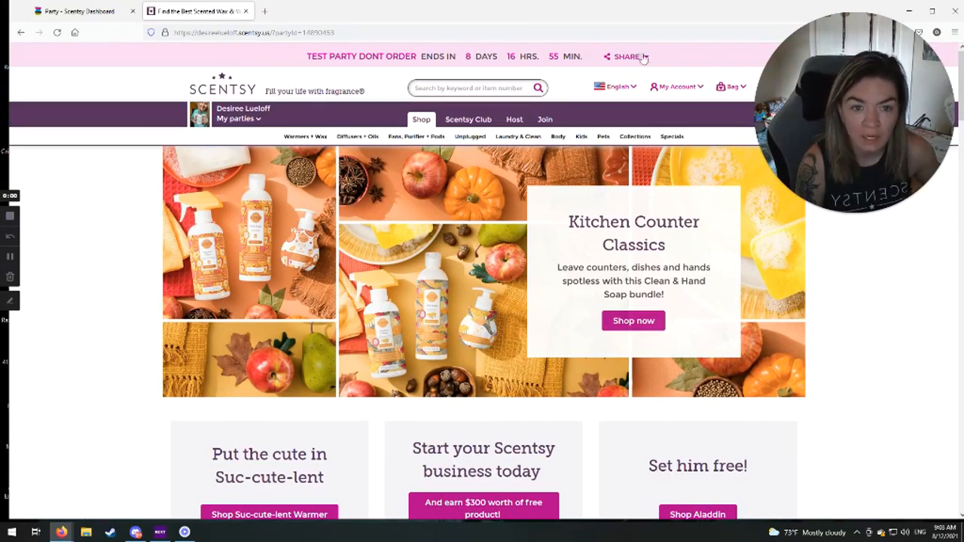
Highlight the base address of the personal website, and examine the list of selectable parties under My parties.
{"action": "left_click_drag", "start_coordinate": [198, 32], "coordinate": [273, 35]}
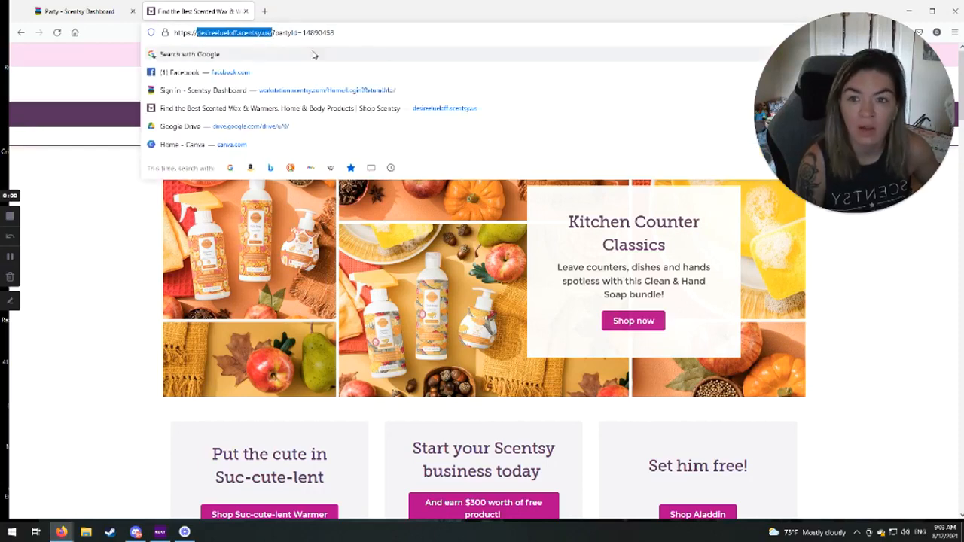
{"action": "left_click", "coordinate": [75, 64]}
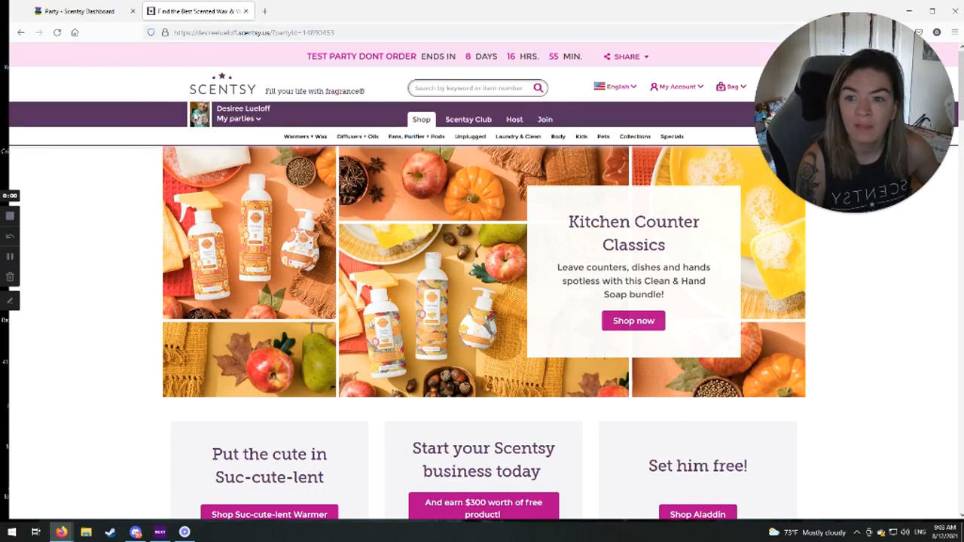
{"action": "left_click", "coordinate": [250, 122]}
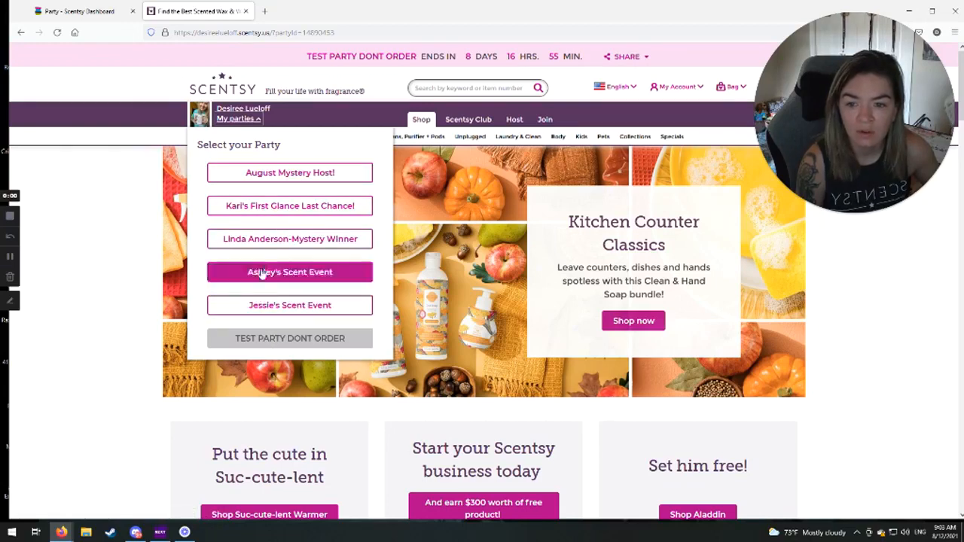
{"action": "left_click", "coordinate": [257, 118]}
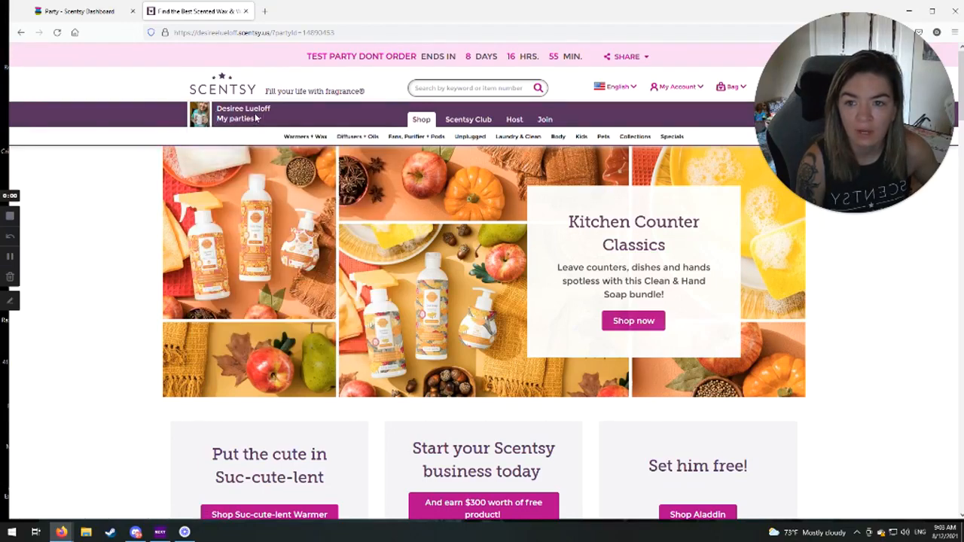
Return to the Scentsy Dashboard, leave the finished party setup, and open TEST PARTY DONT ORDER from the open orders at its Party Page stage.
{"action": "left_click", "coordinate": [79, 11]}
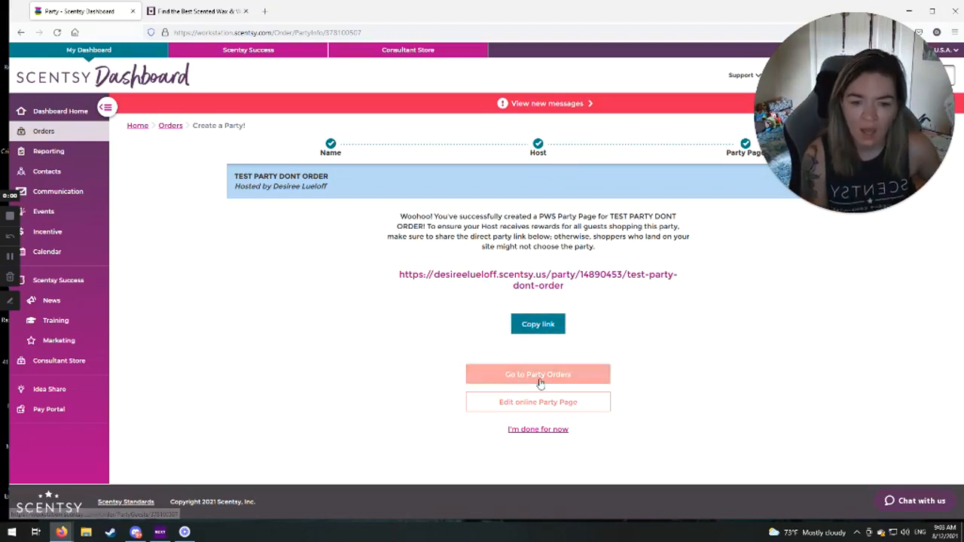
{"action": "left_click", "coordinate": [527, 430]}
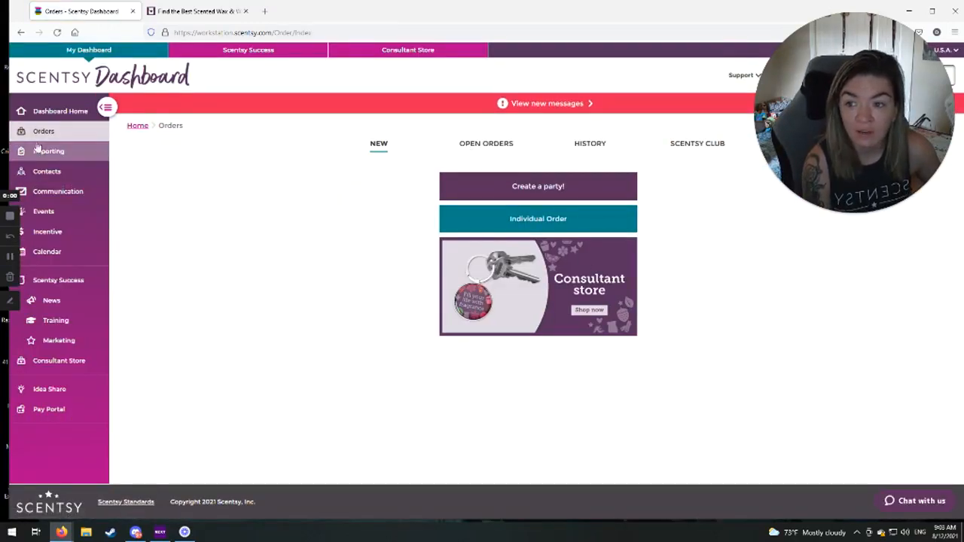
{"action": "left_click", "coordinate": [485, 144]}
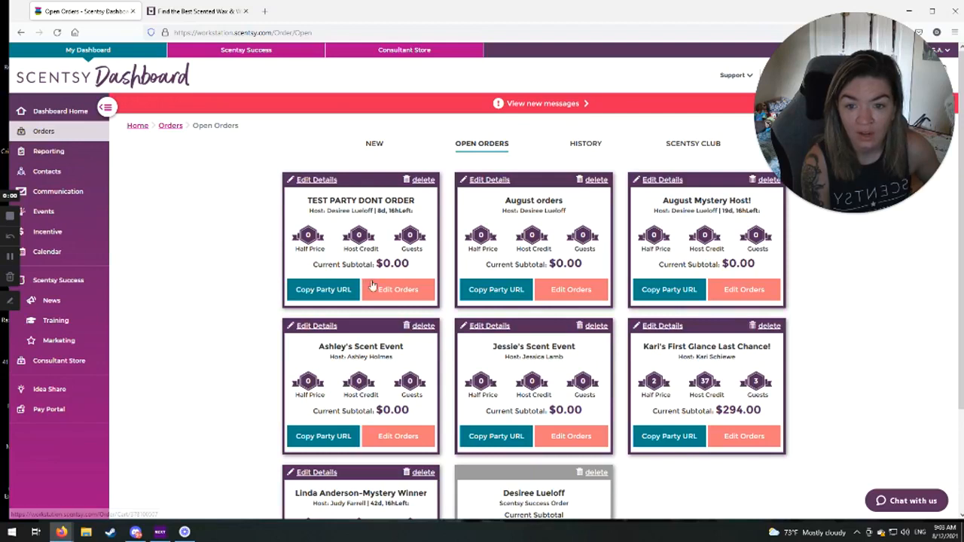
{"action": "left_click", "coordinate": [308, 182]}
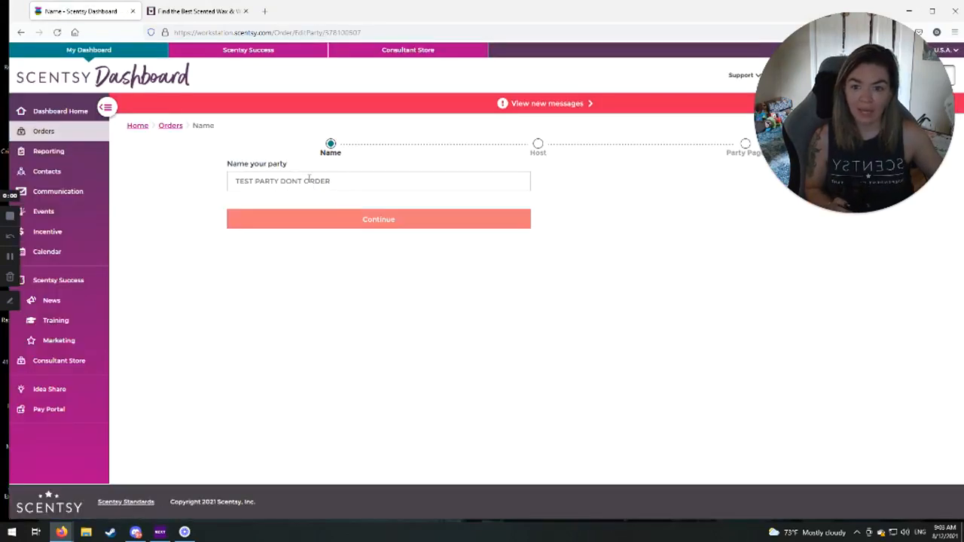
{"action": "left_click", "coordinate": [745, 147]}
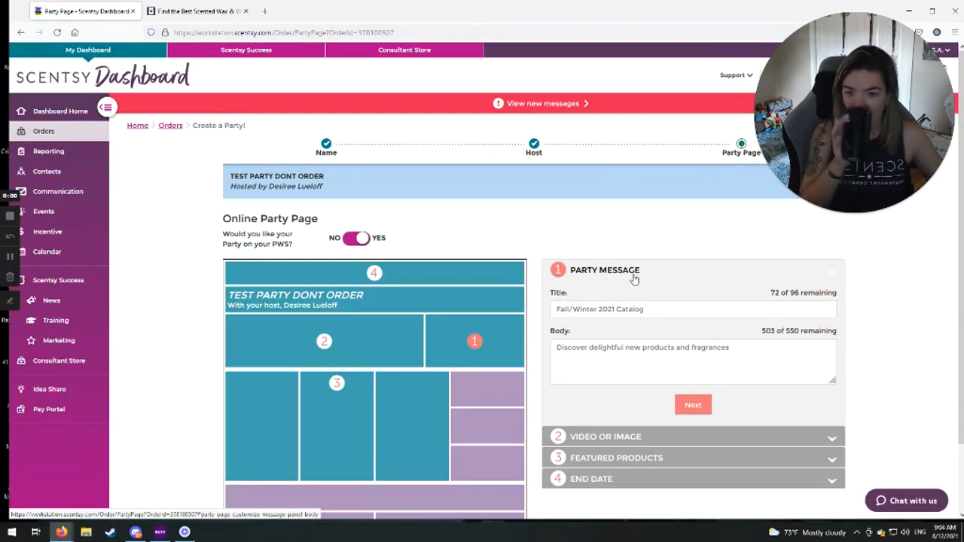
Set the test party's end date to 08/31/2022 and save the party page.
{"action": "left_click", "coordinate": [584, 481]}
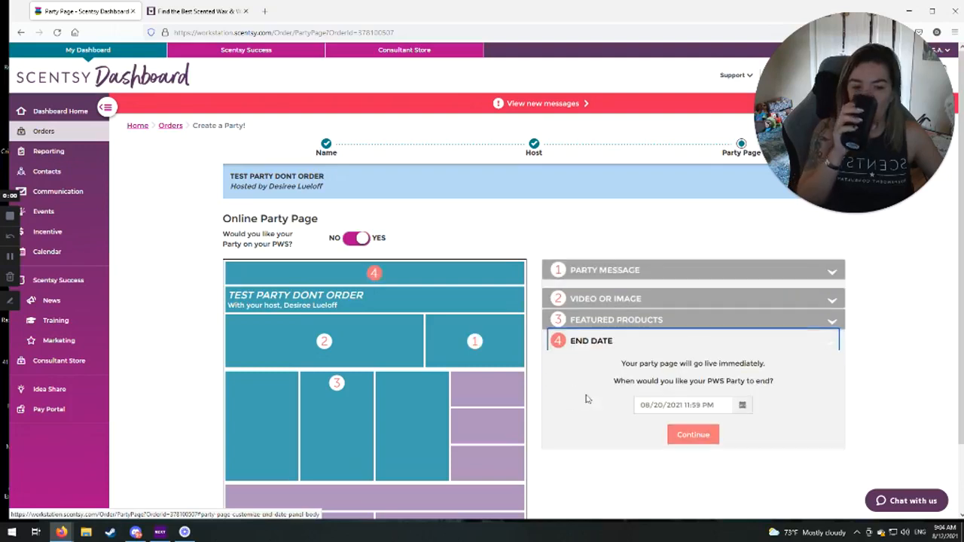
{"action": "left_click", "coordinate": [742, 402]}
{"action": "left_click", "coordinate": [742, 402]}
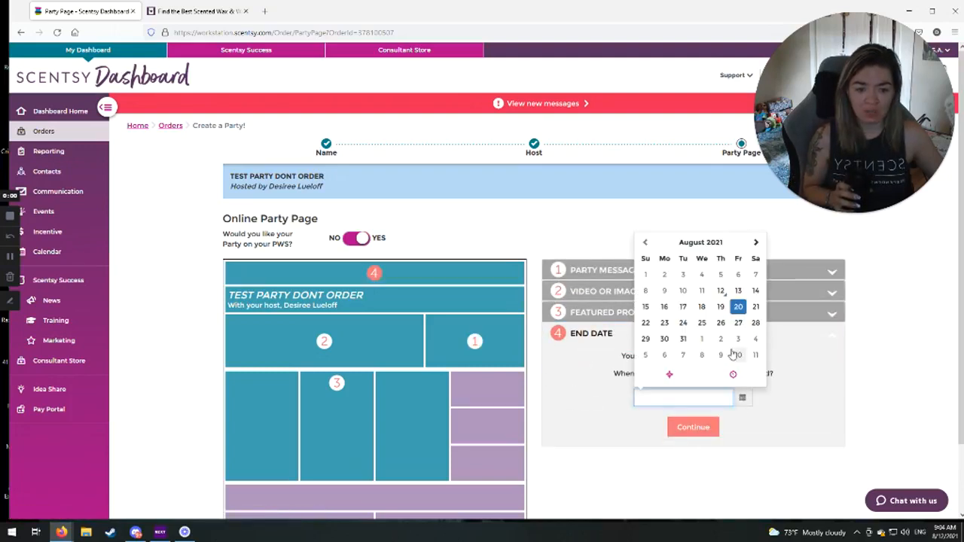
{"action": "left_click", "coordinate": [757, 243]}
{"action": "triple_click", "coordinate": [756, 242]}
{"action": "triple_click", "coordinate": [756, 243]}
{"action": "triple_click", "coordinate": [757, 242]}
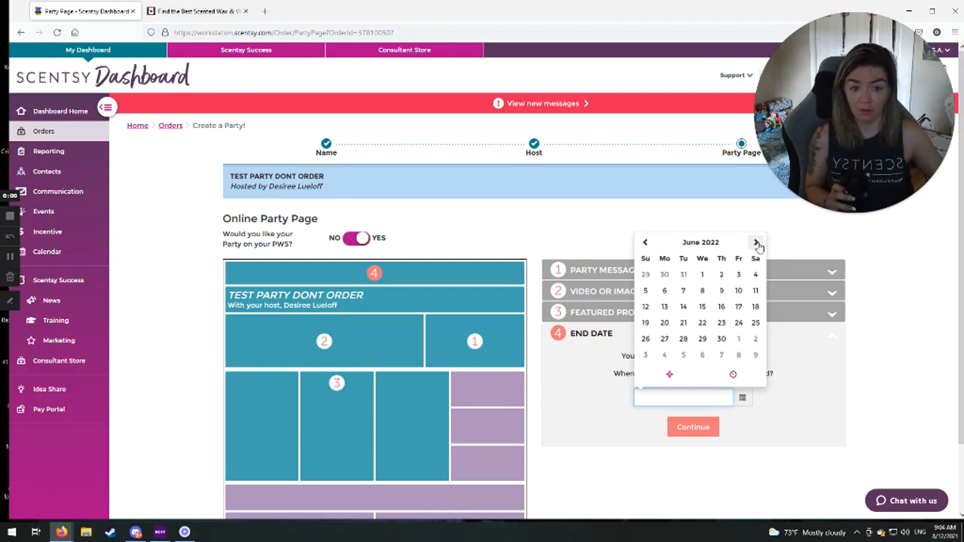
{"action": "double_click", "coordinate": [756, 242]}
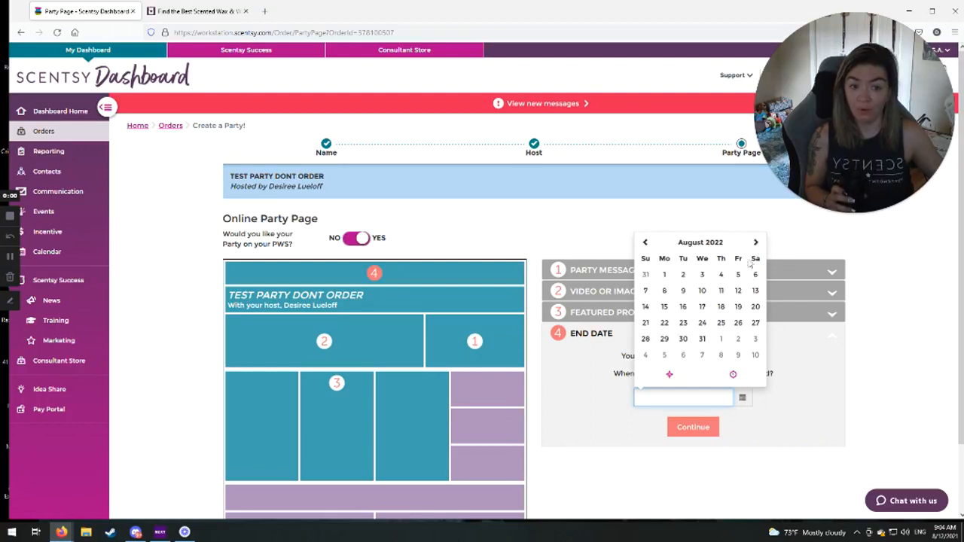
{"action": "left_click", "coordinate": [703, 340]}
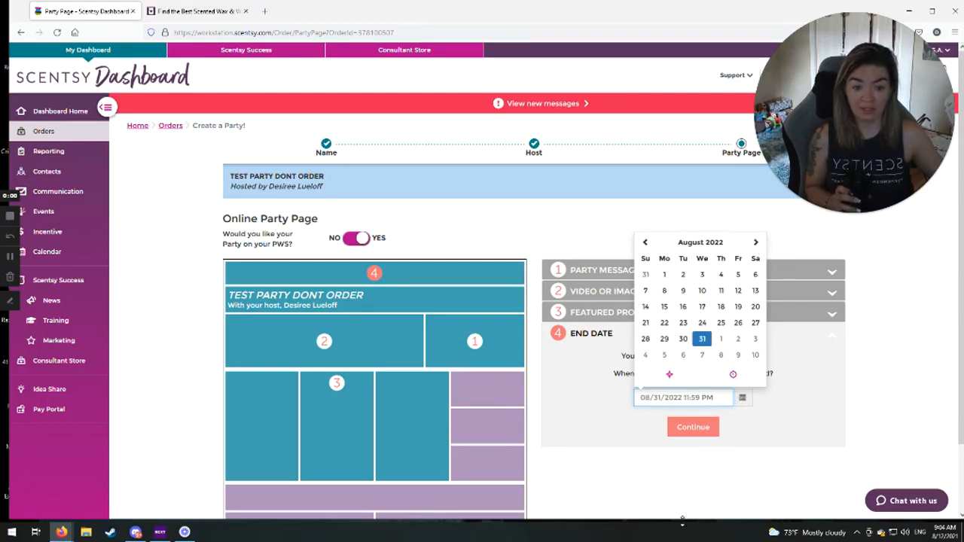
{"action": "left_click", "coordinate": [694, 431]}
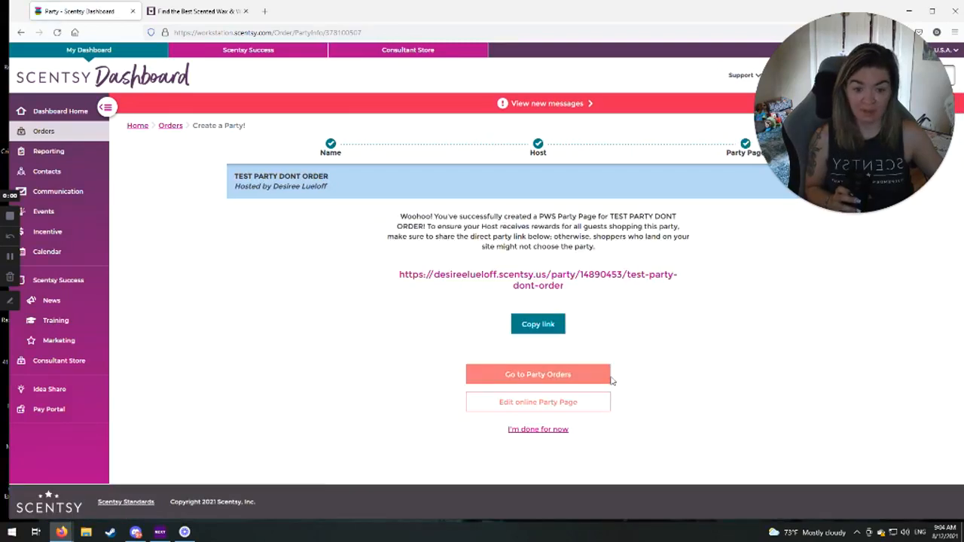
Open the test party page from its direct link, reload it, and check its countdown against the website's home page.
{"action": "left_click", "coordinate": [530, 407]}
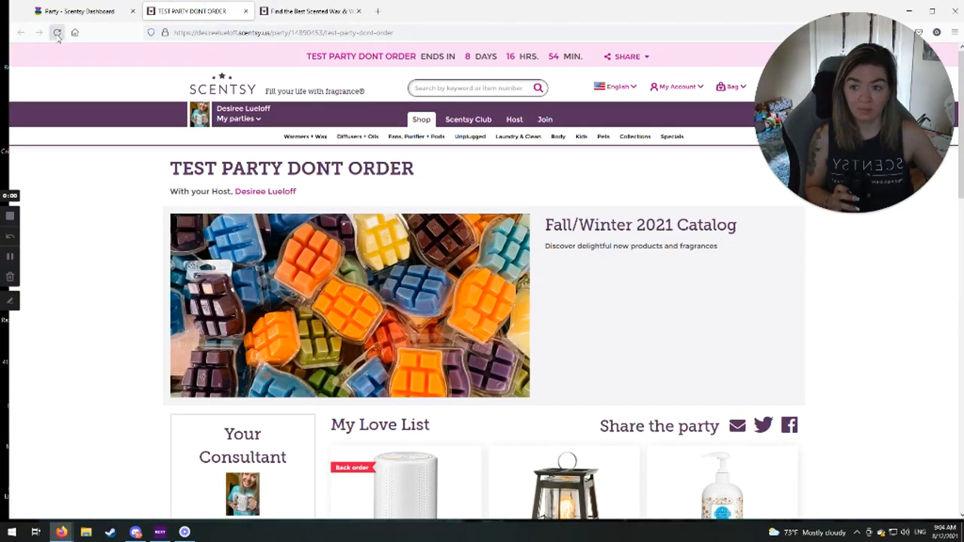
{"action": "left_click", "coordinate": [58, 34]}
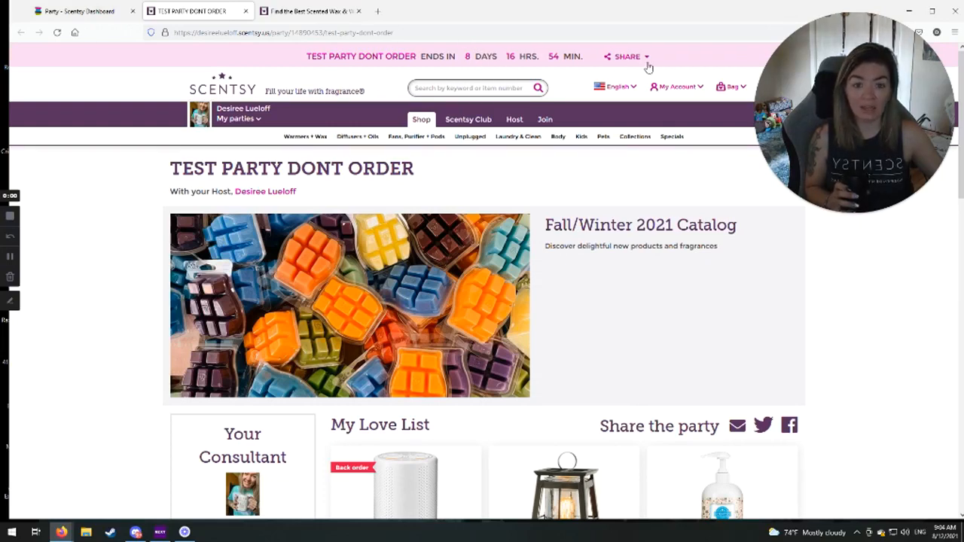
{"action": "left_click", "coordinate": [57, 33]}
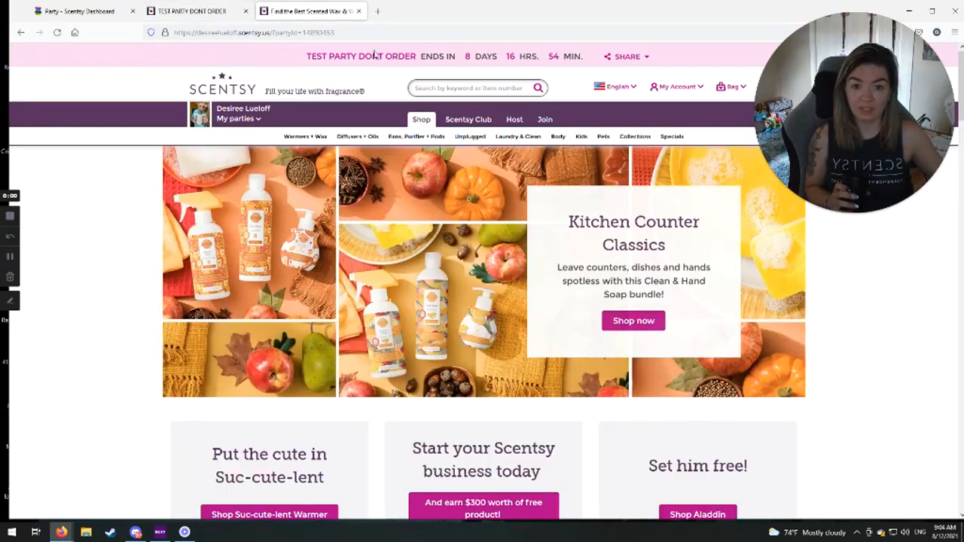
{"action": "left_click", "coordinate": [203, 9]}
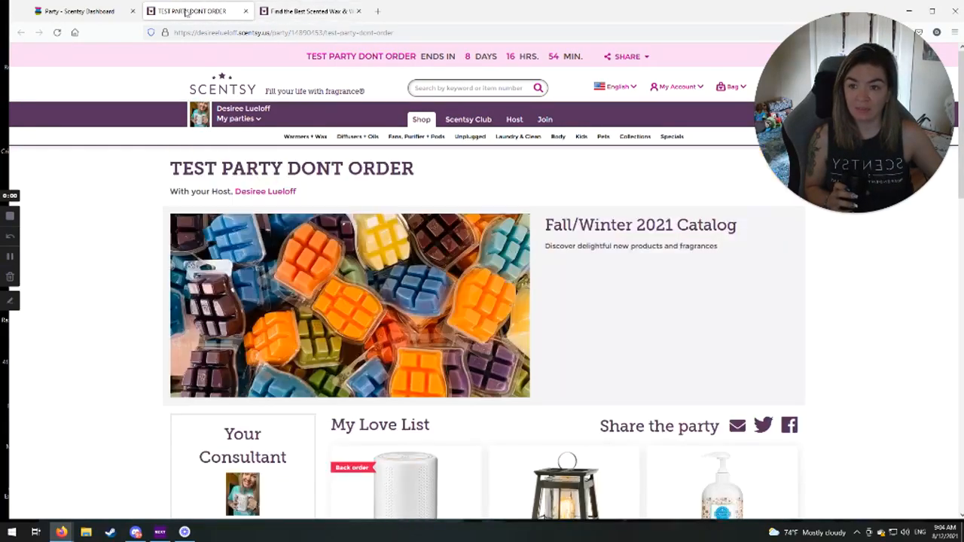
Return to the Scentsy Dashboard and reopen the test party's online party page setup.
{"action": "left_click", "coordinate": [75, 11]}
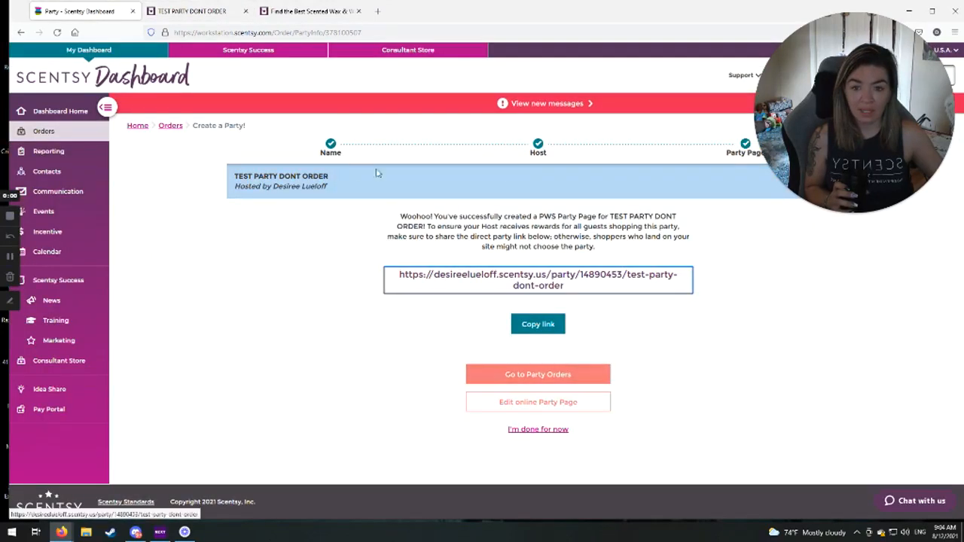
{"action": "left_click", "coordinate": [745, 153]}
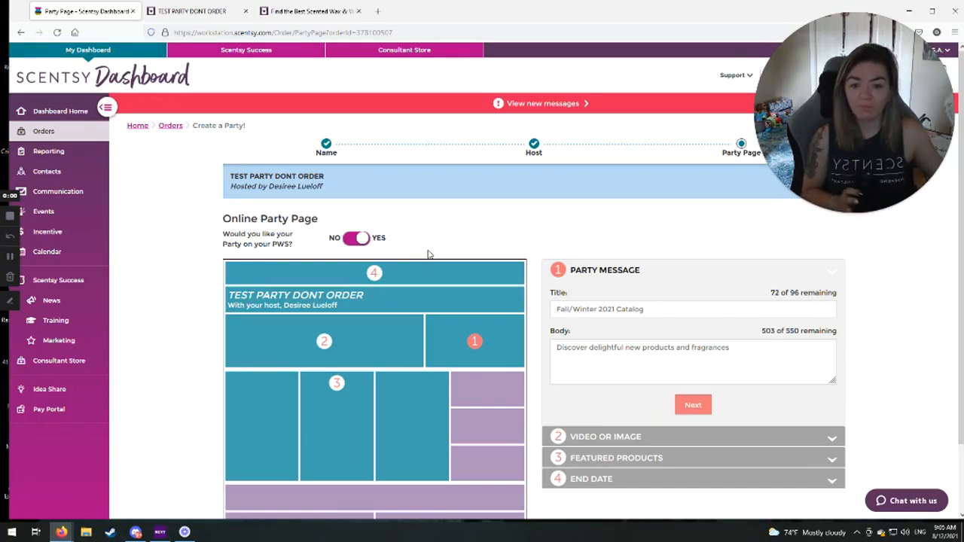
{"action": "scroll", "coordinate": [431, 241], "scroll_direction": "down", "scroll_amount": 1}
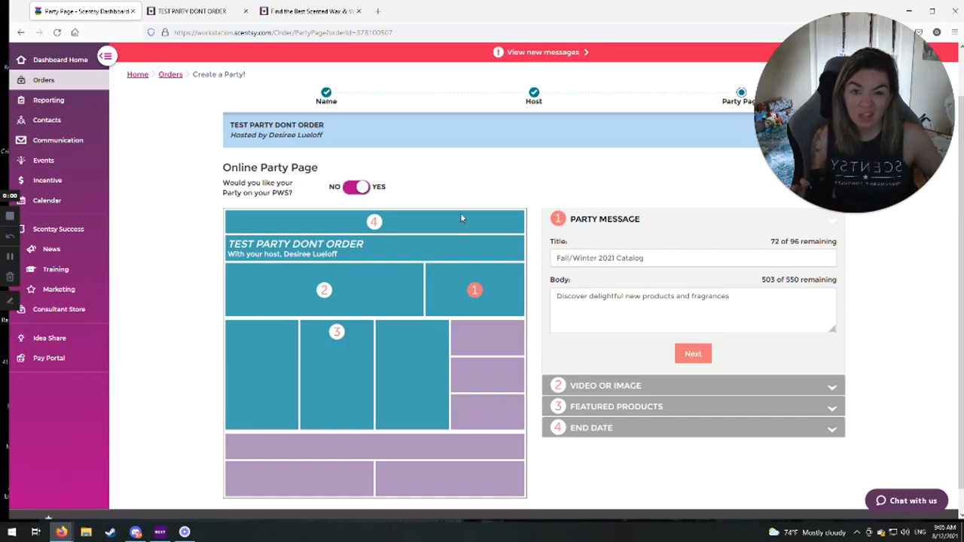
Set the test party's end date to September 9, 2021 and save the party page.
{"action": "left_click", "coordinate": [630, 425]}
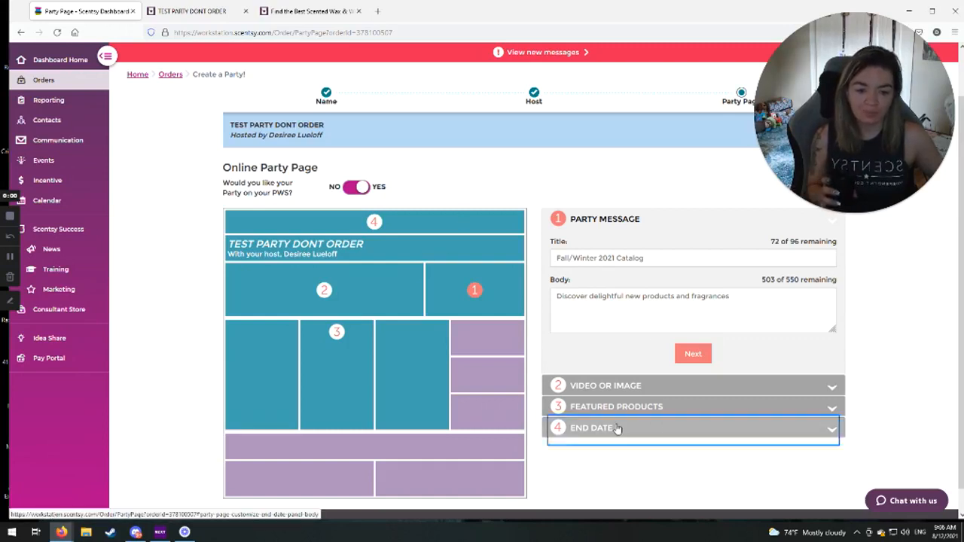
{"action": "left_click", "coordinate": [742, 347]}
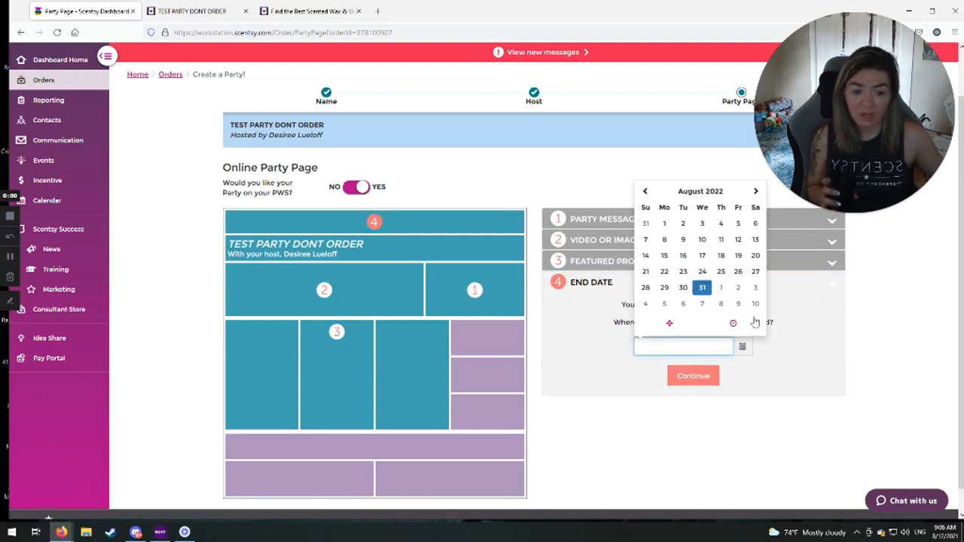
{"action": "left_click", "coordinate": [645, 192]}
{"action": "left_click", "coordinate": [645, 192]}
{"action": "left_click", "coordinate": [644, 191]}
{"action": "left_click", "coordinate": [644, 191]}
{"action": "left_click", "coordinate": [644, 191]}
{"action": "left_click", "coordinate": [645, 192]}
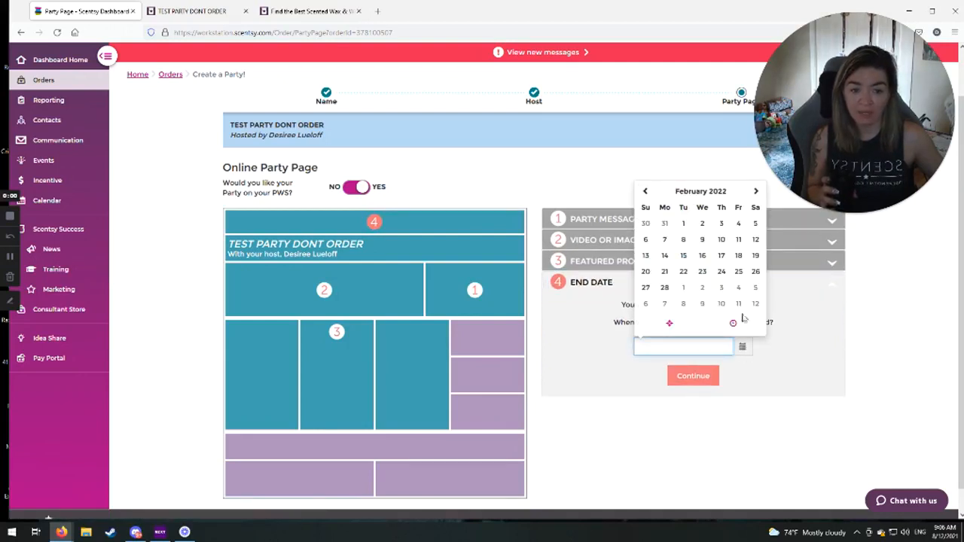
{"action": "left_click", "coordinate": [646, 192]}
{"action": "left_click", "coordinate": [647, 192]}
{"action": "left_click", "coordinate": [647, 192]}
{"action": "left_click", "coordinate": [648, 191]}
{"action": "left_click", "coordinate": [648, 192]}
{"action": "left_click", "coordinate": [648, 190]}
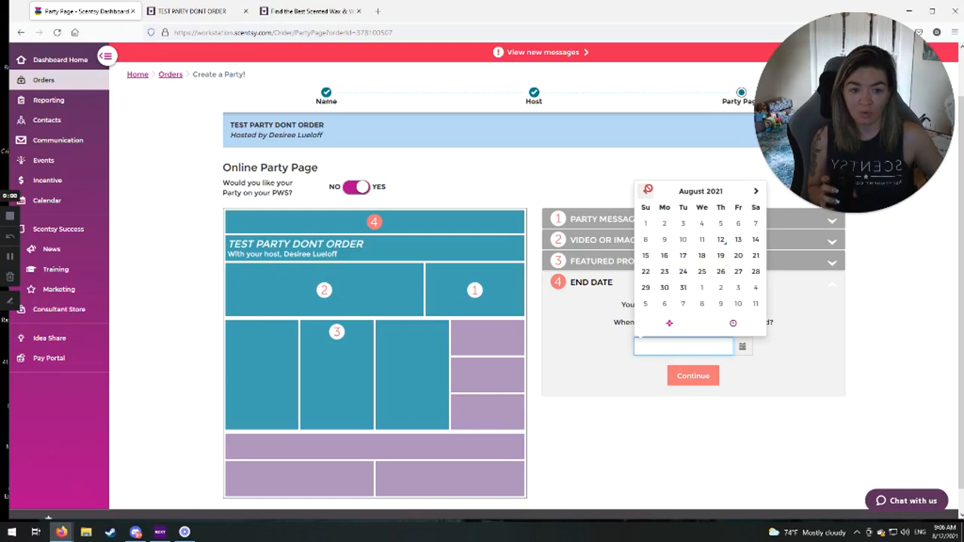
{"action": "left_click", "coordinate": [720, 304]}
{"action": "left_click", "coordinate": [684, 376]}
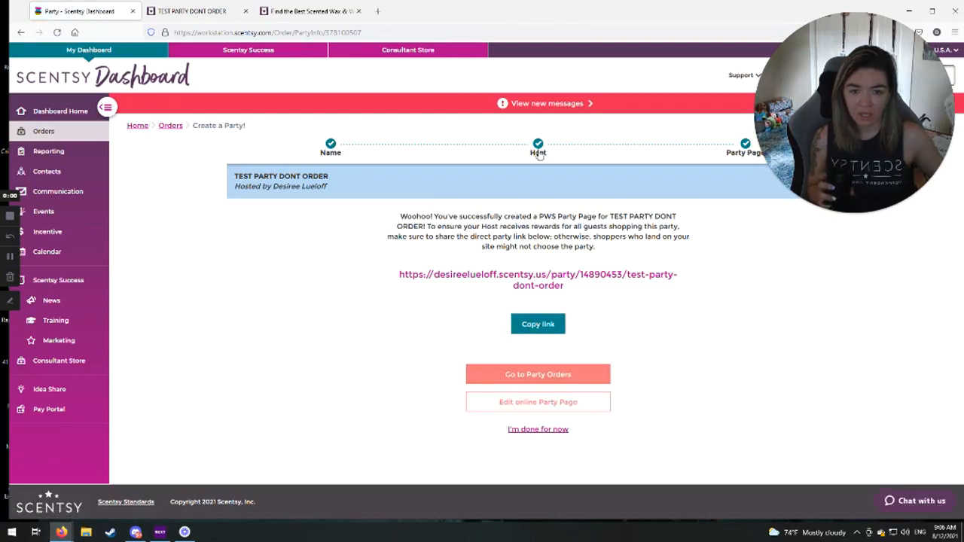
Turn off the personal website page for TEST PARTY DONT ORDER and finish the party setup for now.
{"action": "left_click", "coordinate": [746, 144]}
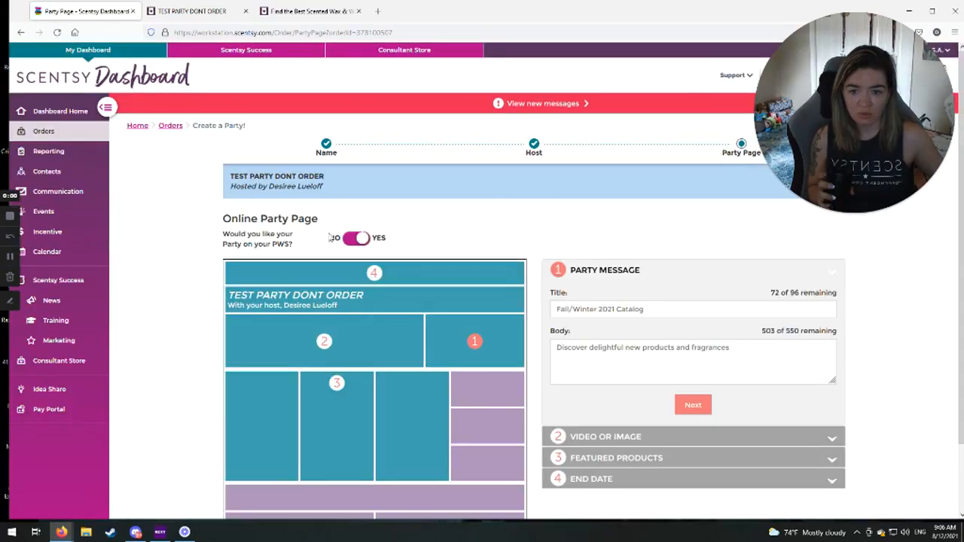
{"action": "left_click", "coordinate": [366, 238]}
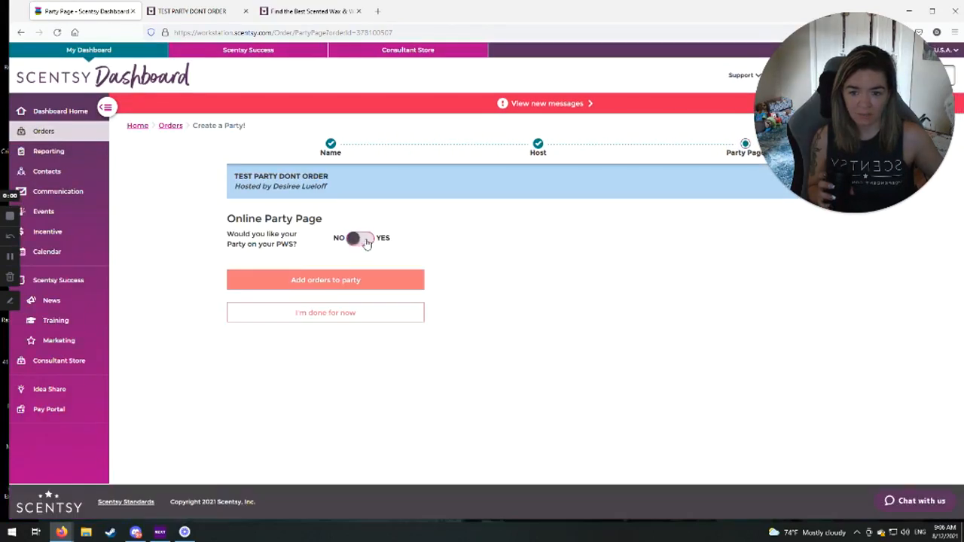
{"action": "left_click", "coordinate": [339, 313]}
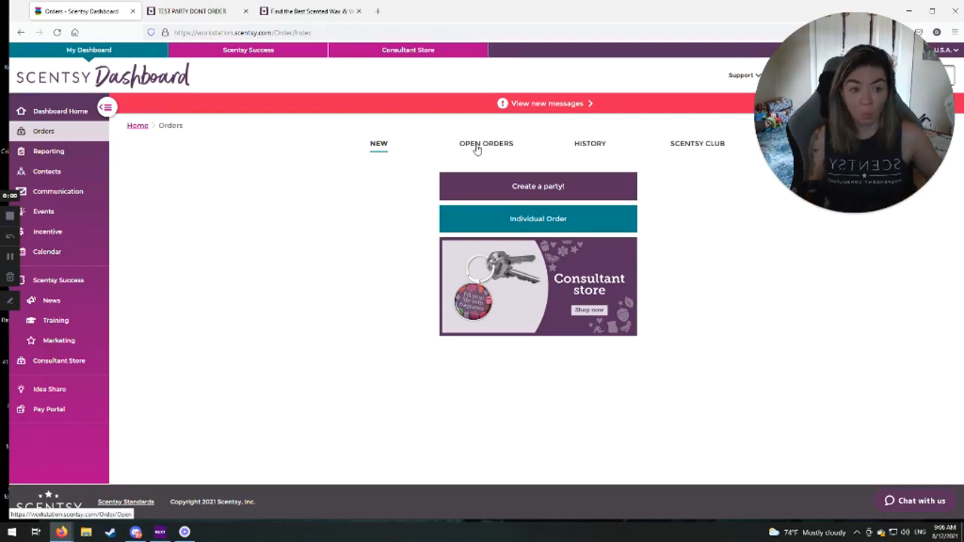
Start an individual order for Myself and attach it to TEST PARTY DONT ORDER.
{"action": "left_click", "coordinate": [497, 224]}
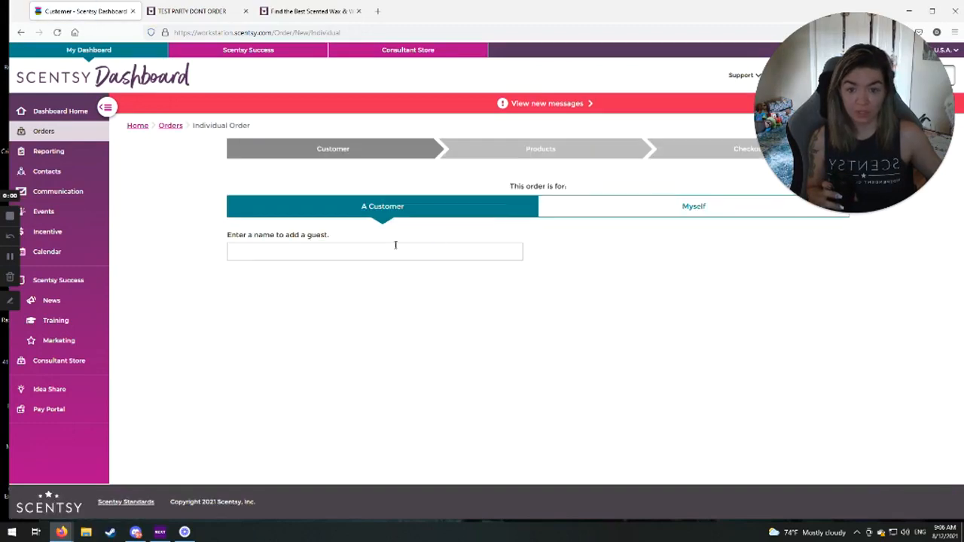
{"action": "left_click", "coordinate": [236, 252]}
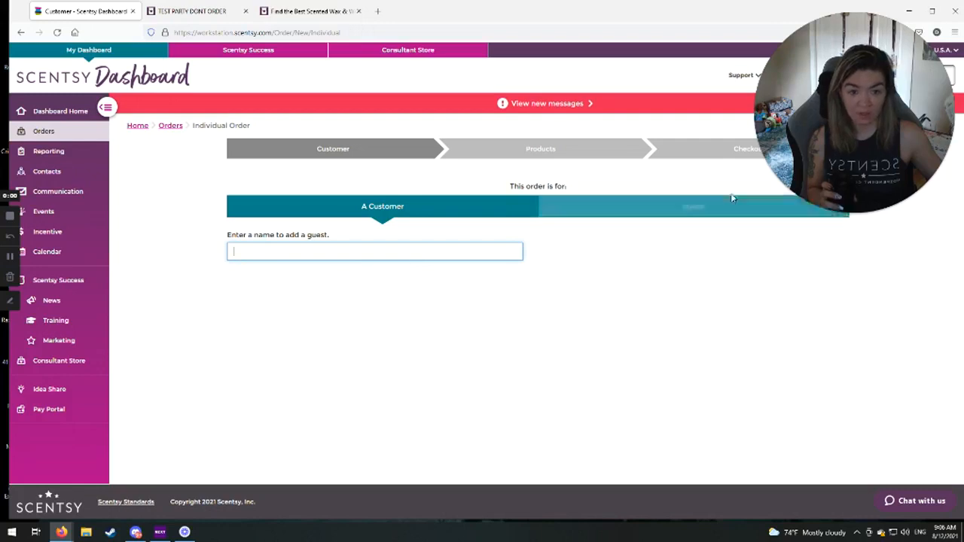
{"action": "left_click", "coordinate": [721, 210]}
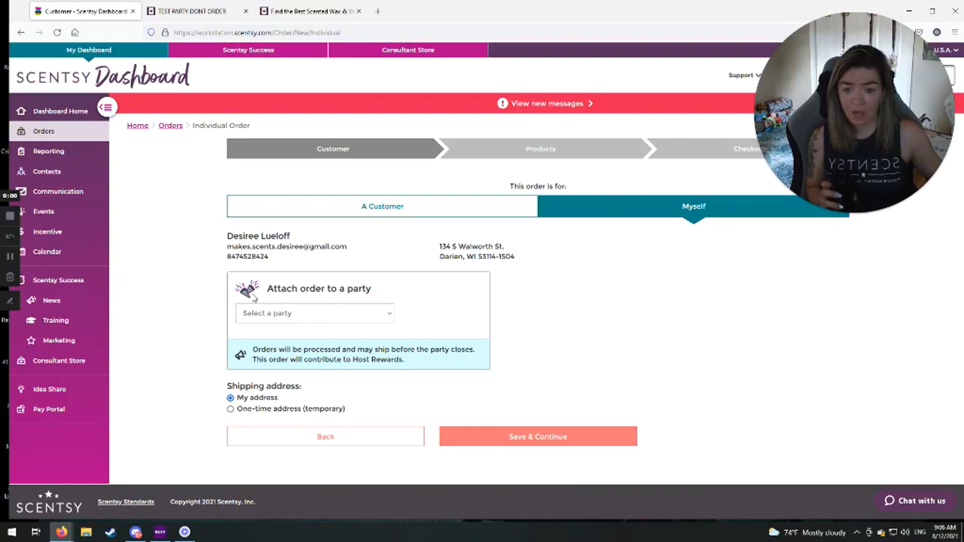
{"action": "left_click", "coordinate": [384, 312]}
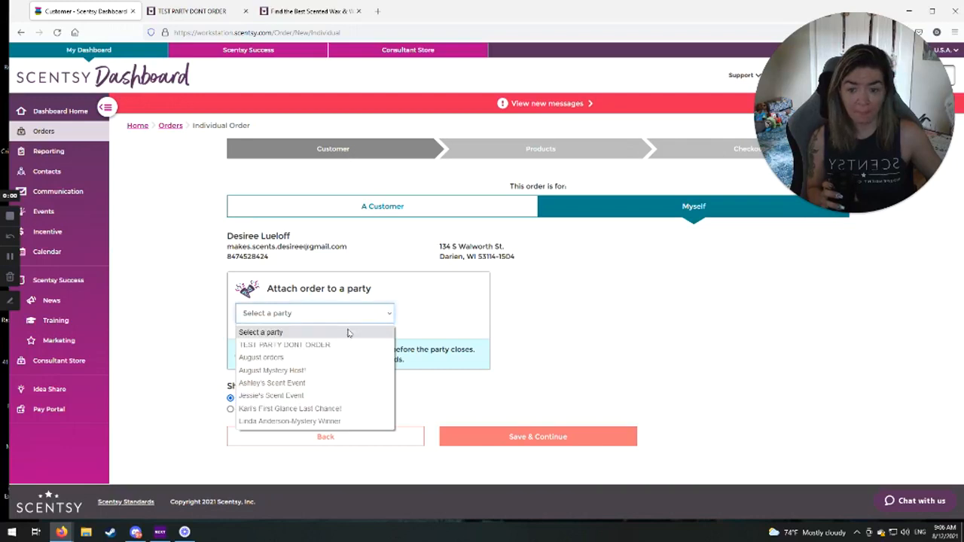
{"action": "left_click", "coordinate": [262, 345]}
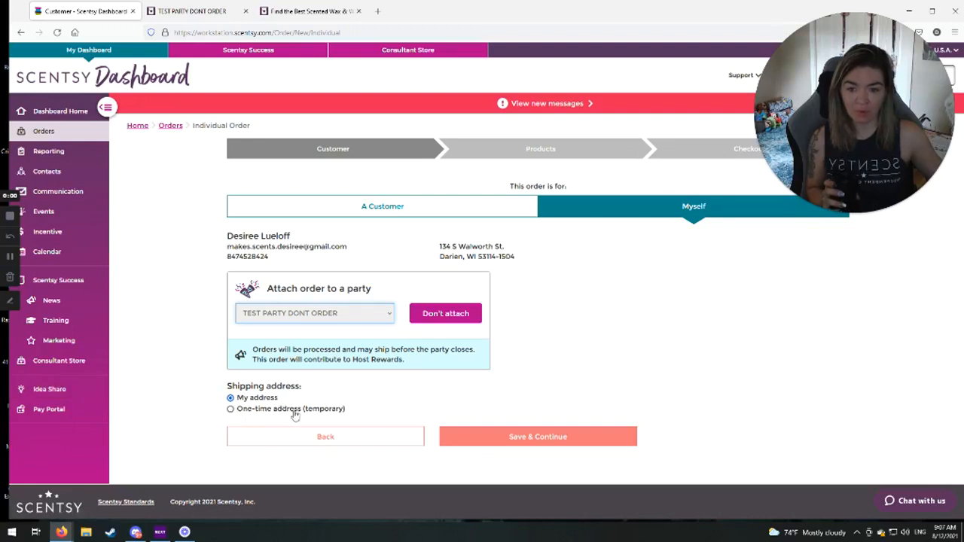
Switch the order to A Customer and select an existing customer by searching for the first name.
{"action": "left_click", "coordinate": [386, 209]}
{"action": "left_click", "coordinate": [276, 251]}
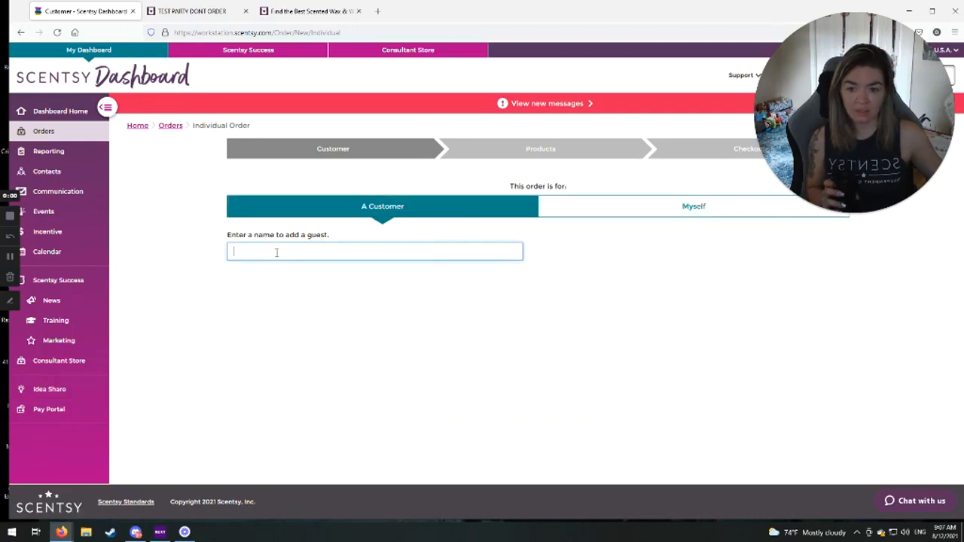
{"action": "type", "text": "tes"}
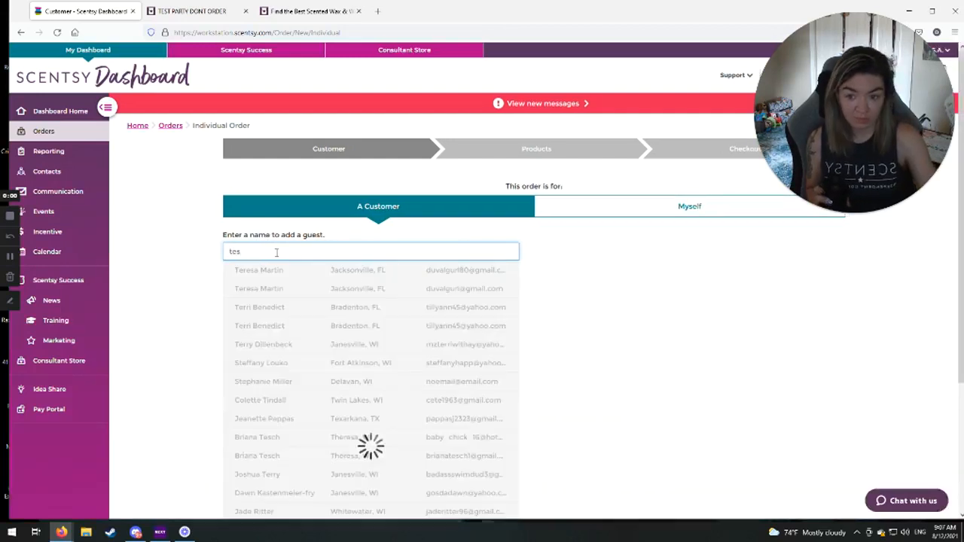
{"action": "key", "text": "BackSpace"}
{"action": "key", "text": "BackSpace"}
{"action": "key", "text": "BackSpace"}
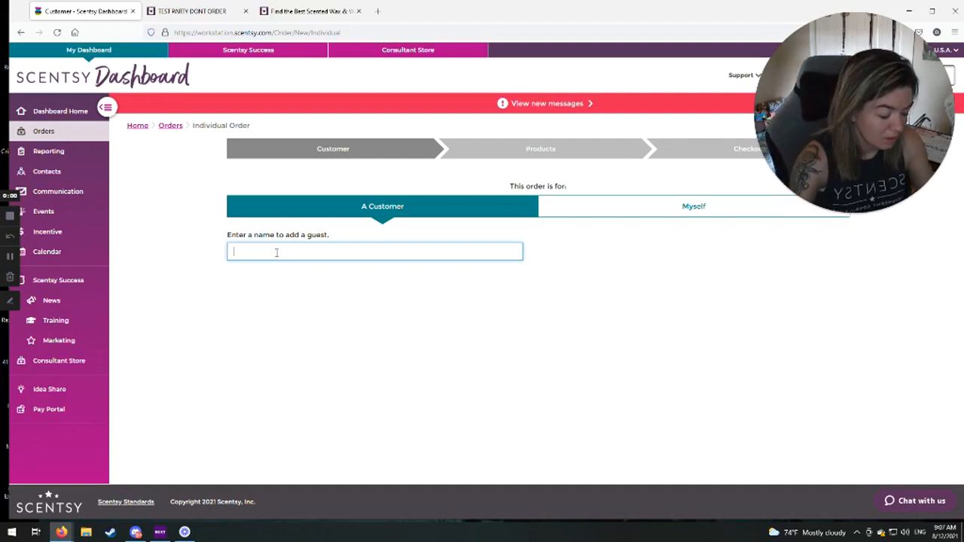
{"action": "type", "text": "m"}
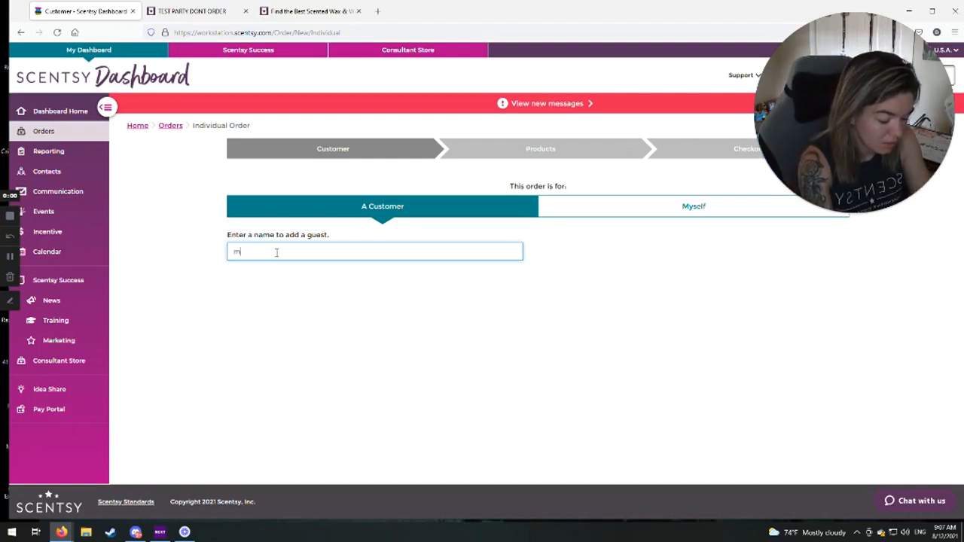
{"action": "type", "text": "ichell"}
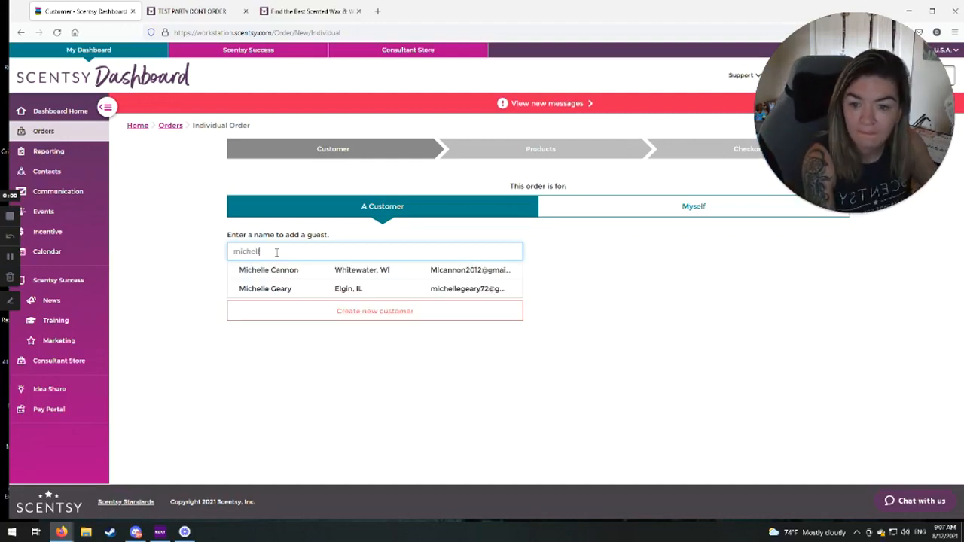
{"action": "left_click", "coordinate": [289, 271]}
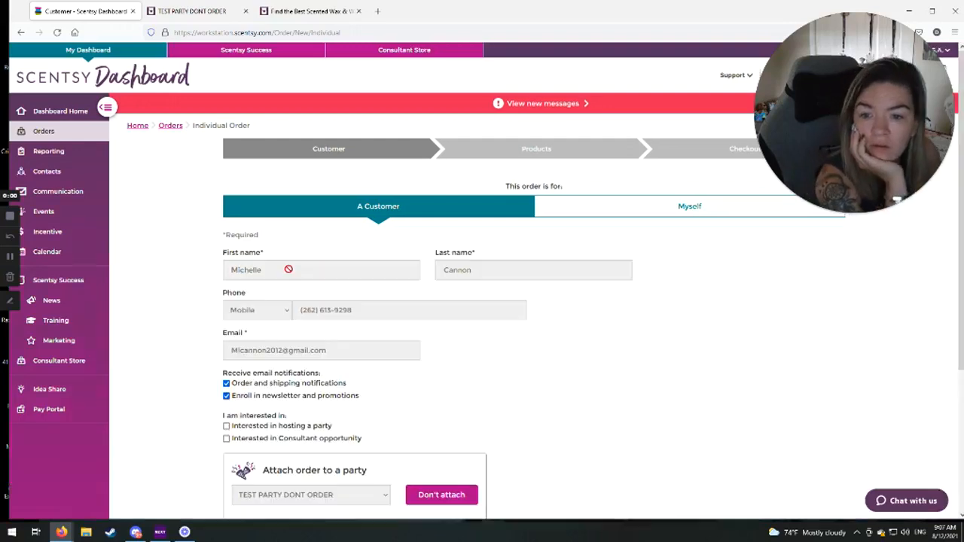
Try shipping the order to the customer's address, return to My address, and review the customer details.
{"action": "scroll", "coordinate": [280, 324], "scroll_direction": "down", "scroll_amount": 2}
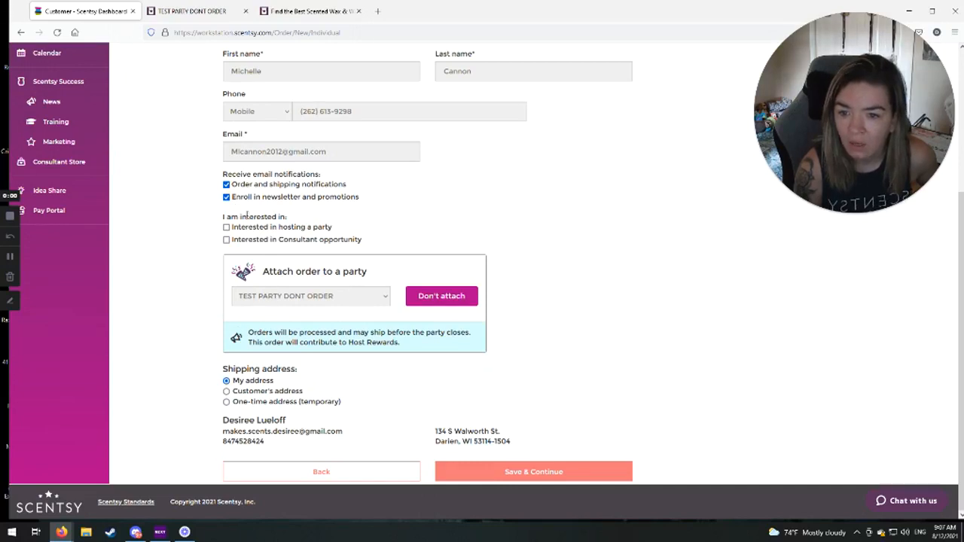
{"action": "left_click", "coordinate": [226, 391]}
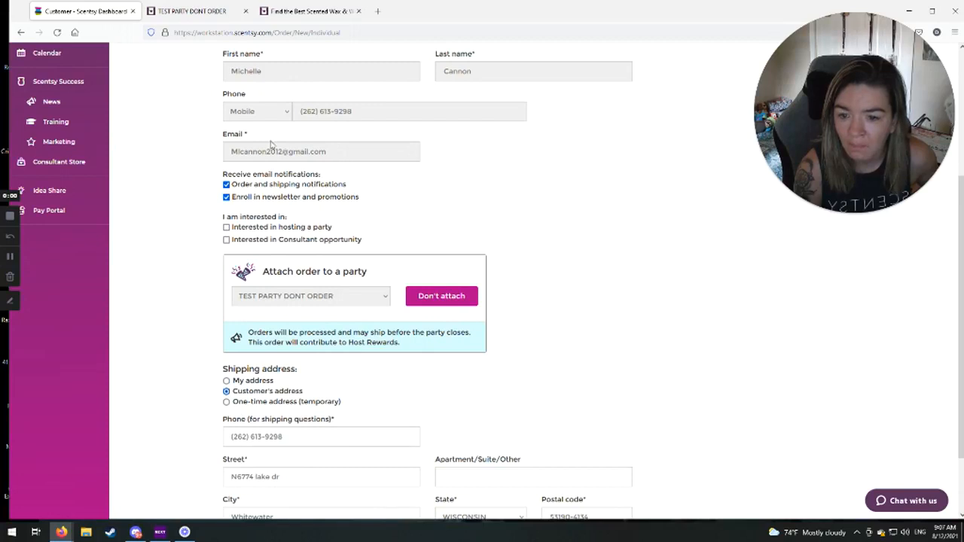
{"action": "scroll", "coordinate": [273, 147], "scroll_direction": "up", "scroll_amount": 1}
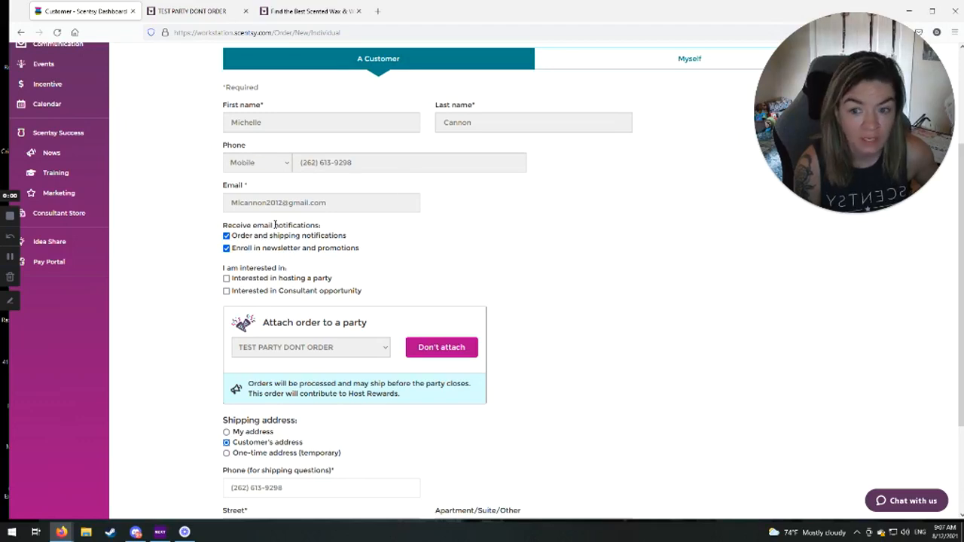
{"action": "scroll", "coordinate": [279, 230], "scroll_direction": "down", "scroll_amount": 3}
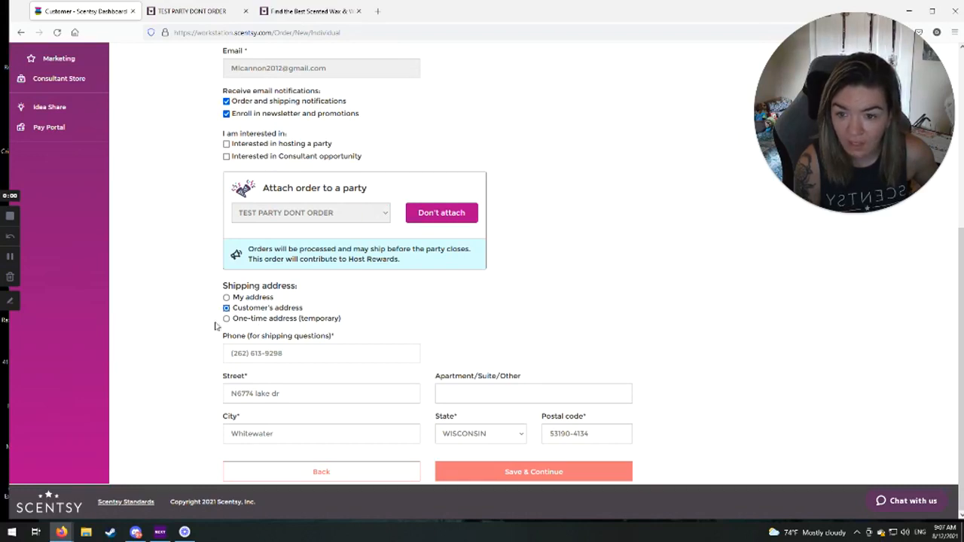
{"action": "left_click", "coordinate": [226, 297]}
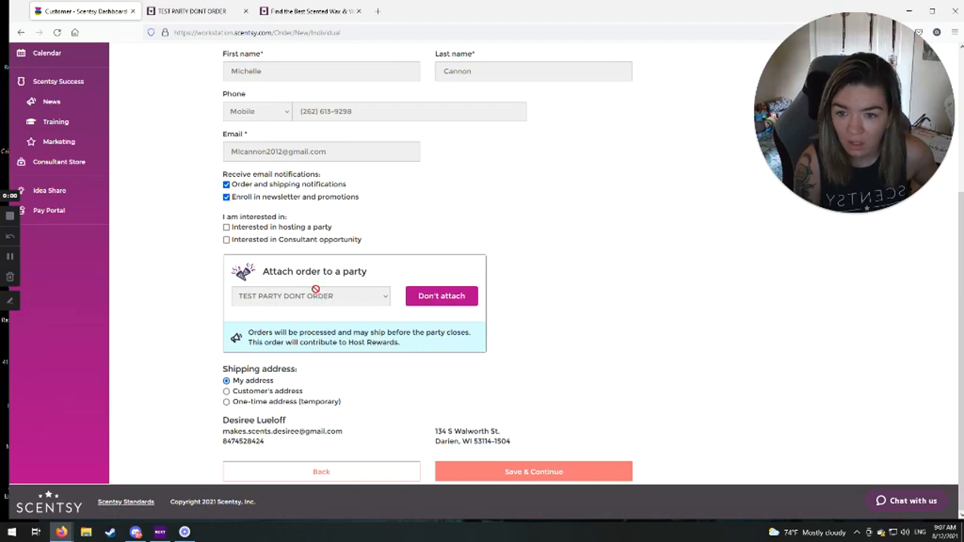
{"action": "scroll", "coordinate": [317, 294], "scroll_direction": "up", "scroll_amount": 3}
{"action": "scroll", "coordinate": [317, 294], "scroll_direction": "down", "scroll_amount": 2}
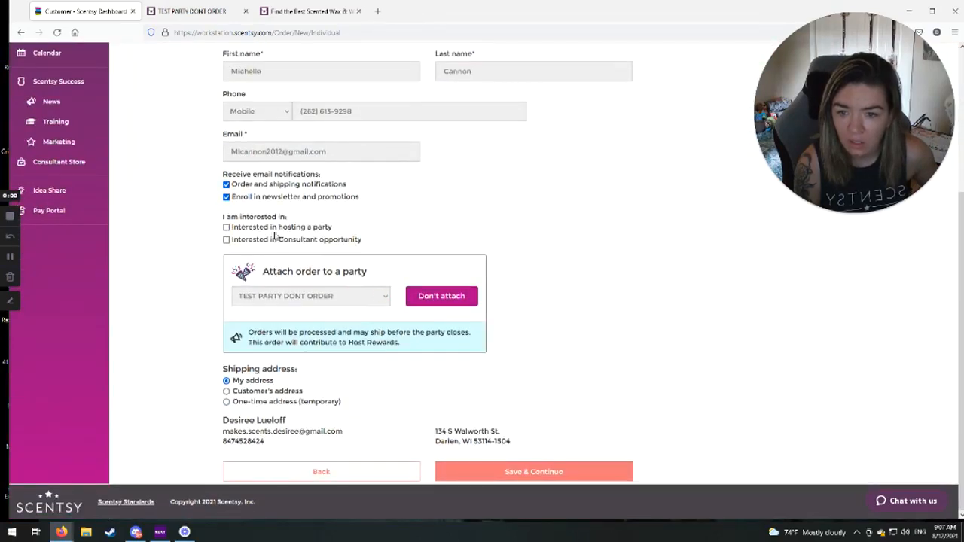
{"action": "scroll", "coordinate": [256, 209], "scroll_direction": "up", "scroll_amount": 3}
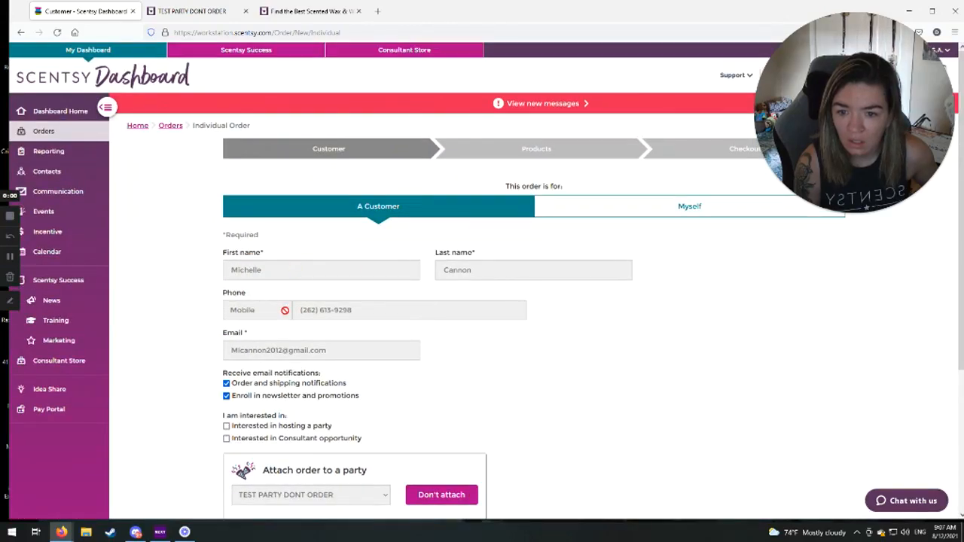
{"action": "scroll", "coordinate": [195, 202], "scroll_direction": "down", "scroll_amount": 3}
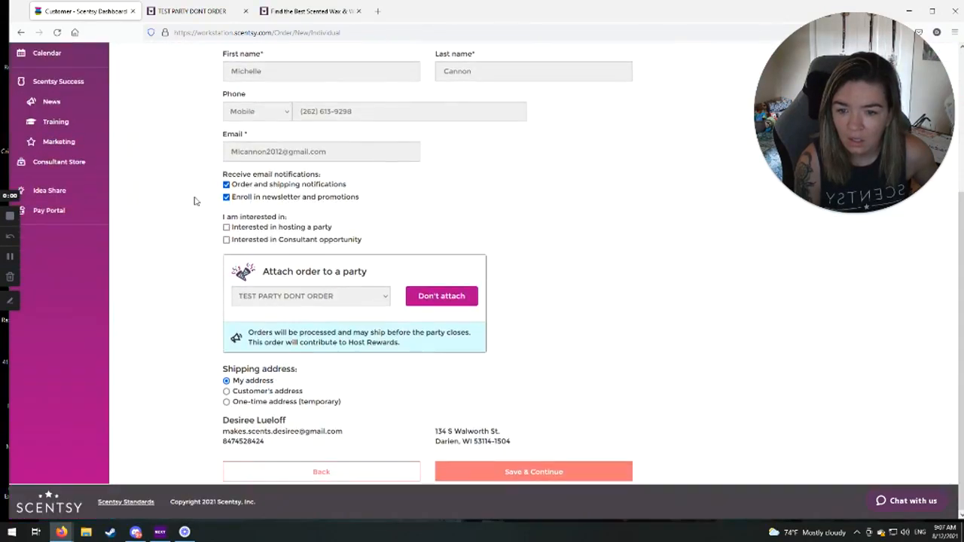
Reload the order form, select the same existing customer again, and attach the order to TEST PARTY DONT ORDER.
{"action": "left_click", "coordinate": [56, 33]}
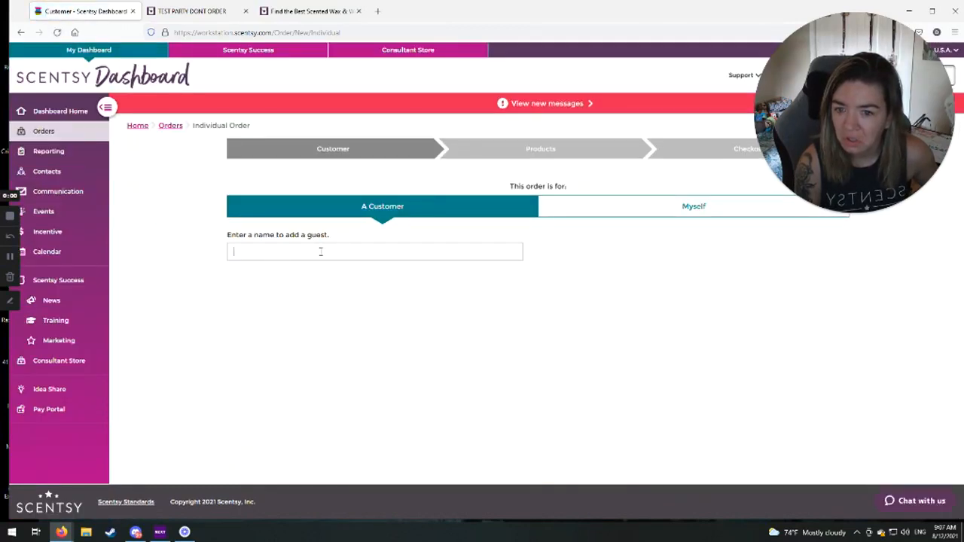
{"action": "left_click", "coordinate": [320, 251]}
{"action": "type", "text": "michelle"}
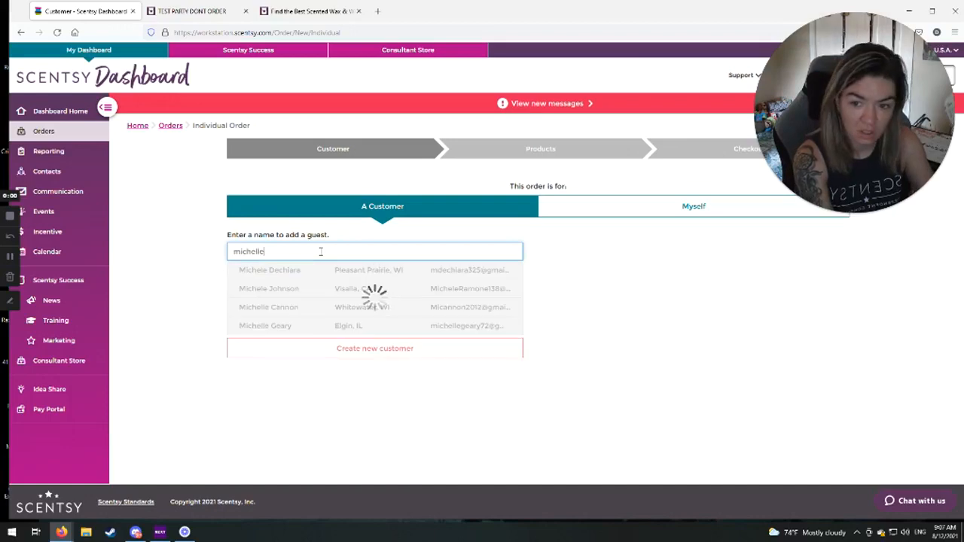
{"action": "left_click", "coordinate": [310, 276]}
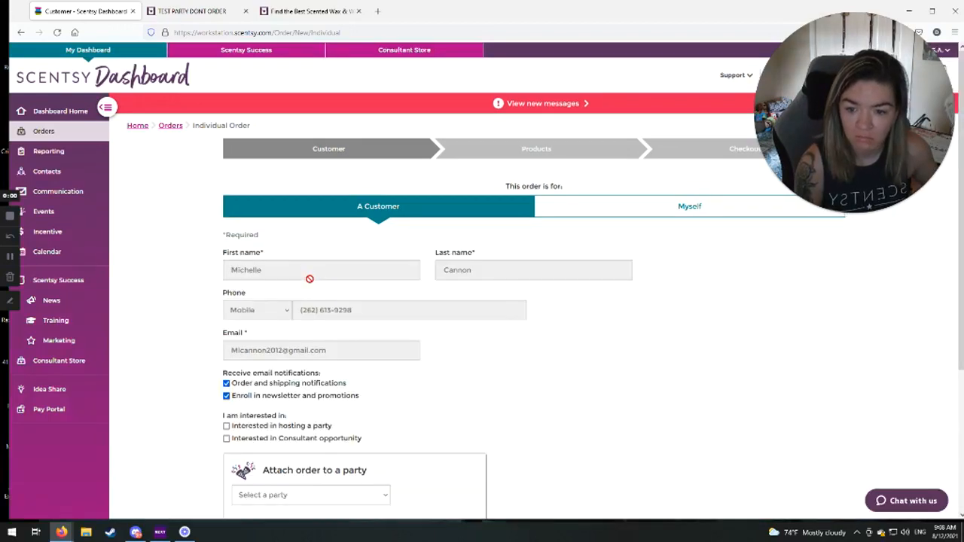
{"action": "scroll", "coordinate": [324, 316], "scroll_direction": "down", "scroll_amount": 2}
{"action": "left_click", "coordinate": [352, 344]}
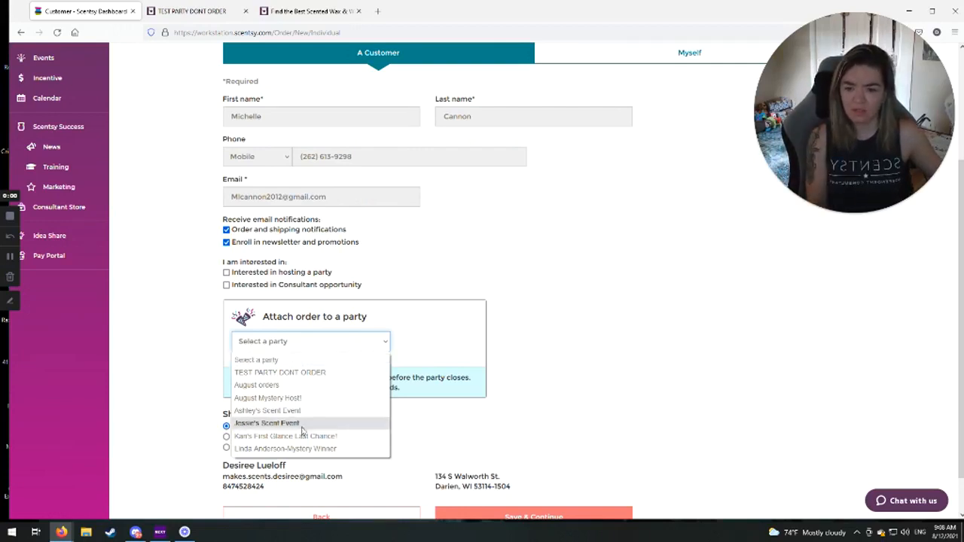
{"action": "left_click", "coordinate": [300, 373]}
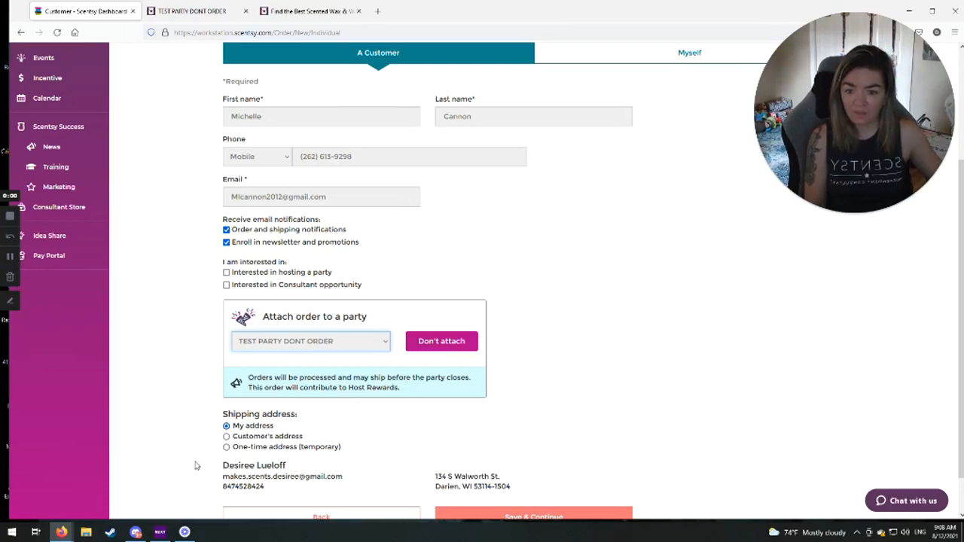
Preview the customer's address as the shipping option for the attached order and set it back to My address.
{"action": "left_click", "coordinate": [226, 436]}
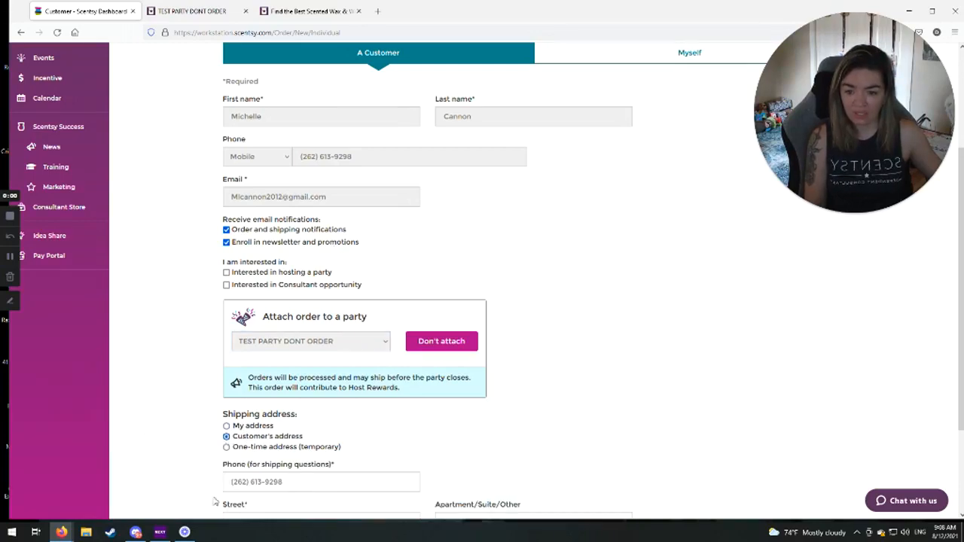
{"action": "scroll", "coordinate": [322, 508], "scroll_direction": "down", "scroll_amount": 2}
{"action": "scroll", "coordinate": [347, 476], "scroll_direction": "up", "scroll_amount": 3}
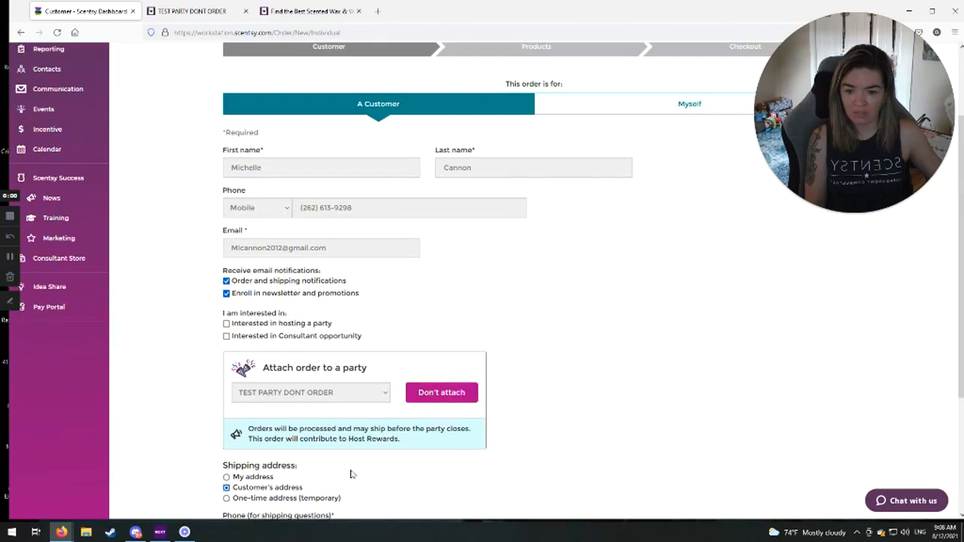
{"action": "left_click", "coordinate": [227, 477]}
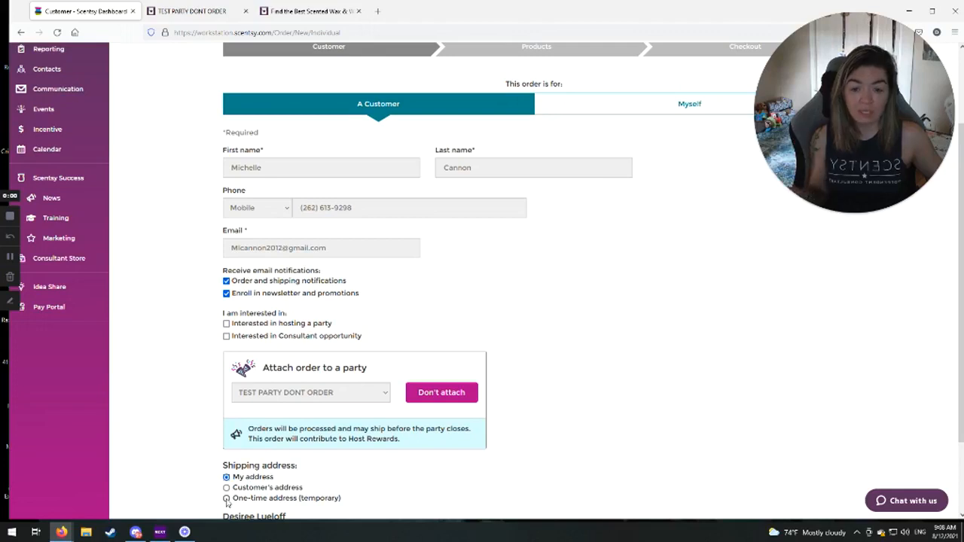
{"action": "scroll", "coordinate": [257, 480], "scroll_direction": "down", "scroll_amount": 1}
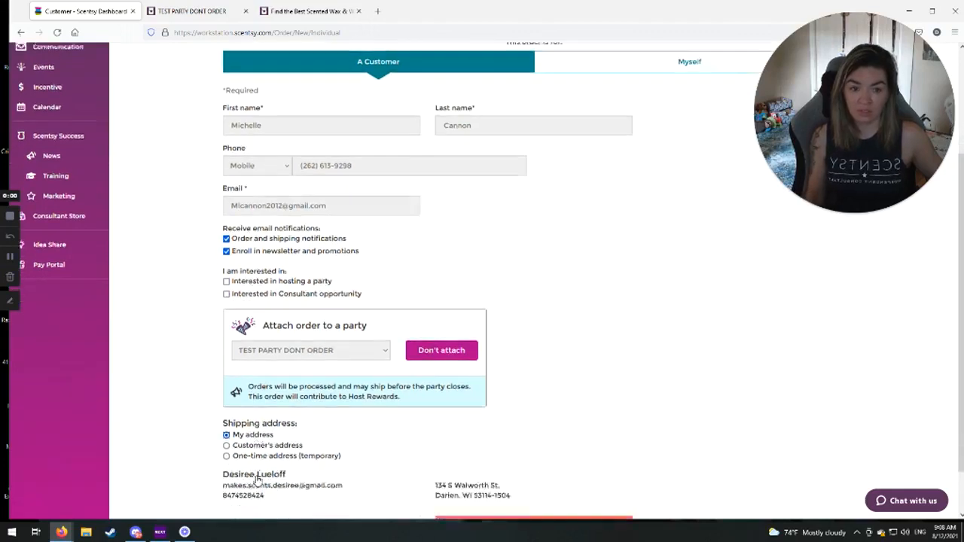
Save the customer and party details, search the products for "6" and pick the 6 Room Sprays bundle.
{"action": "scroll", "coordinate": [257, 479], "scroll_direction": "down", "scroll_amount": 2}
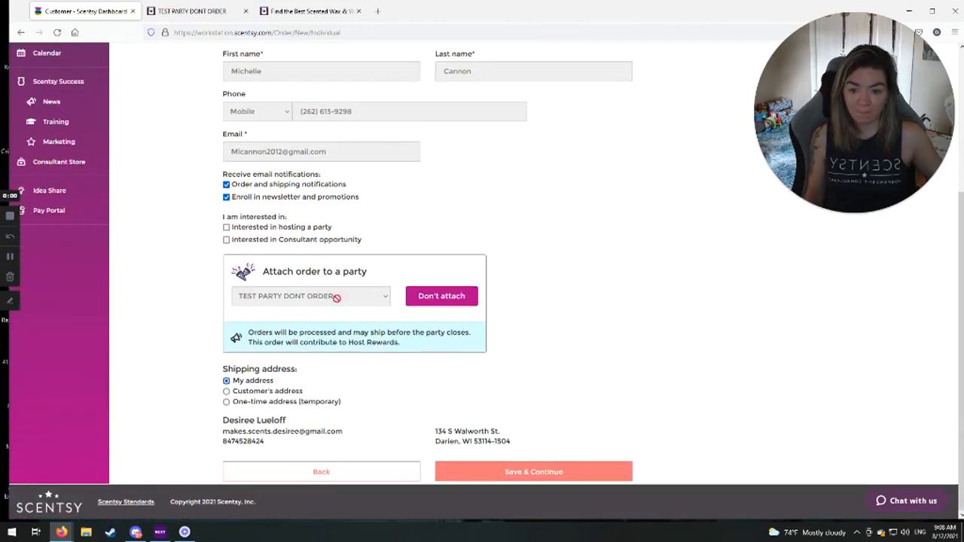
{"action": "left_click", "coordinate": [501, 471]}
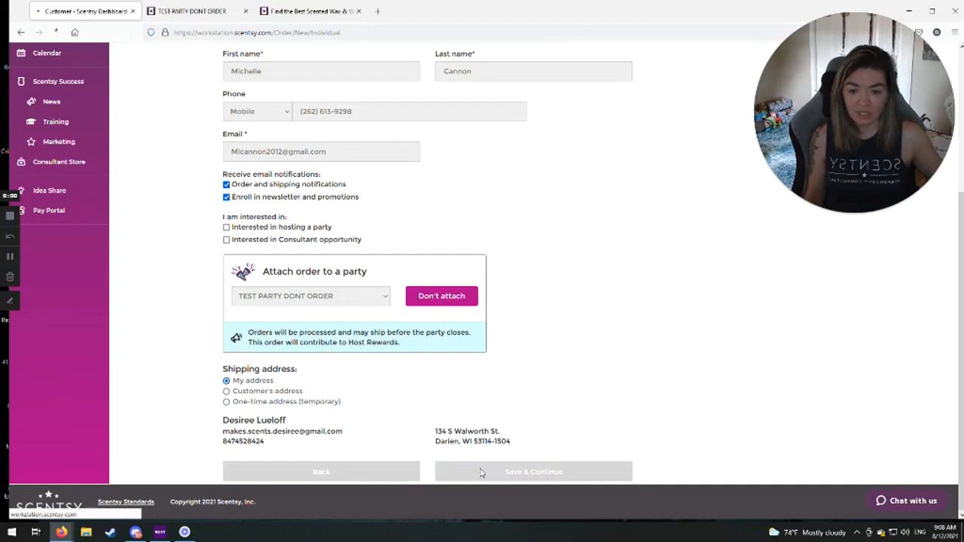
{"action": "left_click", "coordinate": [304, 271]}
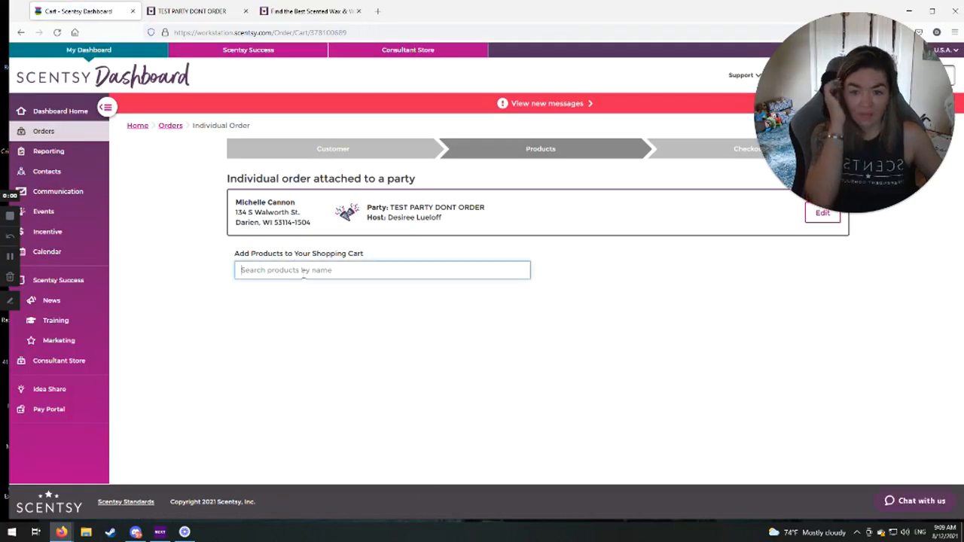
{"action": "type", "text": "6"}
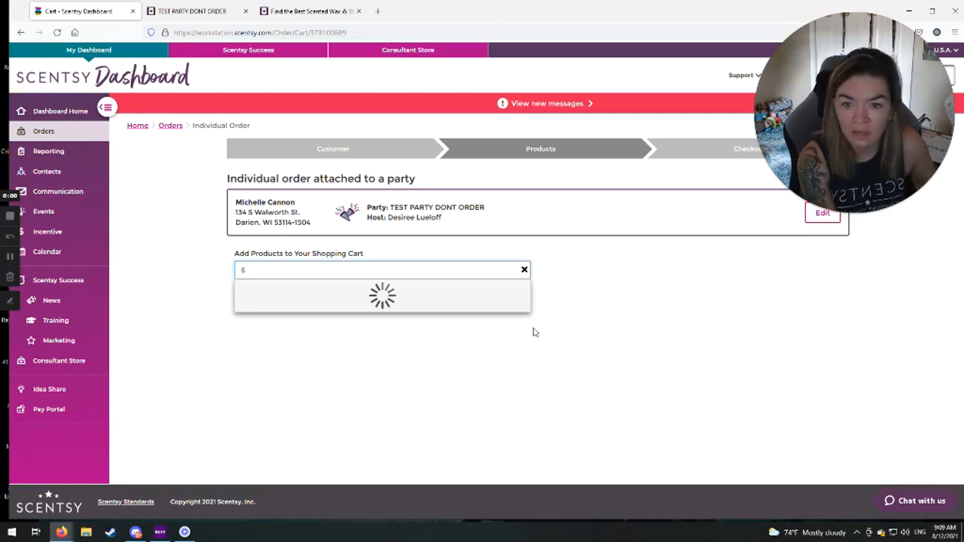
{"action": "left_click", "coordinate": [322, 295]}
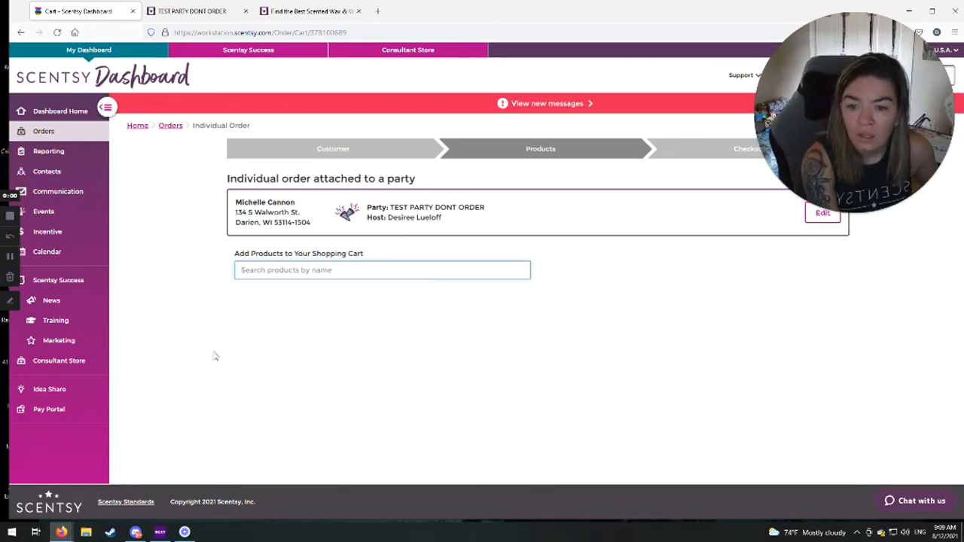
{"action": "left_click", "coordinate": [455, 171]}
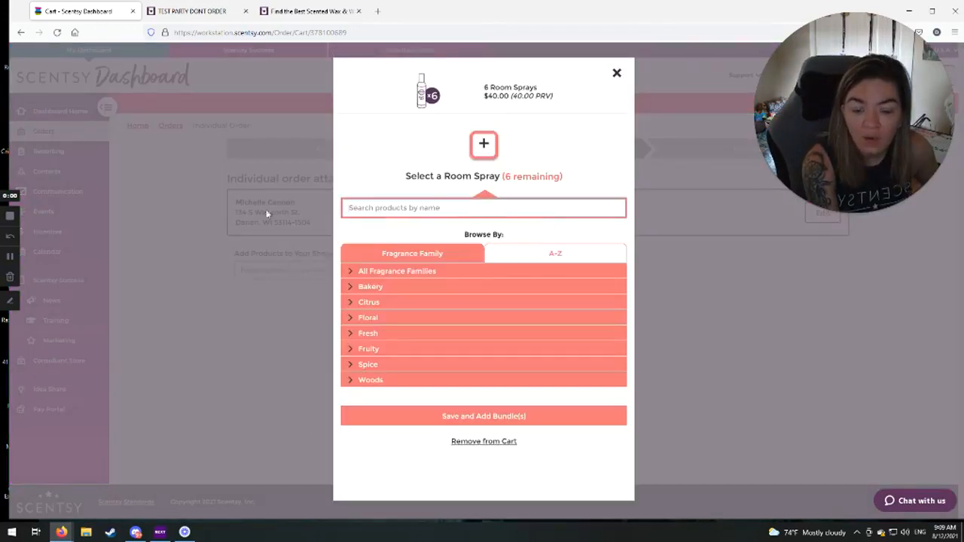
Fill the bundle with six Almond Croissant Room Sprays from all fragrance families and add it to the cart.
{"action": "left_click", "coordinate": [383, 273]}
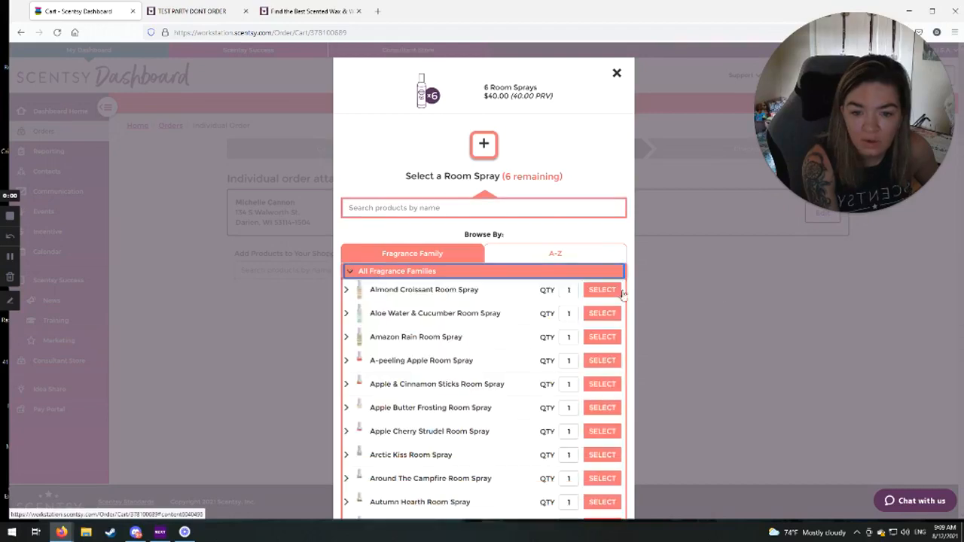
{"action": "left_click", "coordinate": [601, 290]}
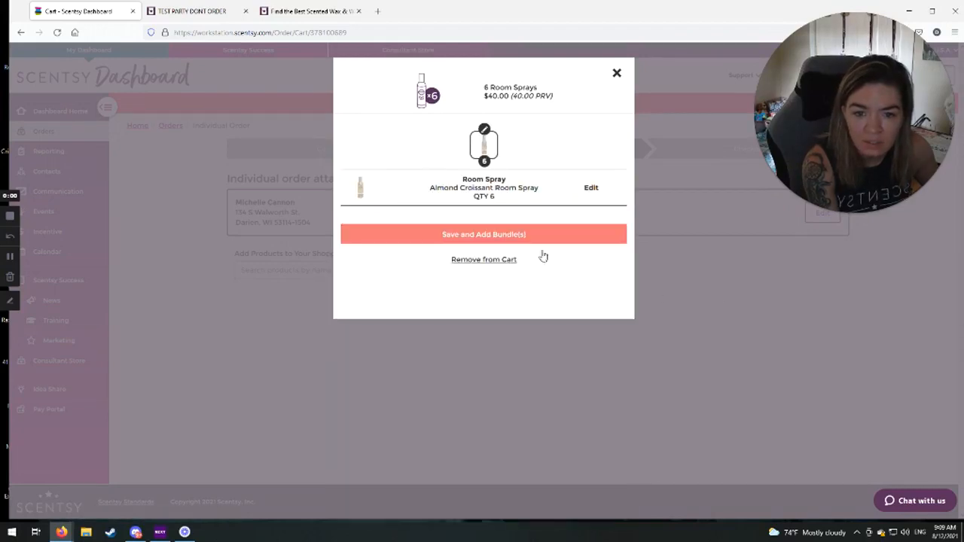
{"action": "left_click", "coordinate": [486, 235]}
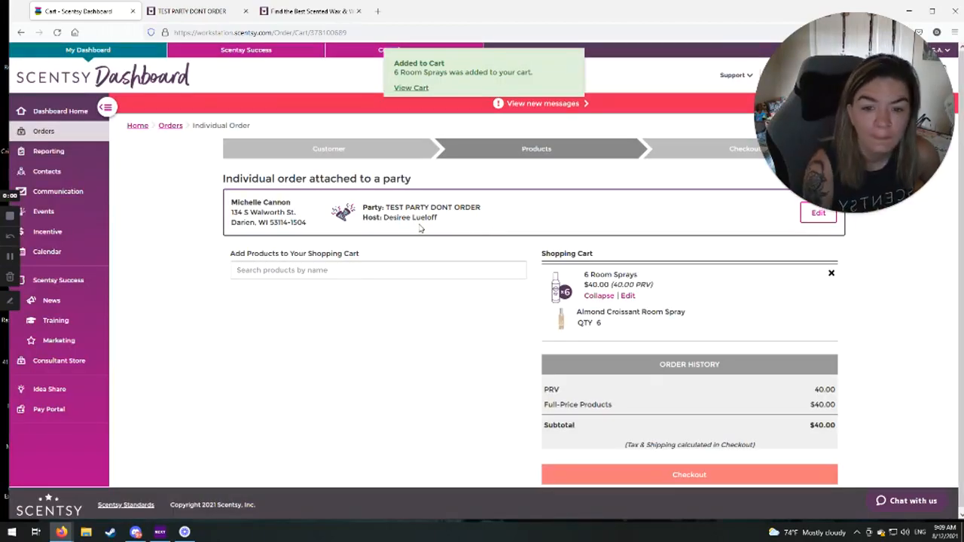
Proceed to checkout with the cart and choose Economy ($6.00) as the shipping option.
{"action": "scroll", "coordinate": [696, 423], "scroll_direction": "down", "scroll_amount": 1}
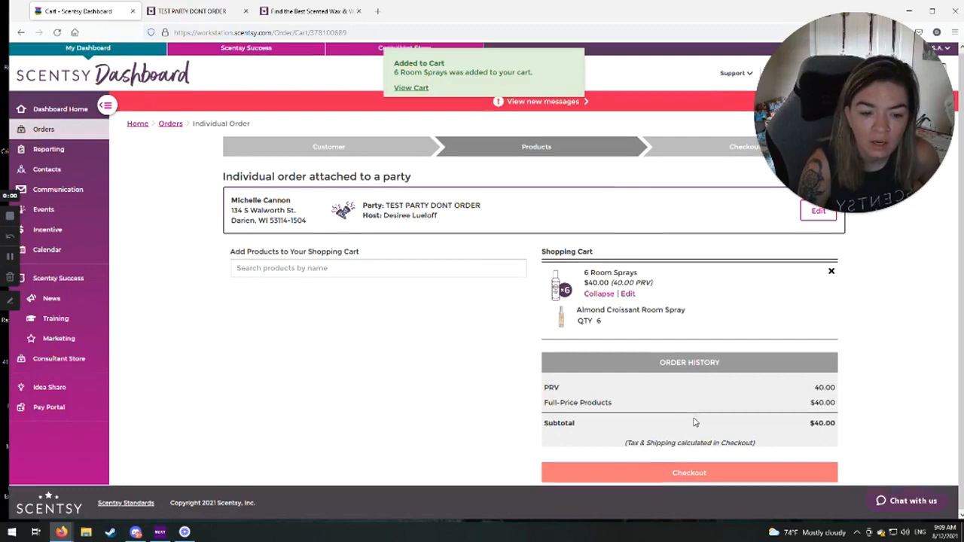
{"action": "left_click", "coordinate": [683, 475]}
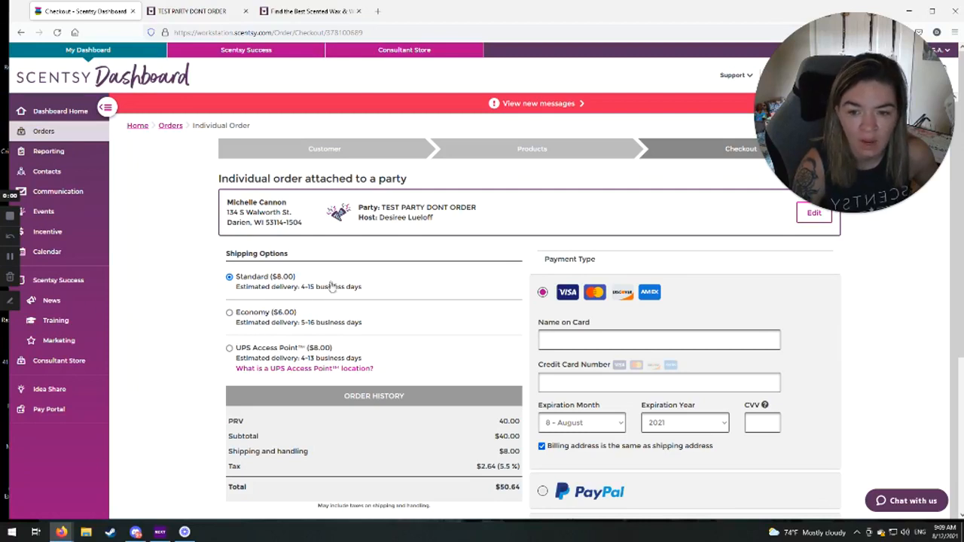
{"action": "left_click", "coordinate": [230, 312]}
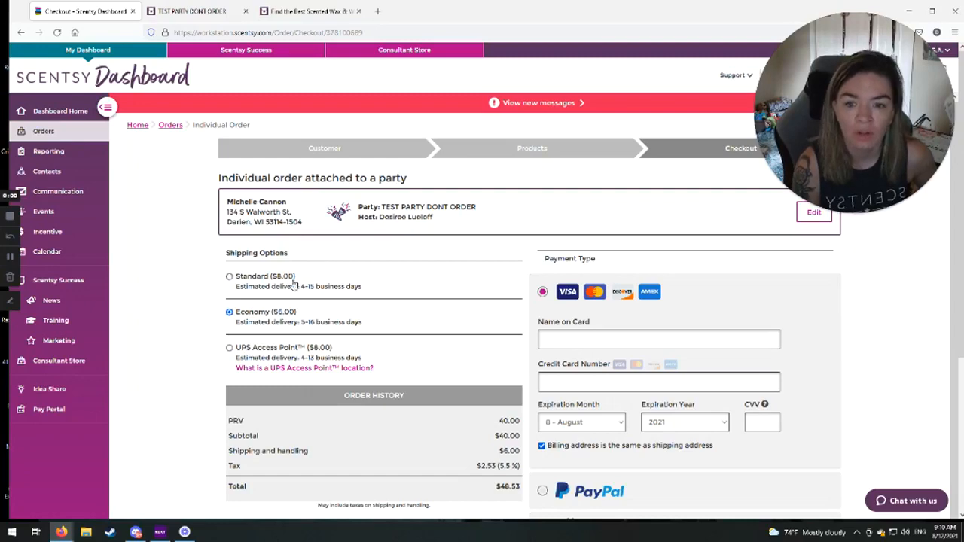
Highlight the order's tax amount and look through the PayPal, Pay Portal and Gift certificate payment types.
{"action": "scroll", "coordinate": [255, 332], "scroll_direction": "down", "scroll_amount": 2}
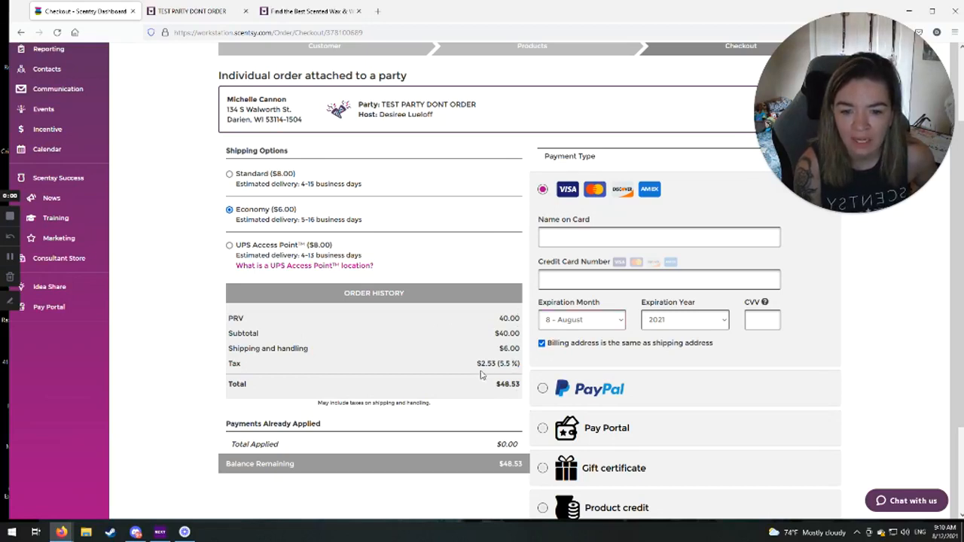
{"action": "left_click_drag", "start_coordinate": [475, 364], "coordinate": [523, 369]}
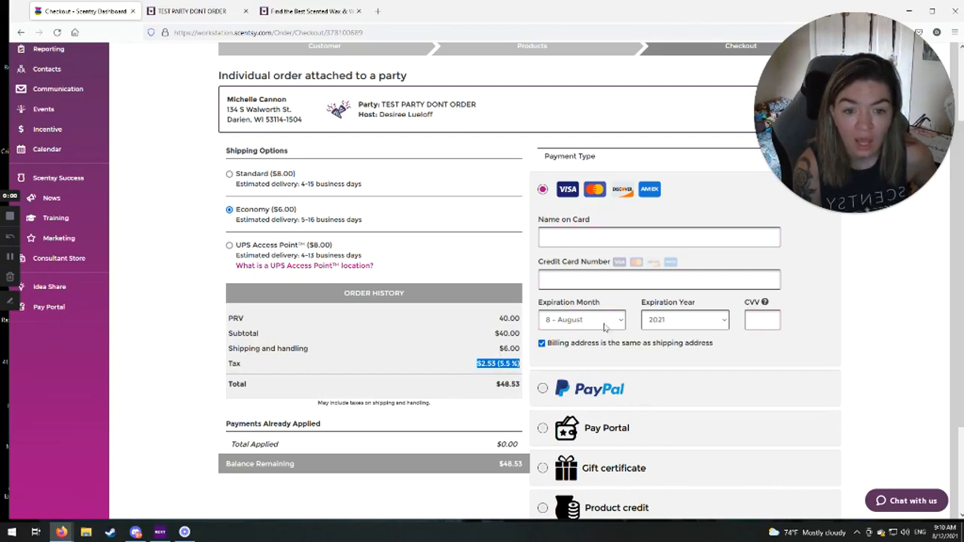
{"action": "left_click", "coordinate": [577, 393]}
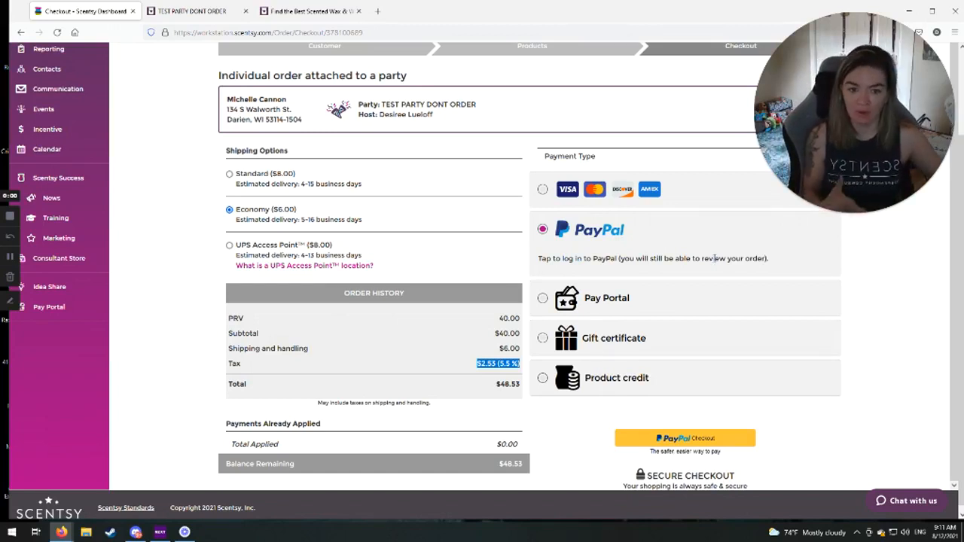
{"action": "left_click", "coordinate": [548, 298]}
{"action": "left_click", "coordinate": [547, 299]}
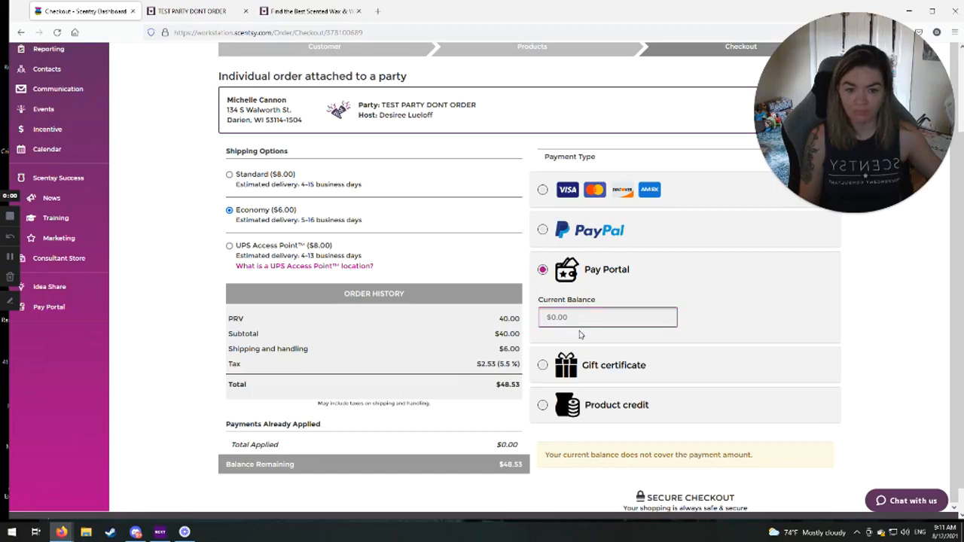
{"action": "left_click", "coordinate": [608, 366]}
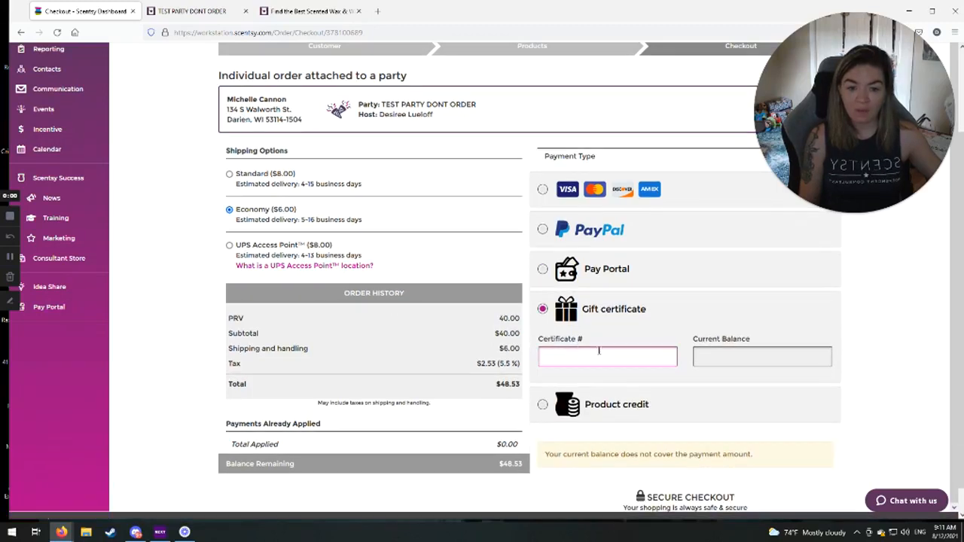
Choose Product credit as the payment type and add a split payment of 15.21 from it.
{"action": "left_click", "coordinate": [544, 406]}
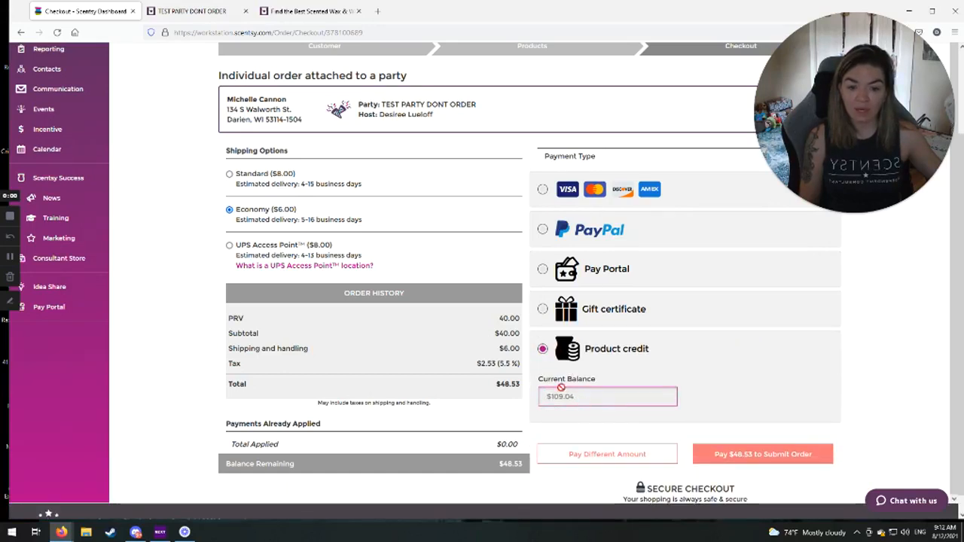
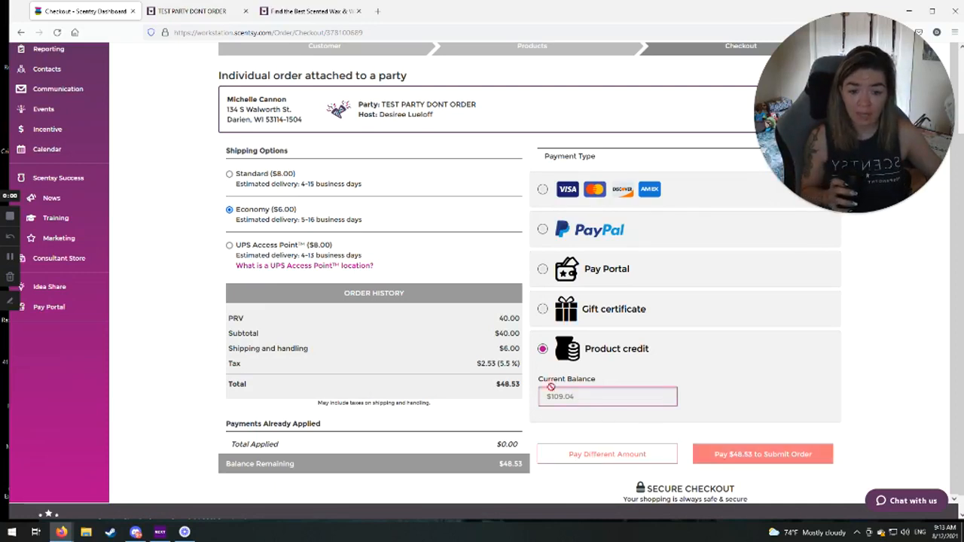
{"action": "left_click", "coordinate": [589, 456]}
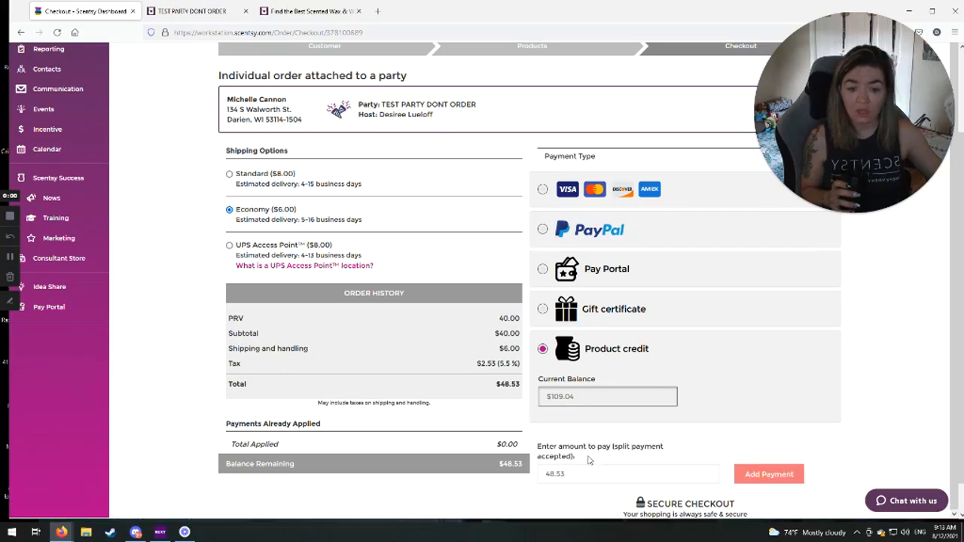
{"action": "triple_click", "coordinate": [585, 474]}
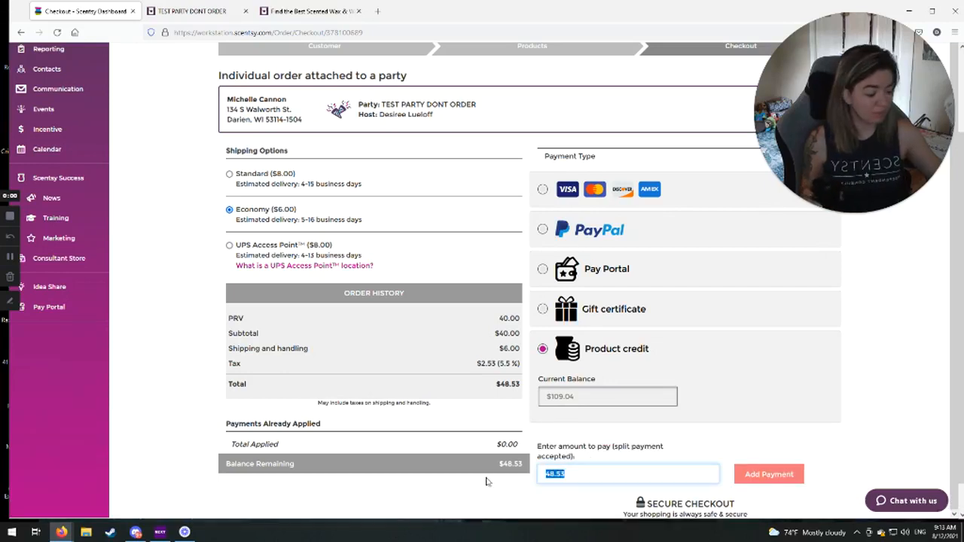
{"action": "type", "text": "15"}
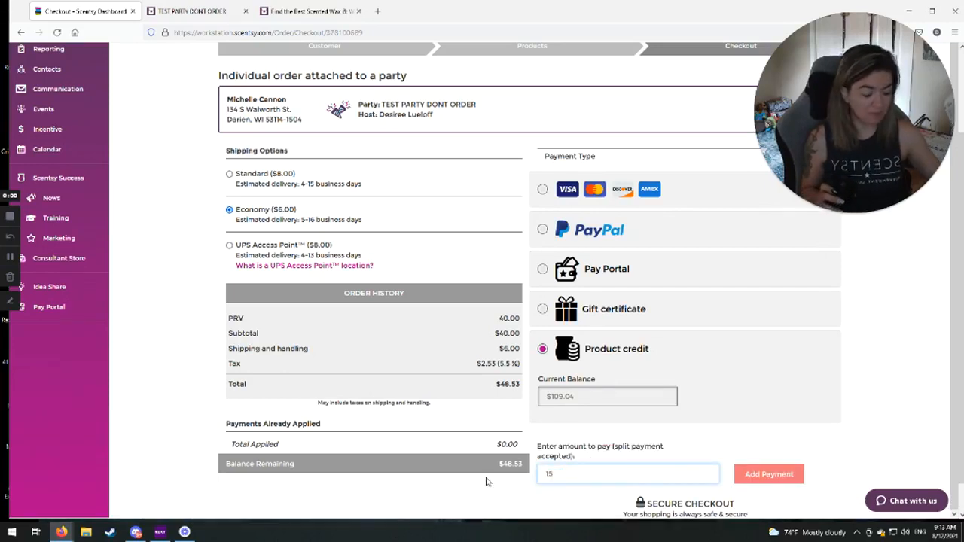
{"action": "type", "text": ".23"}
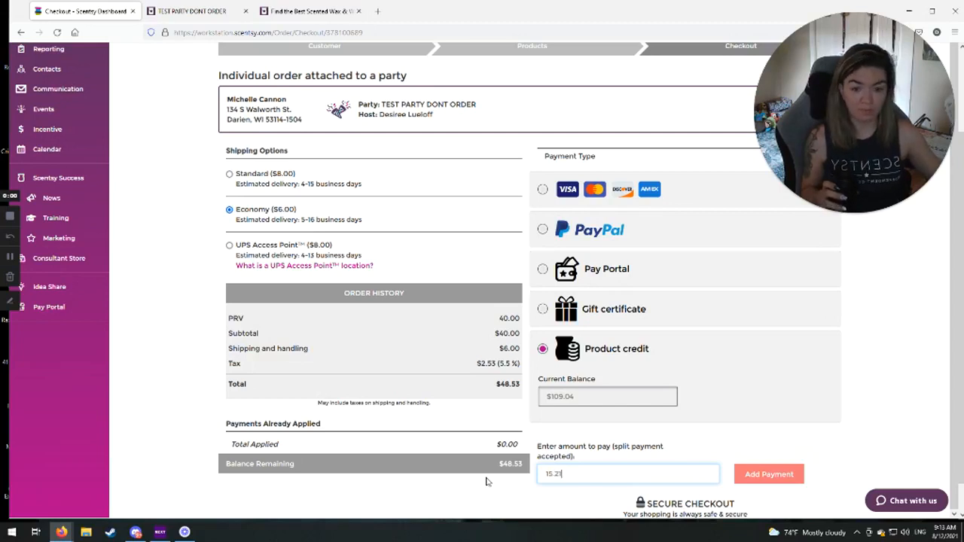
{"action": "type", "text": "1"}
{"action": "left_click", "coordinate": [753, 475]}
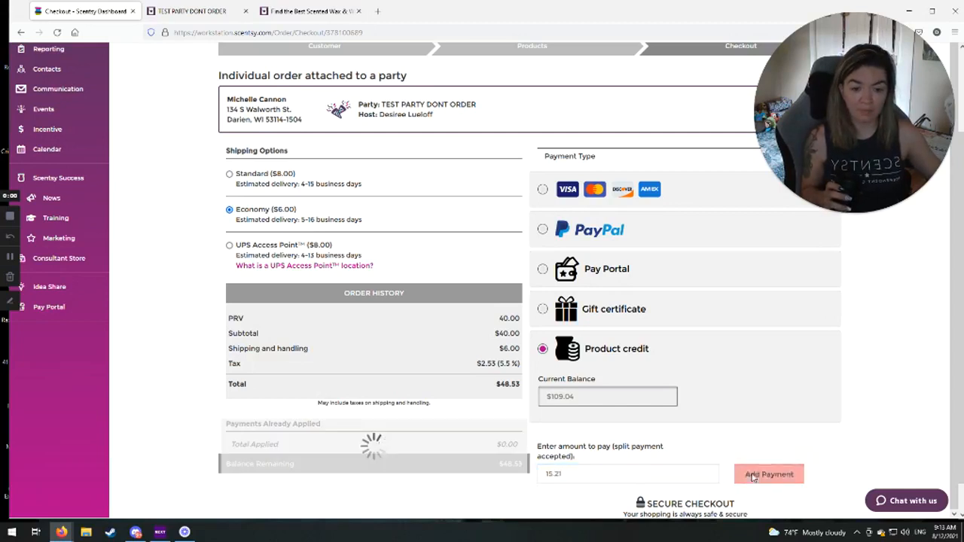
Examine the credit card payment form and its separate billing address fields, and return to Product credit.
{"action": "scroll", "coordinate": [580, 375], "scroll_direction": "down", "scroll_amount": 1}
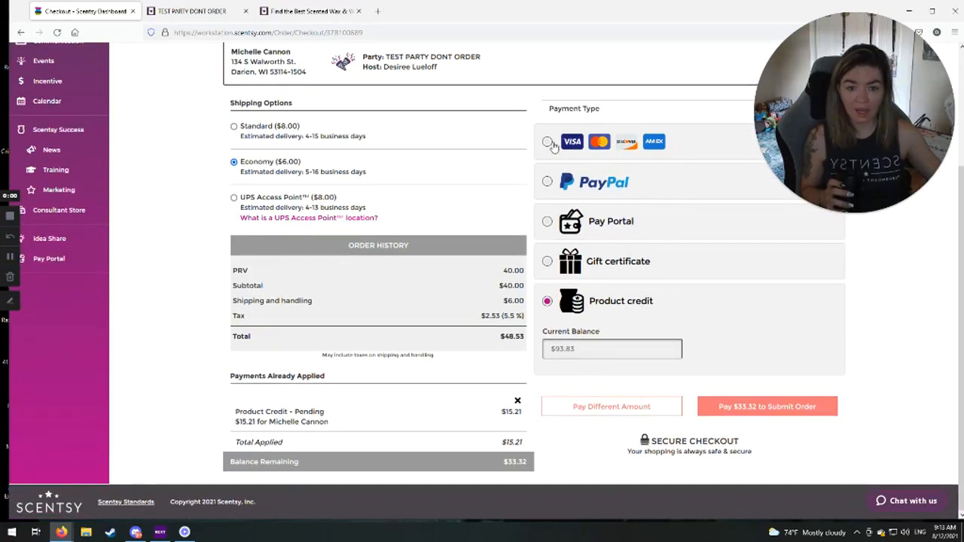
{"action": "left_click", "coordinate": [548, 142]}
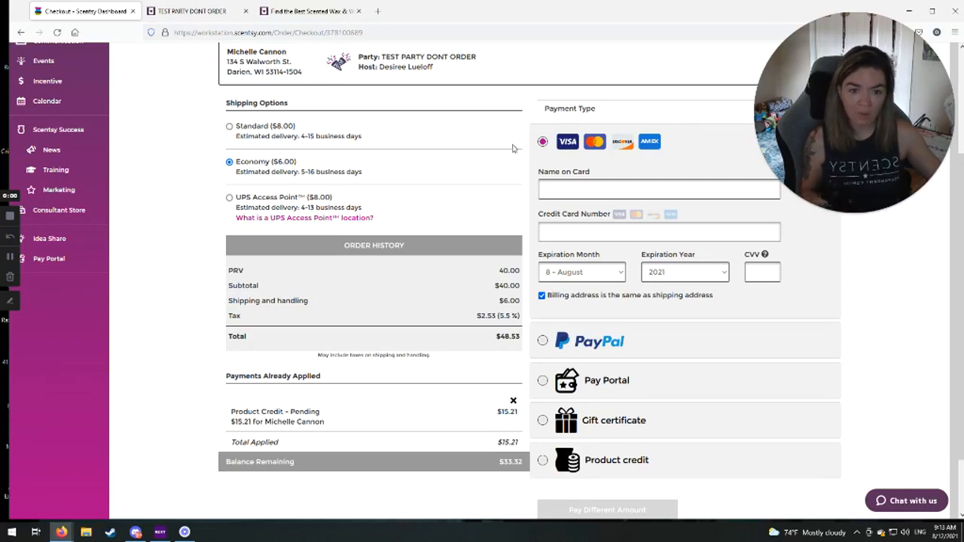
{"action": "left_click", "coordinate": [547, 189]}
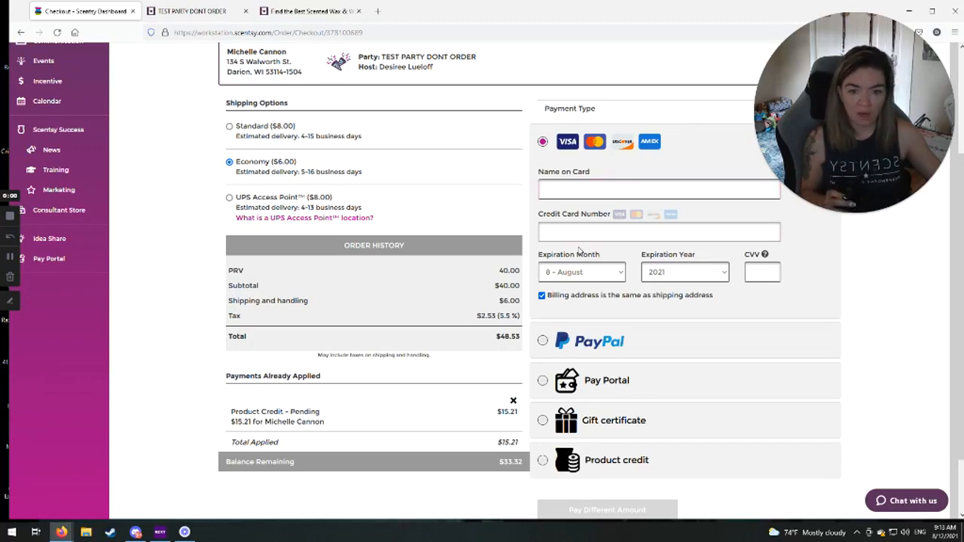
{"action": "left_click", "coordinate": [773, 272]}
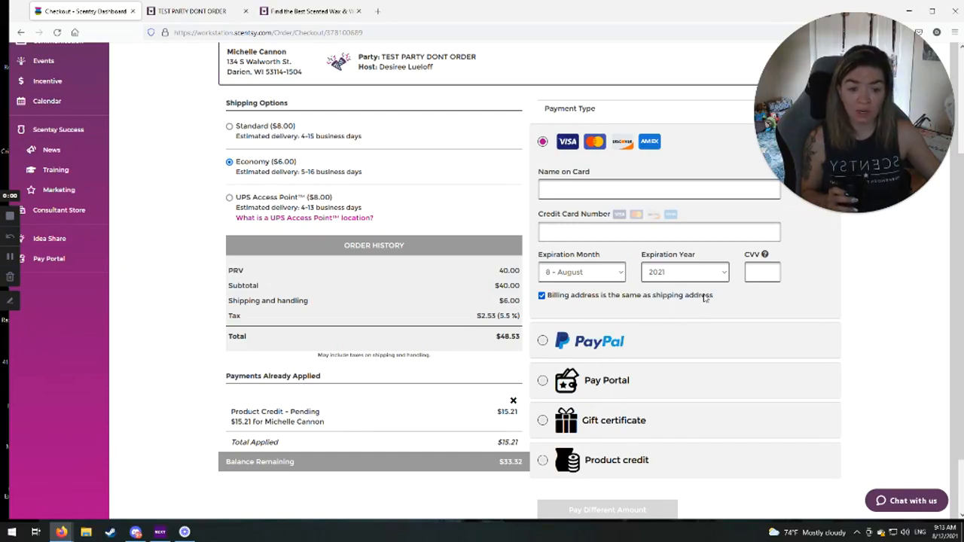
{"action": "left_click", "coordinate": [542, 295]}
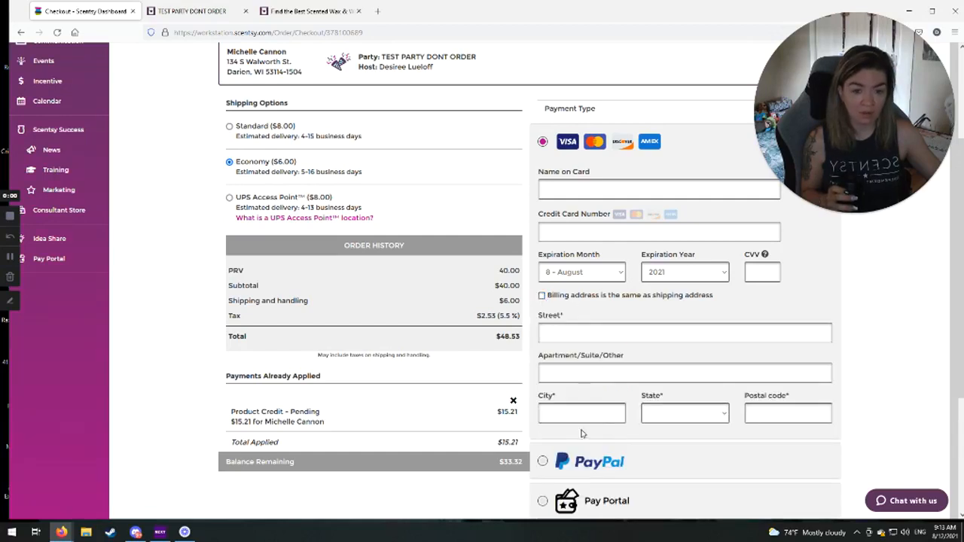
{"action": "left_click", "coordinate": [542, 295]}
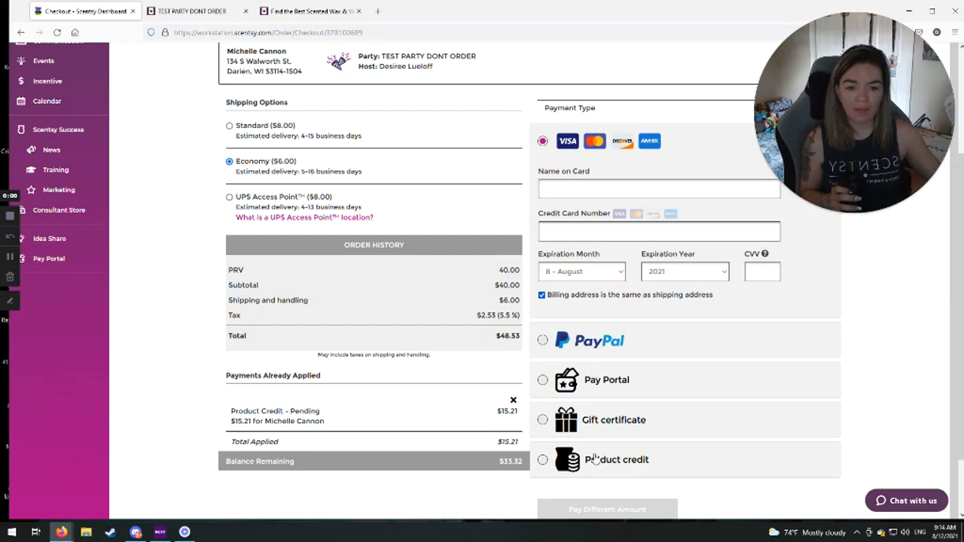
{"action": "scroll", "coordinate": [595, 452], "scroll_direction": "down", "scroll_amount": 2}
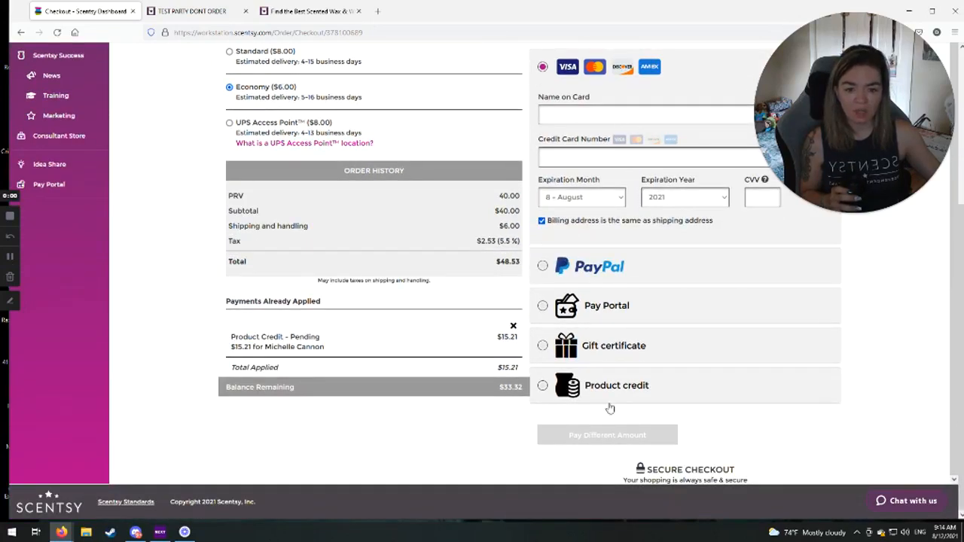
{"action": "left_click", "coordinate": [544, 385]}
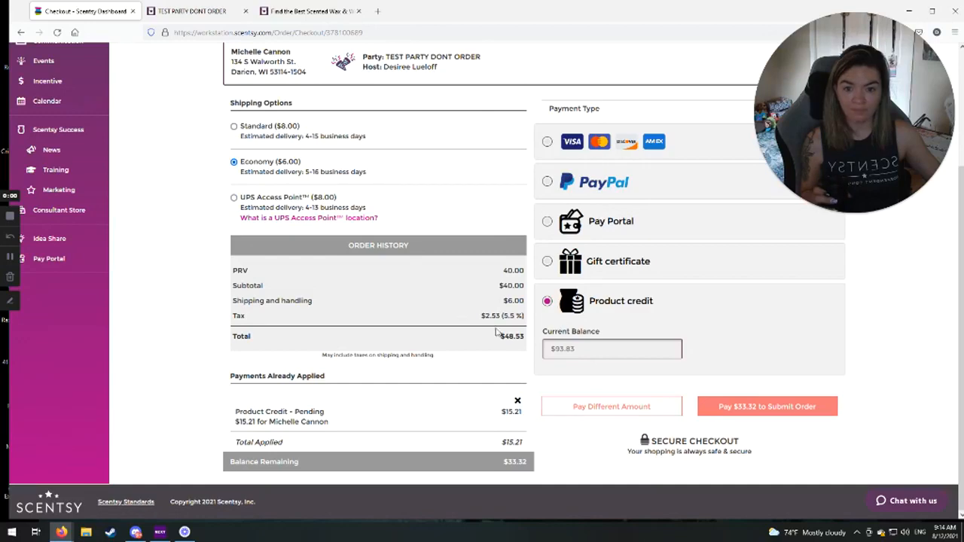
Leave the checkout without submitting the order and go back to the Orders page.
{"action": "scroll", "coordinate": [497, 331], "scroll_direction": "up", "scroll_amount": 3}
{"action": "scroll", "coordinate": [334, 327], "scroll_direction": "down", "scroll_amount": 2}
{"action": "scroll", "coordinate": [312, 284], "scroll_direction": "up", "scroll_amount": 2}
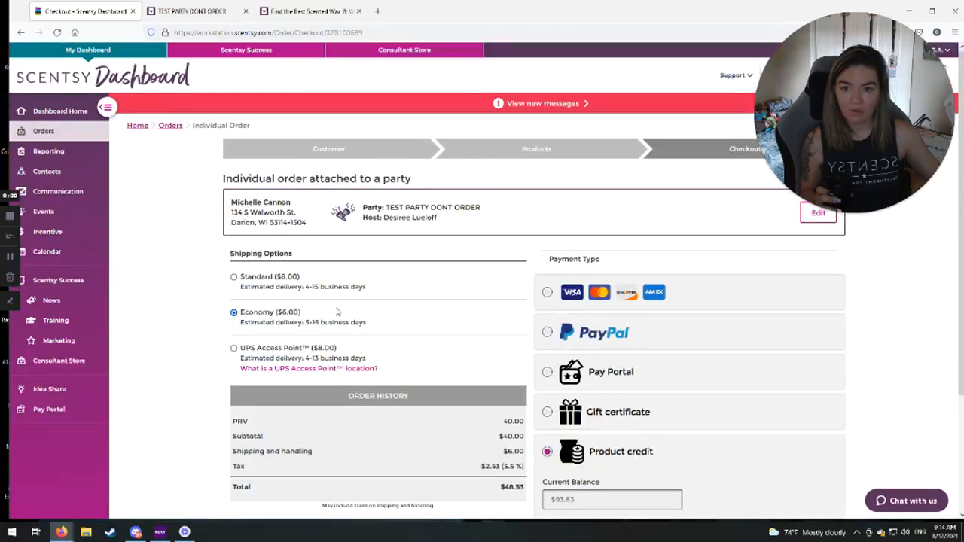
{"action": "left_click_drag", "start_coordinate": [833, 98], "coordinate": [833, 175]}
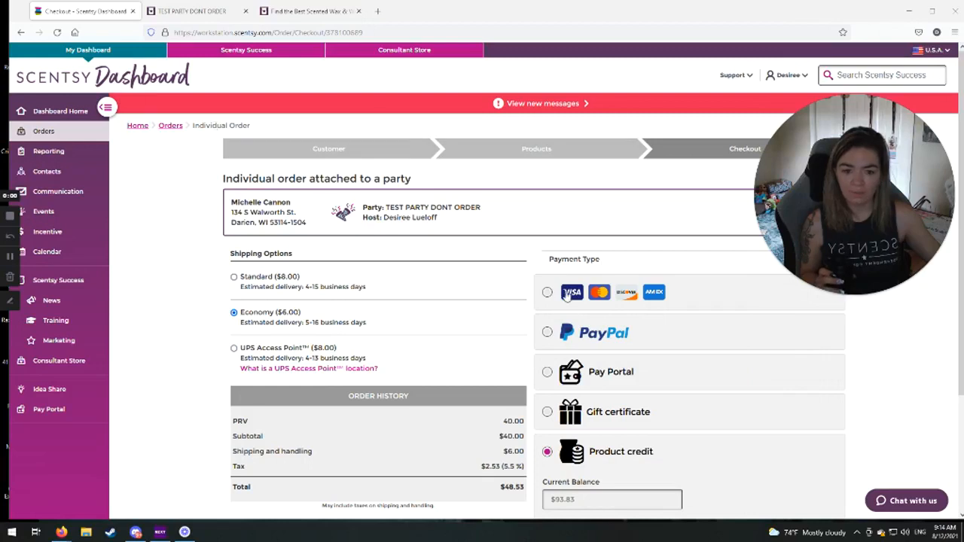
{"action": "left_click", "coordinate": [170, 126]}
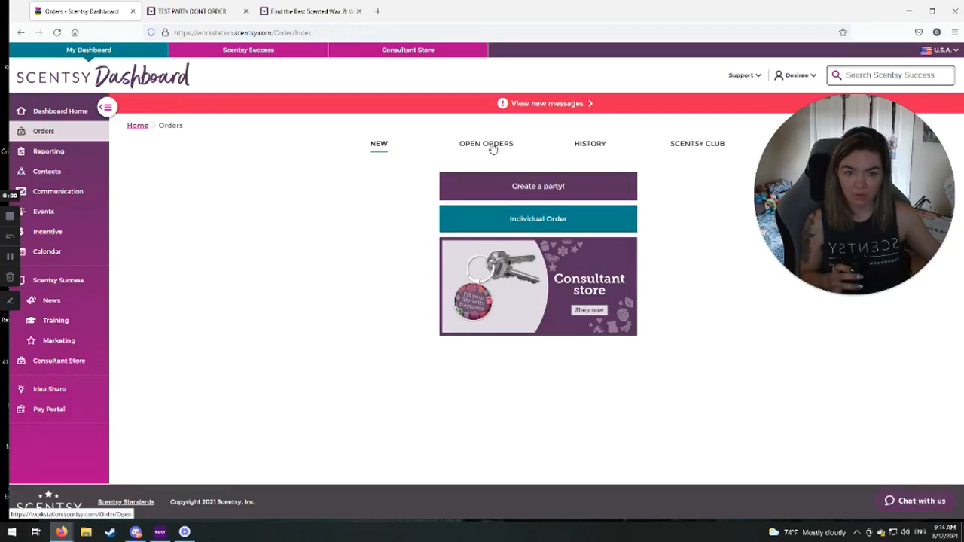
Show the open orders and bring up the delete confirmation for the party-attached individual order, choosing to keep the order.
{"action": "left_click", "coordinate": [493, 148]}
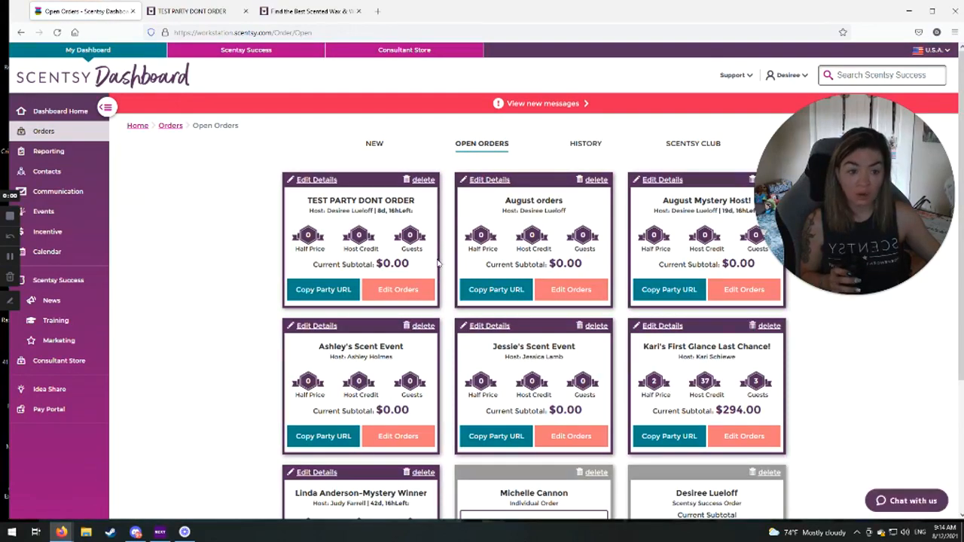
{"action": "scroll", "coordinate": [437, 263], "scroll_direction": "down", "scroll_amount": 5}
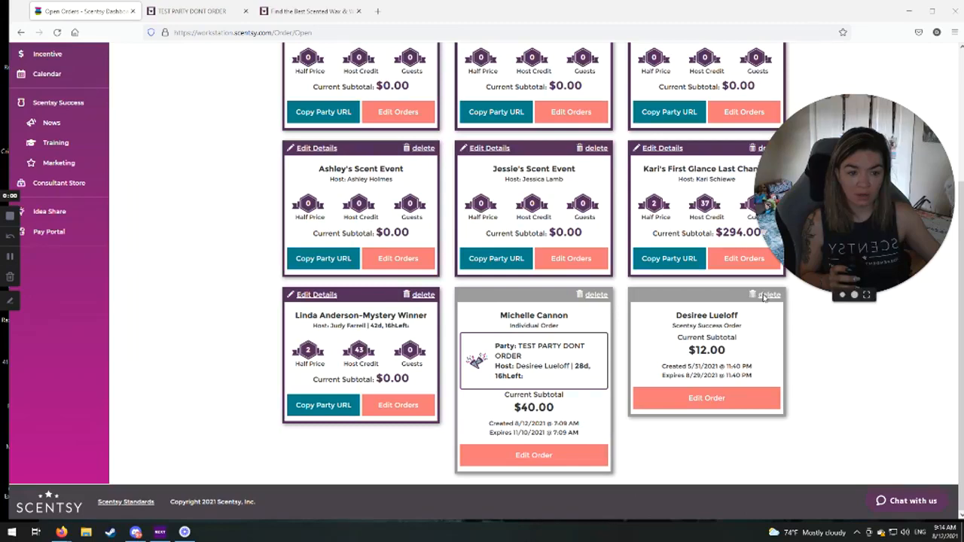
{"action": "left_click", "coordinate": [597, 296]}
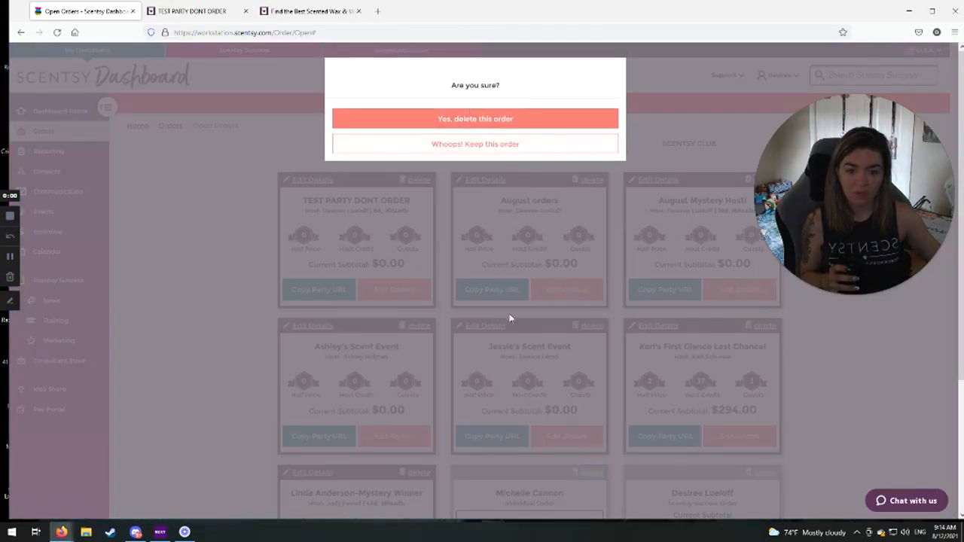
{"action": "left_click", "coordinate": [487, 145]}
Highlight the current subtotal of the open Scentsy Success order.
{"action": "scroll", "coordinate": [522, 407], "scroll_direction": "down", "scroll_amount": 5}
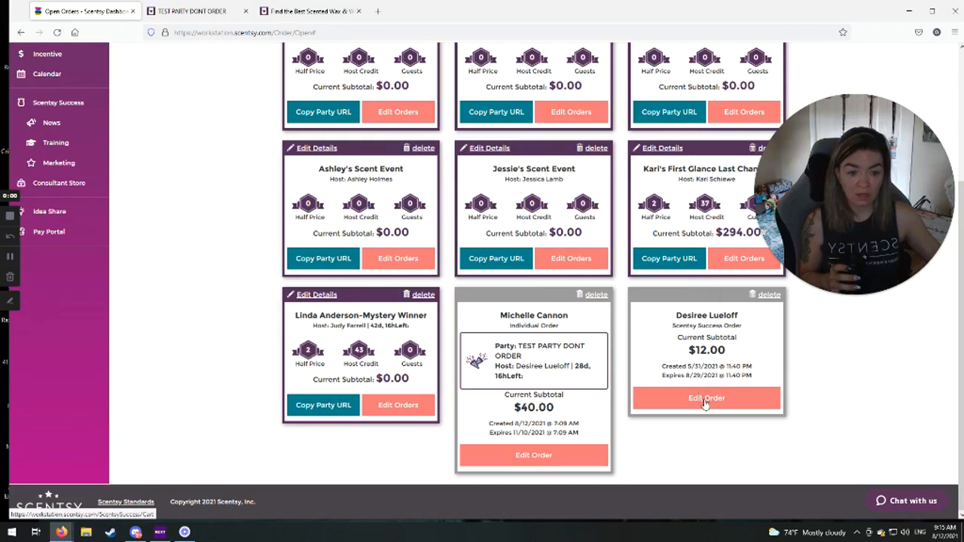
{"action": "left_click_drag", "start_coordinate": [687, 351], "coordinate": [731, 362]}
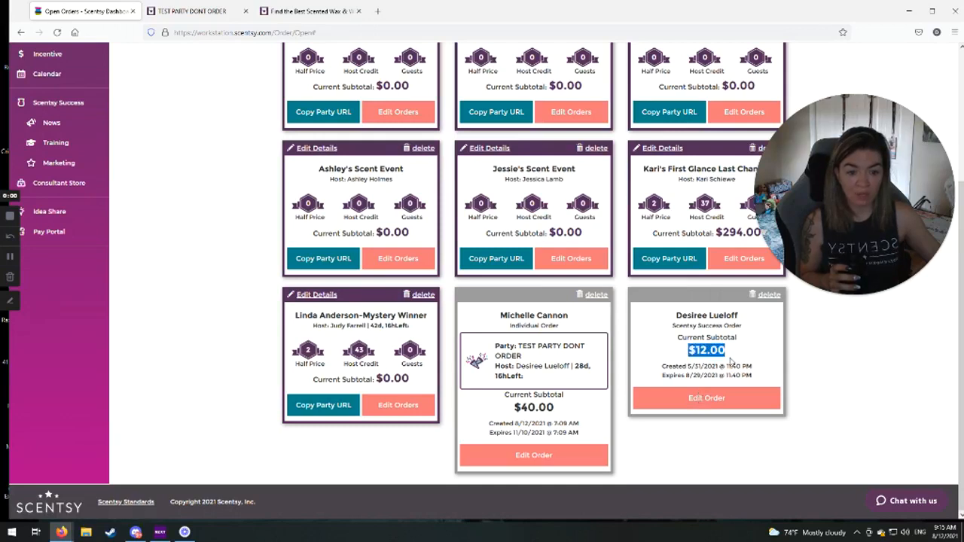
{"action": "left_click", "coordinate": [769, 296]}
{"action": "left_click", "coordinate": [753, 297]}
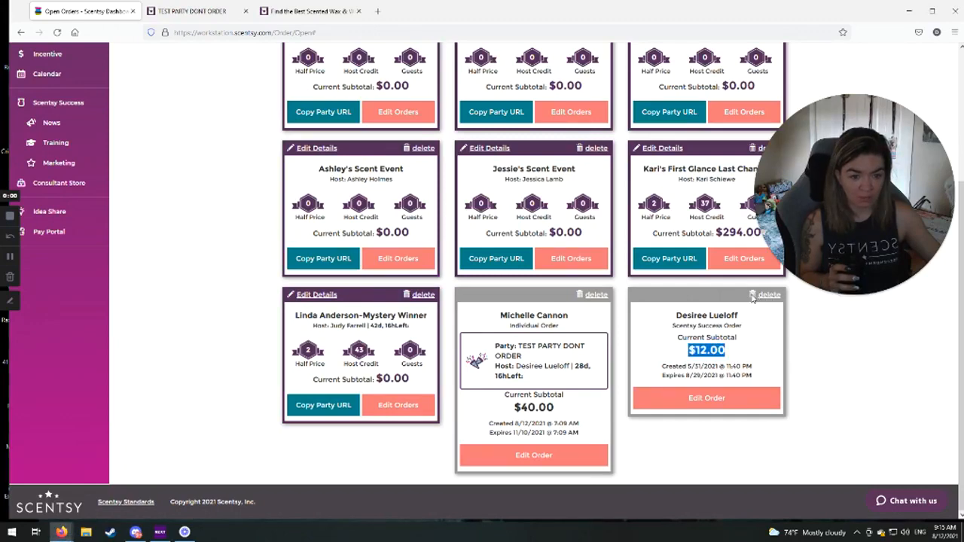
Open the Scentsy Success order's cart and try to set the English Harvest Brochure 2021 quantity to 0.
{"action": "left_click", "coordinate": [728, 405]}
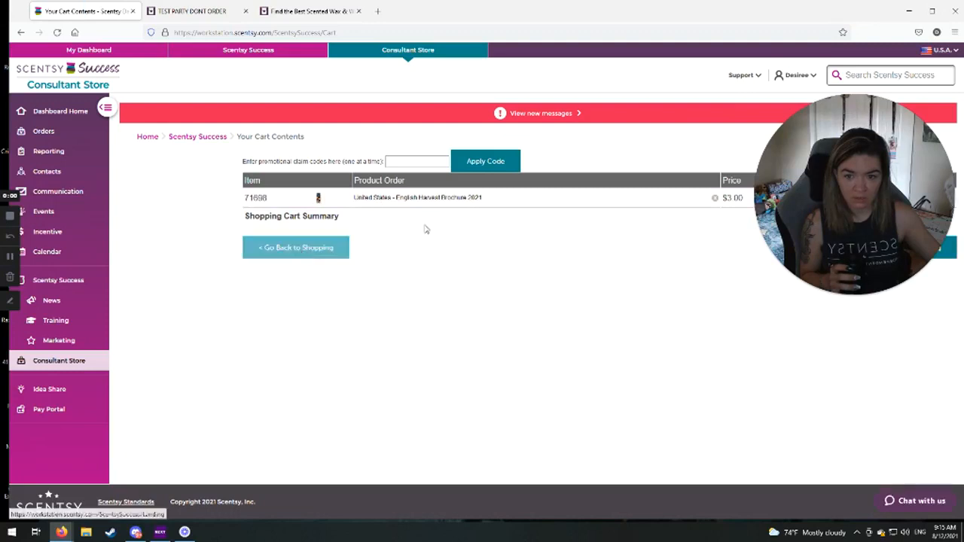
{"action": "left_click_drag", "start_coordinate": [843, 166], "coordinate": [822, 373]}
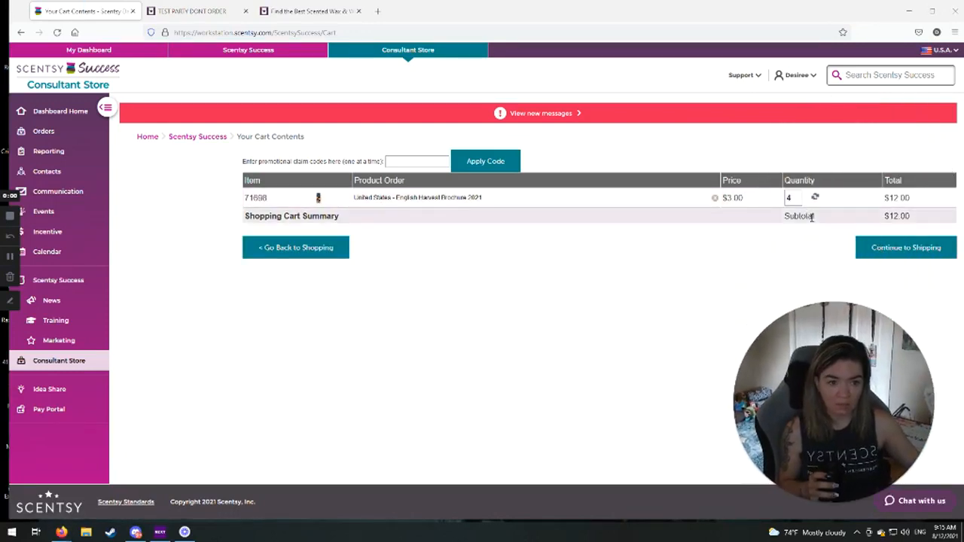
{"action": "double_click", "coordinate": [792, 197]}
{"action": "type", "text": "0"}
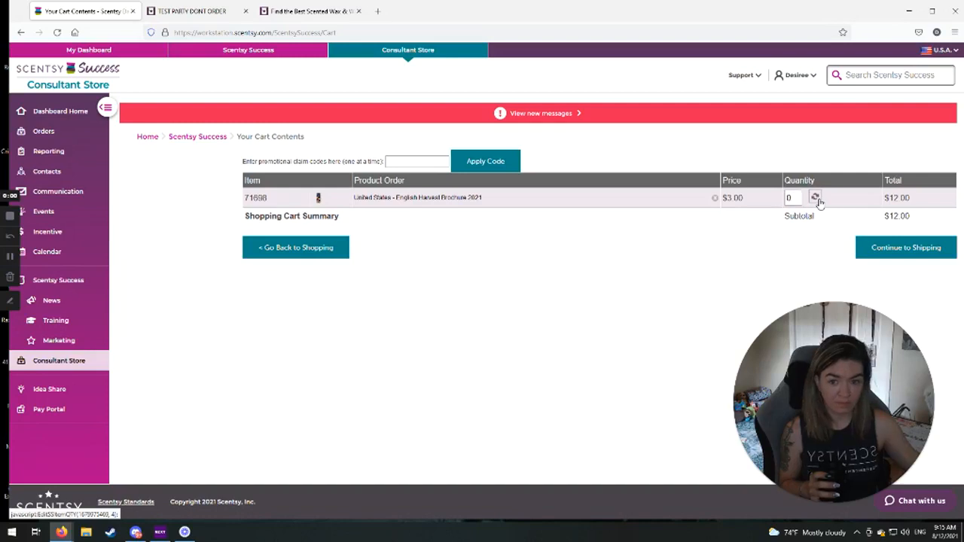
{"action": "left_click", "coordinate": [815, 198]}
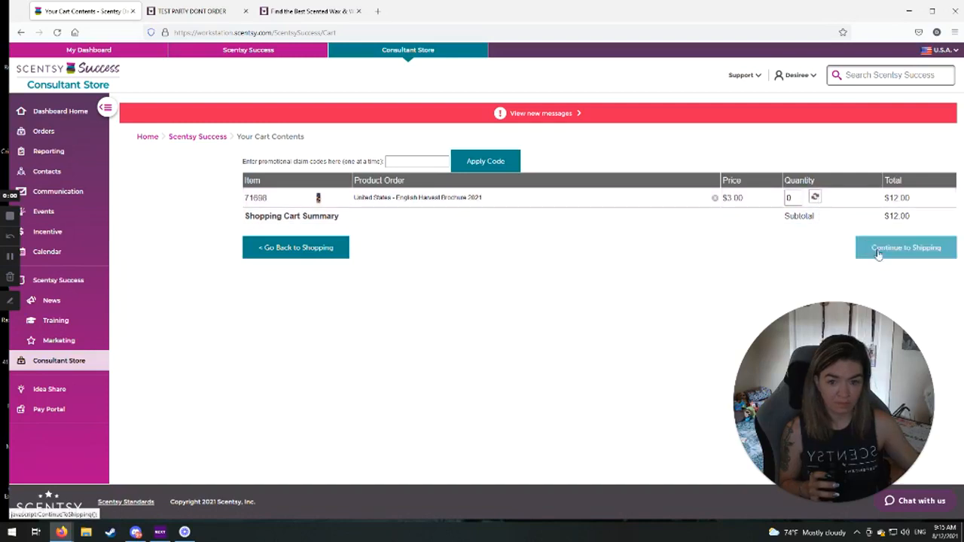
Leave the Consultant Store cart for the open orders and delete the Scentsy Success order there.
{"action": "left_click", "coordinate": [317, 247]}
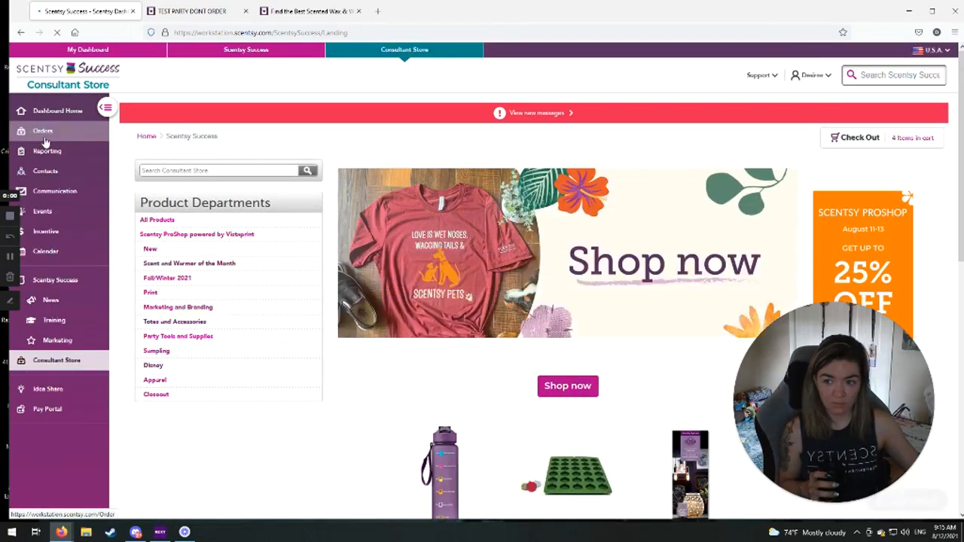
{"action": "left_click", "coordinate": [42, 149]}
{"action": "left_click", "coordinate": [469, 145]}
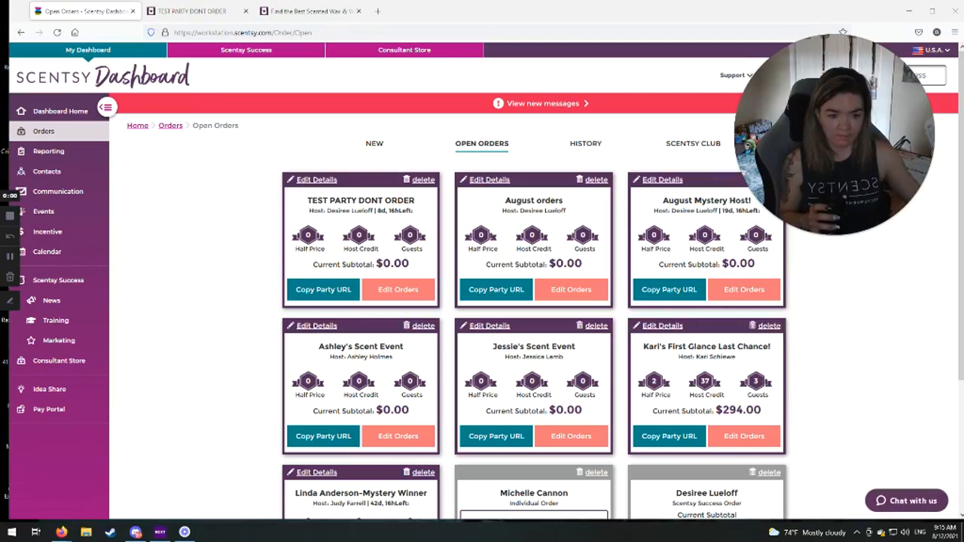
{"action": "left_click", "coordinate": [768, 473]}
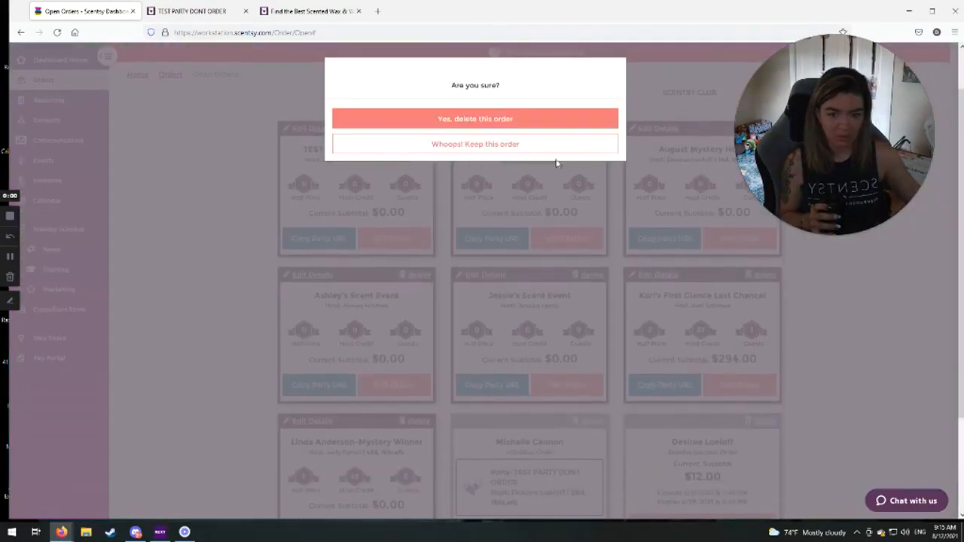
{"action": "left_click", "coordinate": [482, 119]}
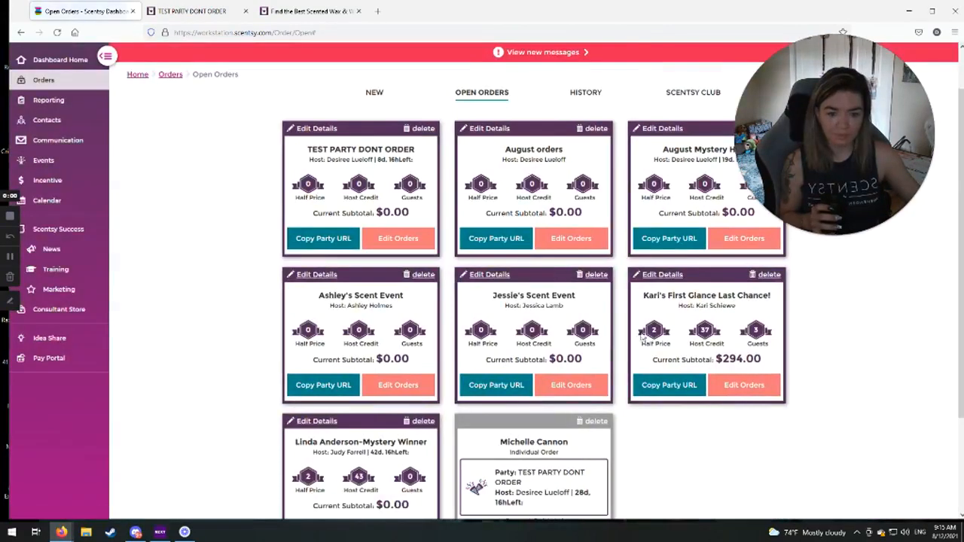
Reopen the individual order attached to TEST PARTY DONT ORDER and add the product Shade Only - Reach by searching "sh".
{"action": "scroll", "coordinate": [641, 339], "scroll_direction": "down", "scroll_amount": 3}
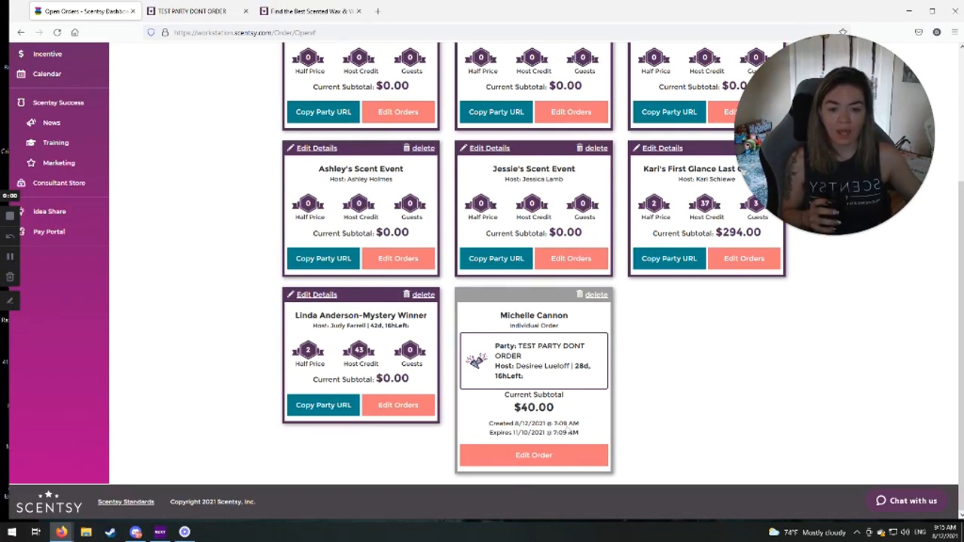
{"action": "left_click", "coordinate": [549, 456]}
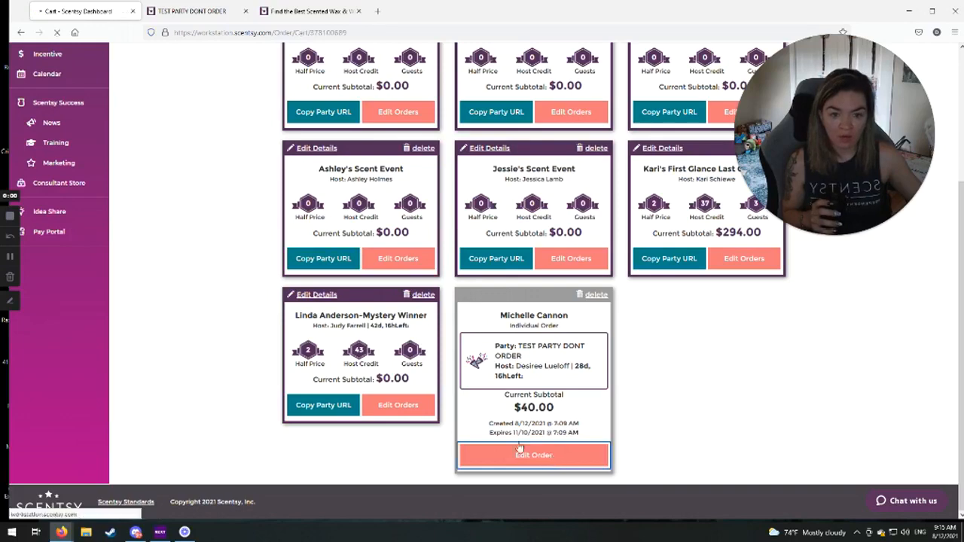
{"action": "left_click", "coordinate": [312, 268]}
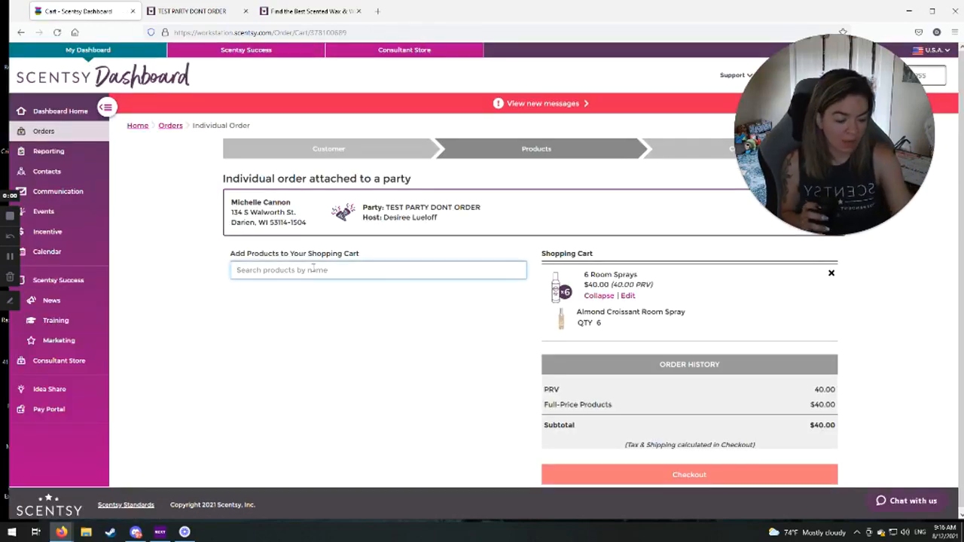
{"action": "type", "text": "ds"}
{"action": "key", "text": "BackSpace"}
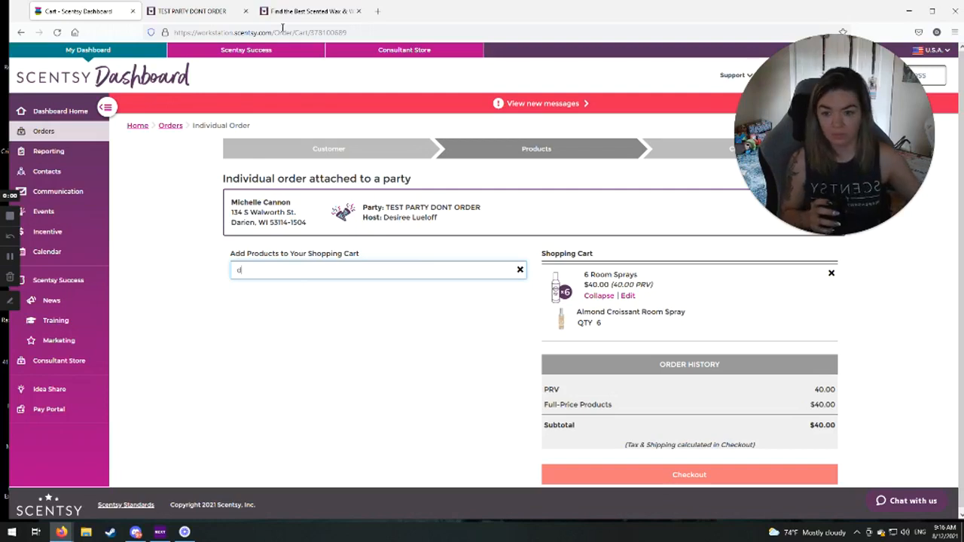
{"action": "key", "text": "BackSpace"}
{"action": "type", "text": "s"}
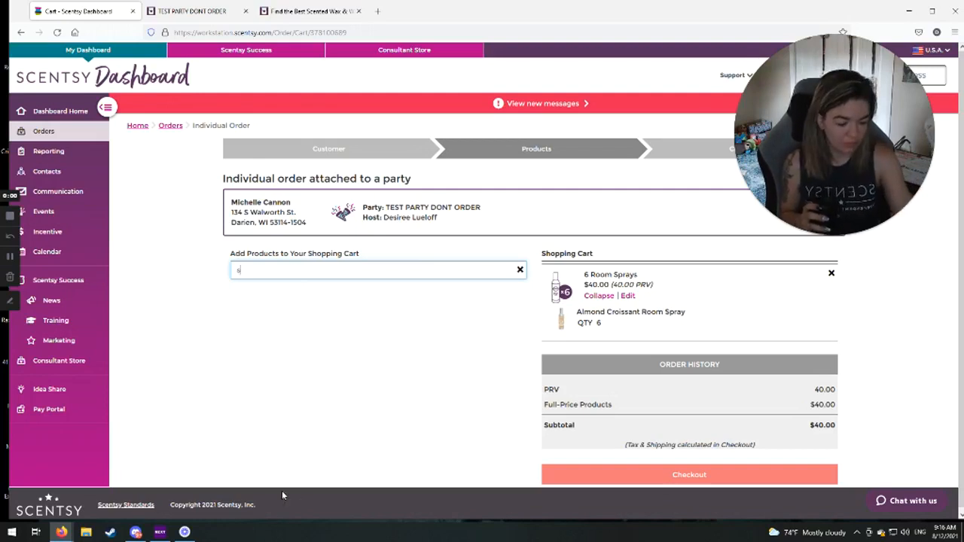
{"action": "type", "text": "h"}
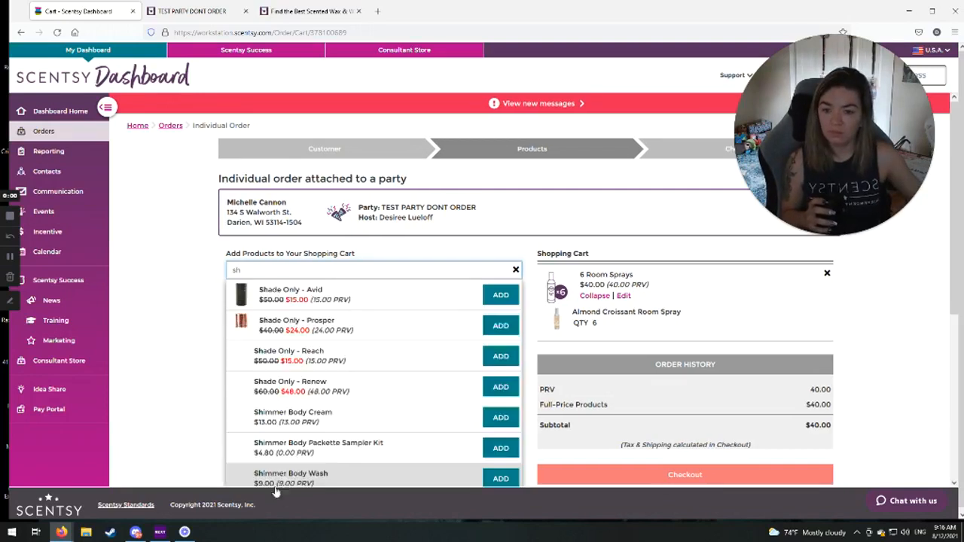
{"action": "left_click", "coordinate": [501, 357]}
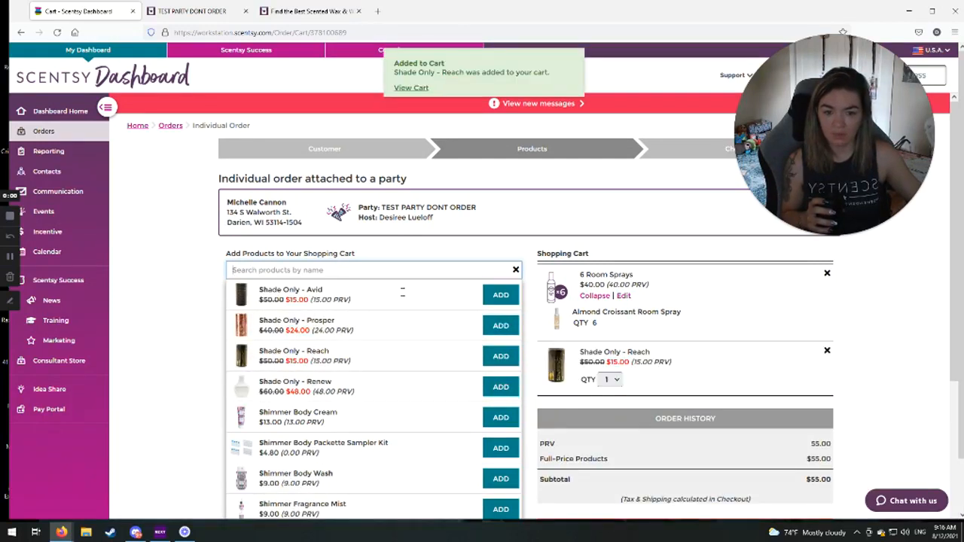
{"action": "left_click", "coordinate": [516, 269]}
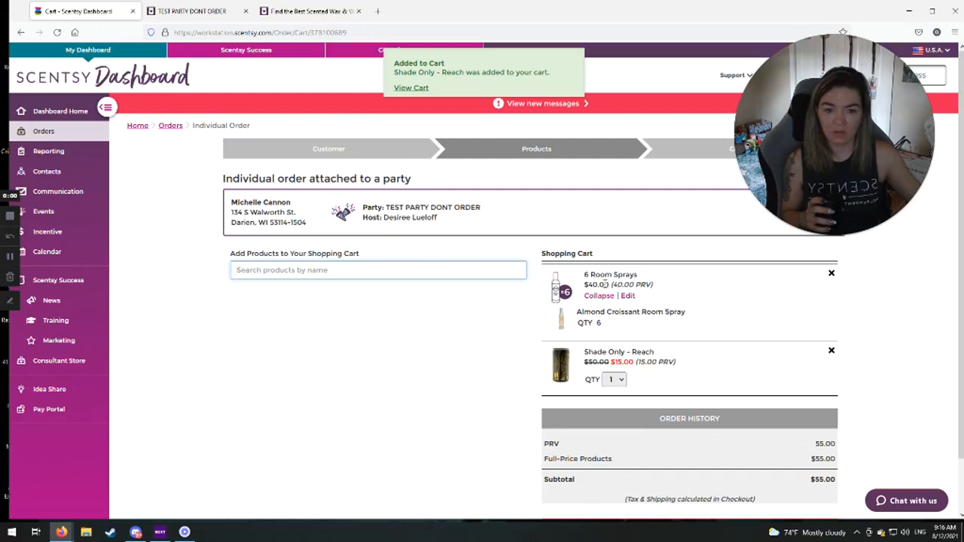
Go back to the open orders and delete the individual order attached to TEST PARTY DONT ORDER.
{"action": "left_click", "coordinate": [170, 127]}
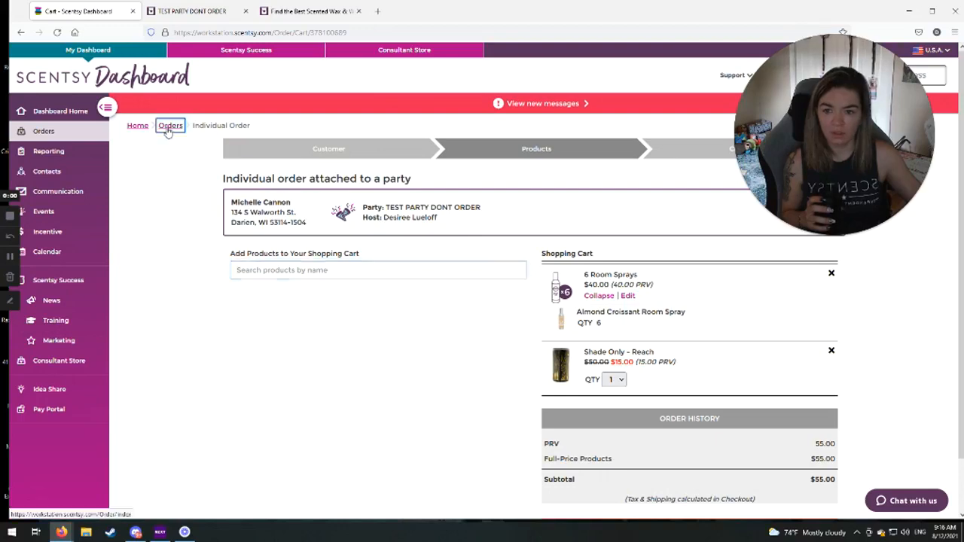
{"action": "left_click", "coordinate": [484, 144]}
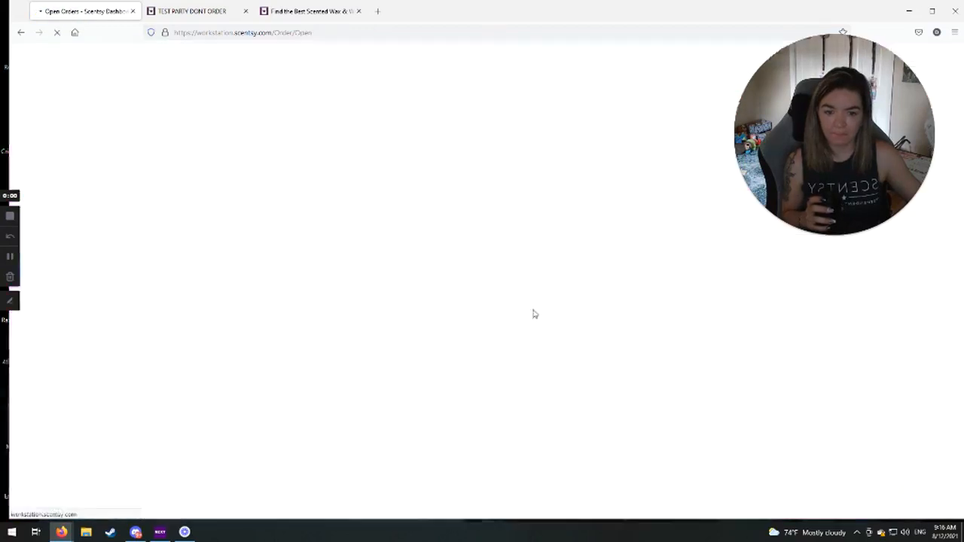
{"action": "scroll", "coordinate": [618, 391], "scroll_direction": "down", "scroll_amount": 3}
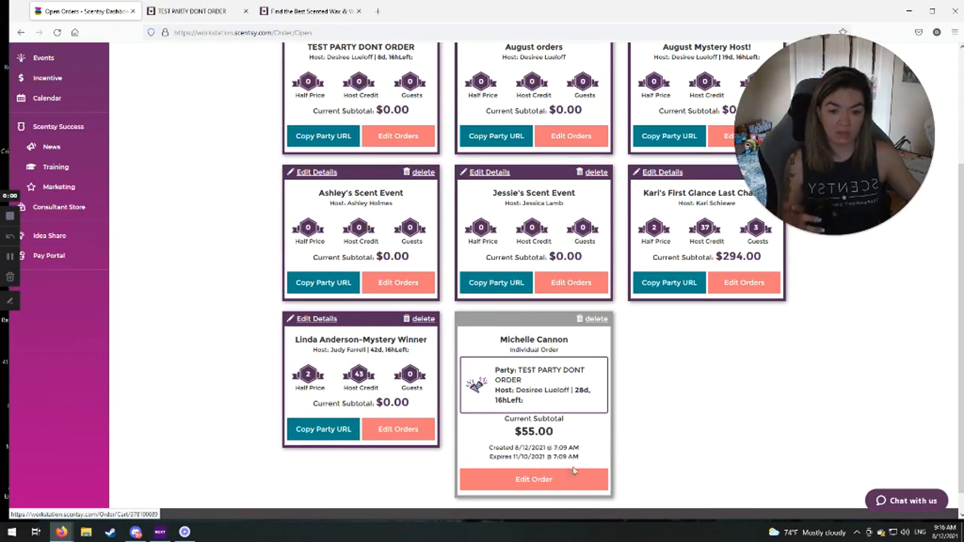
{"action": "left_click", "coordinate": [597, 319]}
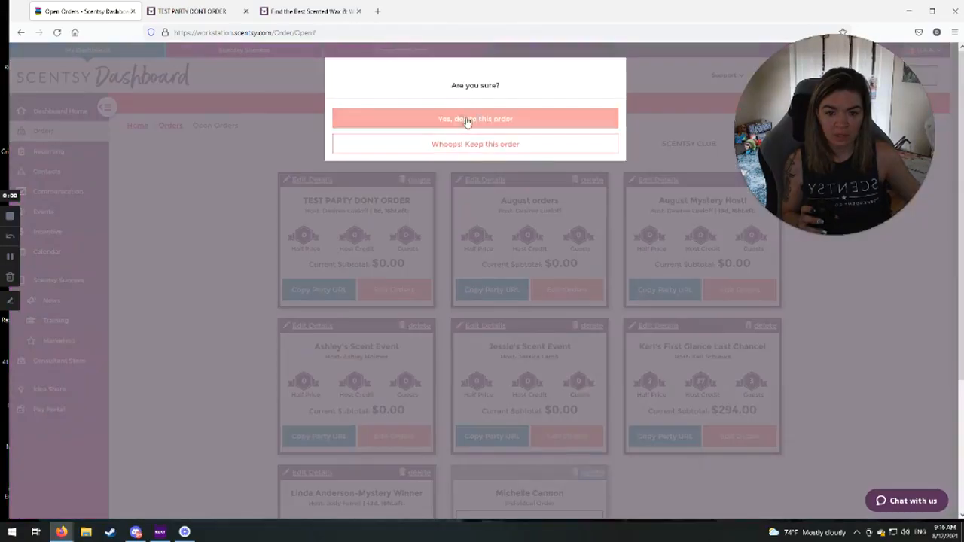
{"action": "left_click", "coordinate": [488, 120]}
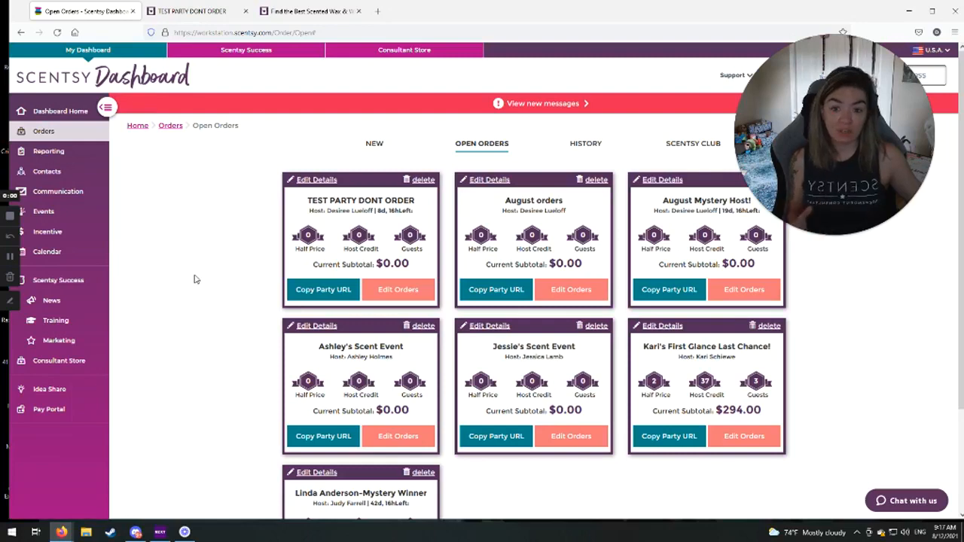
Open TEST PARTY DONT ORDER for editing and select an existing customer by name as another guest.
{"action": "left_click", "coordinate": [382, 289]}
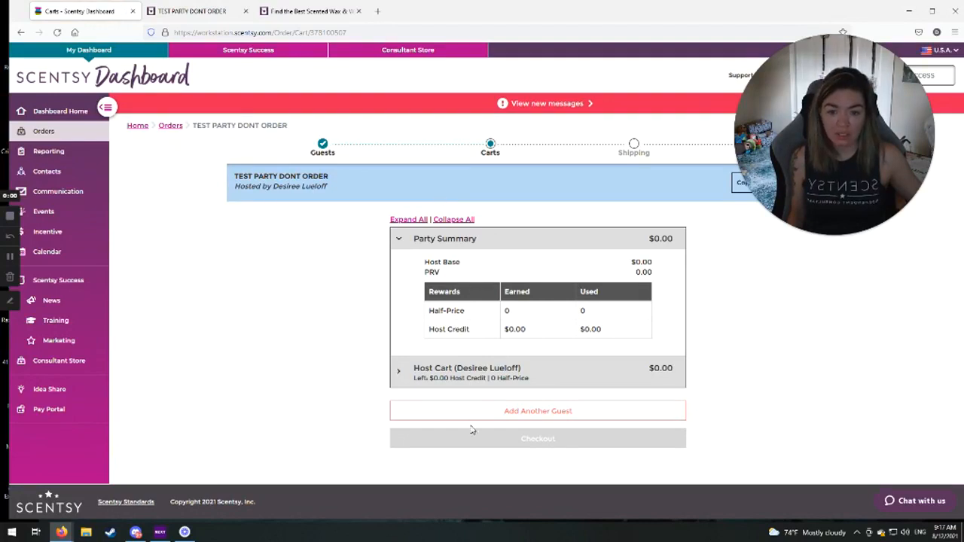
{"action": "left_click", "coordinate": [534, 410]}
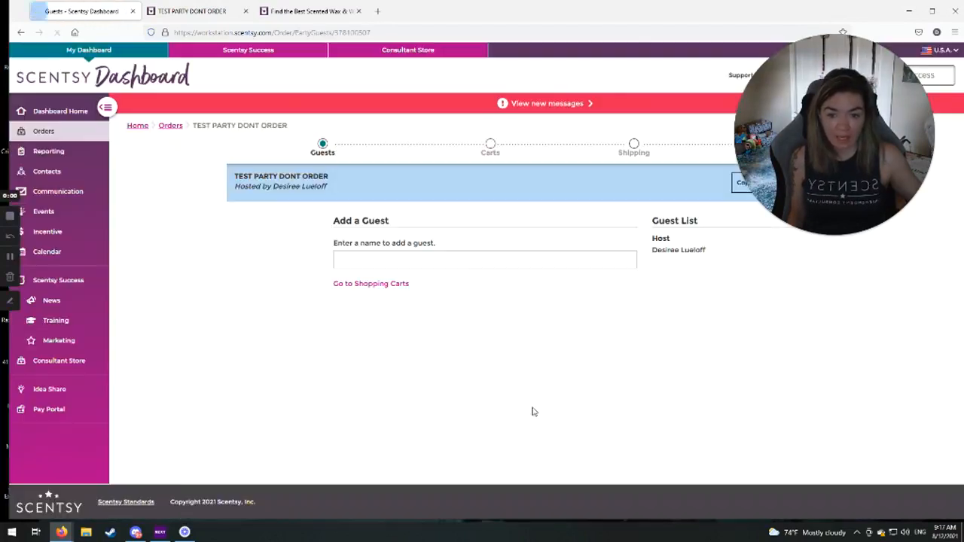
{"action": "left_click", "coordinate": [435, 254]}
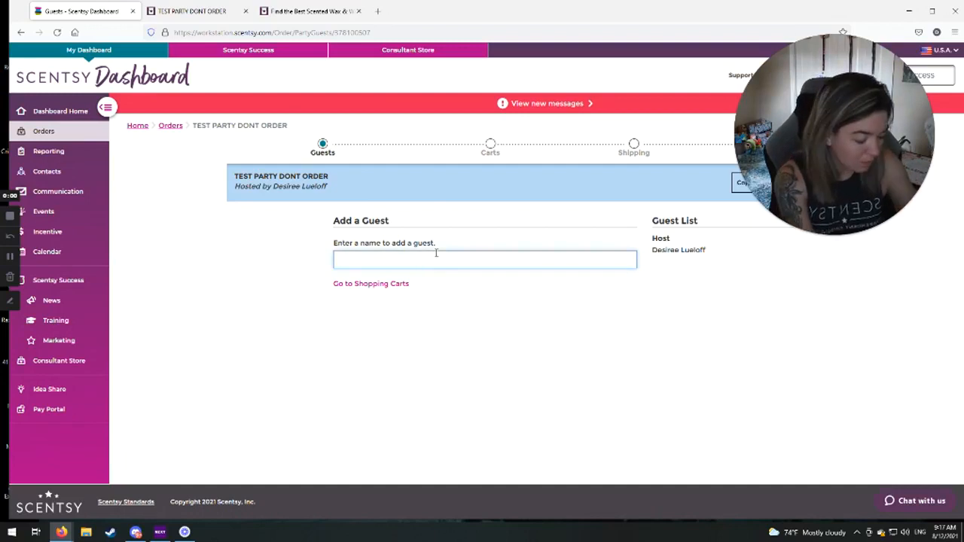
{"action": "type", "text": "mich"}
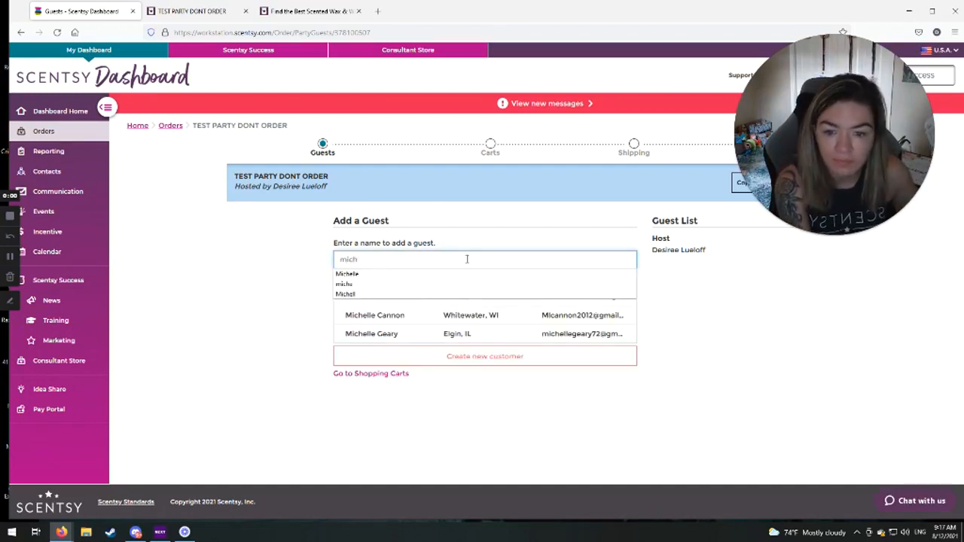
{"action": "left_click", "coordinate": [397, 316]}
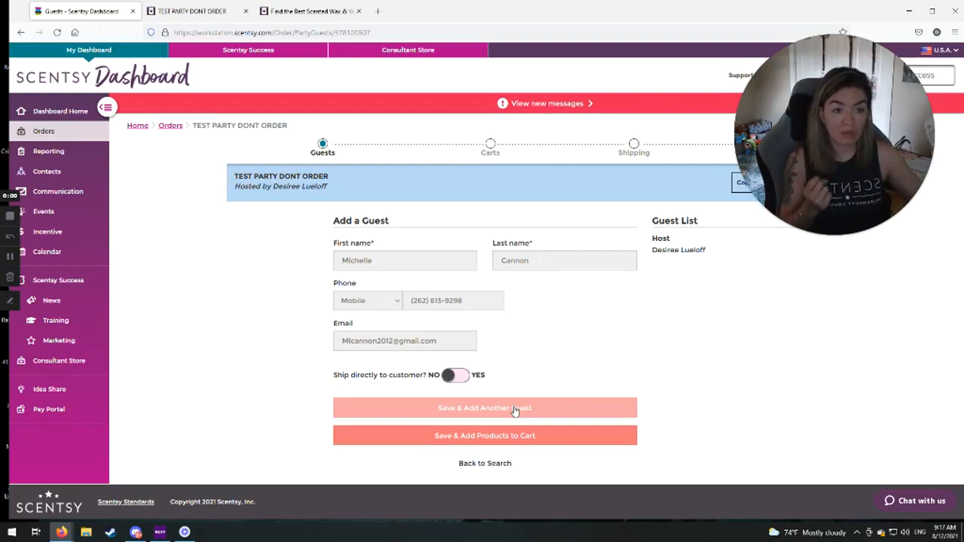
Turn on direct shipping for the guest to examine the shipping address options, and turn it back off.
{"action": "left_click", "coordinate": [456, 381]}
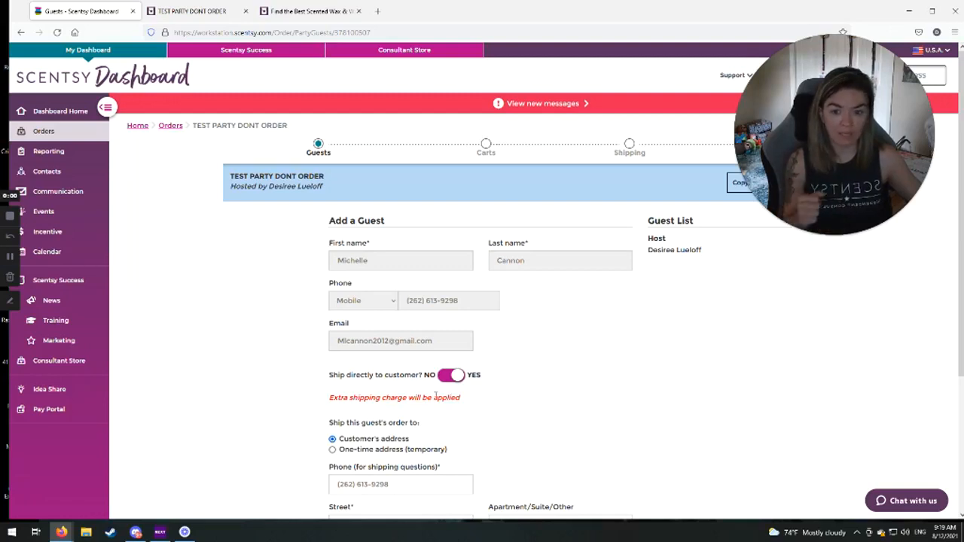
{"action": "scroll", "coordinate": [456, 415], "scroll_direction": "down", "scroll_amount": 1}
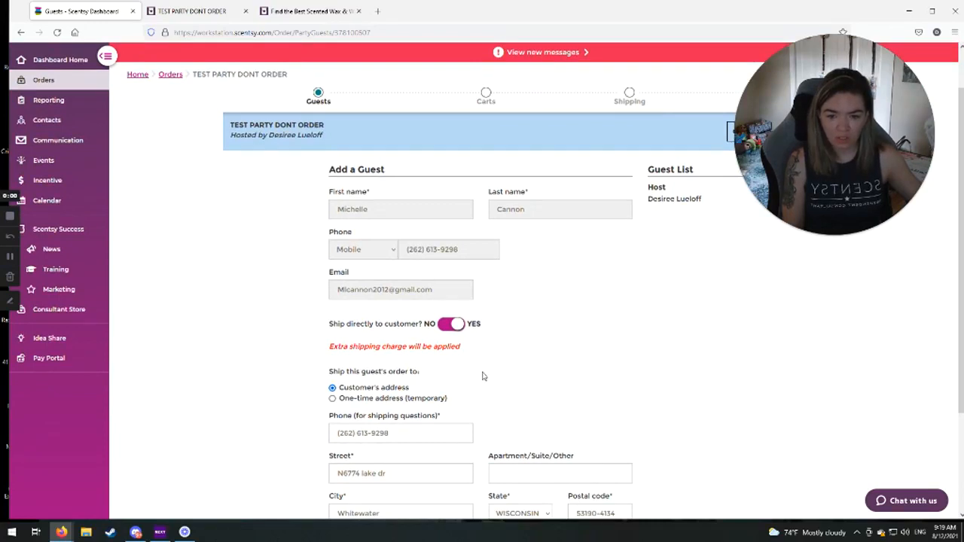
{"action": "scroll", "coordinate": [467, 373], "scroll_direction": "up", "scroll_amount": 1}
{"action": "left_click", "coordinate": [456, 377]}
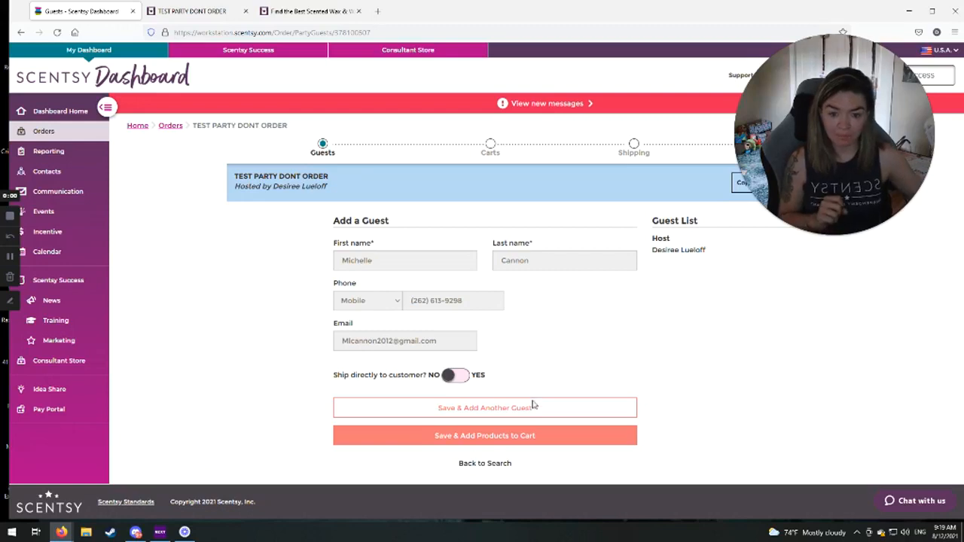
Save the selected guest, continue to the party's carts, and expand and collapse the guest's cart.
{"action": "left_click", "coordinate": [502, 443]}
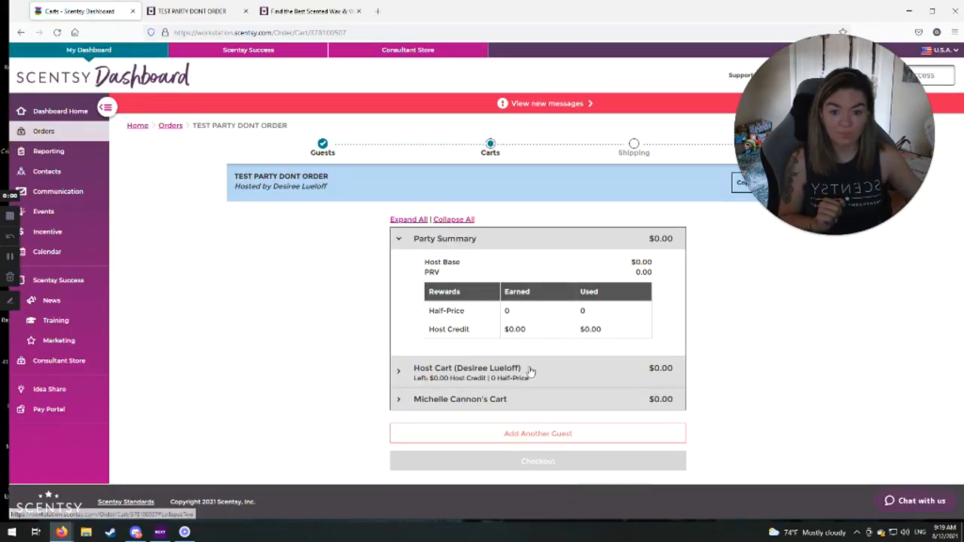
{"action": "left_click", "coordinate": [445, 400]}
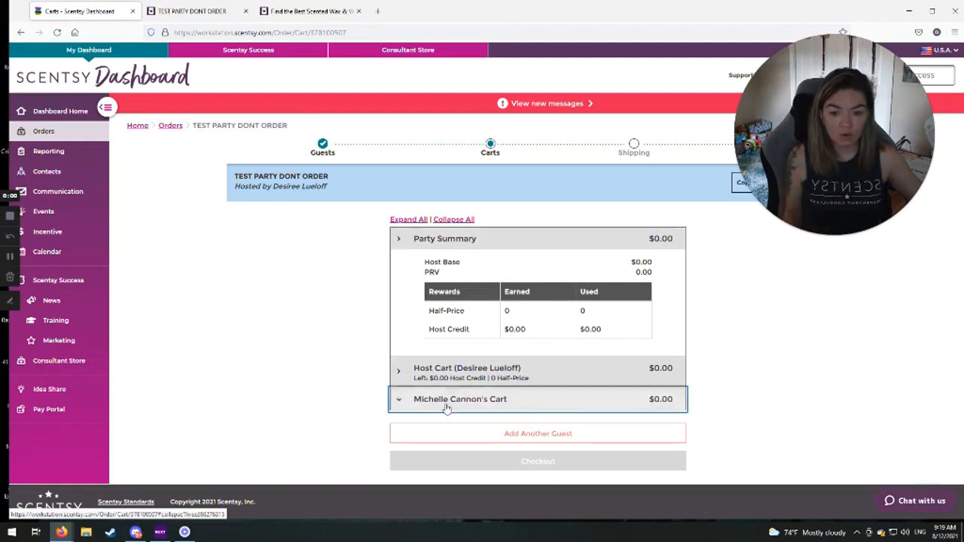
{"action": "left_click", "coordinate": [417, 295]}
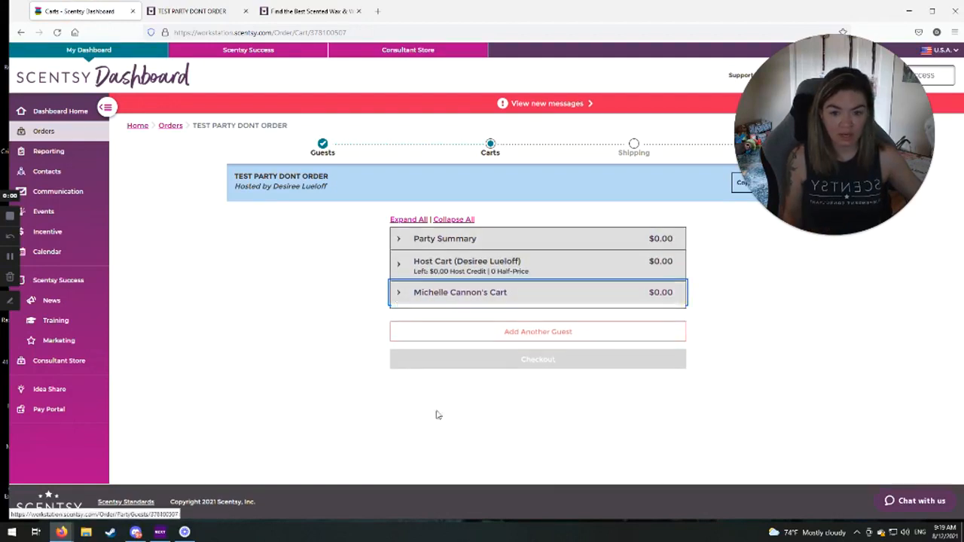
Add the Scentsy Air Purifier to the host's retail cart by searching "air", and review the host's cart summary.
{"action": "left_click", "coordinate": [414, 264]}
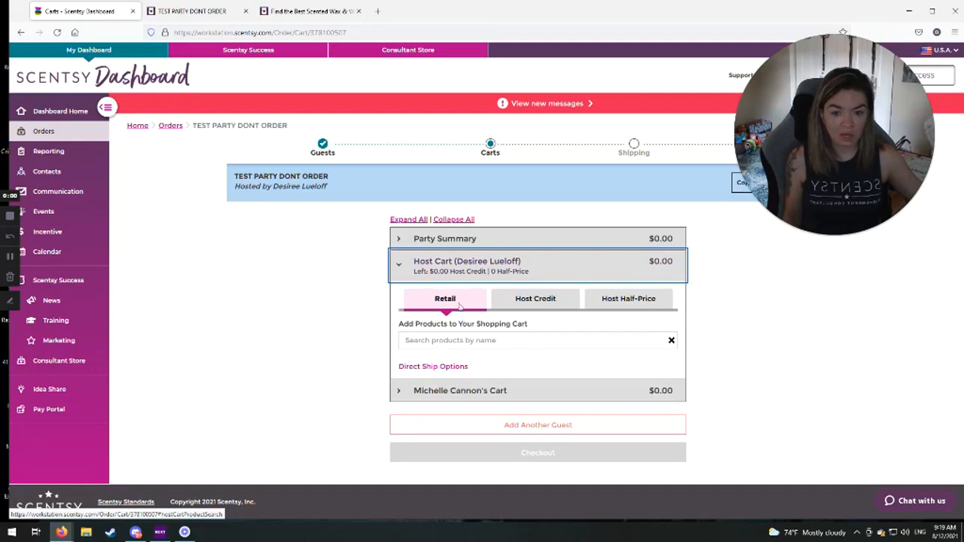
{"action": "left_click", "coordinate": [426, 339]}
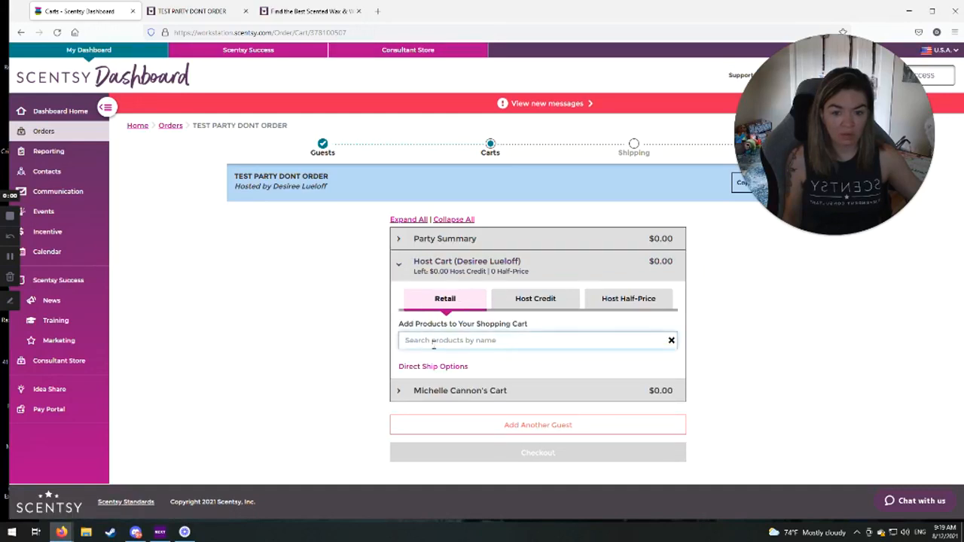
{"action": "type", "text": "air"}
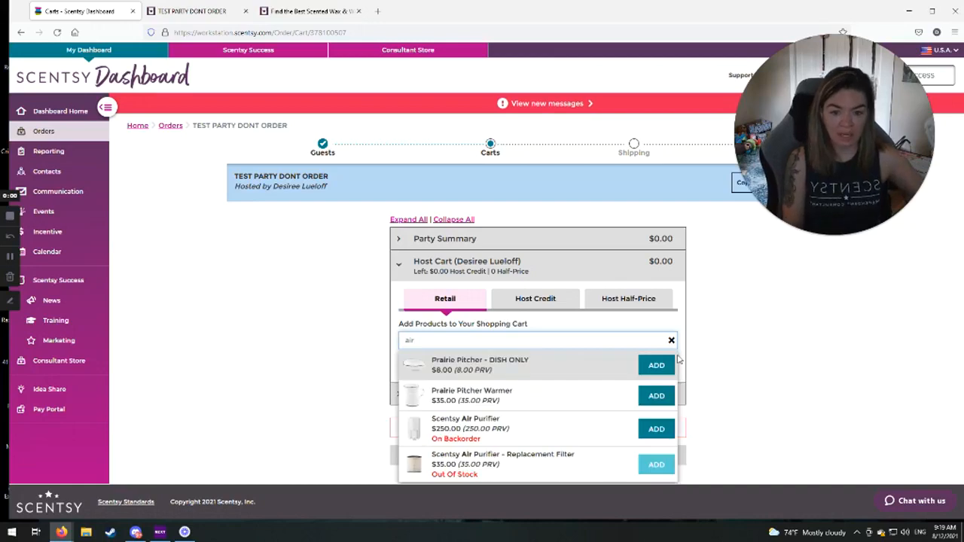
{"action": "left_click", "coordinate": [649, 437]}
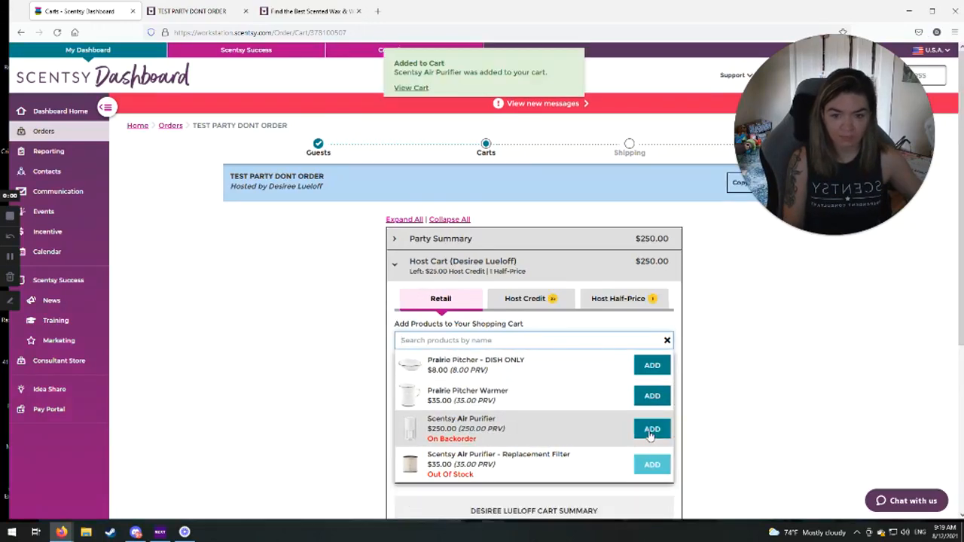
{"action": "left_click", "coordinate": [667, 340]}
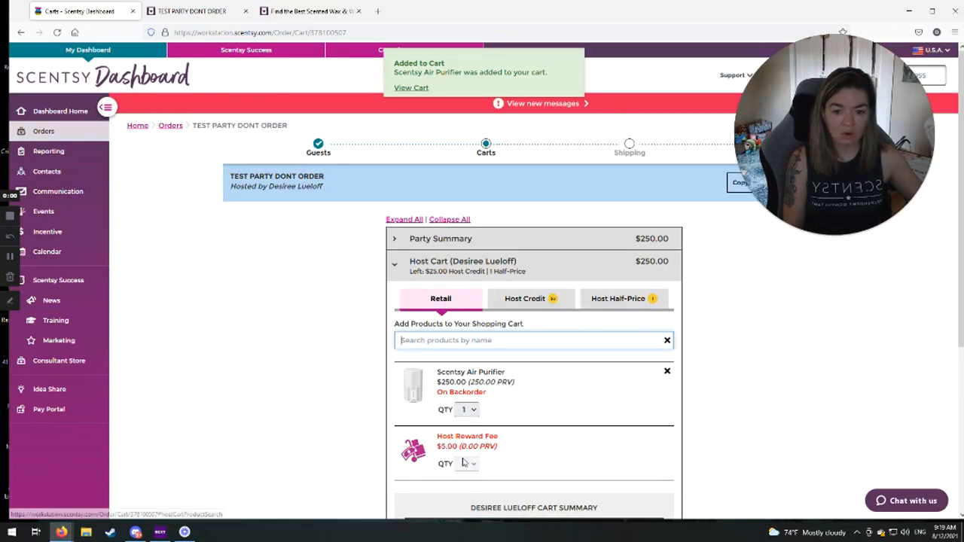
{"action": "scroll", "coordinate": [461, 464], "scroll_direction": "down", "scroll_amount": 3}
{"action": "scroll", "coordinate": [452, 479], "scroll_direction": "down", "scroll_amount": 1}
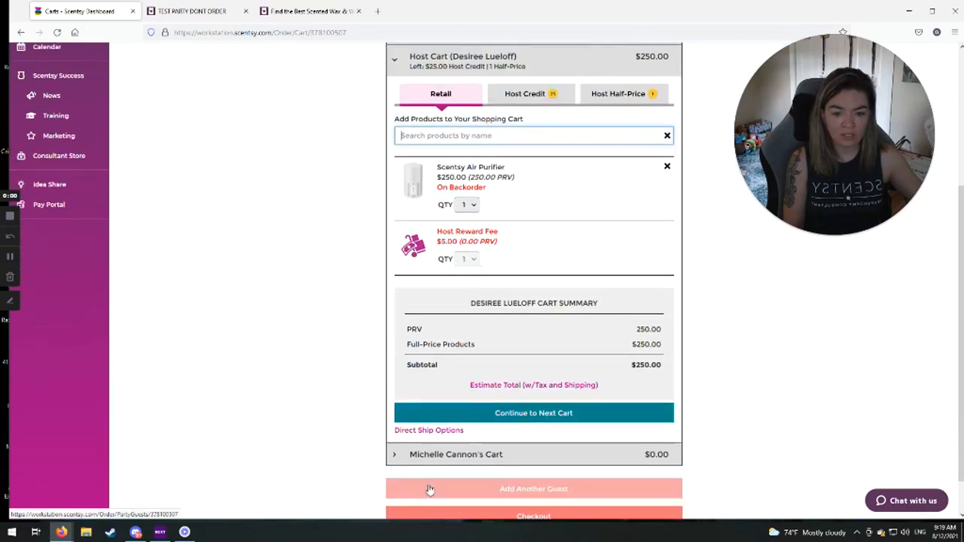
{"action": "scroll", "coordinate": [425, 482], "scroll_direction": "down", "scroll_amount": 1}
{"action": "scroll", "coordinate": [390, 409], "scroll_direction": "up", "scroll_amount": 5}
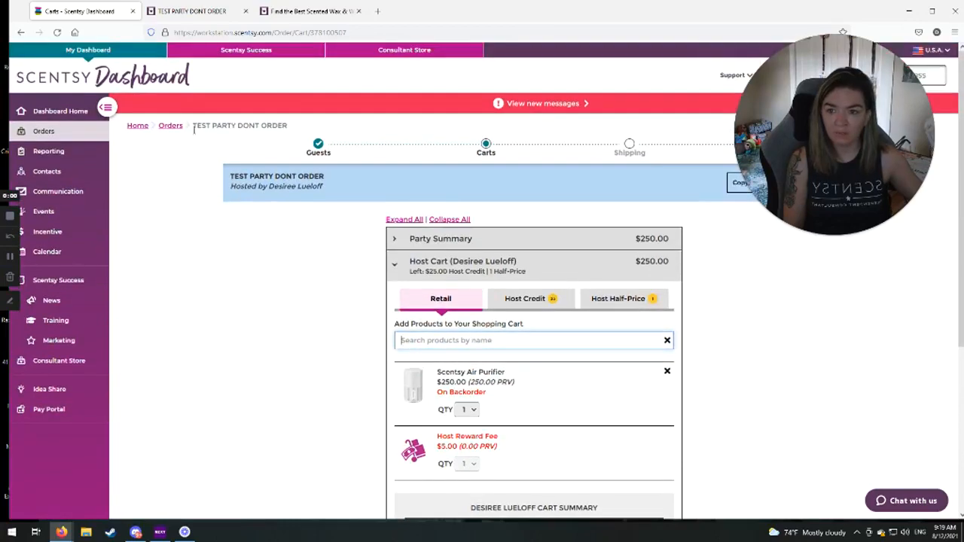
Go back to the open orders and open the orders of the Mystery Winner party.
{"action": "left_click", "coordinate": [172, 127]}
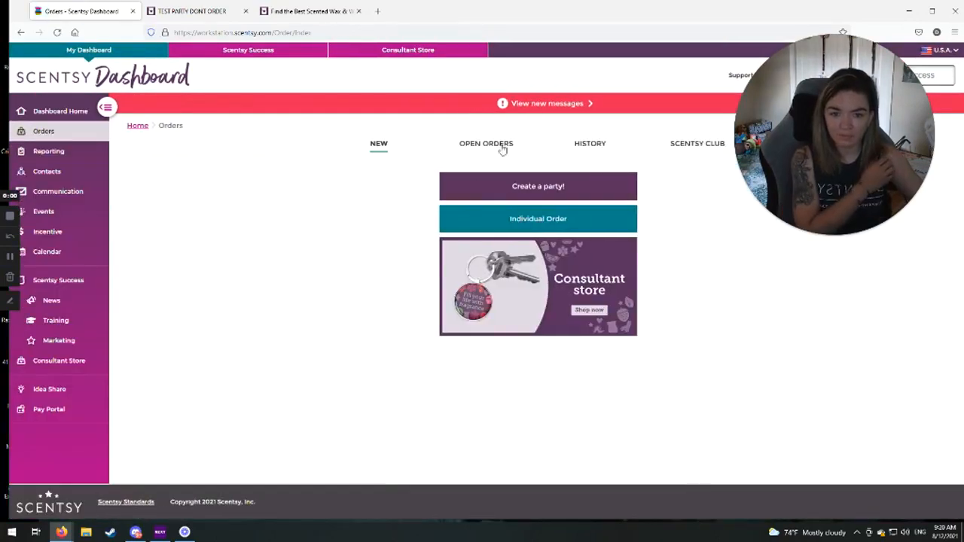
{"action": "left_click", "coordinate": [496, 147]}
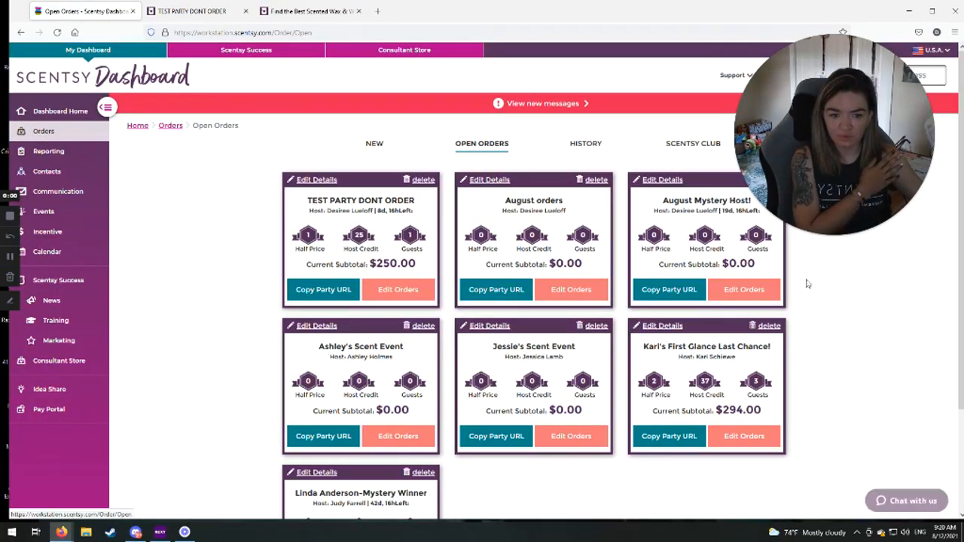
{"action": "scroll", "coordinate": [403, 395], "scroll_direction": "down", "scroll_amount": 3}
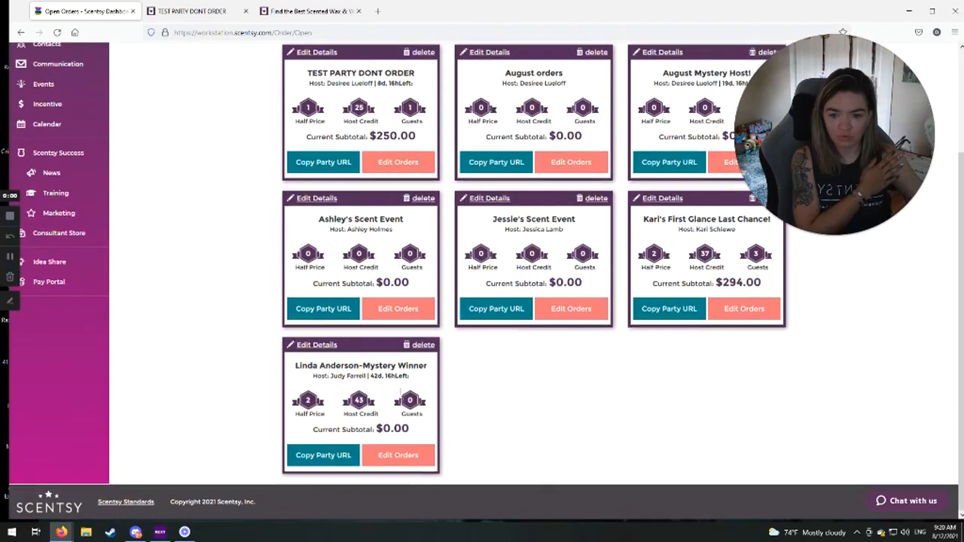
{"action": "left_click", "coordinate": [391, 461]}
{"action": "scroll", "coordinate": [416, 400], "scroll_direction": "down", "scroll_amount": 3}
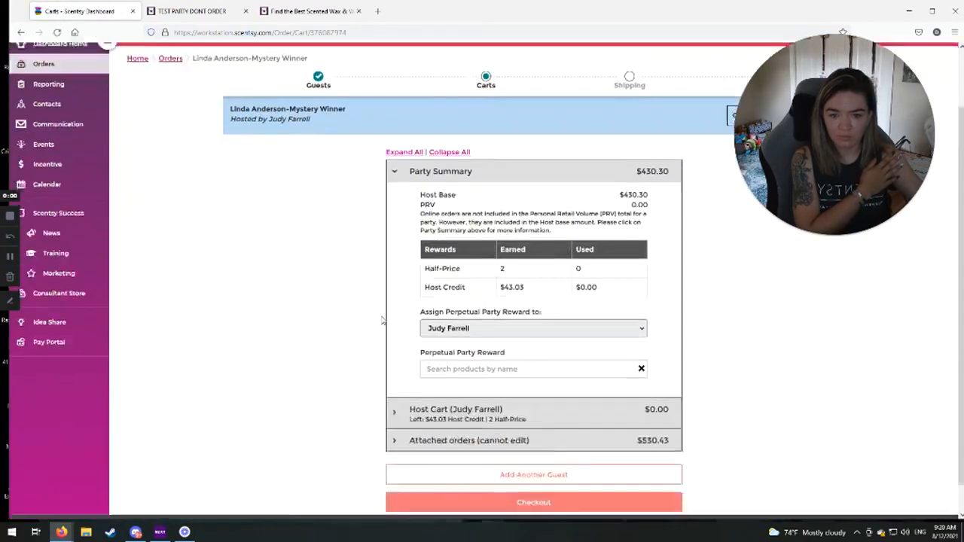
Expand the attached orders of the Mystery Winner party and examine the list of all attached orders.
{"action": "left_click", "coordinate": [415, 413]}
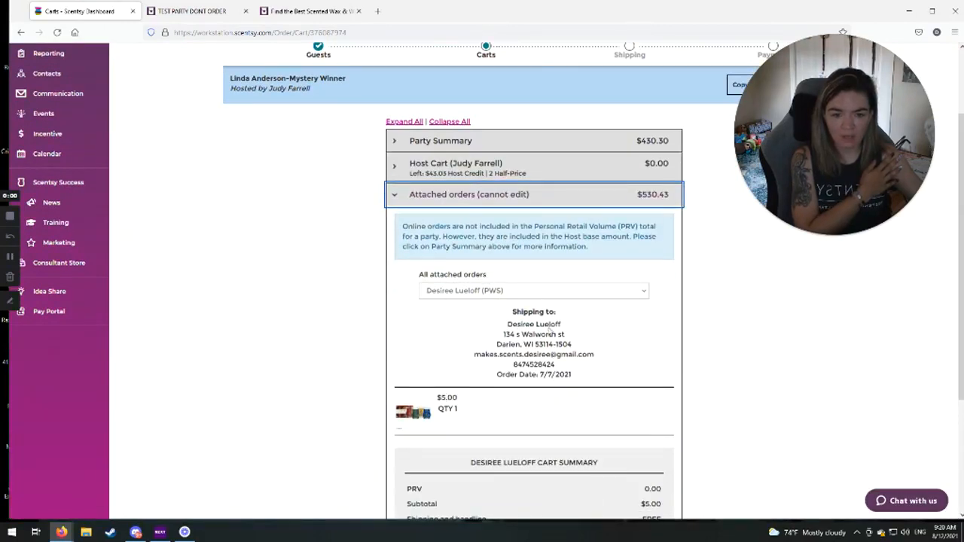
{"action": "left_click", "coordinate": [644, 292]}
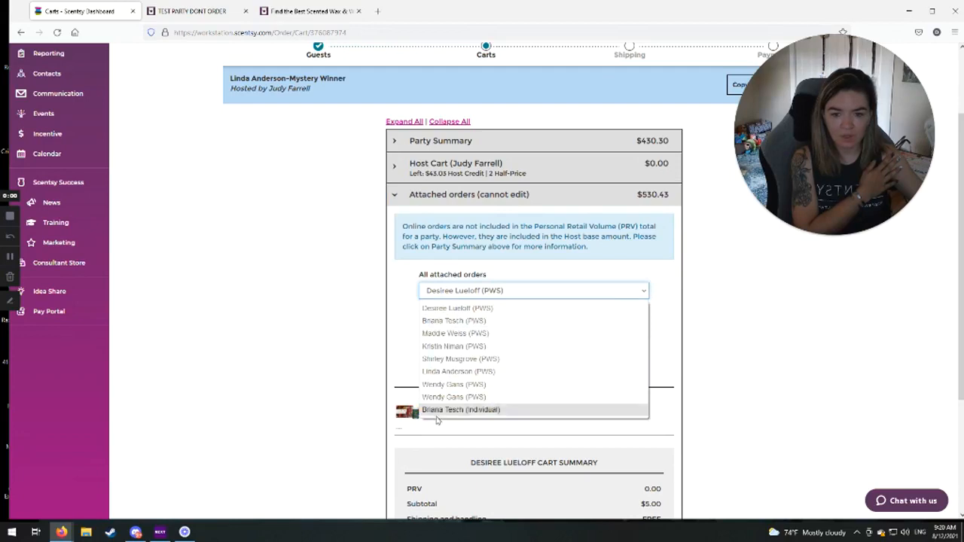
{"action": "left_click", "coordinate": [640, 303]}
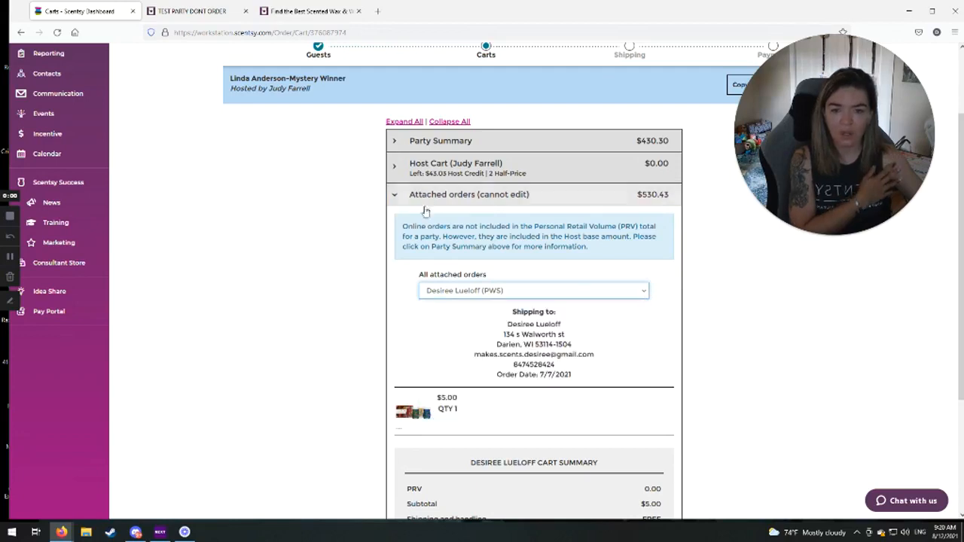
{"action": "scroll", "coordinate": [358, 193], "scroll_direction": "up", "scroll_amount": 2}
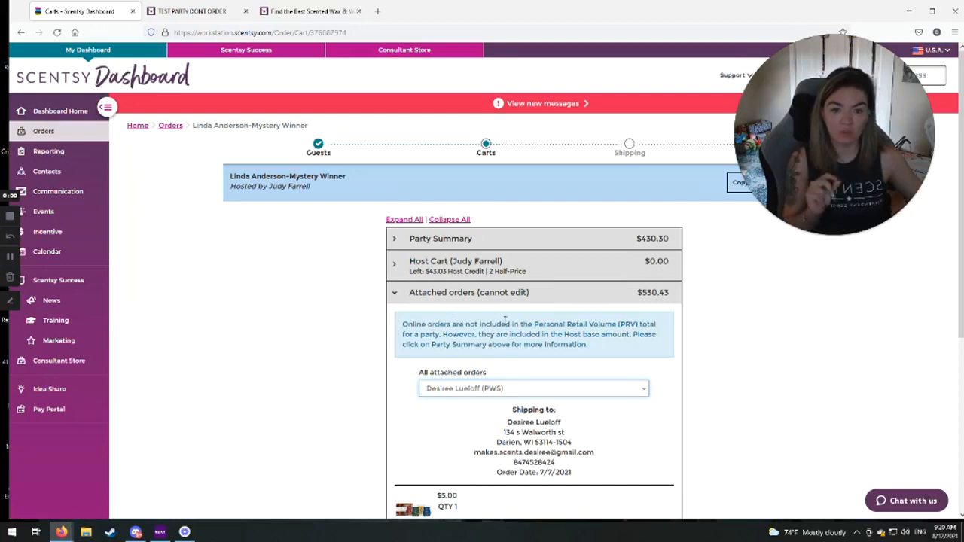
Return to the open orders and reopen the orders of TEST PARTY DONT ORDER.
{"action": "left_click", "coordinate": [170, 125]}
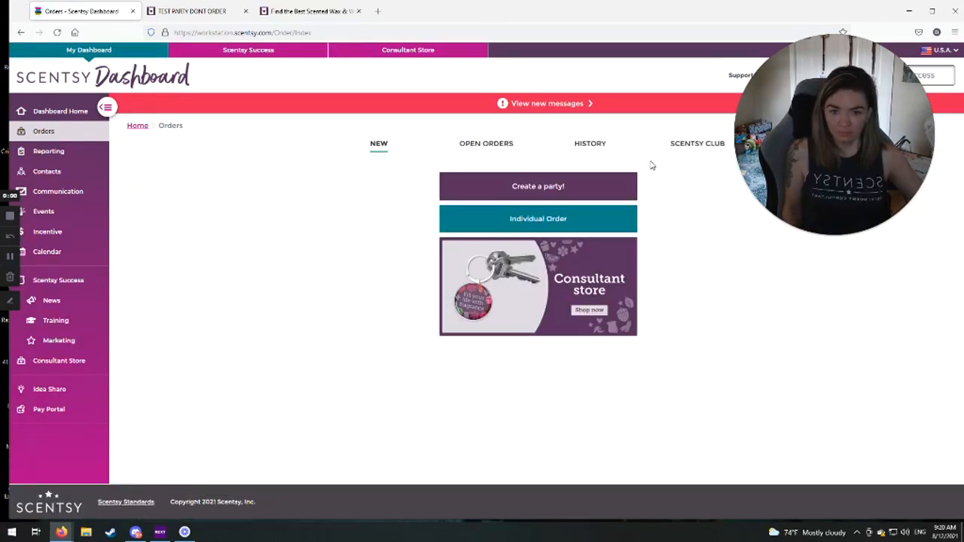
{"action": "left_click", "coordinate": [487, 144]}
{"action": "scroll", "coordinate": [468, 403], "scroll_direction": "down", "scroll_amount": 1}
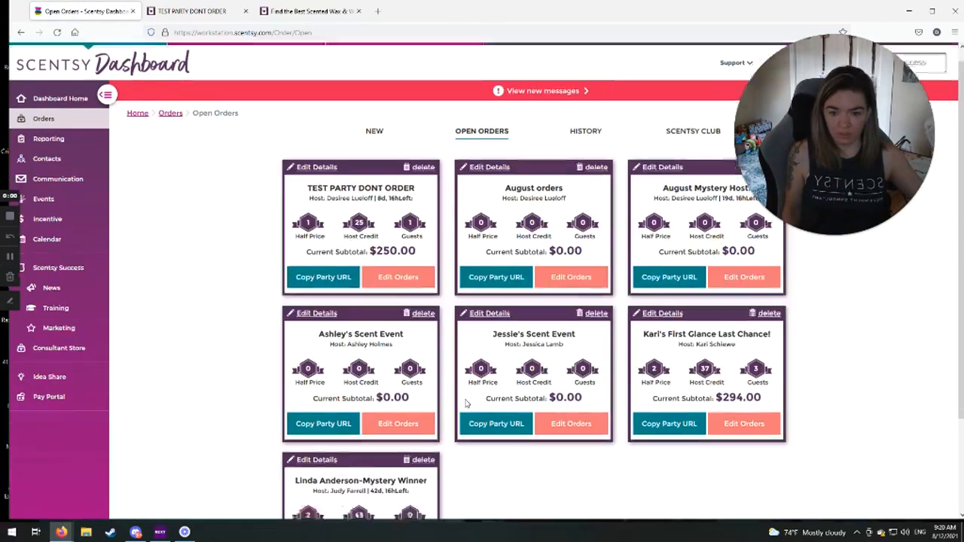
{"action": "scroll", "coordinate": [465, 403], "scroll_direction": "up", "scroll_amount": 1}
{"action": "left_click", "coordinate": [397, 290]}
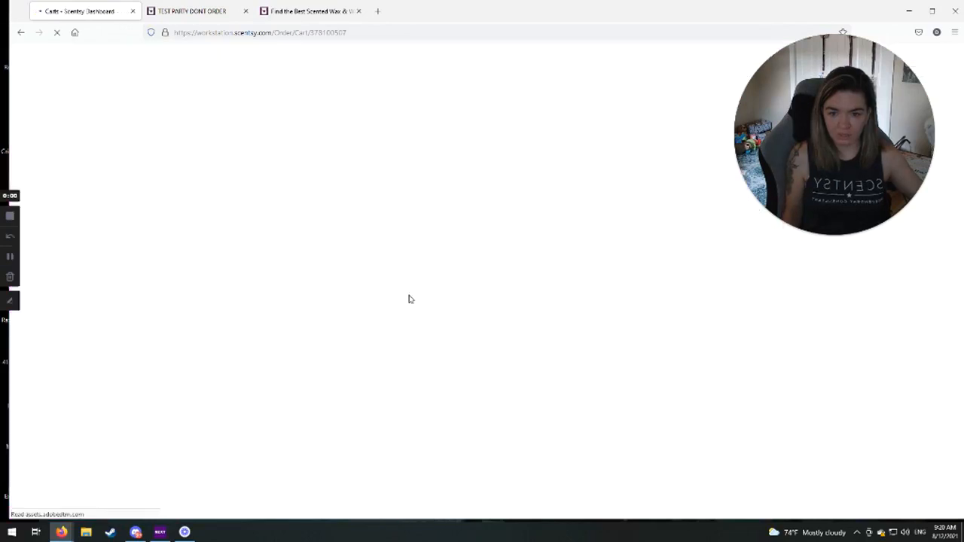
{"action": "scroll", "coordinate": [343, 323], "scroll_direction": "down", "scroll_amount": 2}
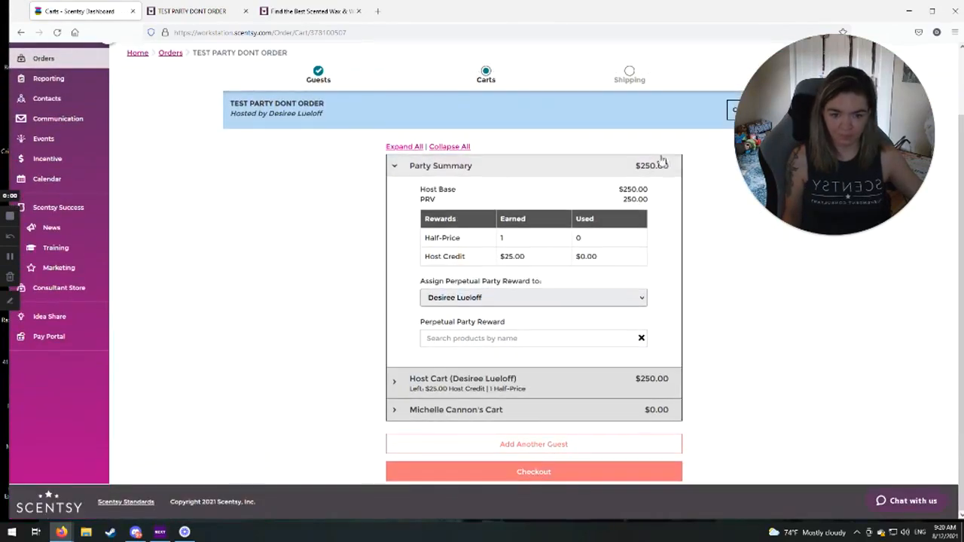
Check the quantity options for the Scentsy Air Purifier in the host's cart and remove the product.
{"action": "left_click", "coordinate": [429, 376]}
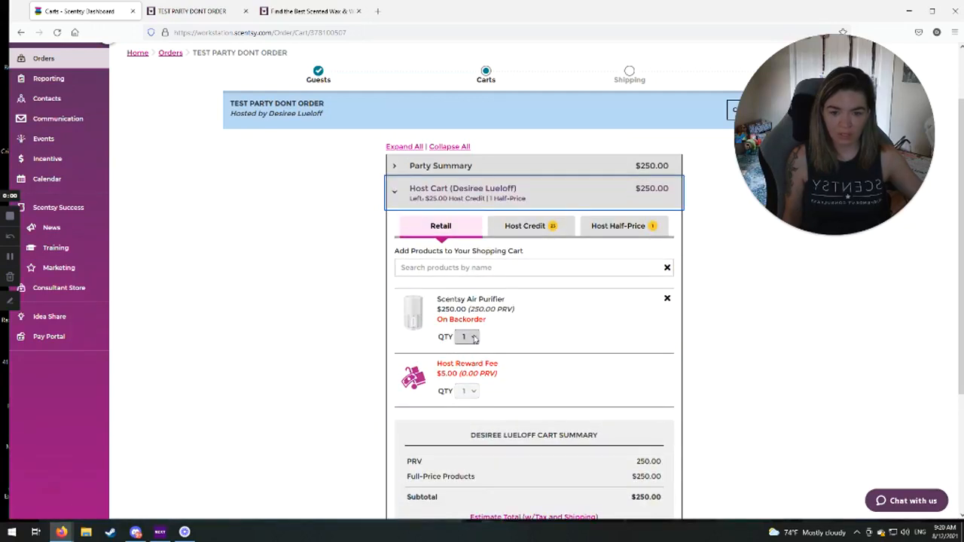
{"action": "left_click", "coordinate": [473, 338]}
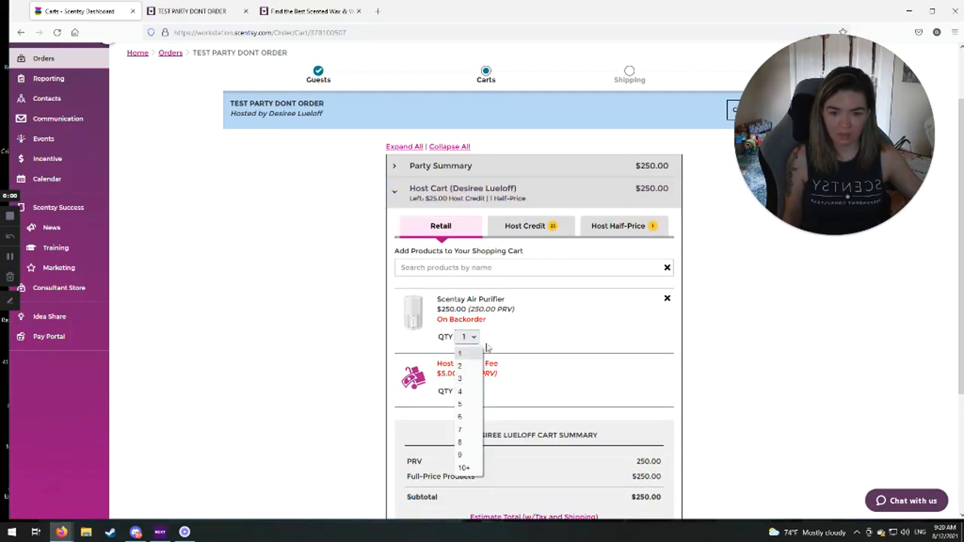
{"action": "left_click", "coordinate": [501, 344]}
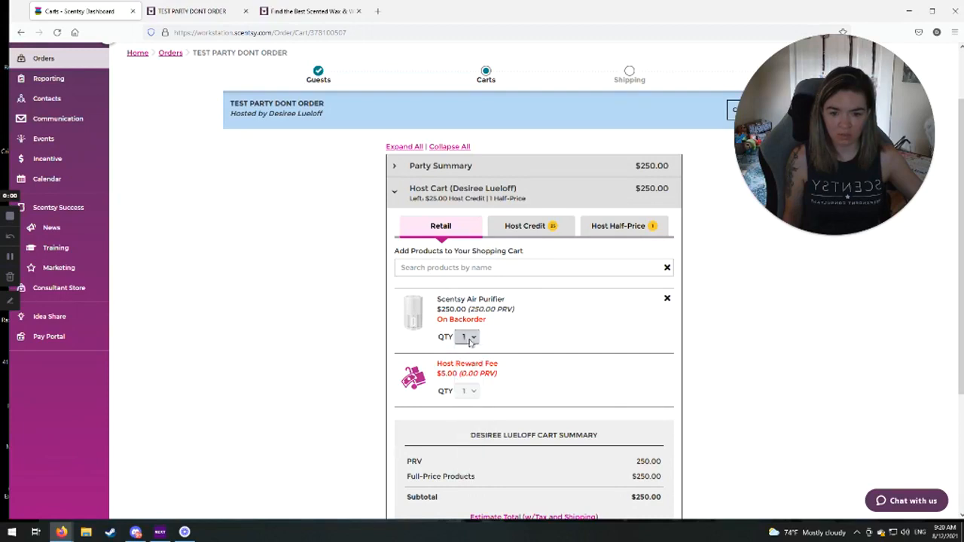
{"action": "left_click", "coordinate": [668, 301]}
Add the Shining Light Warmer to the host's retail cart by searching "shin", and check the party summary.
{"action": "left_click", "coordinate": [431, 339]}
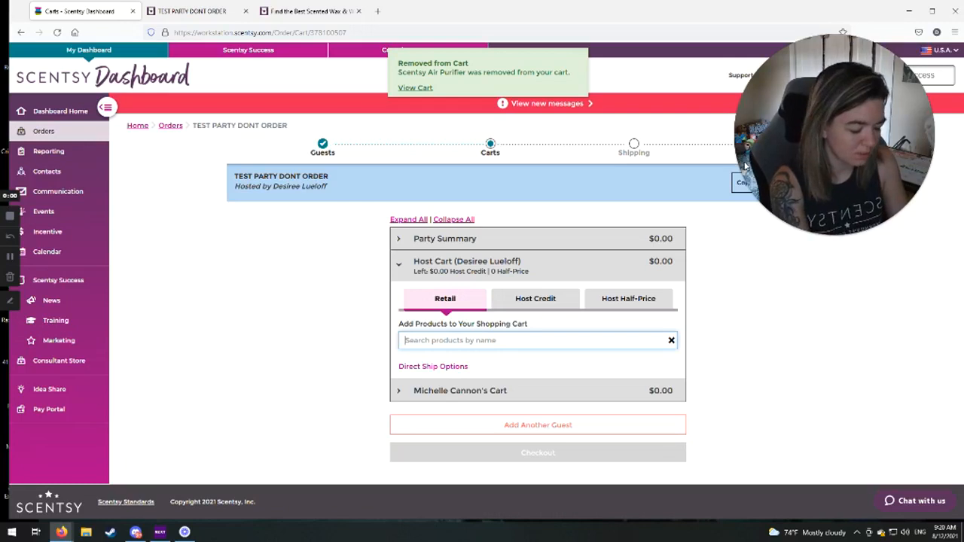
{"action": "type", "text": "shin"}
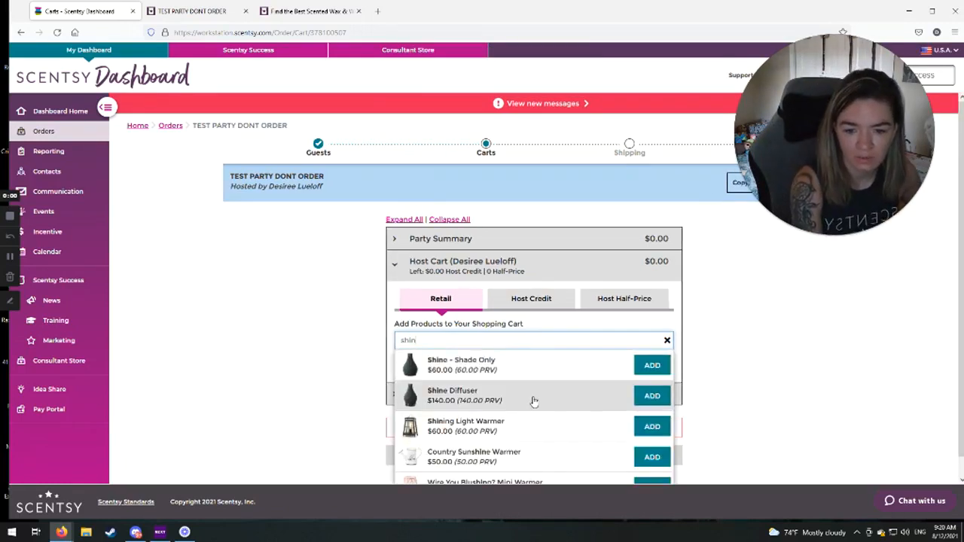
{"action": "left_click", "coordinate": [649, 426]}
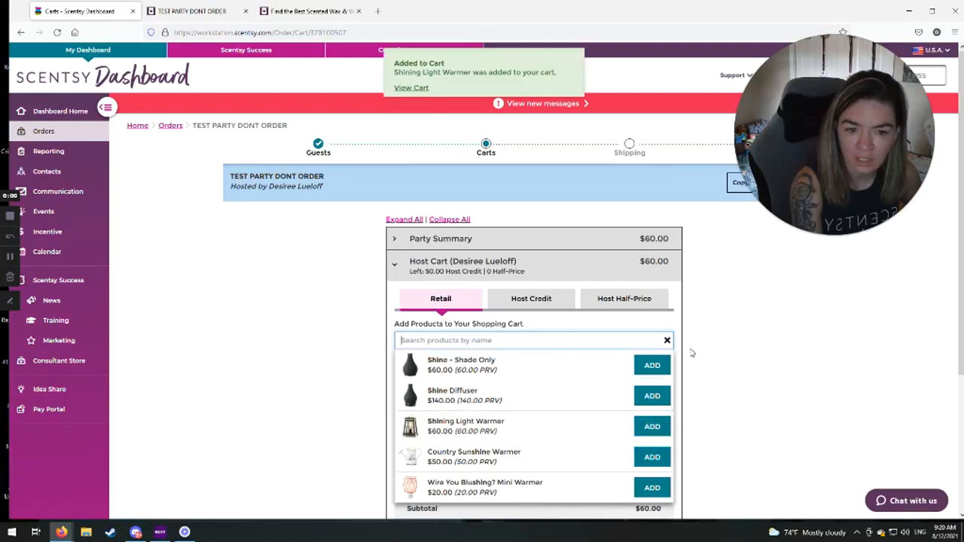
{"action": "left_click", "coordinate": [667, 341]}
{"action": "scroll", "coordinate": [720, 359], "scroll_direction": "down", "scroll_amount": 1}
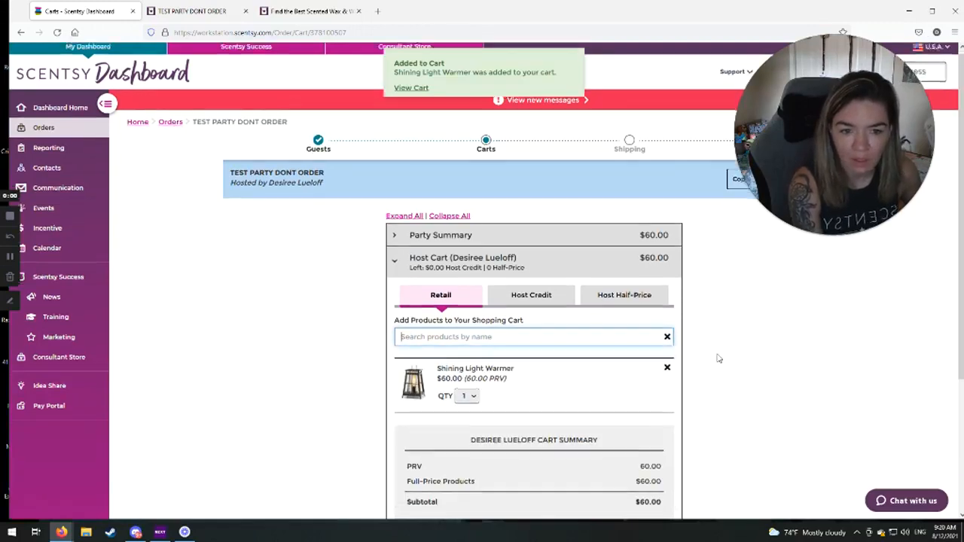
{"action": "scroll", "coordinate": [720, 359], "scroll_direction": "down", "scroll_amount": 1}
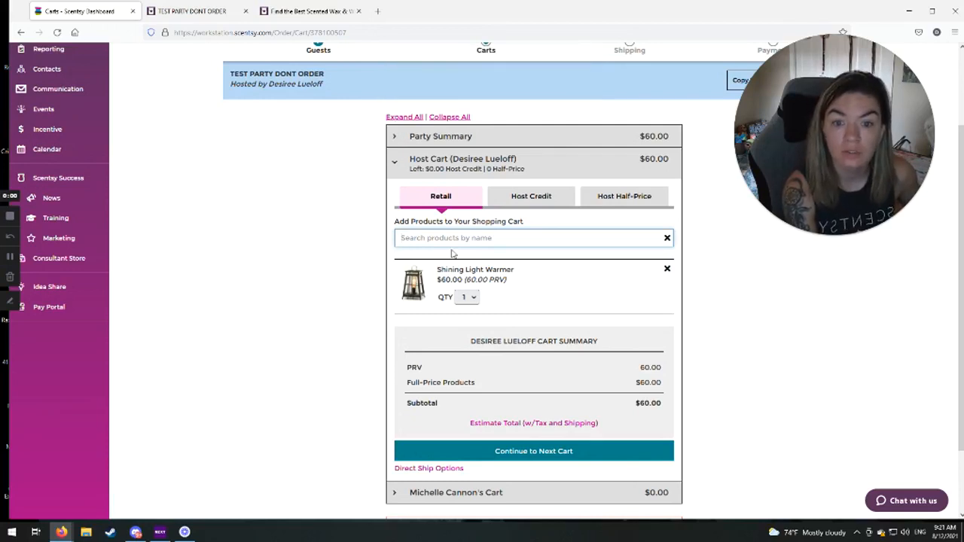
{"action": "left_click", "coordinate": [651, 137]}
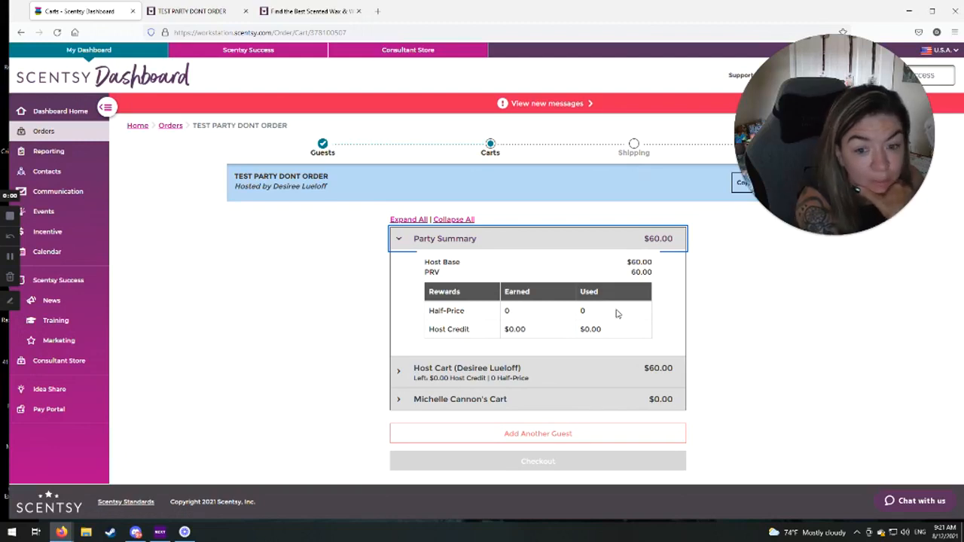
Add the Luna Car Bar Clip to the guest's cart by searching "bar", and review the guest's cart summary.
{"action": "left_click", "coordinate": [441, 399]}
{"action": "left_click", "coordinate": [426, 333]}
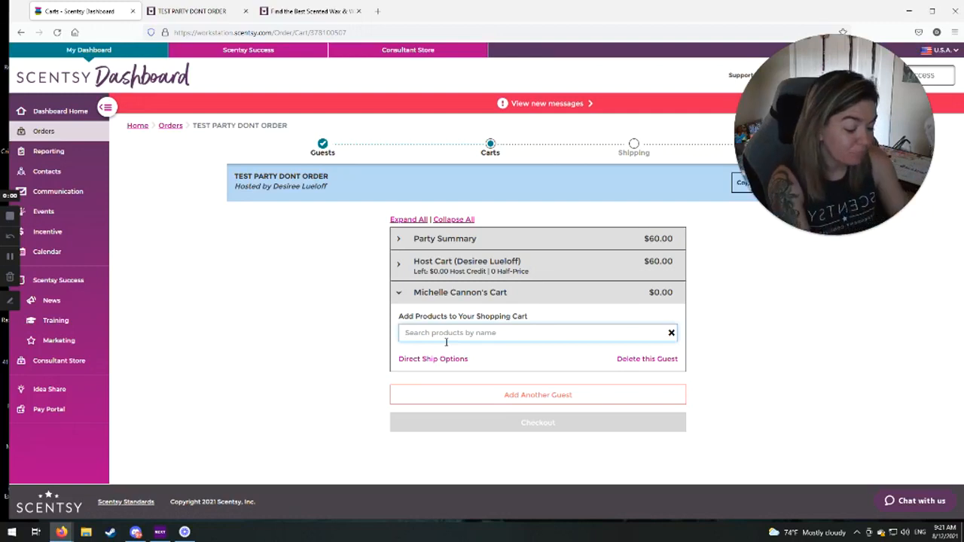
{"action": "type", "text": "bar"}
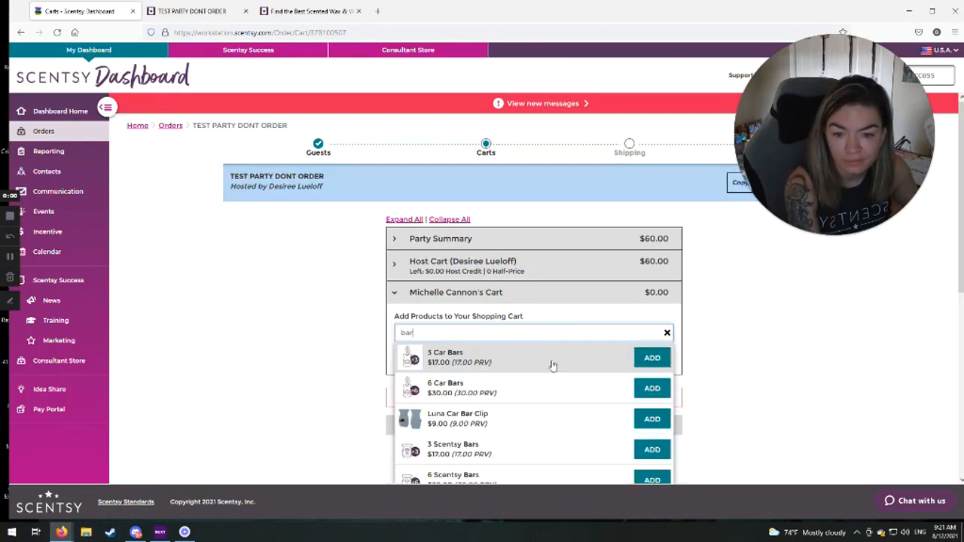
{"action": "left_click", "coordinate": [651, 419]}
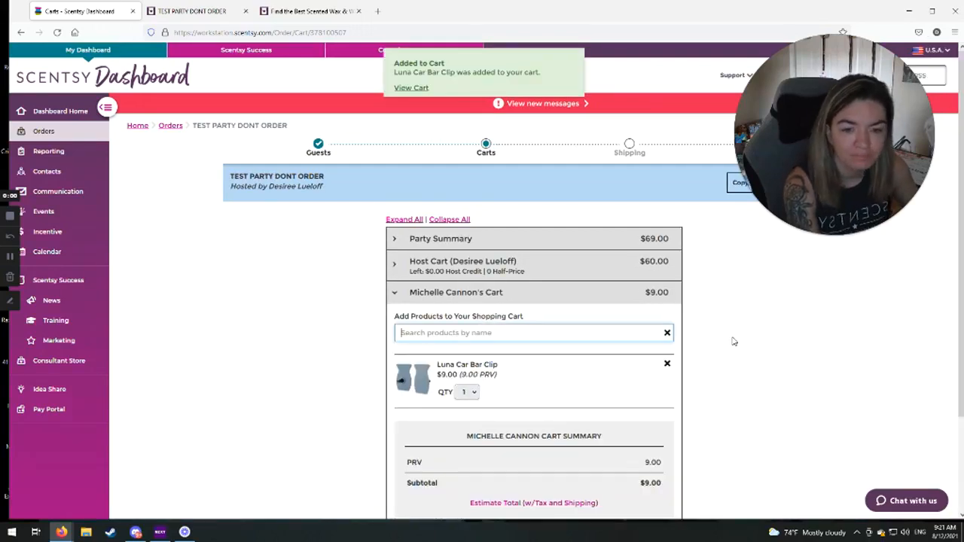
{"action": "scroll", "coordinate": [751, 338], "scroll_direction": "down", "scroll_amount": 3}
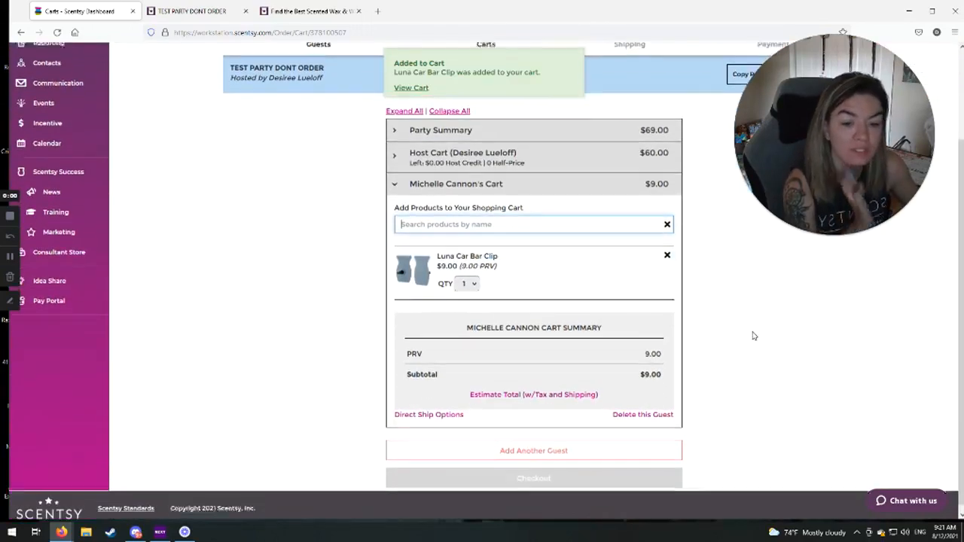
Estimate the guest cart's total with tax and shipping, check the shipping and handling charge, and return to the cart.
{"action": "left_click", "coordinate": [547, 389]}
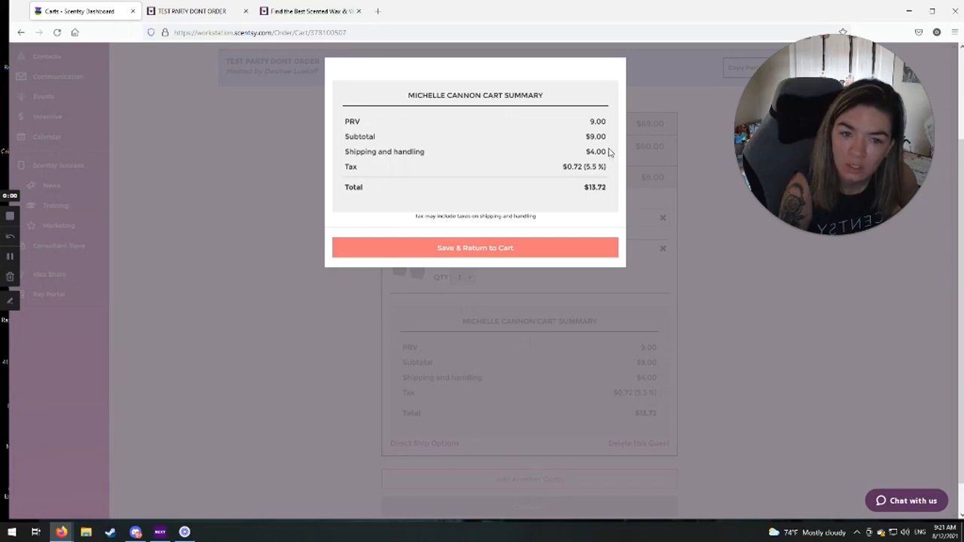
{"action": "left_click_drag", "start_coordinate": [611, 154], "coordinate": [587, 153]}
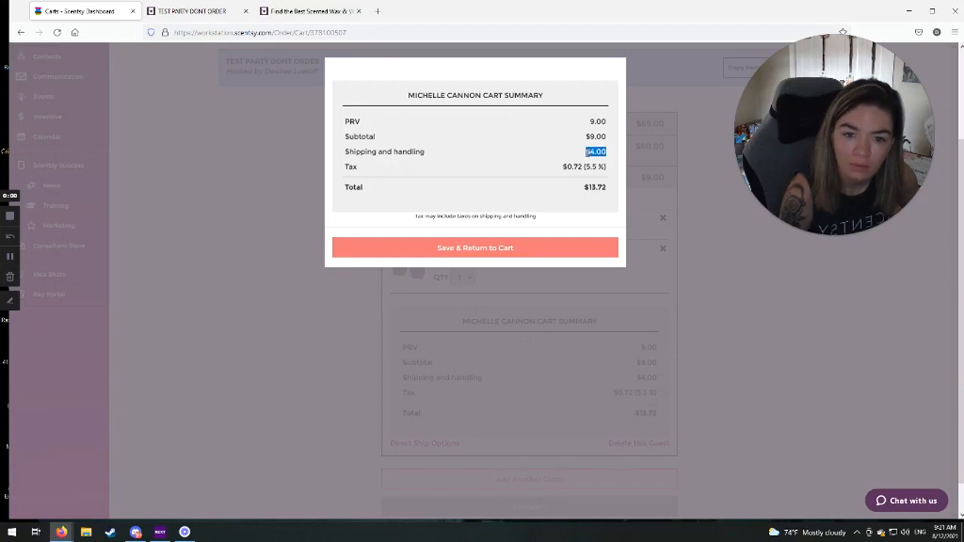
{"action": "left_click_drag", "start_coordinate": [587, 152], "coordinate": [530, 252]}
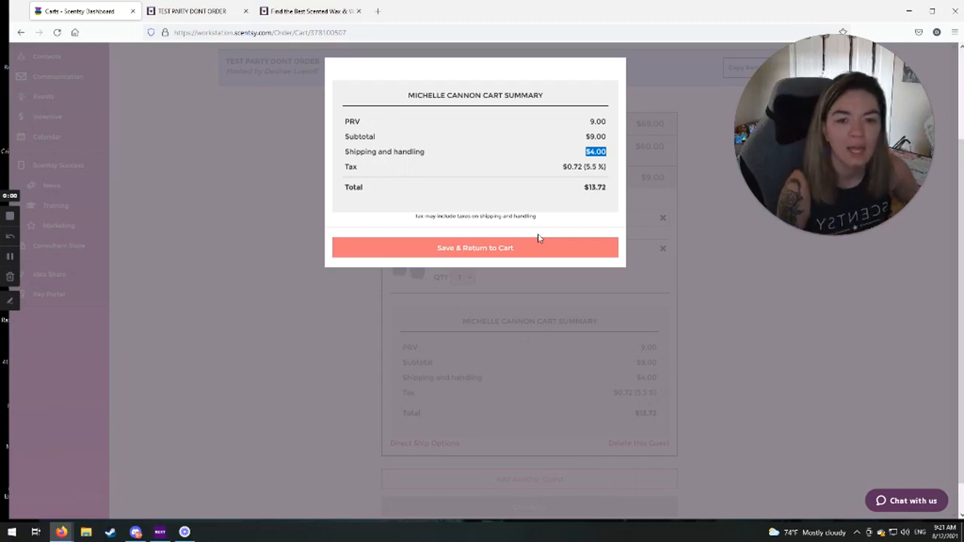
{"action": "left_click", "coordinate": [512, 249]}
Add the Shining Light Warmer to the guest's cart by searching "shining", and estimate the cart's total with tax and shipping.
{"action": "left_click", "coordinate": [500, 217]}
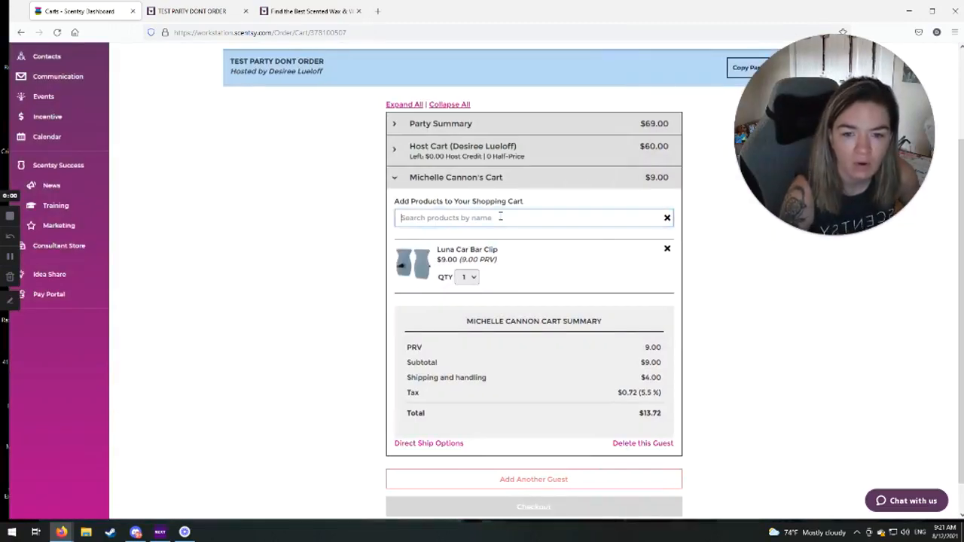
{"action": "type", "text": "shining"}
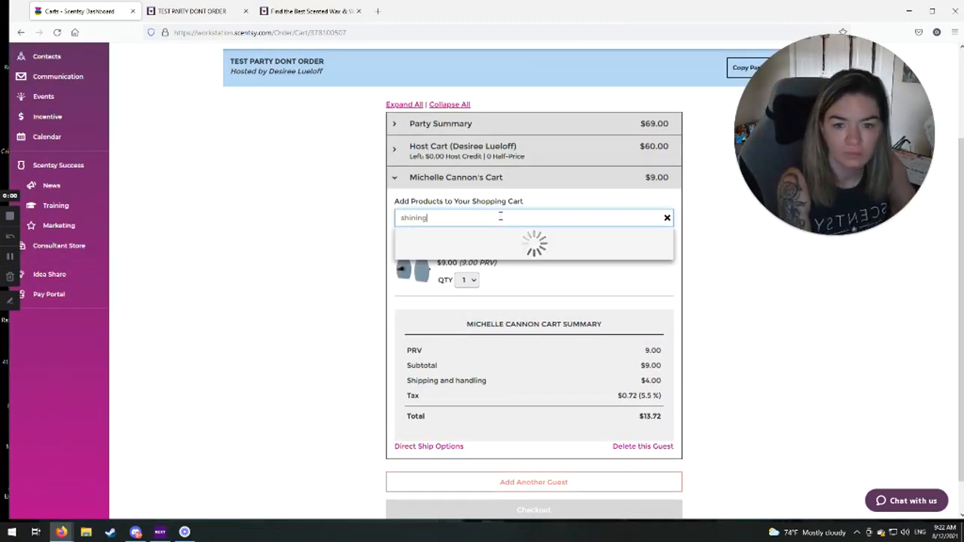
{"action": "left_click", "coordinate": [651, 245]}
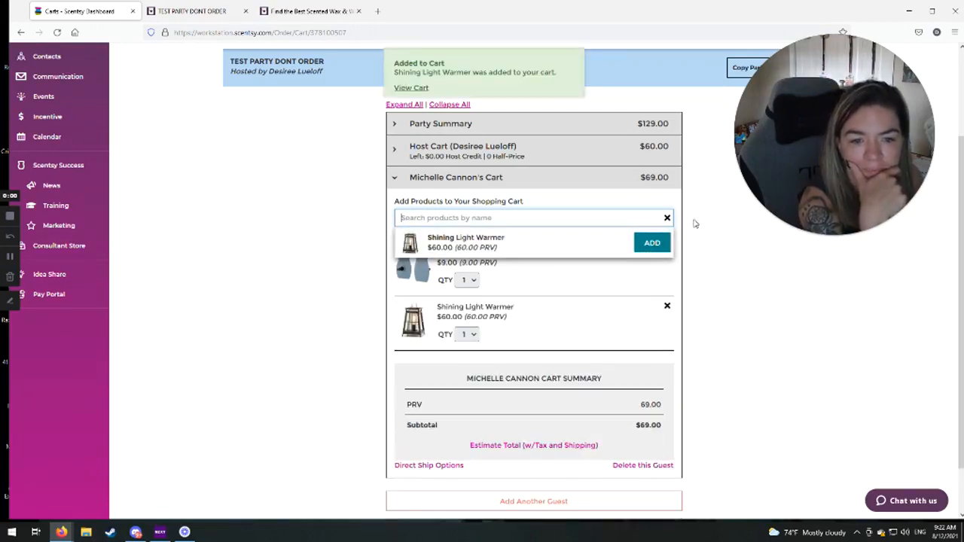
{"action": "left_click", "coordinate": [522, 446]}
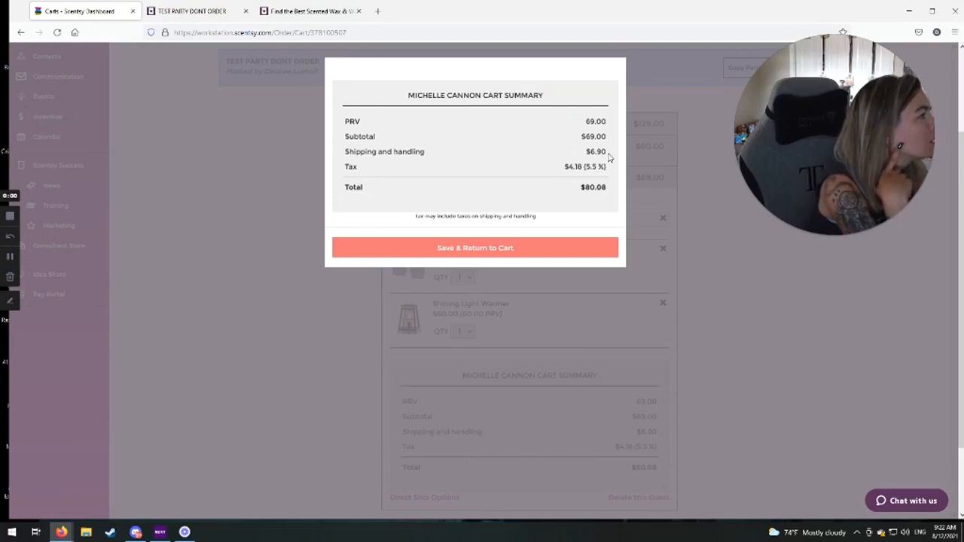
{"action": "left_click", "coordinate": [538, 254]}
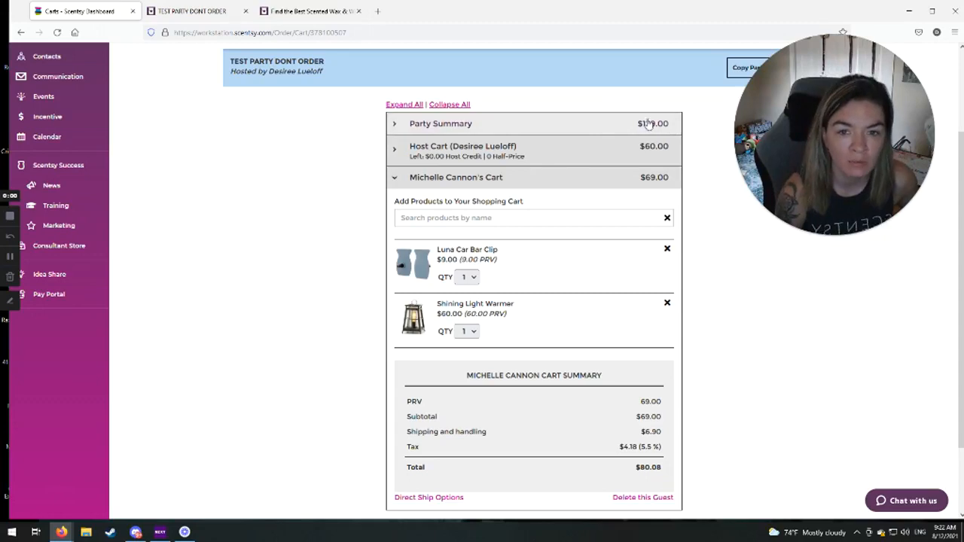
Check the party summary rewards and estimate the host cart's total with tax and shipping.
{"action": "left_click", "coordinate": [418, 146]}
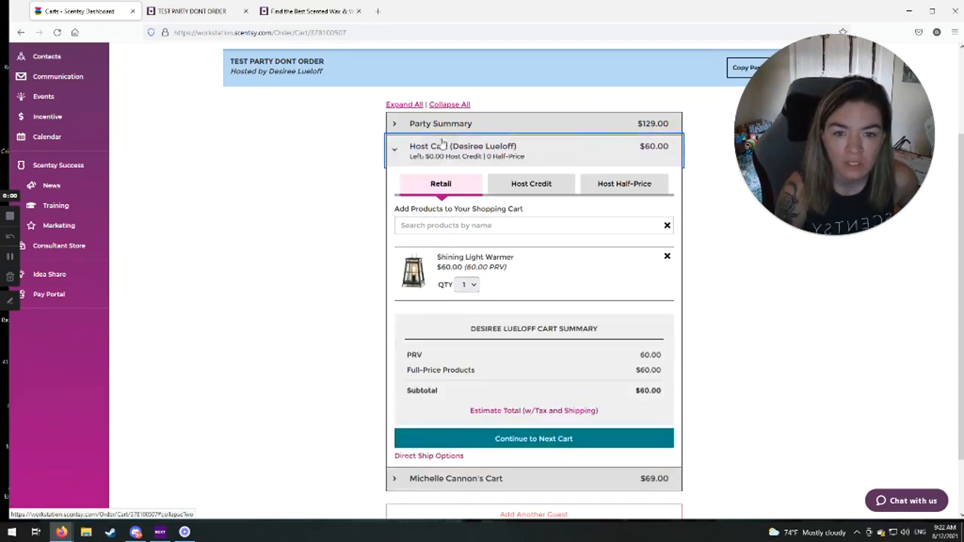
{"action": "scroll", "coordinate": [562, 393], "scroll_direction": "down", "scroll_amount": 1}
{"action": "scroll", "coordinate": [561, 393], "scroll_direction": "up", "scroll_amount": 3}
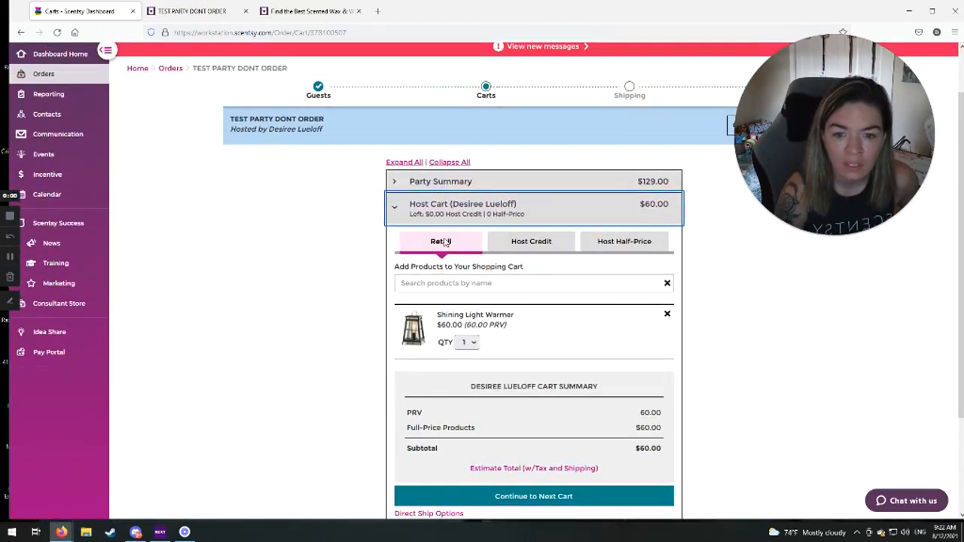
{"action": "left_click", "coordinate": [436, 185]}
{"action": "scroll", "coordinate": [431, 183], "scroll_direction": "up", "scroll_amount": 1}
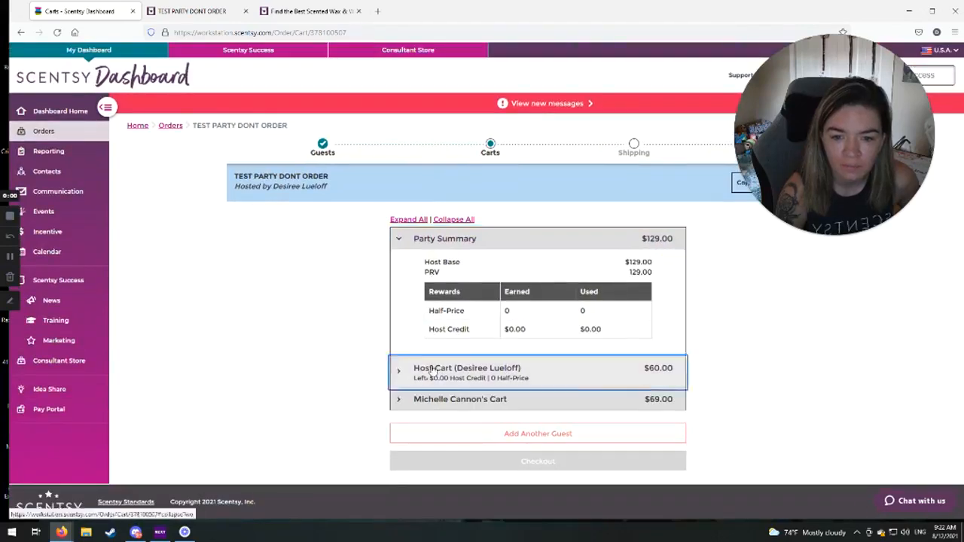
{"action": "left_click", "coordinate": [435, 351]}
{"action": "scroll", "coordinate": [433, 316], "scroll_direction": "down", "scroll_amount": 2}
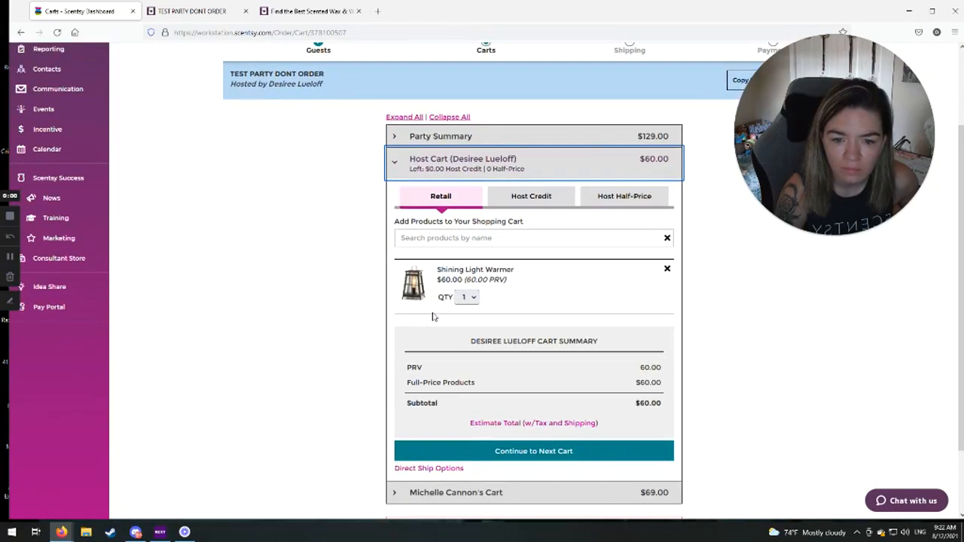
{"action": "left_click", "coordinate": [535, 423]}
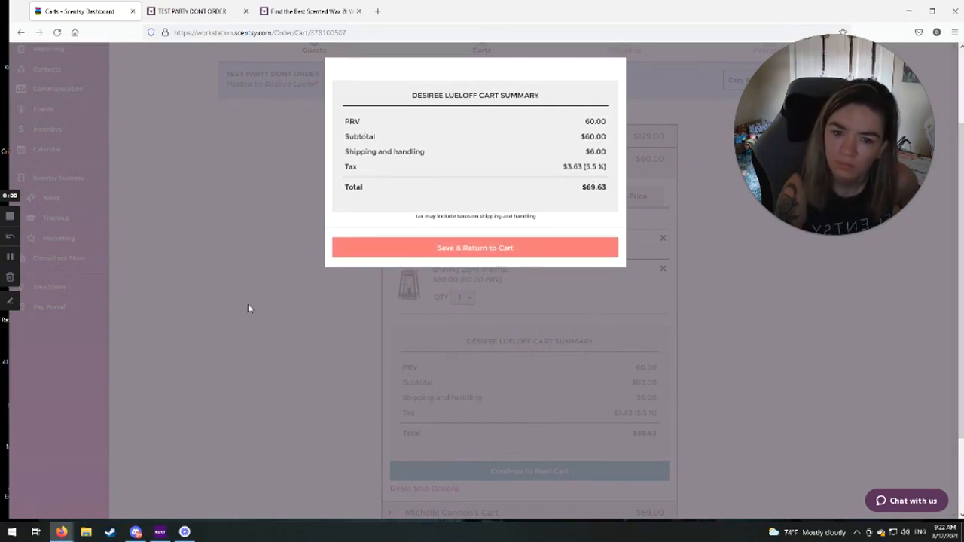
{"action": "left_click", "coordinate": [530, 250]}
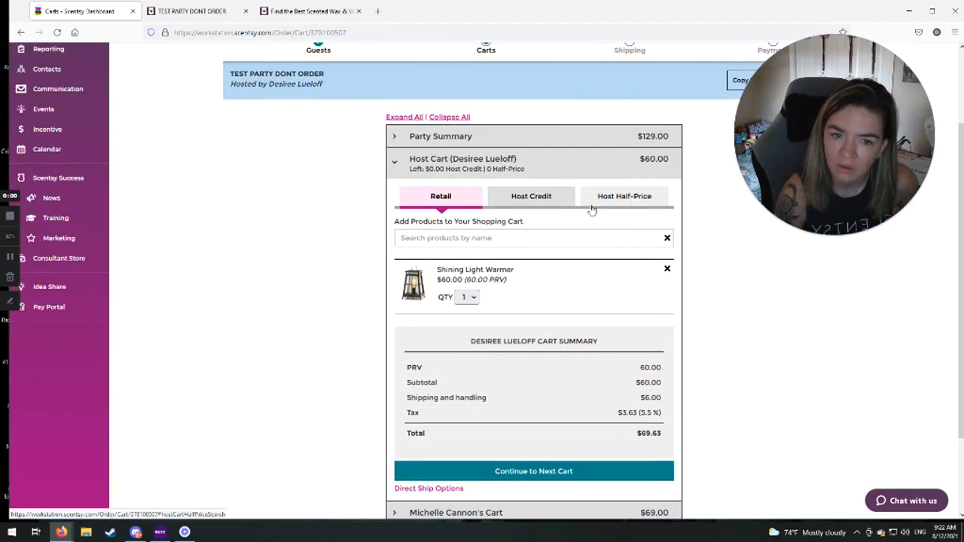
Review the host's half-price and host credit rewards, and try to proceed to checkout from the retail cart.
{"action": "left_click", "coordinate": [611, 194]}
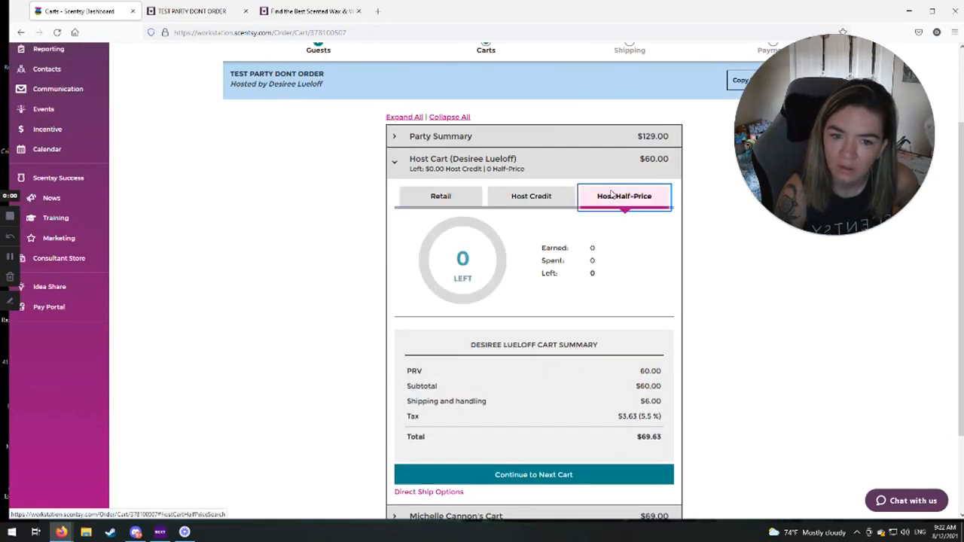
{"action": "left_click", "coordinate": [531, 196]}
{"action": "left_click", "coordinate": [441, 196]}
{"action": "scroll", "coordinate": [504, 256], "scroll_direction": "down", "scroll_amount": 2}
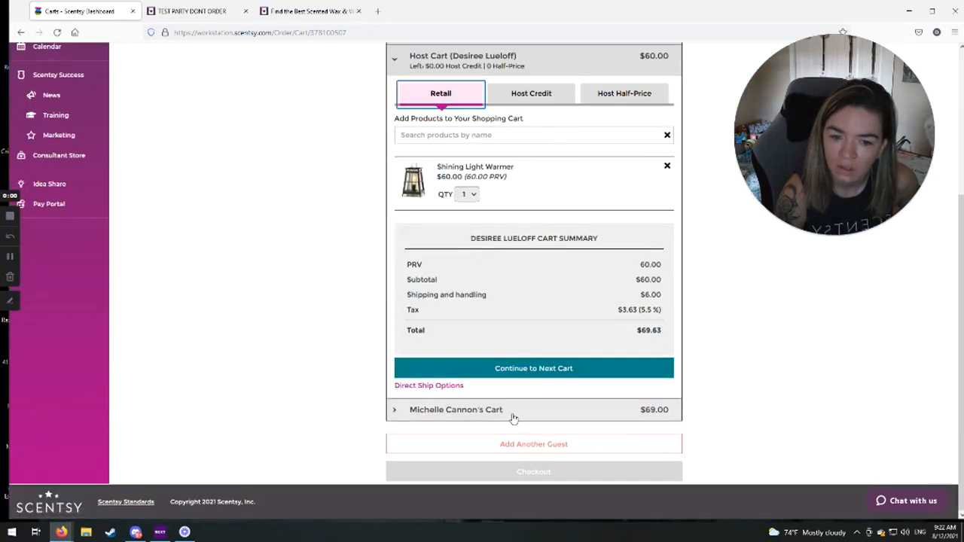
{"action": "left_click", "coordinate": [525, 477]}
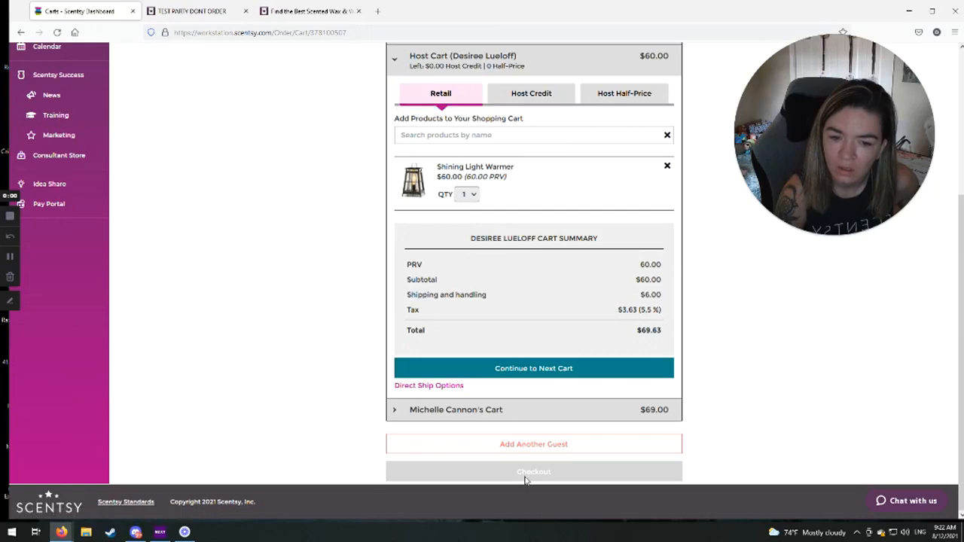
{"action": "scroll", "coordinate": [501, 331], "scroll_direction": "up", "scroll_amount": 3}
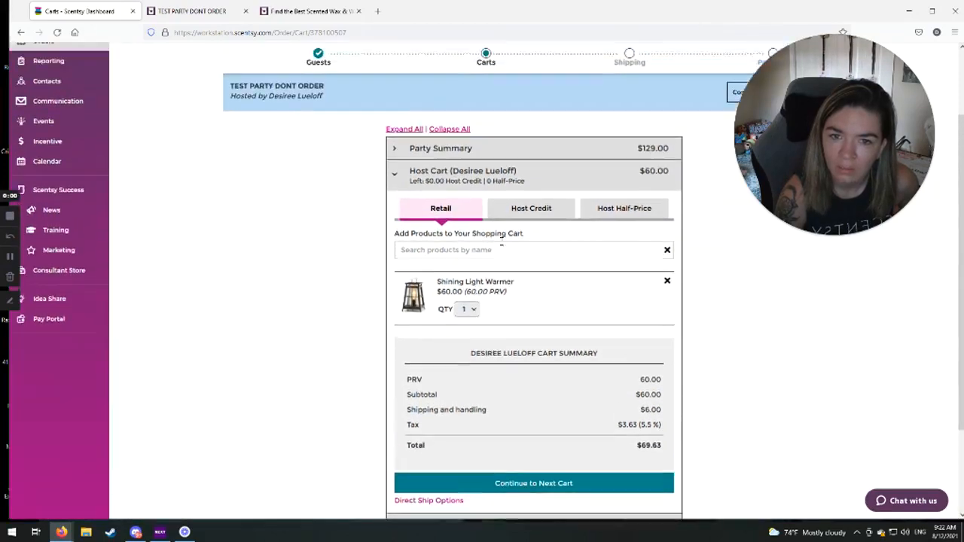
{"action": "scroll", "coordinate": [493, 189], "scroll_direction": "up", "scroll_amount": 1}
{"action": "scroll", "coordinate": [589, 426], "scroll_direction": "down", "scroll_amount": 3}
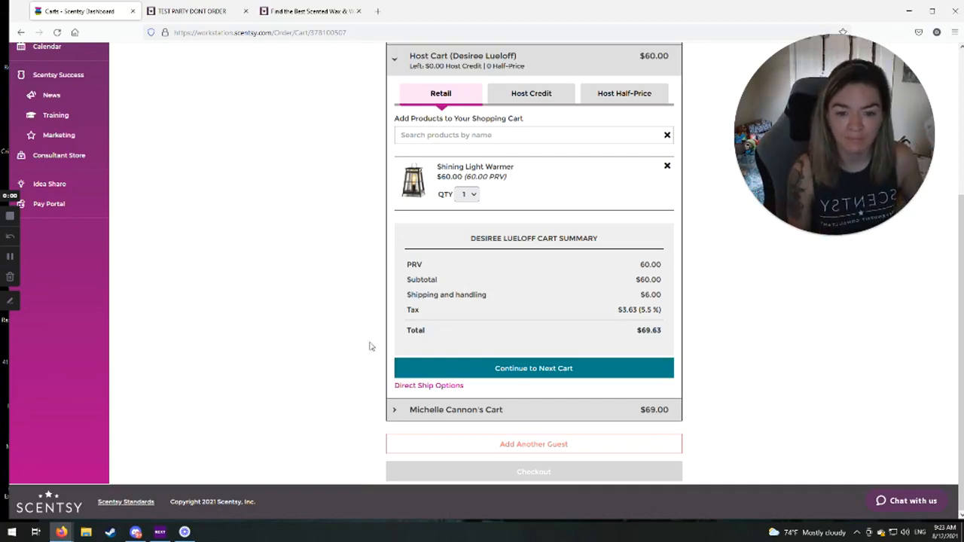
Remove the Luna Car Bar Clip and Shining Light Warmer from the guest's cart, and the Shining Light Warmer from the host's cart.
{"action": "left_click", "coordinate": [451, 410]}
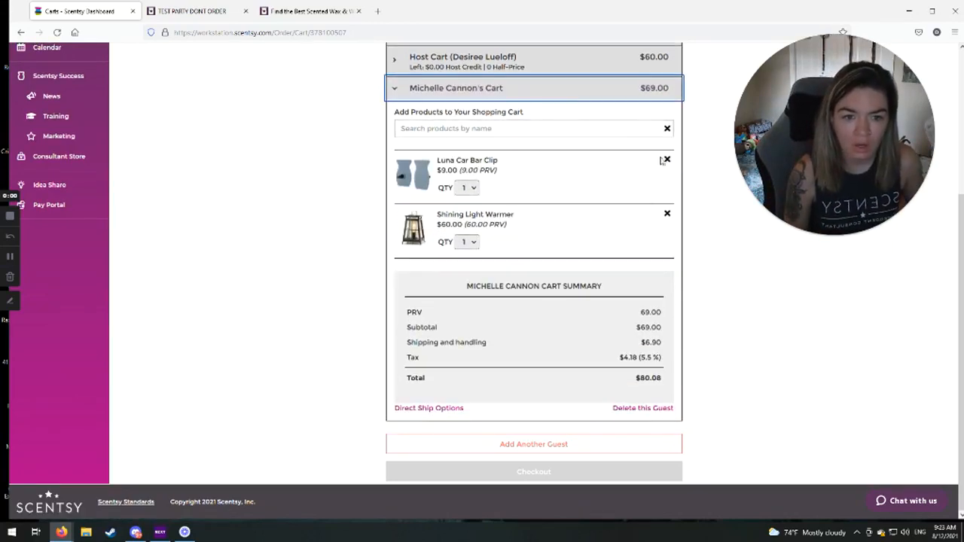
{"action": "left_click", "coordinate": [667, 160]}
{"action": "left_click", "coordinate": [666, 248]}
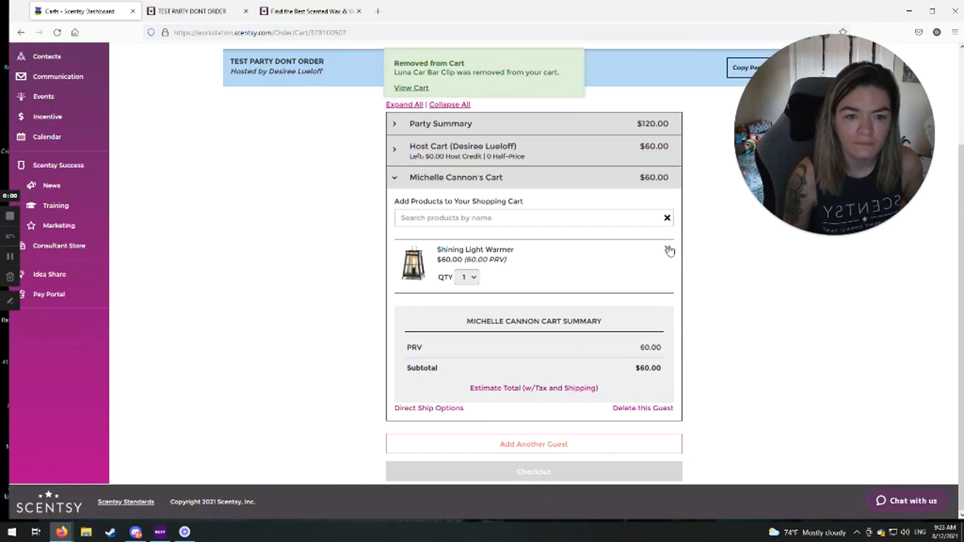
{"action": "left_click", "coordinate": [437, 265]}
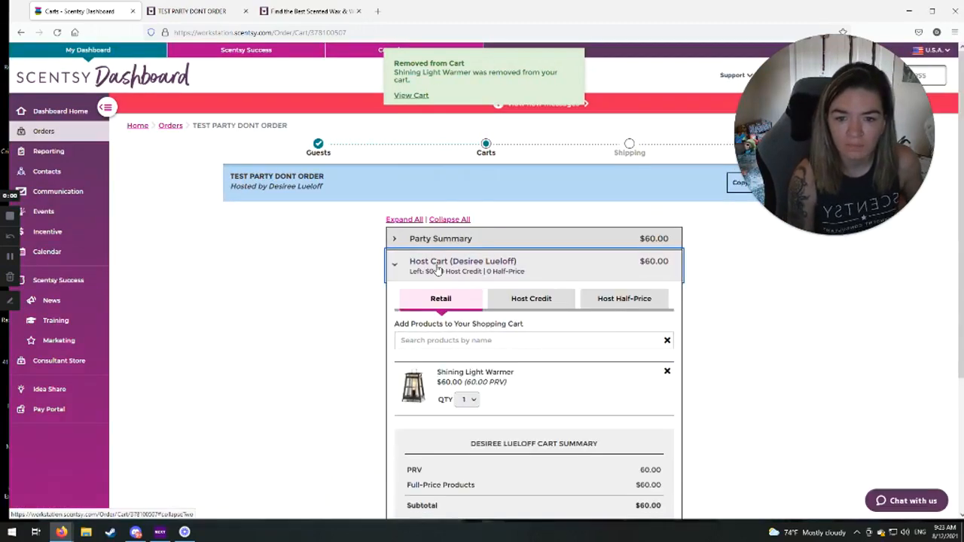
{"action": "left_click", "coordinate": [668, 372]}
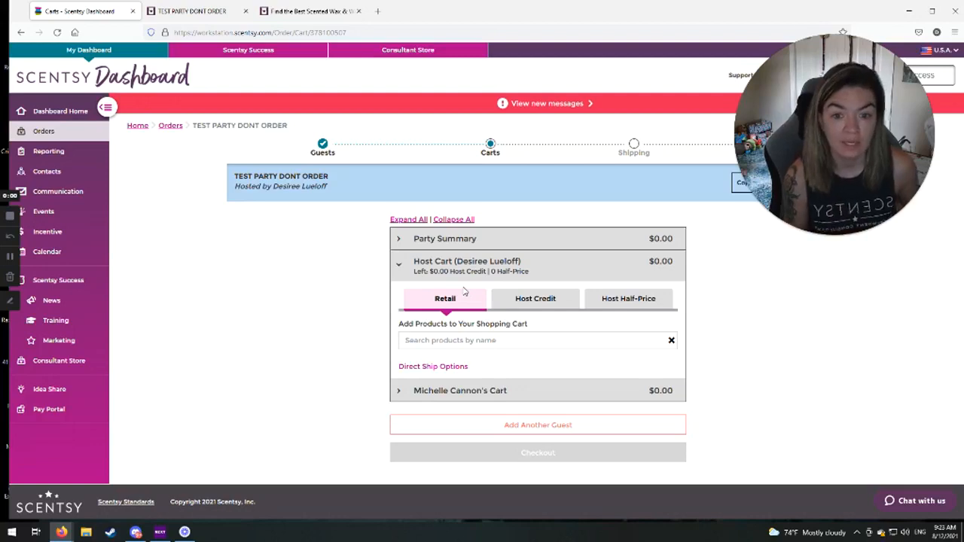
Add the Scentsy Air Purifier to the host's retail cart by searching "air", and check the Host Reward Fee.
{"action": "left_click", "coordinate": [441, 239]}
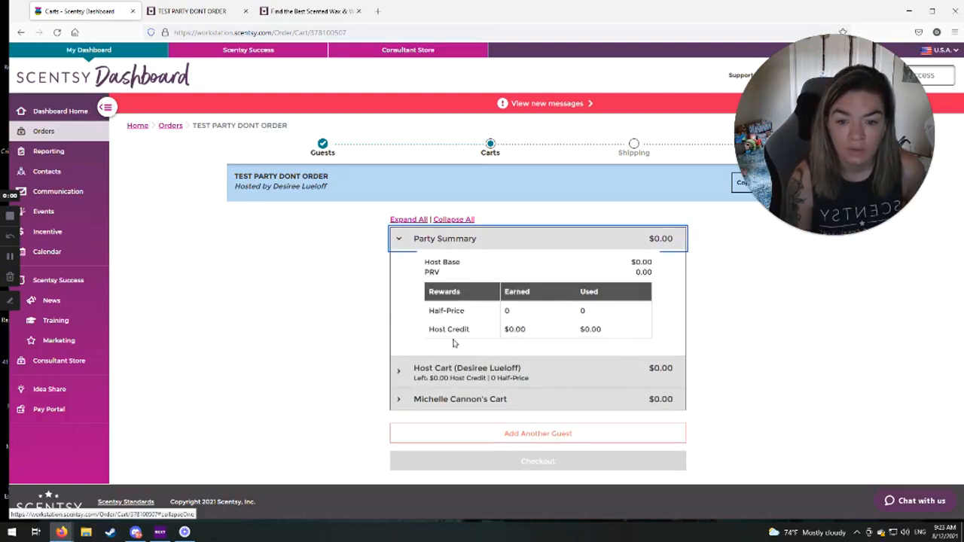
{"action": "left_click", "coordinate": [447, 376]}
{"action": "left_click", "coordinate": [450, 340]}
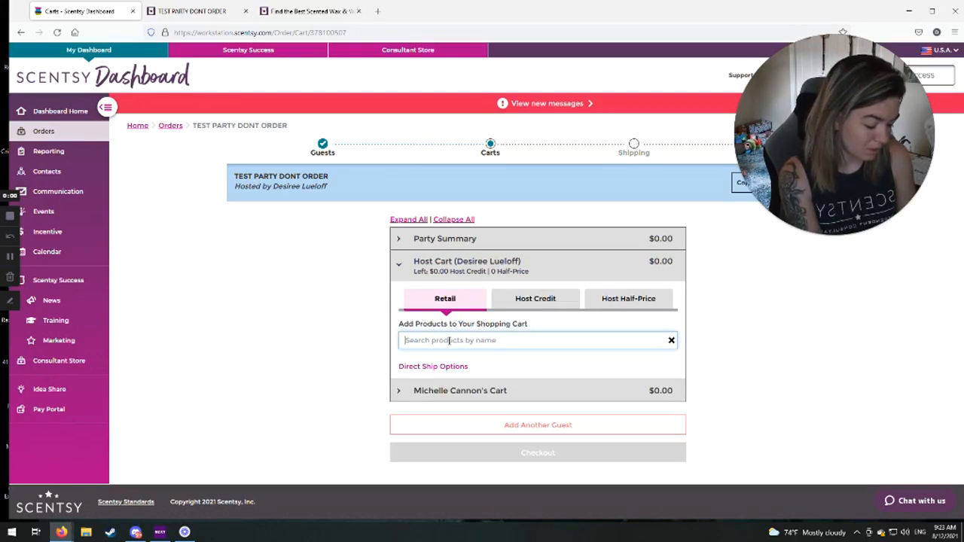
{"action": "type", "text": "air"}
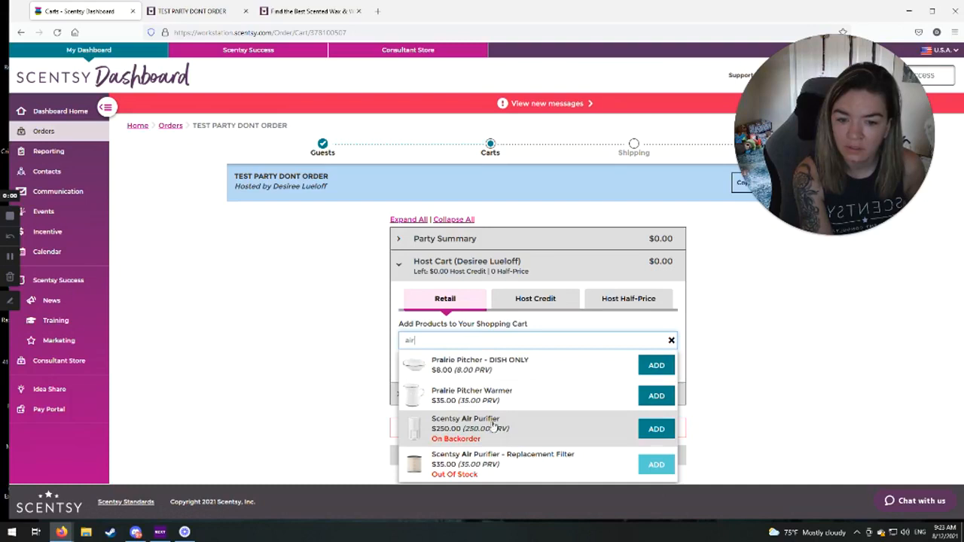
{"action": "left_click", "coordinate": [655, 428]}
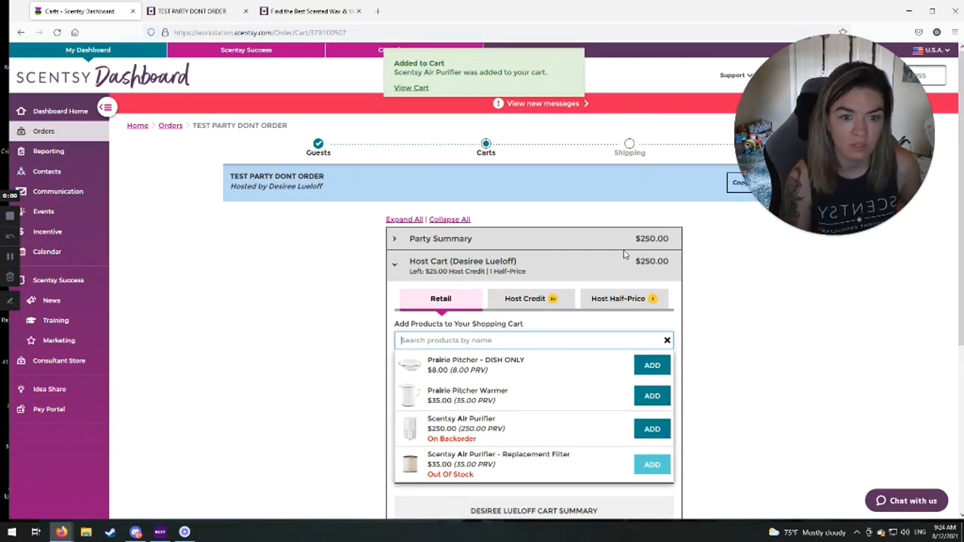
{"action": "left_click", "coordinate": [667, 342]}
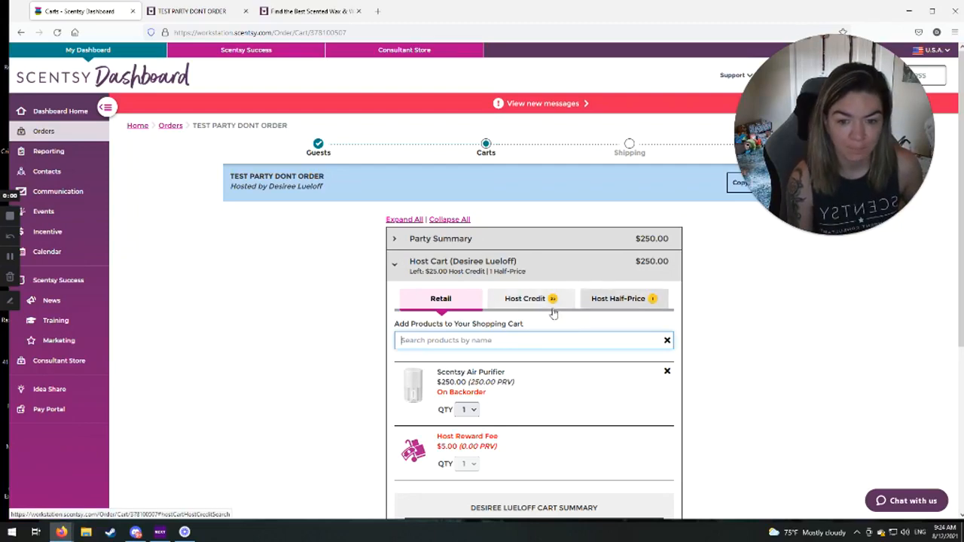
{"action": "scroll", "coordinate": [527, 339], "scroll_direction": "down", "scroll_amount": 2}
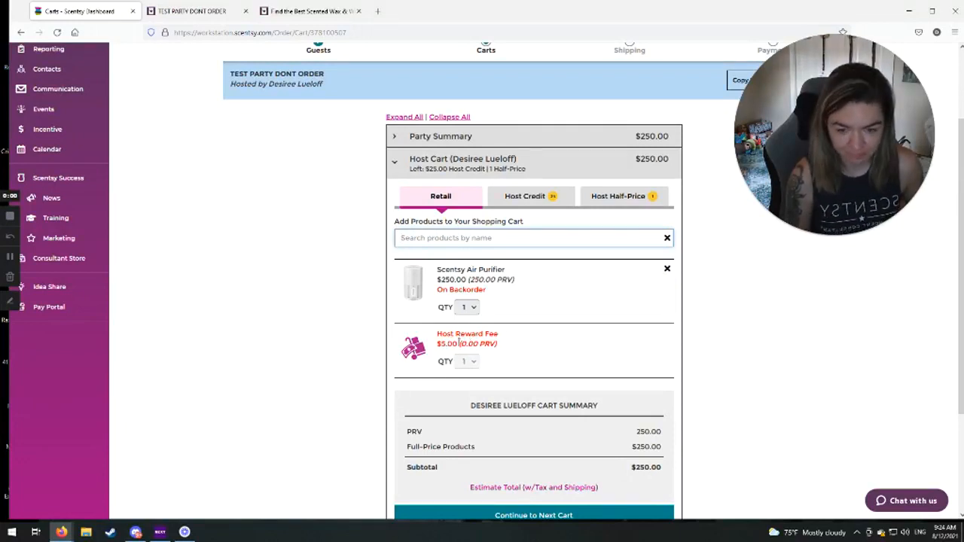
{"action": "mouse_move", "coordinate": [441, 345]}
{"action": "left_mouse_down"}
{"action": "mouse_move", "coordinate": [467, 344]}
{"action": "mouse_move", "coordinate": [458, 344]}
{"action": "left_mouse_up"}
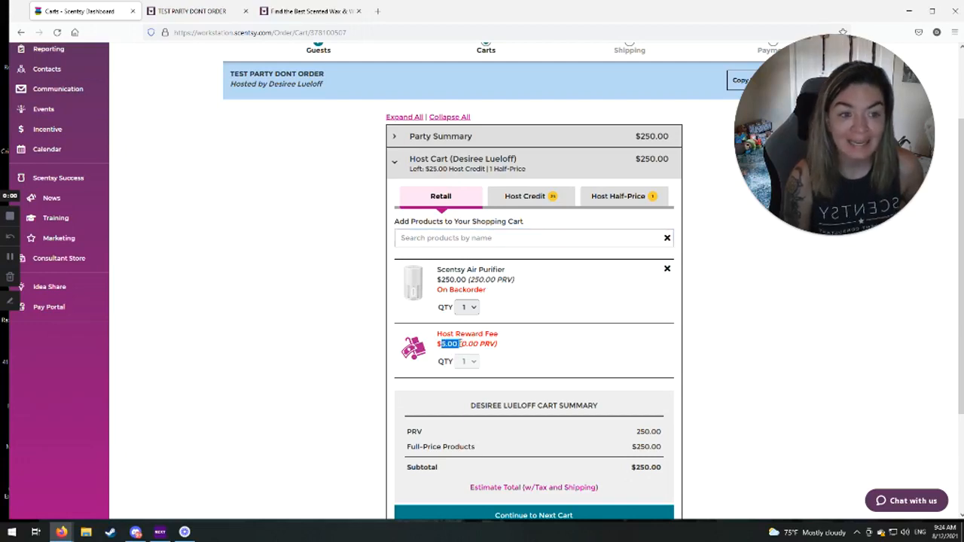
Add the Luna Scent Circle as the host's half-price product by searching "circle", and review the host's retail cart.
{"action": "left_click", "coordinate": [624, 198]}
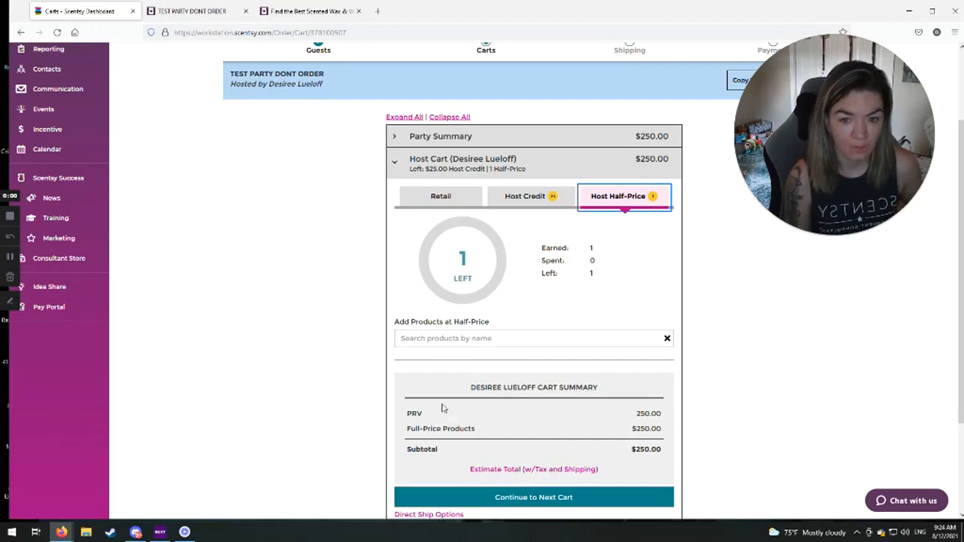
{"action": "key", "text": "Tab"}
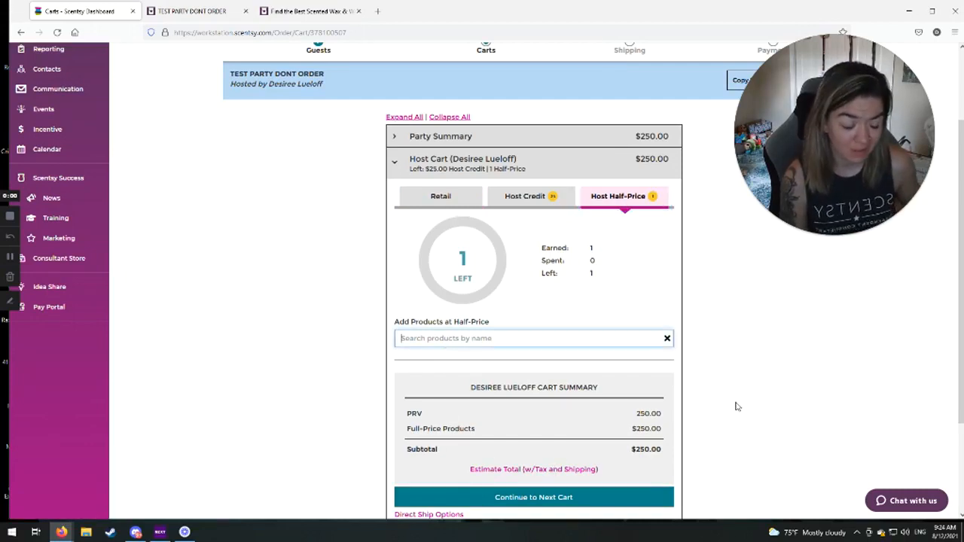
{"action": "type", "text": "circle"}
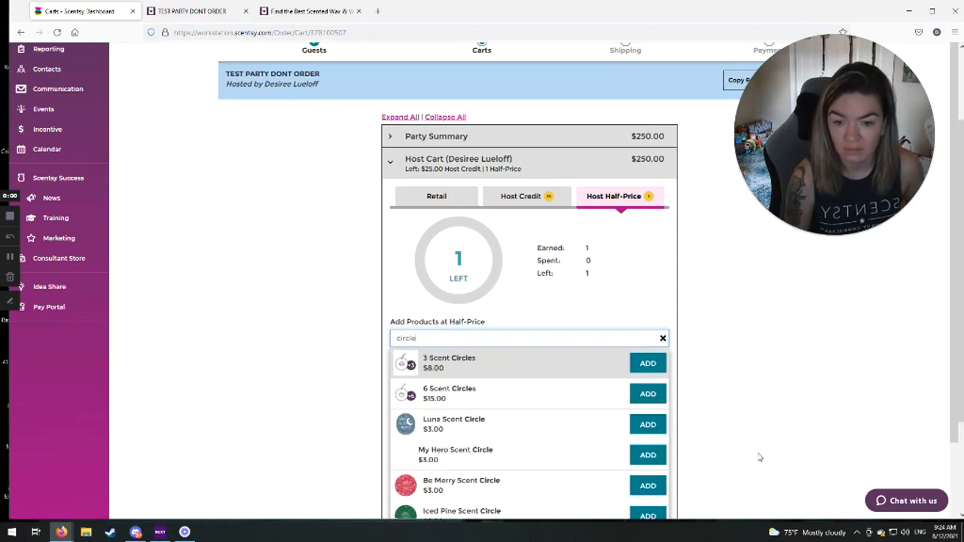
{"action": "left_click", "coordinate": [643, 424]}
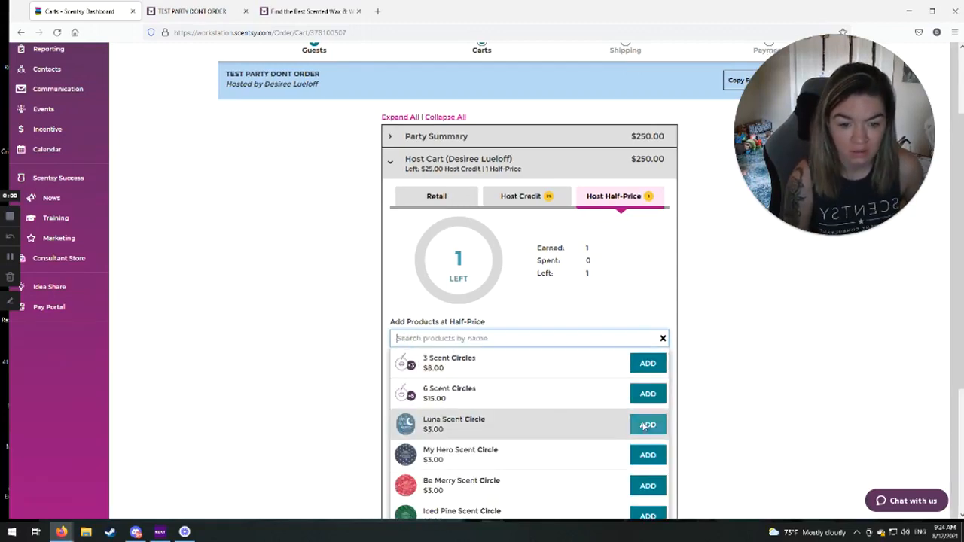
{"action": "left_click", "coordinate": [440, 196]}
{"action": "scroll", "coordinate": [482, 305], "scroll_direction": "down", "scroll_amount": 2}
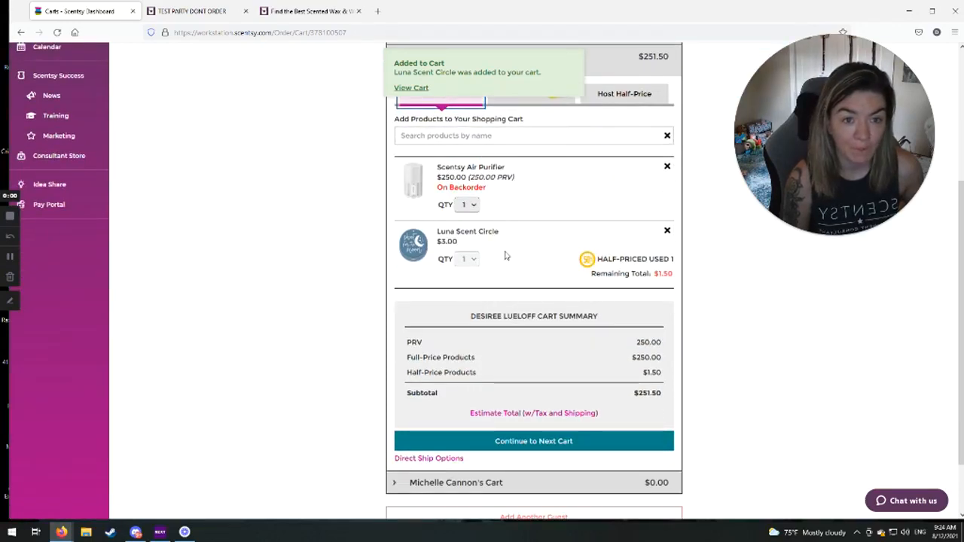
Review the host's credit and half-price rewards, and add the Shining Light Warmer to the host credit products by searching "shining".
{"action": "scroll", "coordinate": [513, 269], "scroll_direction": "up", "scroll_amount": 1}
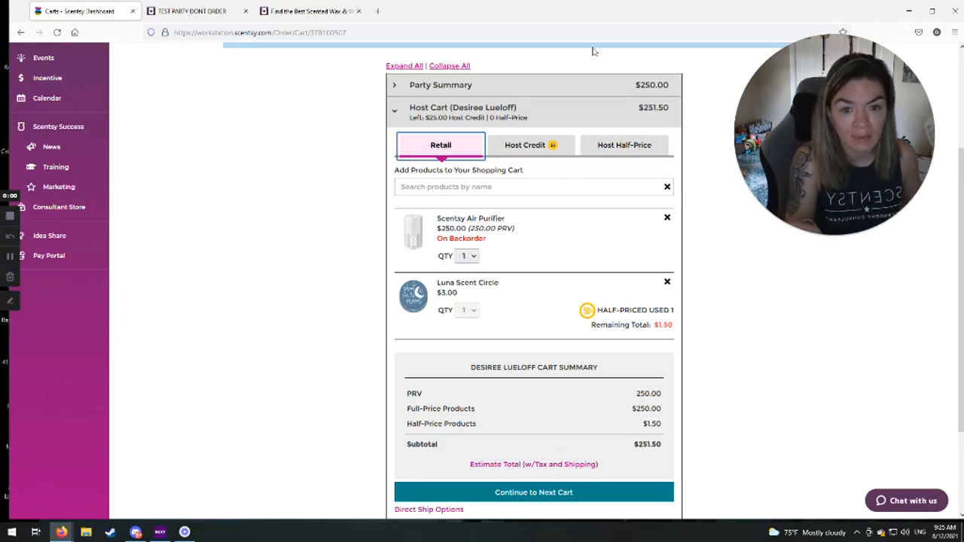
{"action": "left_click", "coordinate": [530, 146]}
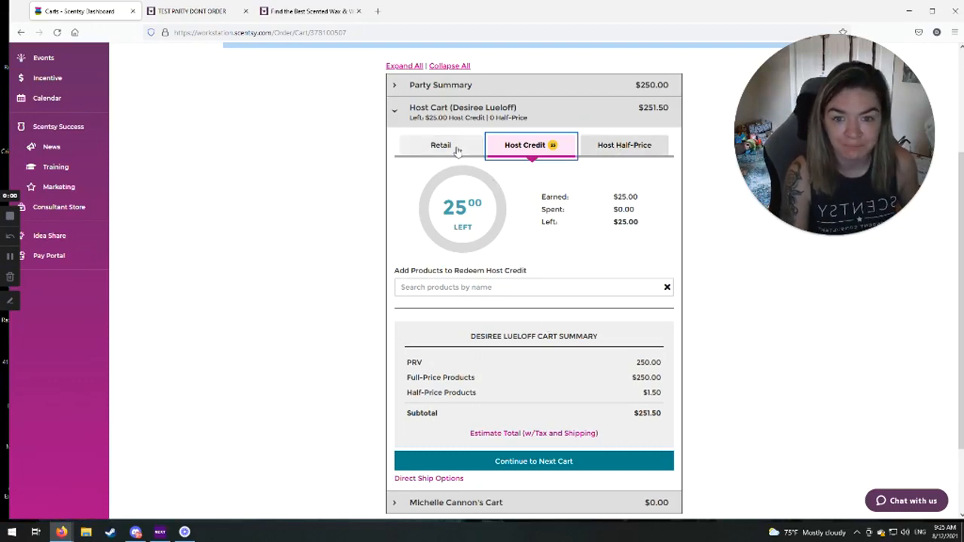
{"action": "left_click", "coordinate": [630, 142]}
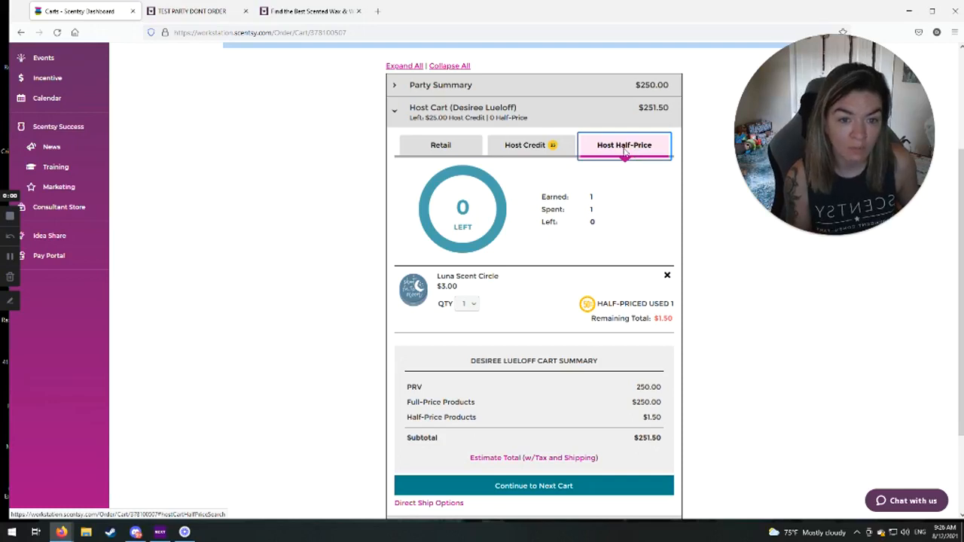
{"action": "left_click", "coordinate": [557, 149]}
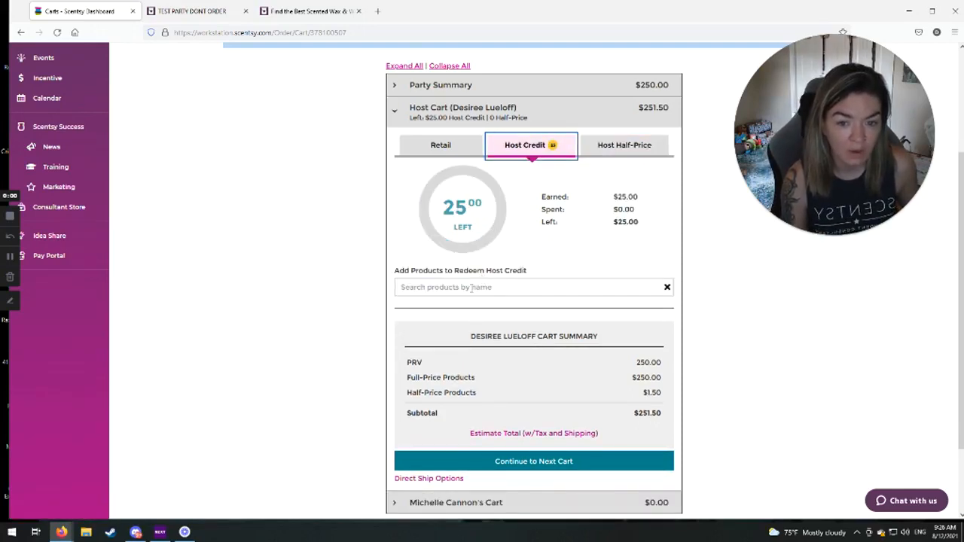
{"action": "left_click", "coordinate": [444, 288]}
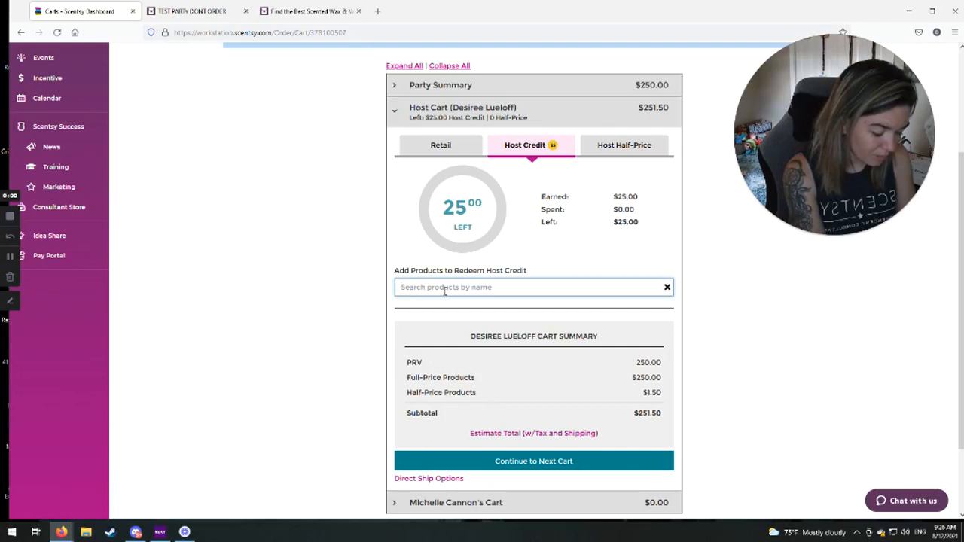
{"action": "type", "text": "shining"}
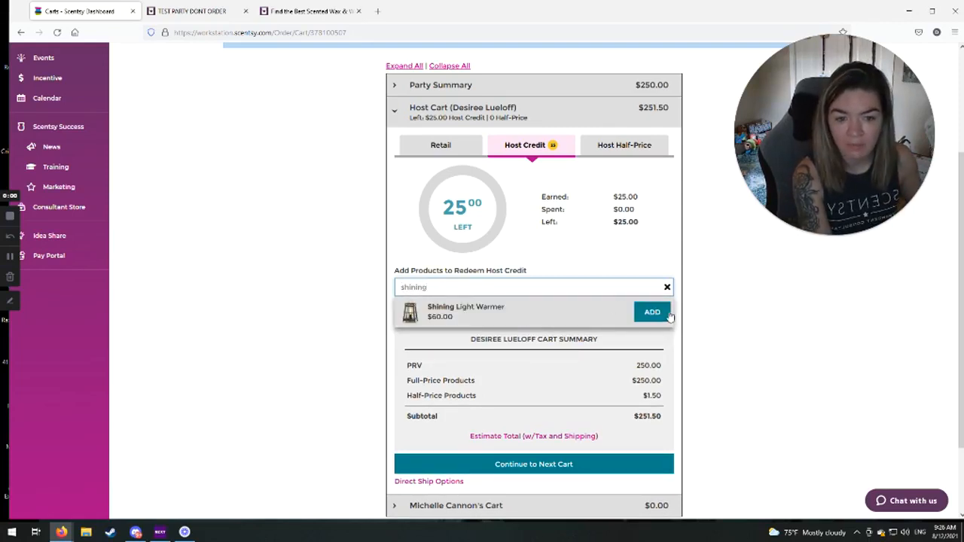
{"action": "left_click", "coordinate": [660, 311]}
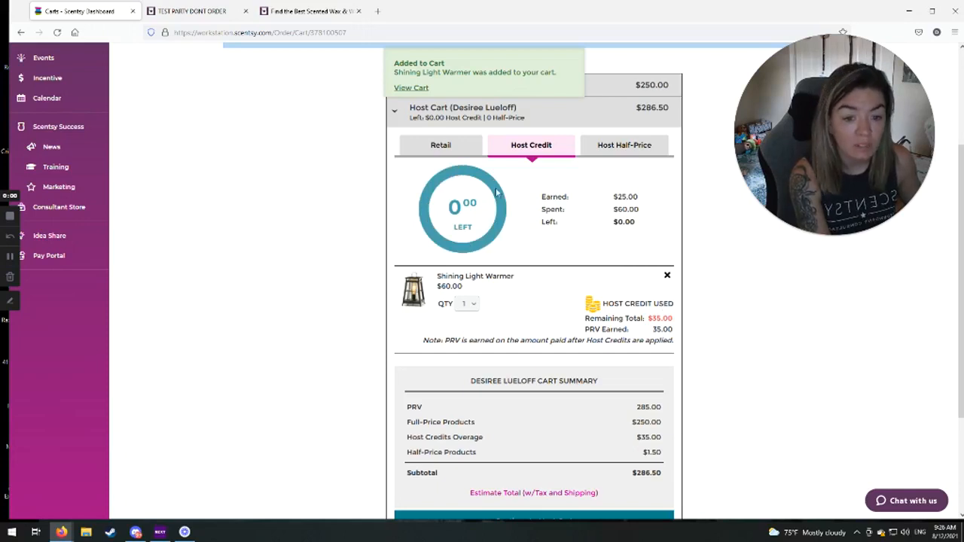
Examine the warmer's remaining total and PRV earned, the half-price product, and the host's cart summary.
{"action": "left_click_drag", "start_coordinate": [649, 318], "coordinate": [677, 324]}
{"action": "left_click", "coordinate": [654, 317]}
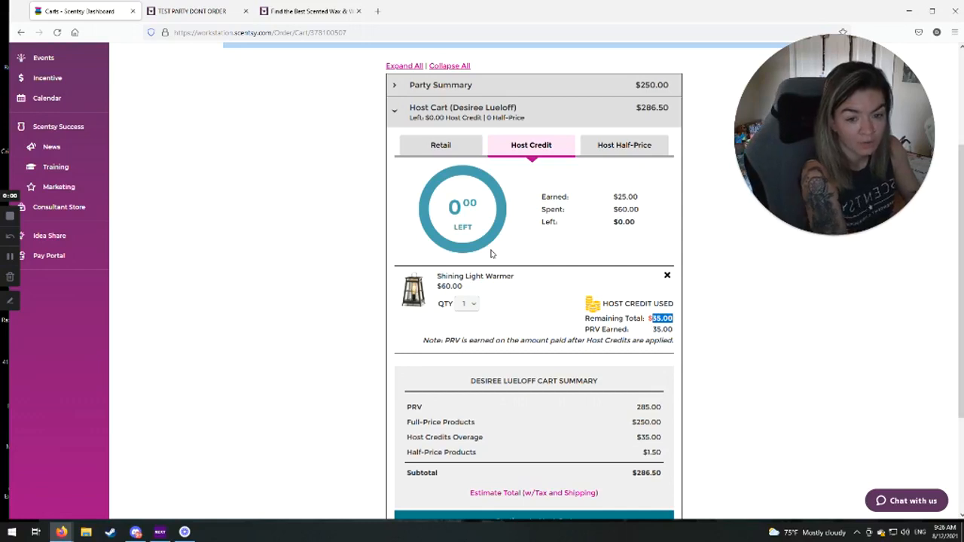
{"action": "left_click_drag", "start_coordinate": [652, 329], "coordinate": [687, 335]}
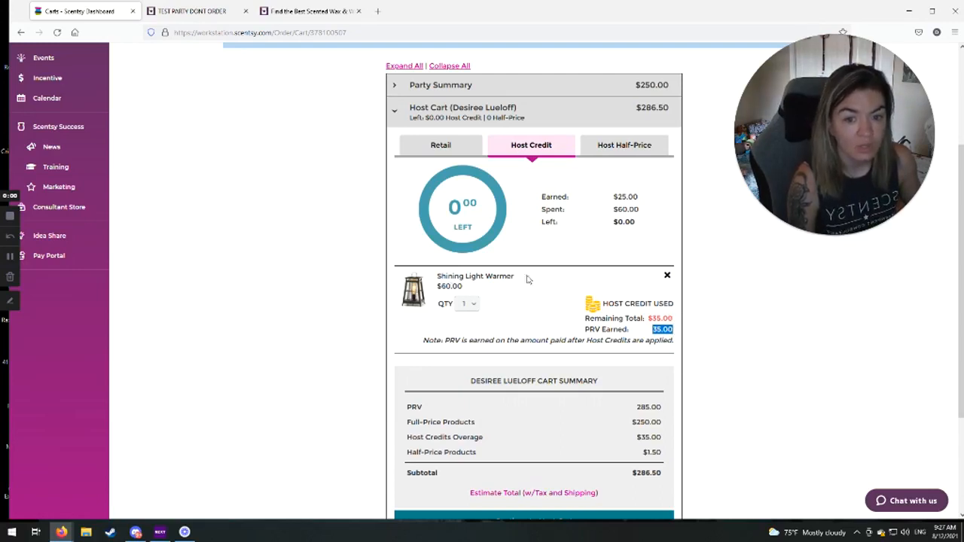
{"action": "left_click", "coordinate": [620, 148]}
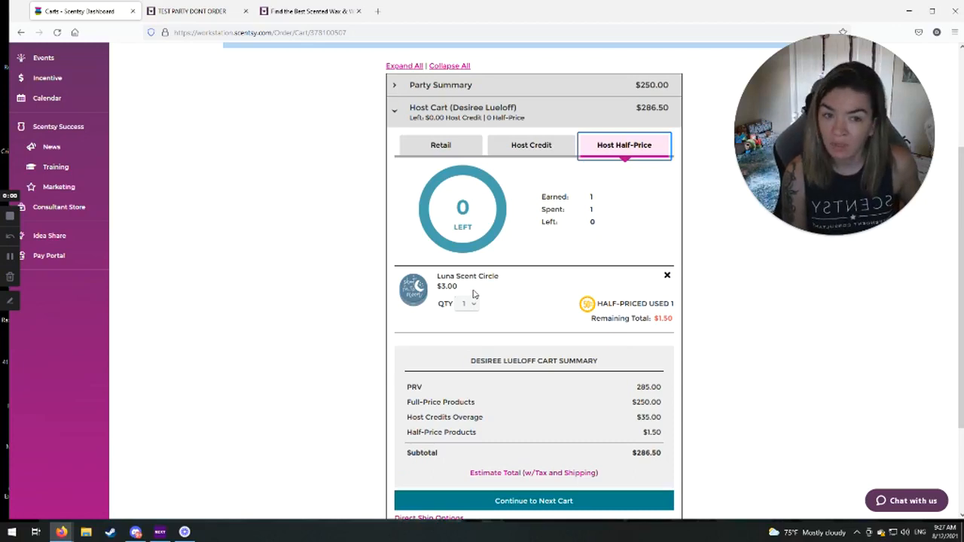
{"action": "left_click", "coordinate": [502, 145]}
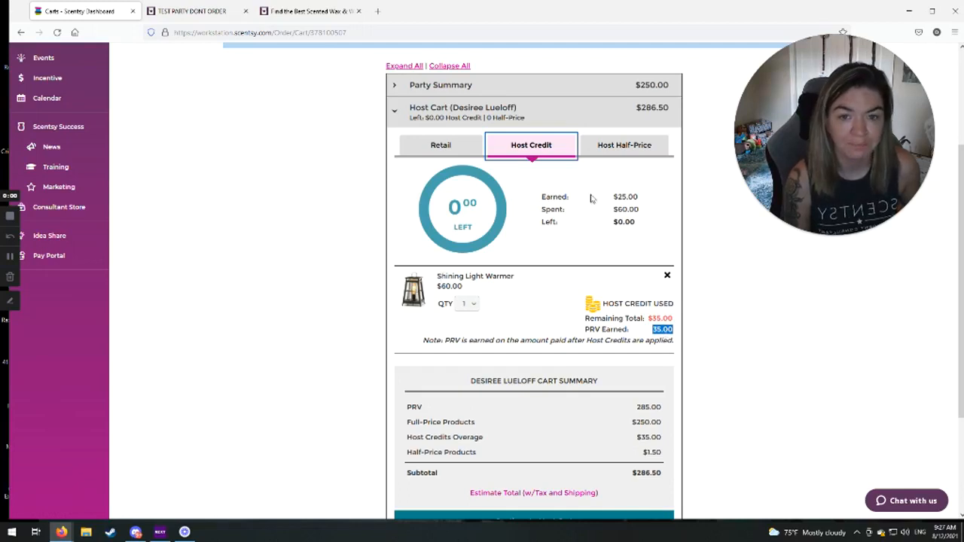
{"action": "scroll", "coordinate": [555, 297], "scroll_direction": "down", "scroll_amount": 1}
{"action": "scroll", "coordinate": [553, 295], "scroll_direction": "down", "scroll_amount": 2}
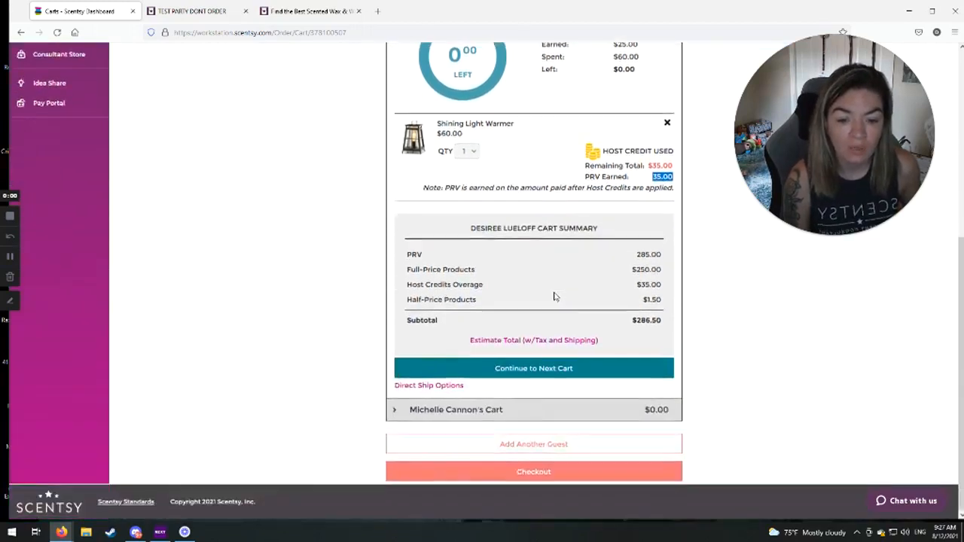
{"action": "scroll", "coordinate": [557, 286], "scroll_direction": "up", "scroll_amount": 2}
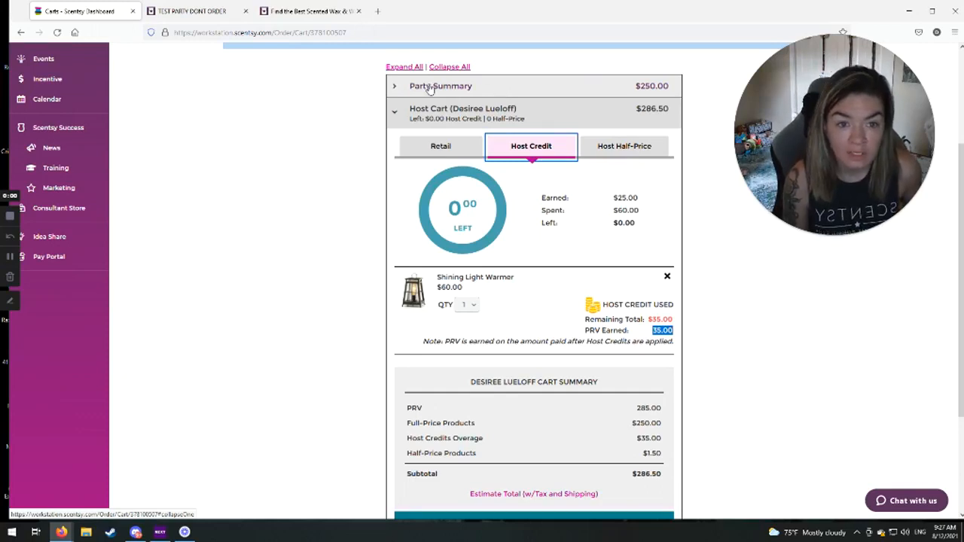
Assign the Perpetual Party Reward to the guest and add the Luna Washer Whiffs Tub as the reward by searching "whiff".
{"action": "left_click", "coordinate": [572, 89]}
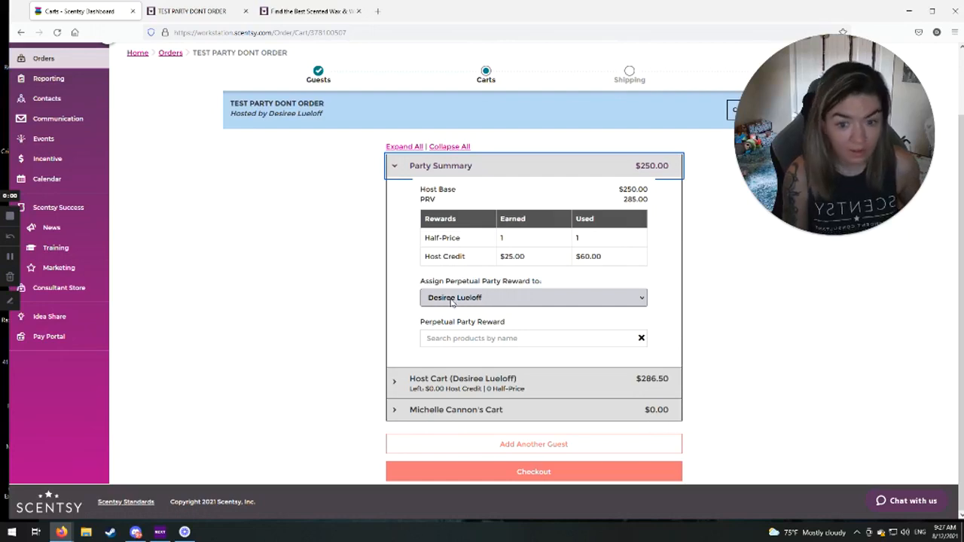
{"action": "left_click", "coordinate": [520, 298]}
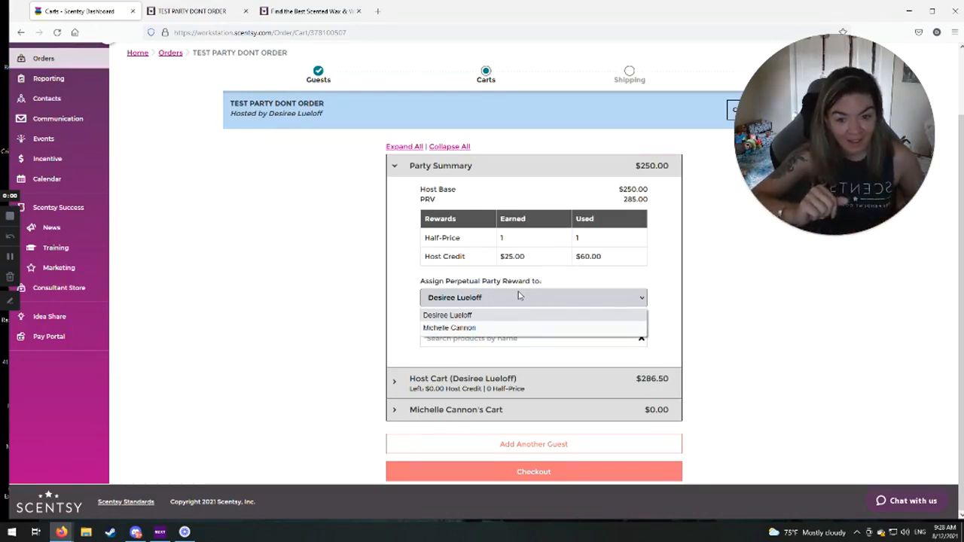
{"action": "scroll", "coordinate": [518, 296], "scroll_direction": "up", "scroll_amount": 1}
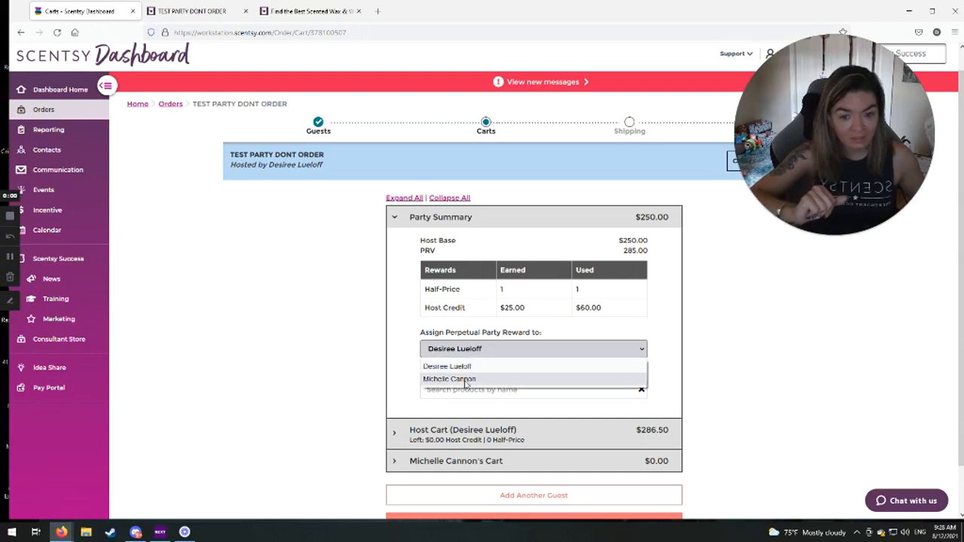
{"action": "left_click", "coordinate": [465, 381]}
{"action": "left_click", "coordinate": [488, 392]}
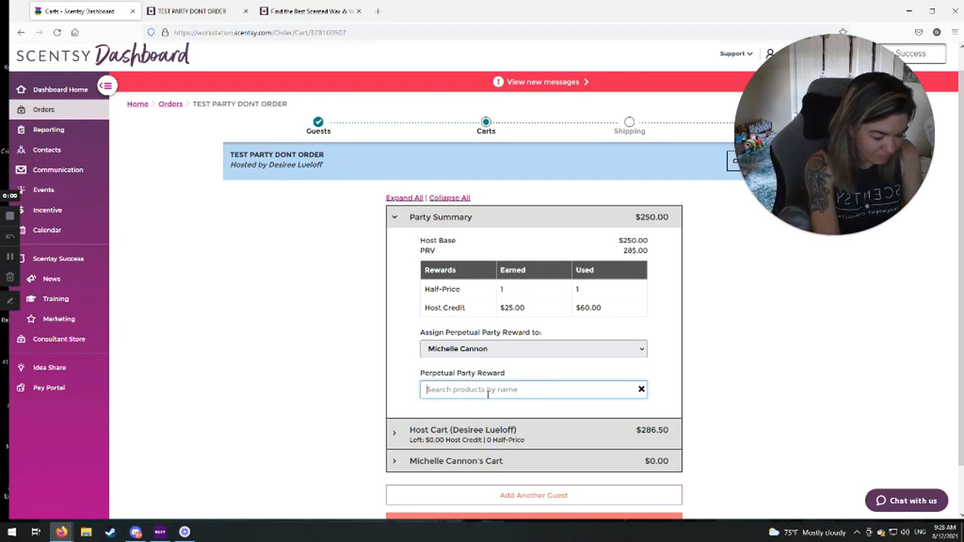
{"action": "type", "text": "whiff"}
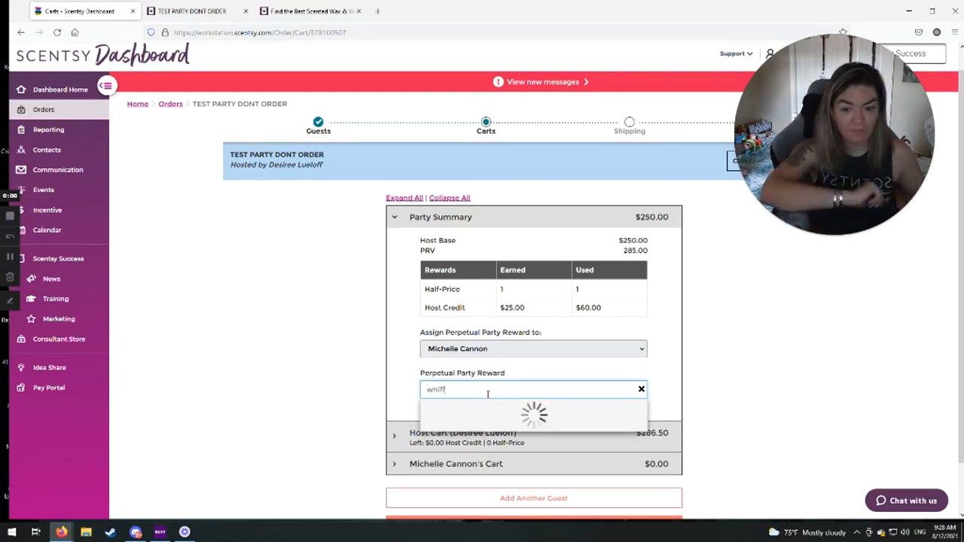
{"action": "scroll", "coordinate": [473, 400], "scroll_direction": "down", "scroll_amount": 1}
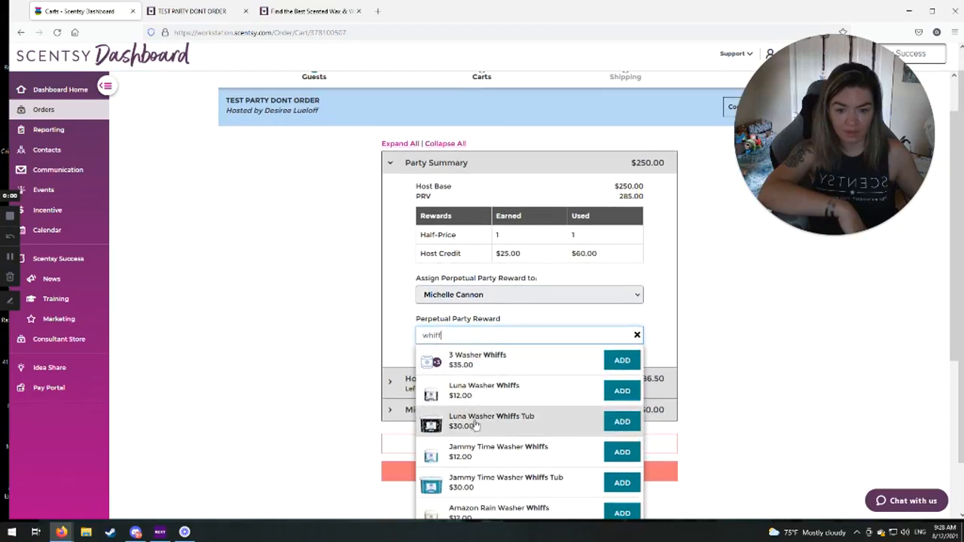
{"action": "left_click", "coordinate": [621, 421]}
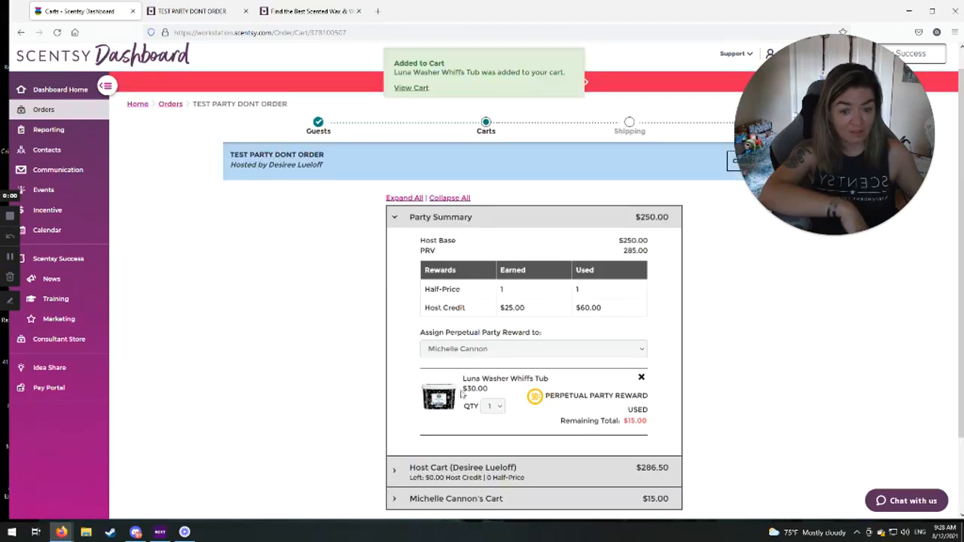
{"action": "left_click_drag", "start_coordinate": [620, 422], "coordinate": [666, 442]}
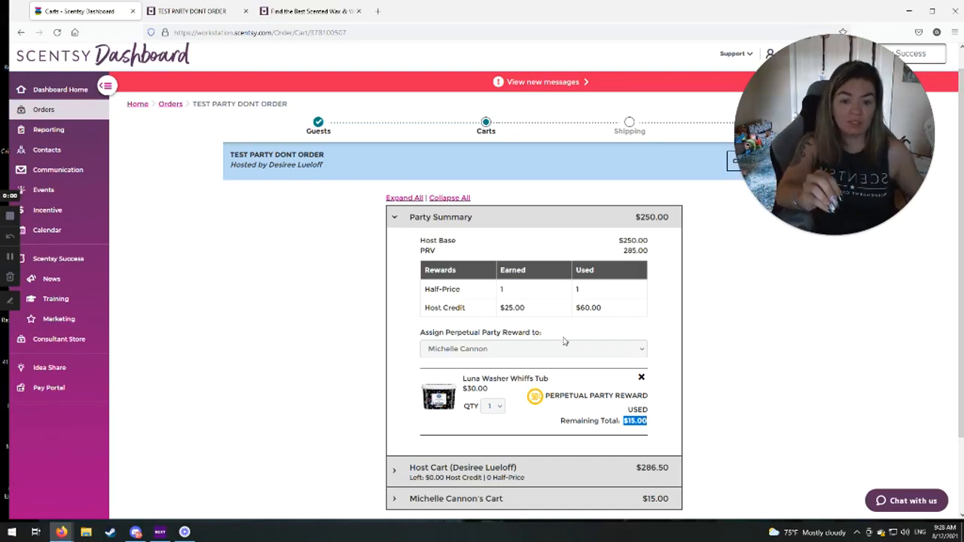
Look at the test party's page for adding another guest, and return to its carts.
{"action": "scroll", "coordinate": [571, 411], "scroll_direction": "down", "scroll_amount": 3}
{"action": "left_click", "coordinate": [538, 445]}
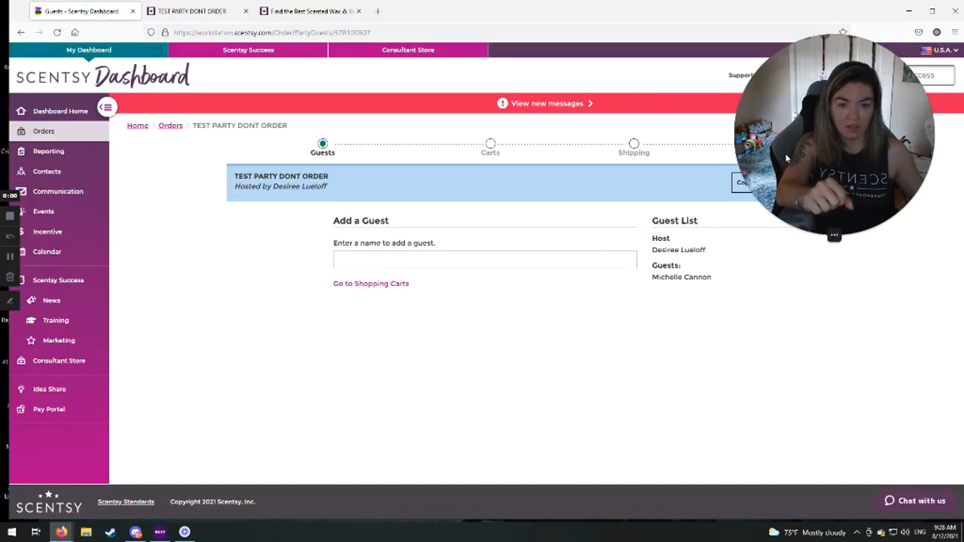
{"action": "left_click_drag", "start_coordinate": [825, 161], "coordinate": [875, 184]}
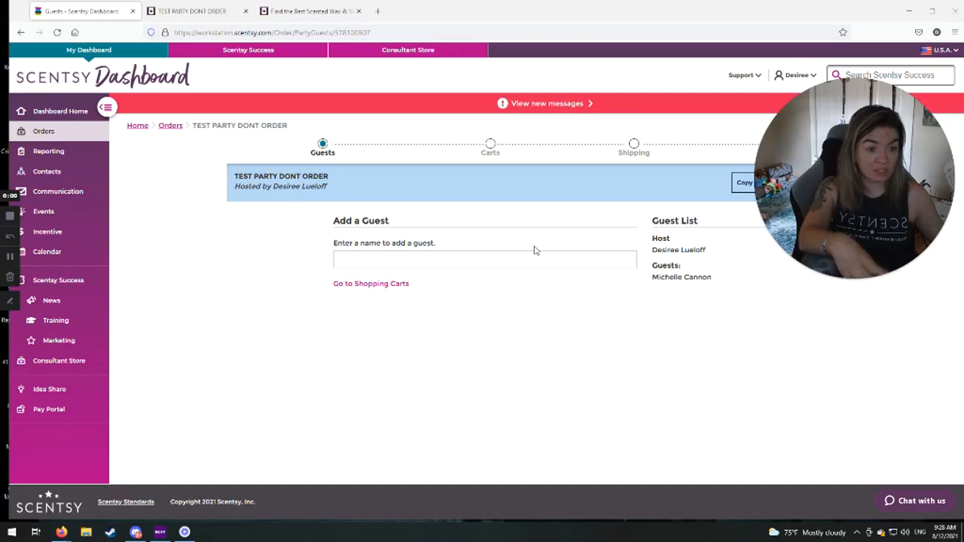
{"action": "left_click", "coordinate": [490, 147]}
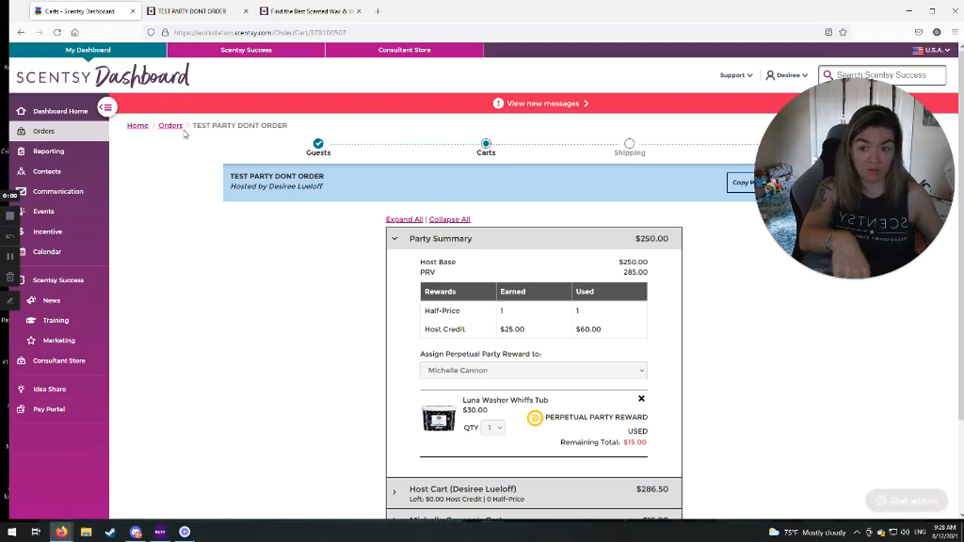
Open the scent event listed beneath TEST PARTY DONT ORDER among the open orders, and add the consultant as a guest with a cart.
{"action": "left_click", "coordinate": [170, 126]}
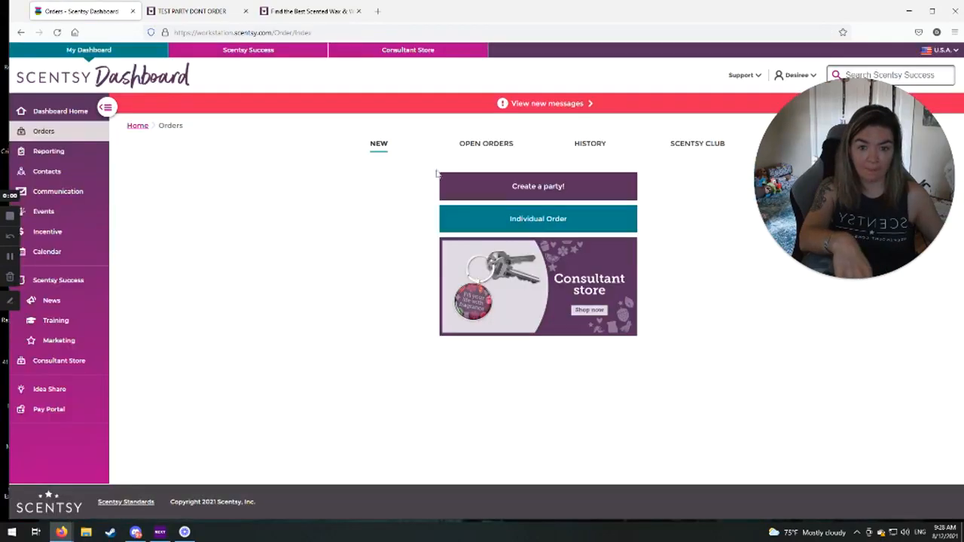
{"action": "left_click", "coordinate": [501, 148]}
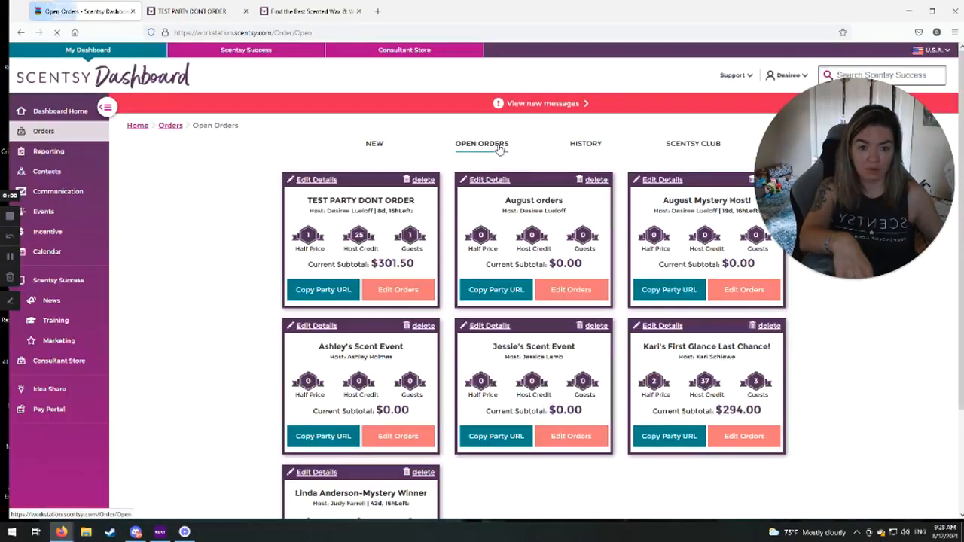
{"action": "left_click", "coordinate": [400, 437]}
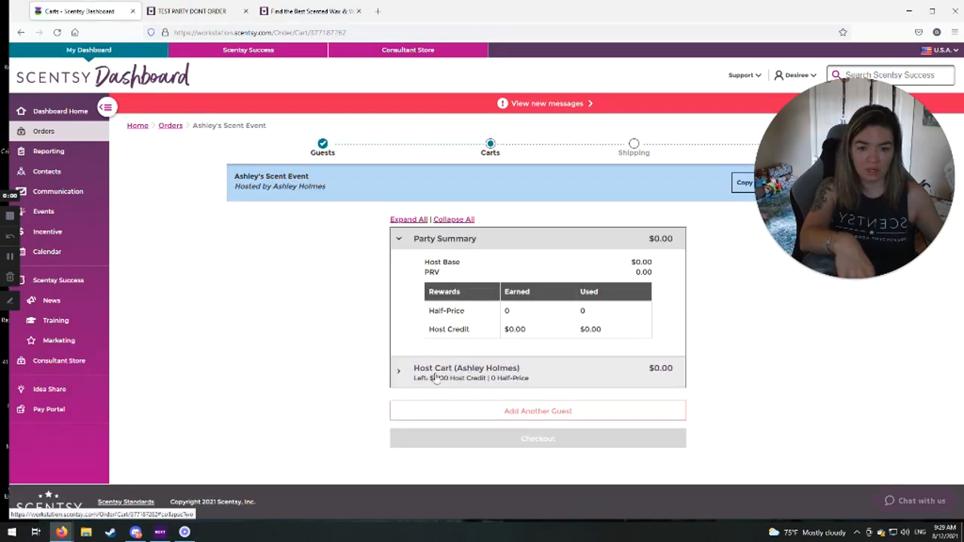
{"action": "left_click", "coordinate": [518, 419]}
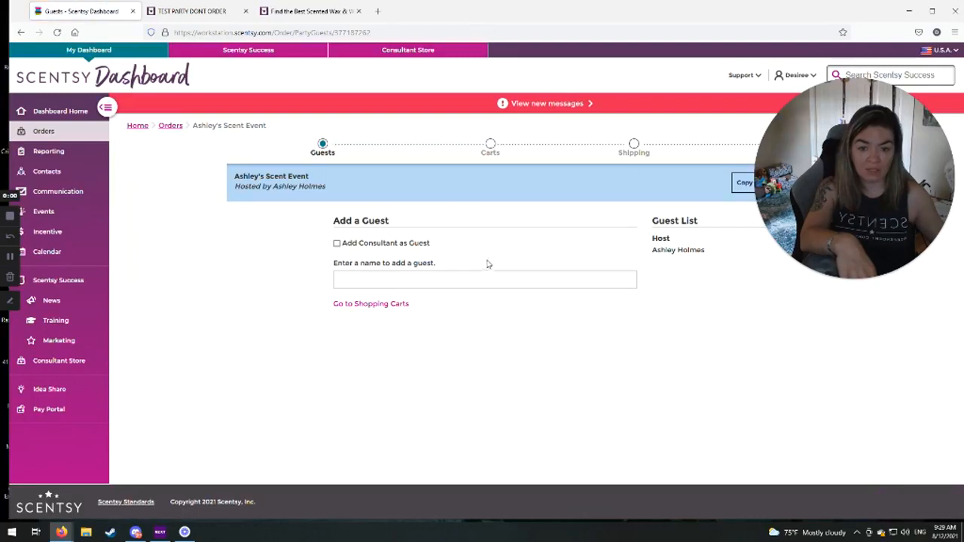
{"action": "left_click", "coordinate": [337, 244]}
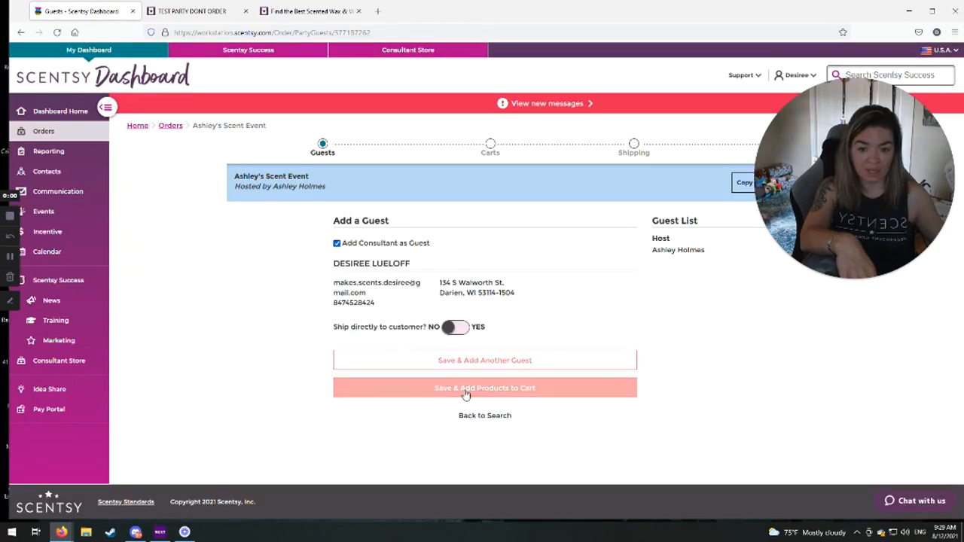
{"action": "left_click", "coordinate": [465, 392]}
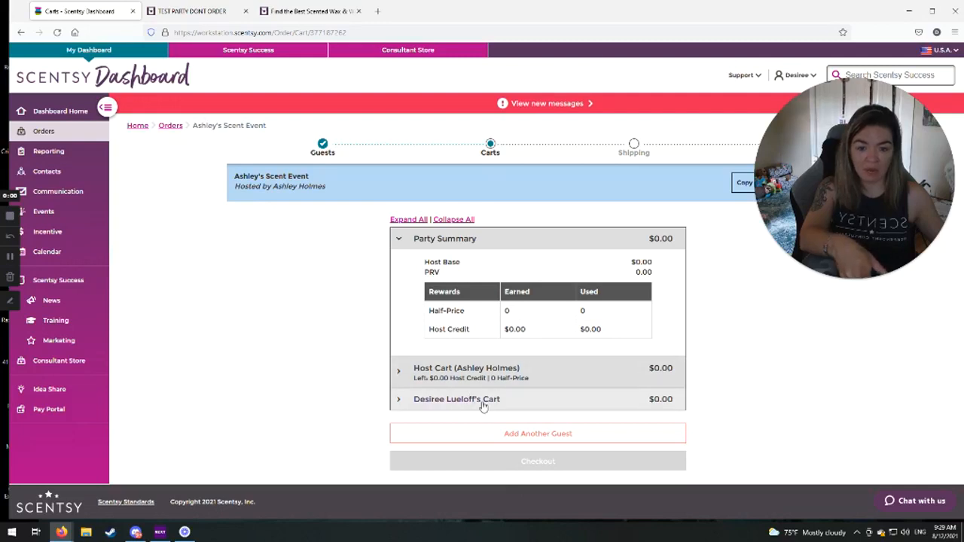
Reopen TEST PARTY DONT ORDER from the open orders and remove the Luna Washer Whiffs Tub from the Perpetual Party Reward.
{"action": "left_click", "coordinate": [172, 128]}
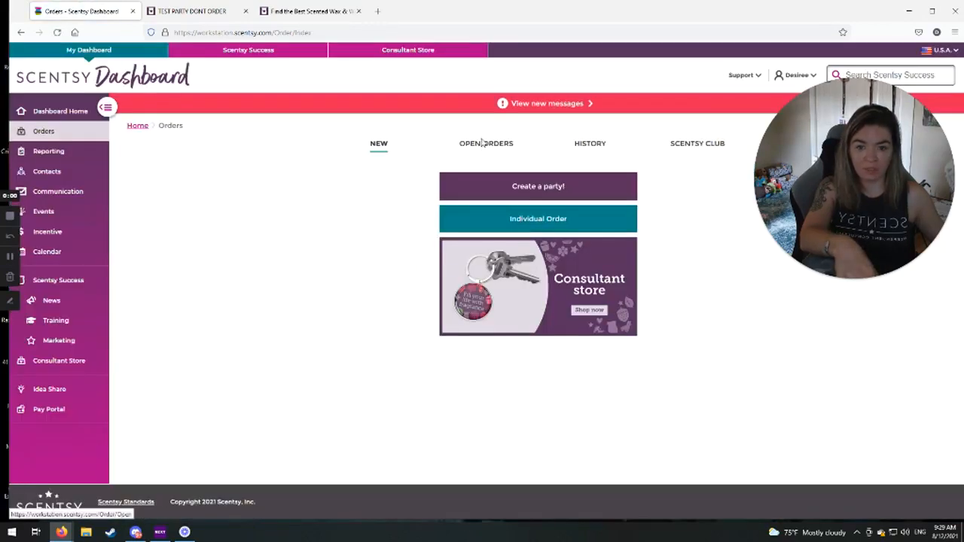
{"action": "left_click", "coordinate": [477, 146]}
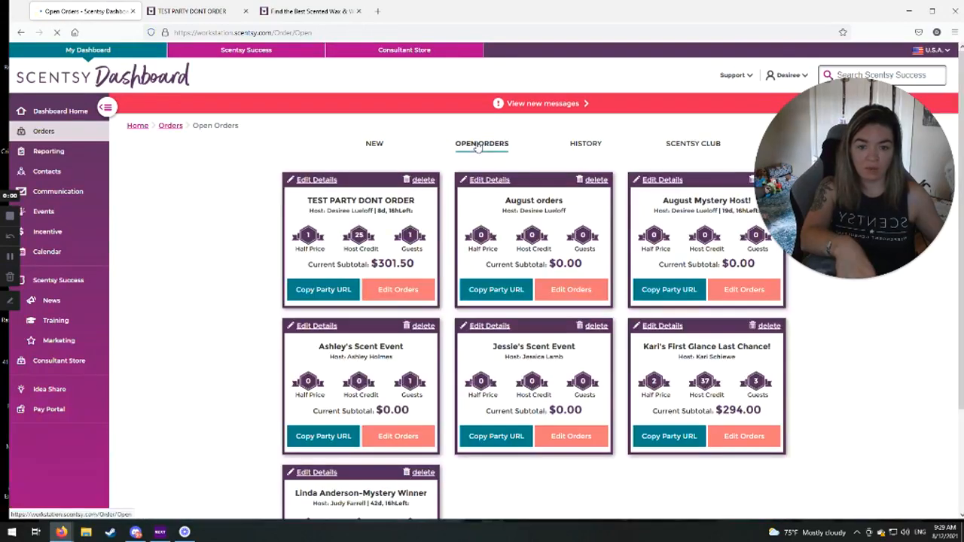
{"action": "left_click", "coordinate": [399, 290]}
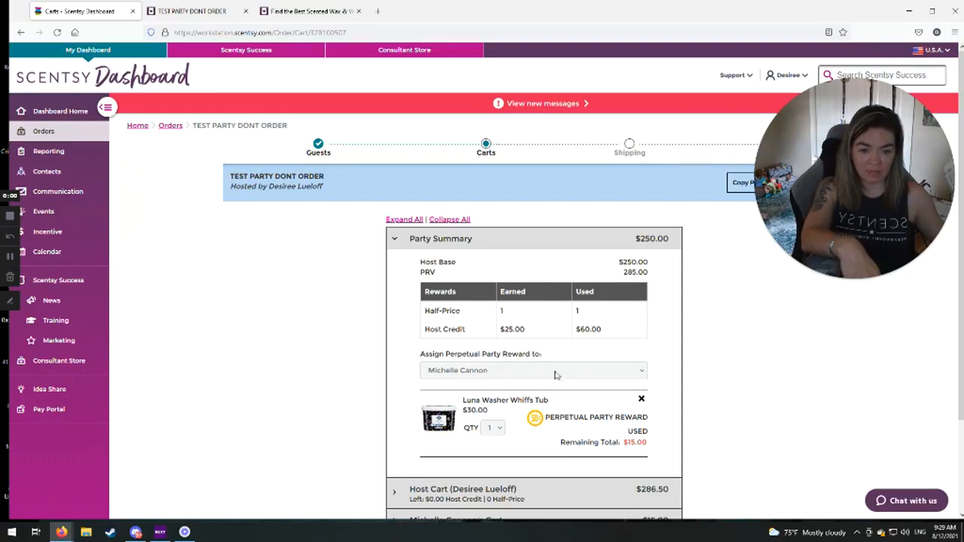
{"action": "scroll", "coordinate": [547, 382], "scroll_direction": "down", "scroll_amount": 1}
{"action": "scroll", "coordinate": [548, 382], "scroll_direction": "down", "scroll_amount": 2}
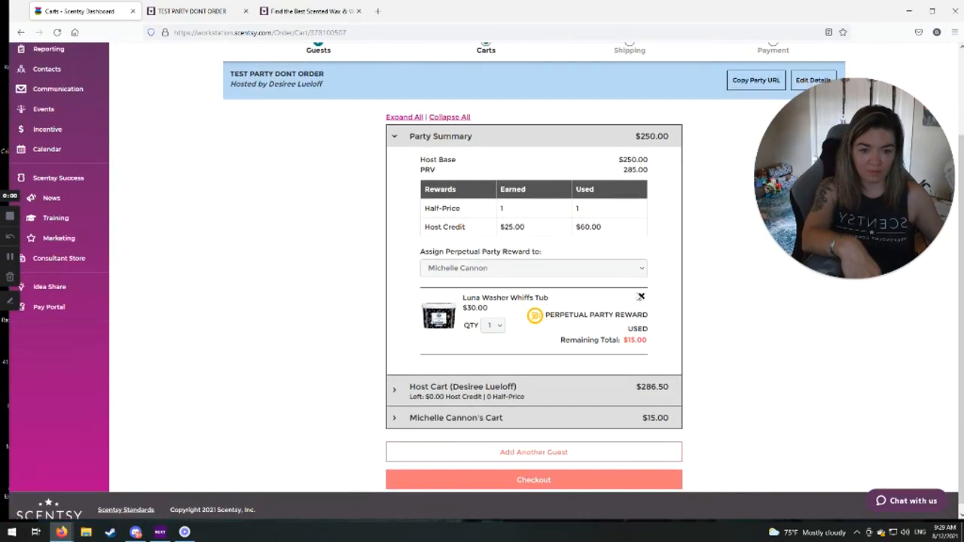
{"action": "left_click", "coordinate": [640, 294]}
{"action": "left_click", "coordinate": [642, 297]}
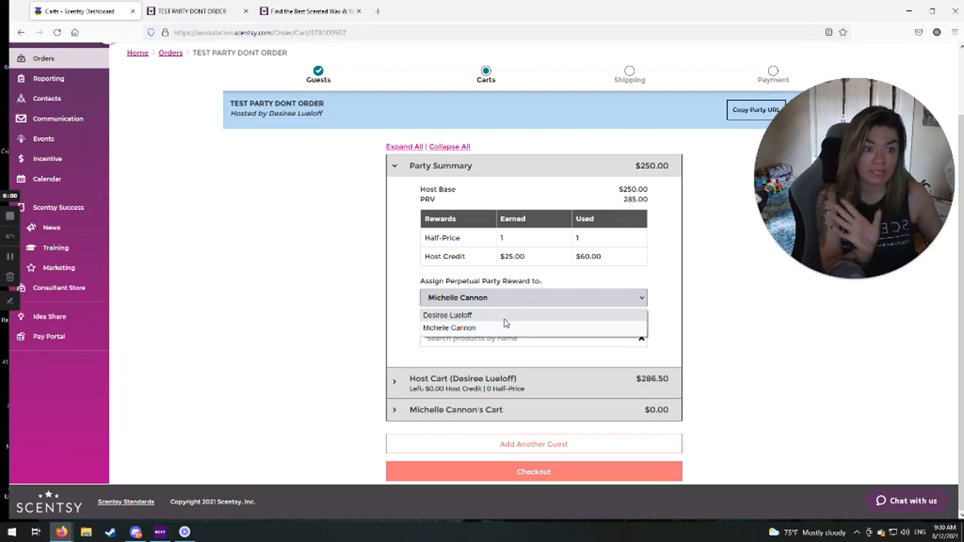
Check who can receive the Perpetual Party Reward in the party summary, keeping the existing guest selected.
{"action": "scroll", "coordinate": [207, 211], "scroll_direction": "up", "scroll_amount": 2}
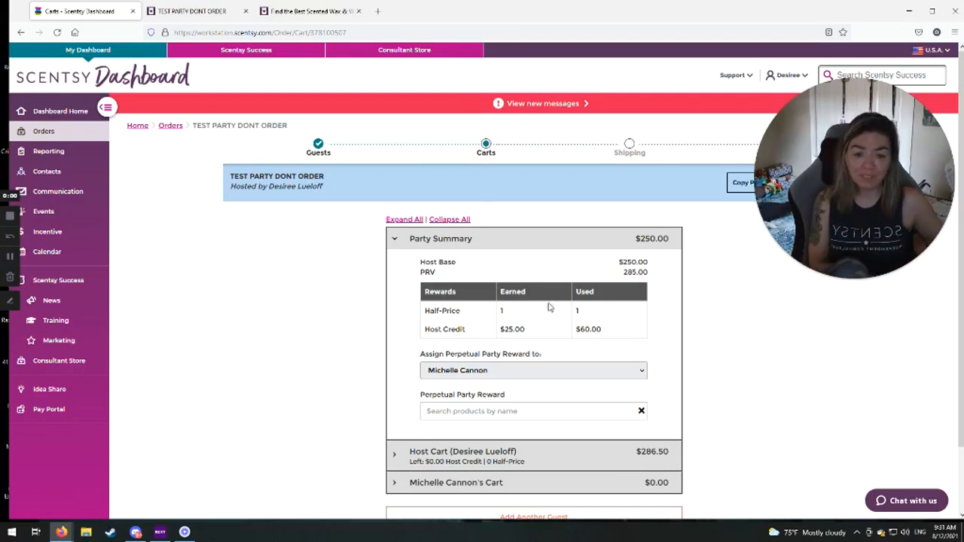
{"action": "left_click", "coordinate": [497, 370]}
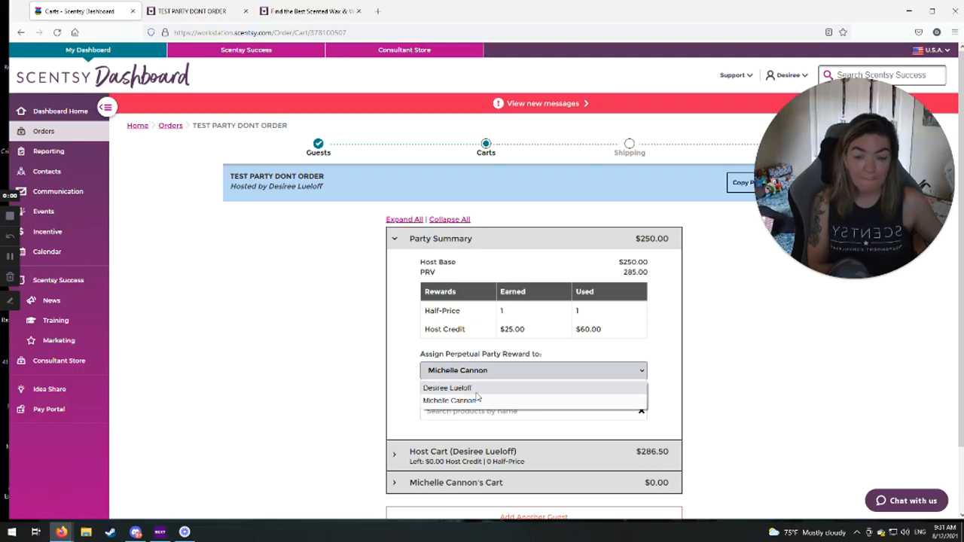
{"action": "left_click", "coordinate": [478, 399]}
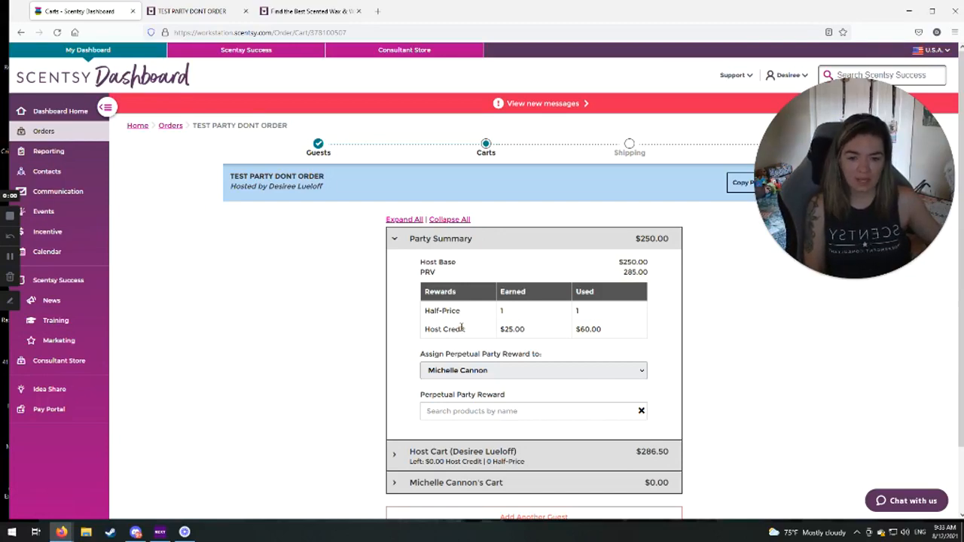
Add the Be Merry Scentsy Bar and Be Merry Room Spray to the existing guest's cart by searching "be".
{"action": "scroll", "coordinate": [461, 328], "scroll_direction": "down", "scroll_amount": 1}
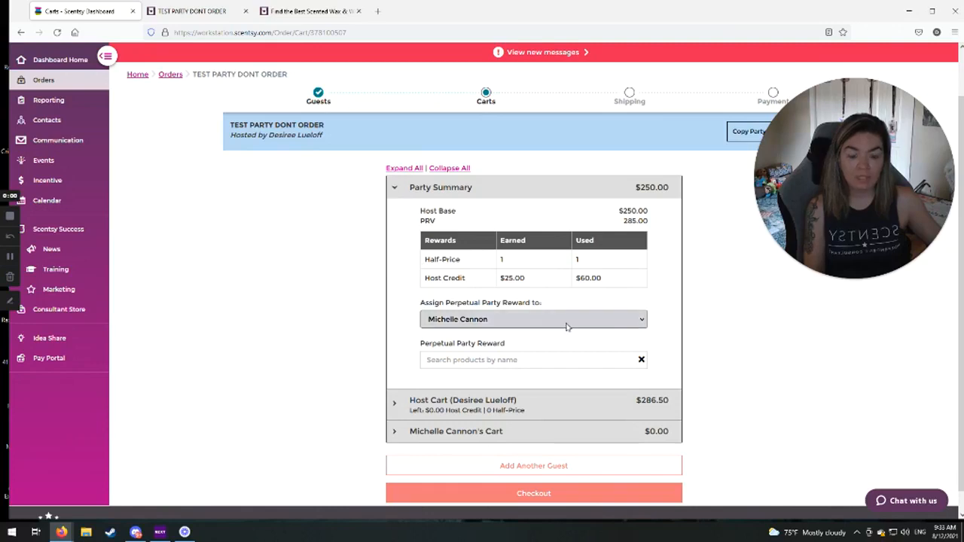
{"action": "left_click", "coordinate": [491, 432]}
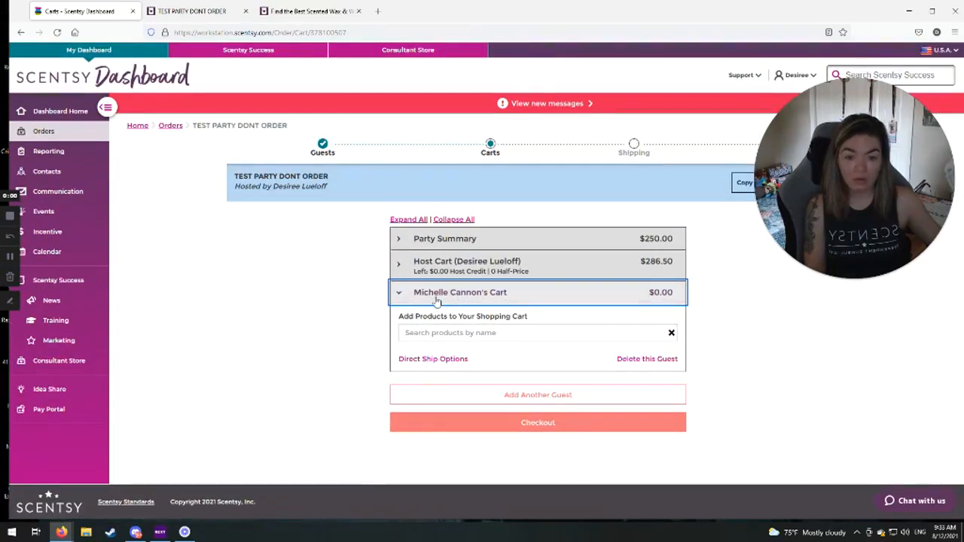
{"action": "left_click", "coordinate": [504, 333]}
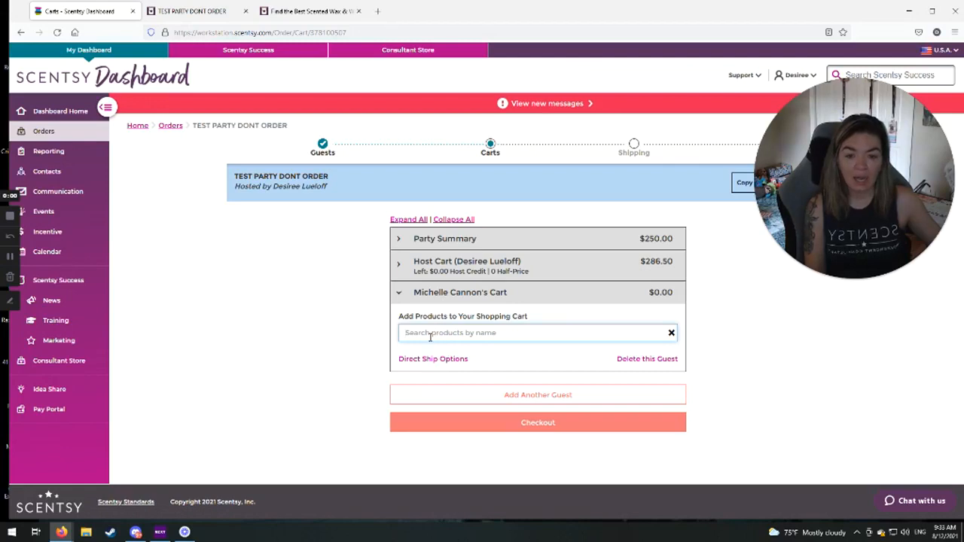
{"action": "type", "text": "s"}
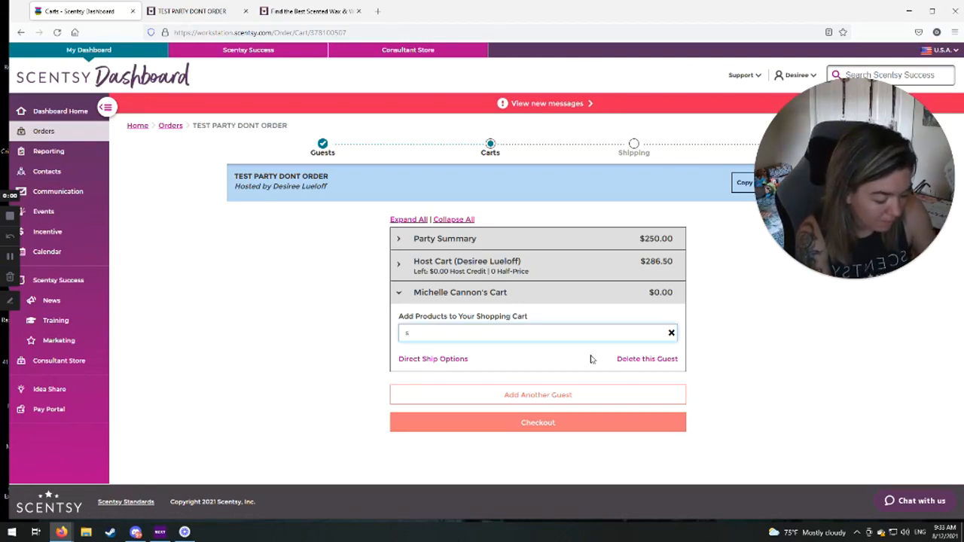
{"action": "key", "text": "BackSpace"}
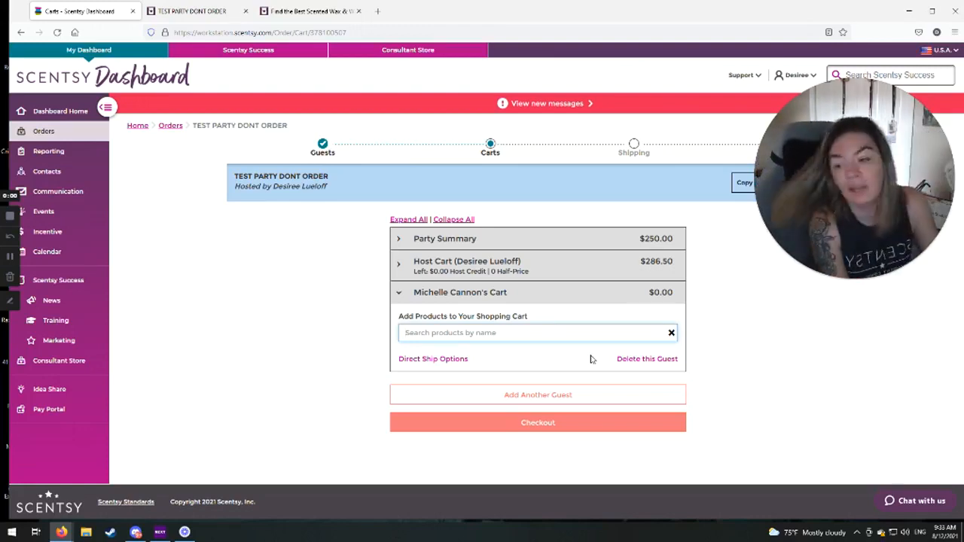
{"action": "type", "text": "be"}
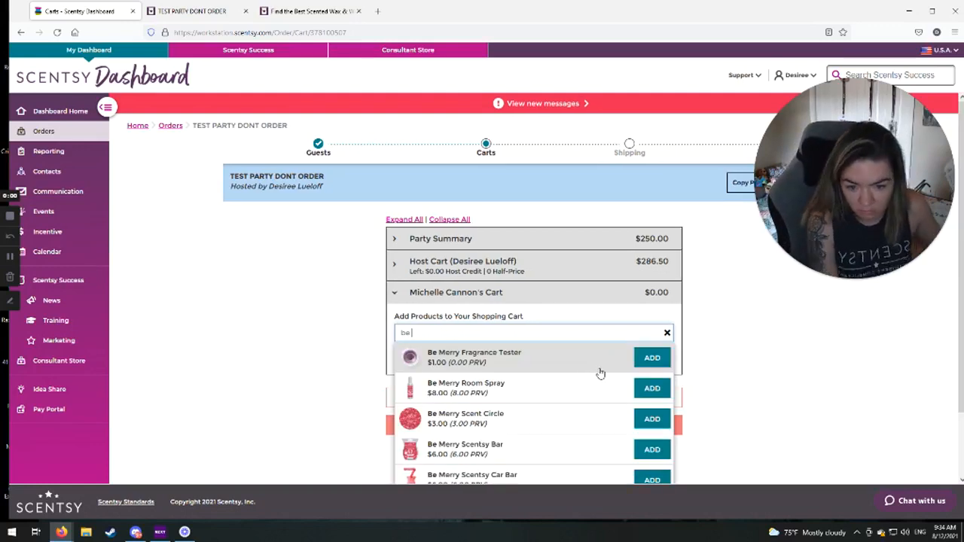
{"action": "scroll", "coordinate": [596, 375], "scroll_direction": "down", "scroll_amount": 2}
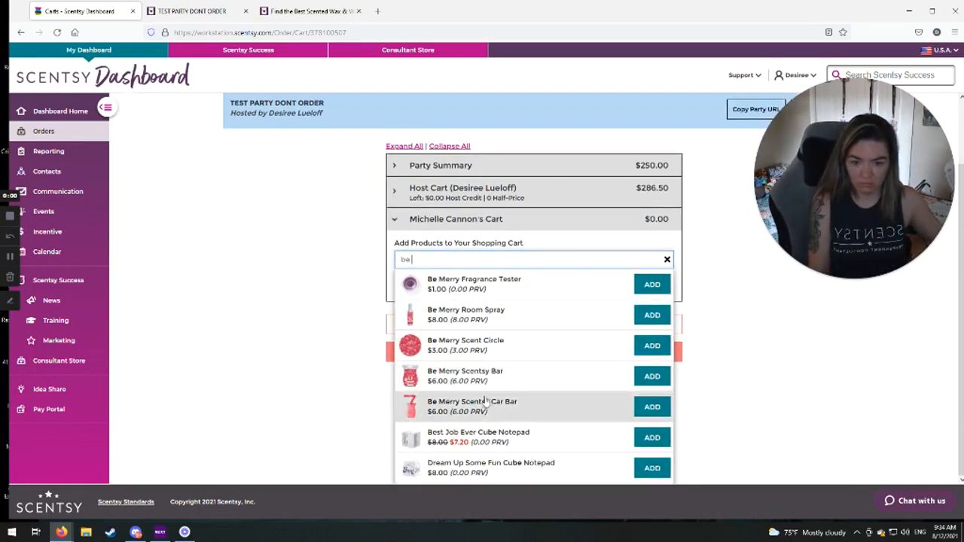
{"action": "left_click", "coordinate": [642, 377]}
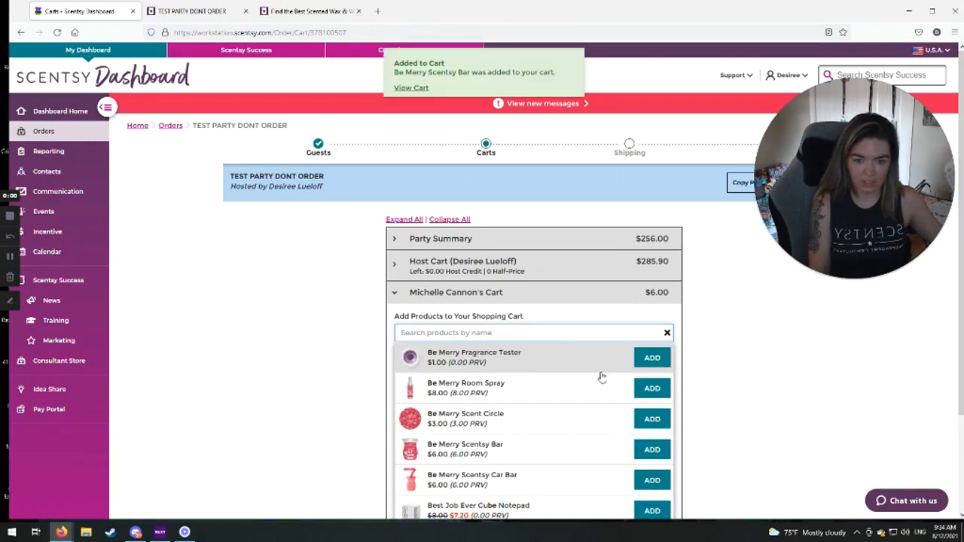
{"action": "left_click", "coordinate": [650, 389]}
{"action": "left_click", "coordinate": [668, 333]}
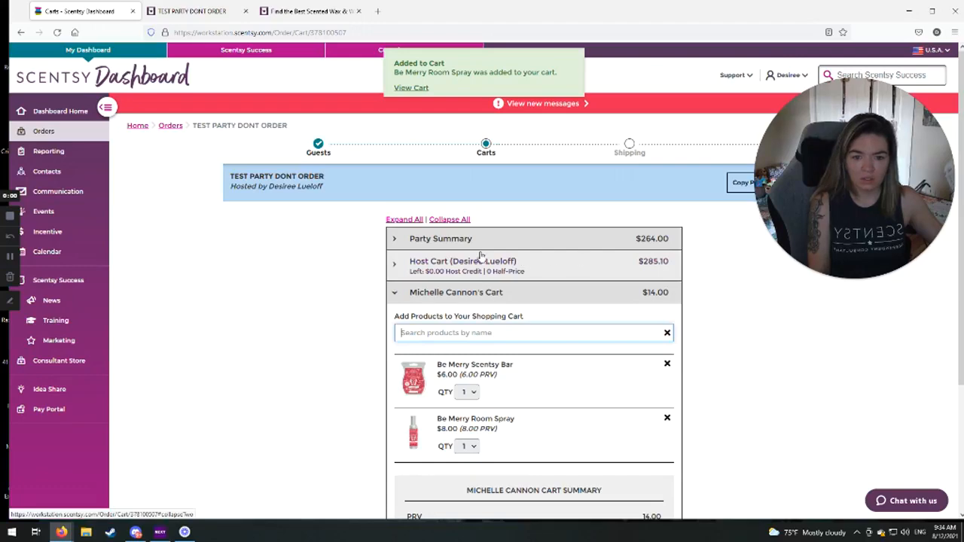
Add an existing customer as a second guest of the party and save them with a cart for products.
{"action": "scroll", "coordinate": [538, 261], "scroll_direction": "down", "scroll_amount": 3}
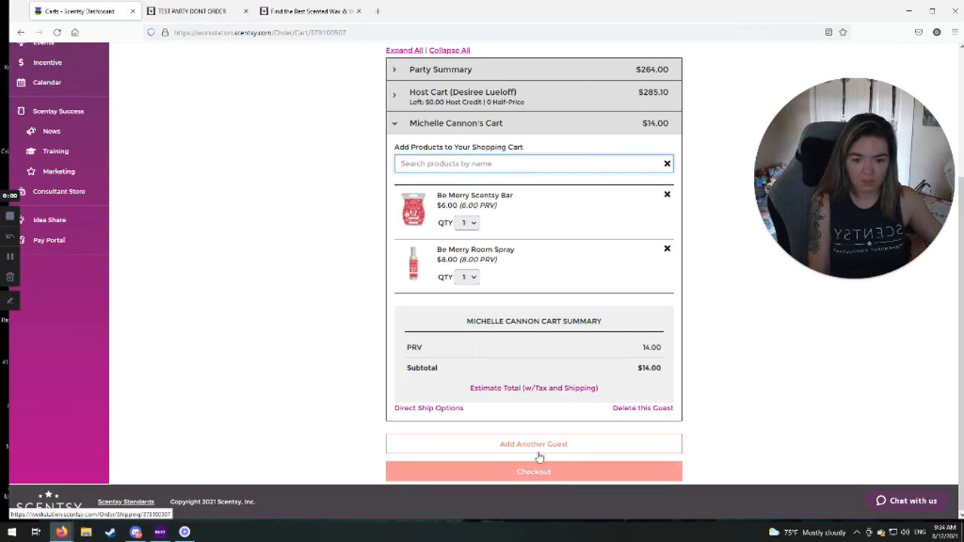
{"action": "left_click", "coordinate": [537, 448]}
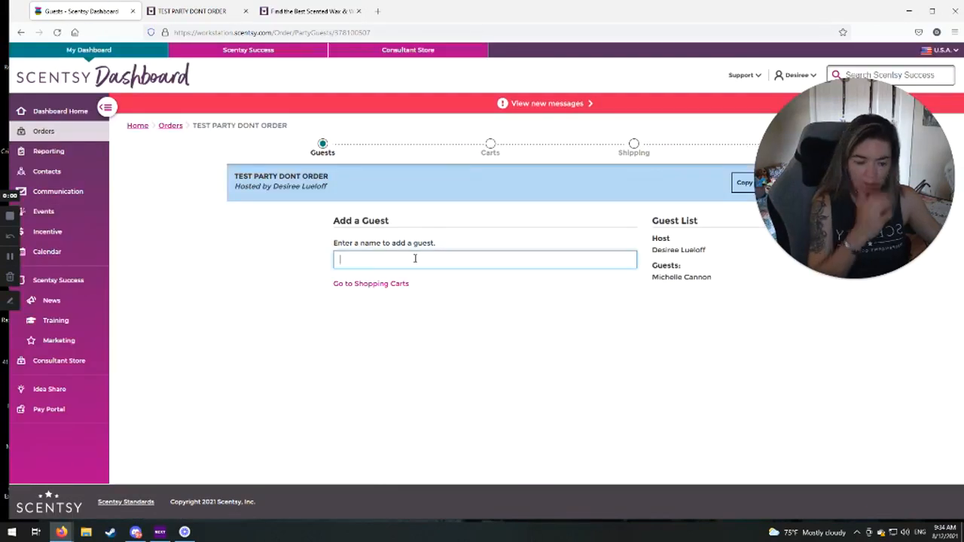
{"action": "type", "text": "jeff"}
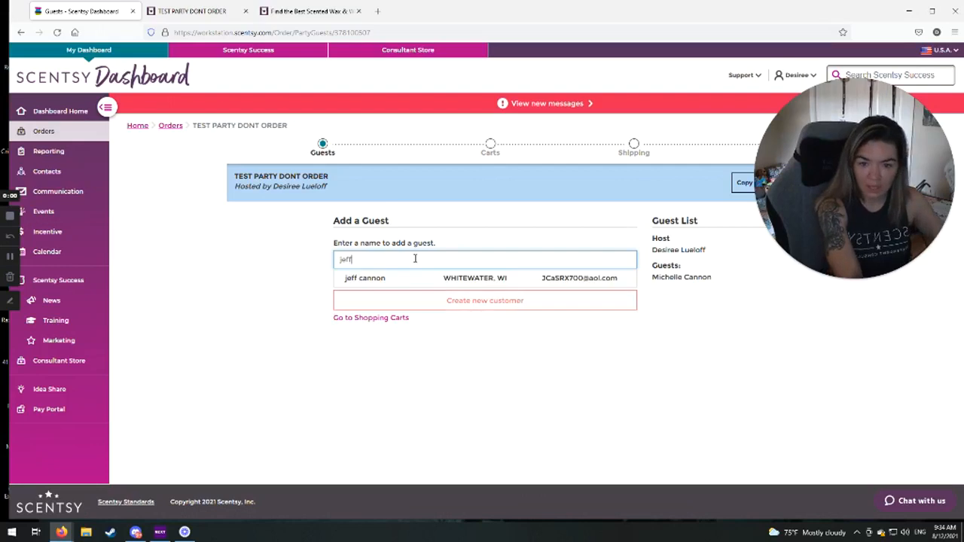
{"action": "left_click", "coordinate": [400, 279]}
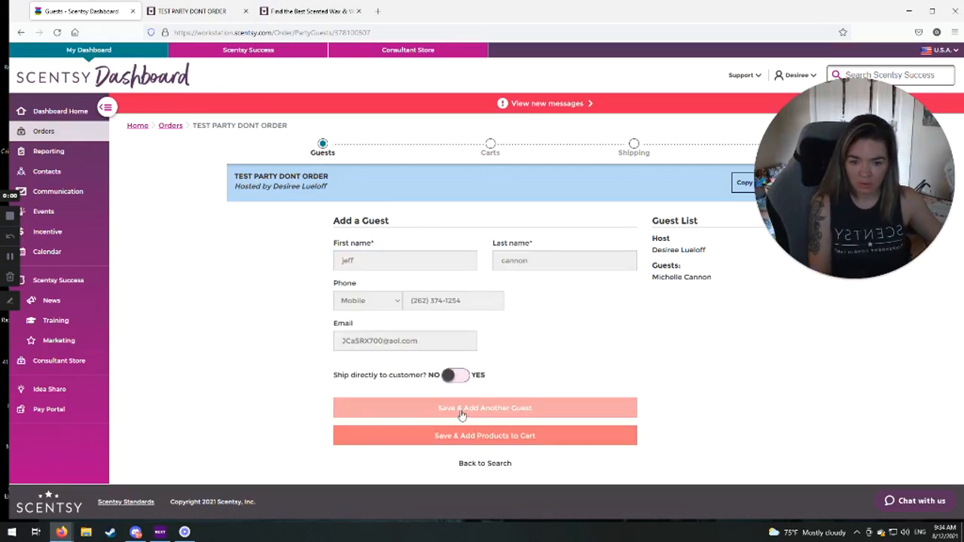
{"action": "left_click", "coordinate": [462, 438]}
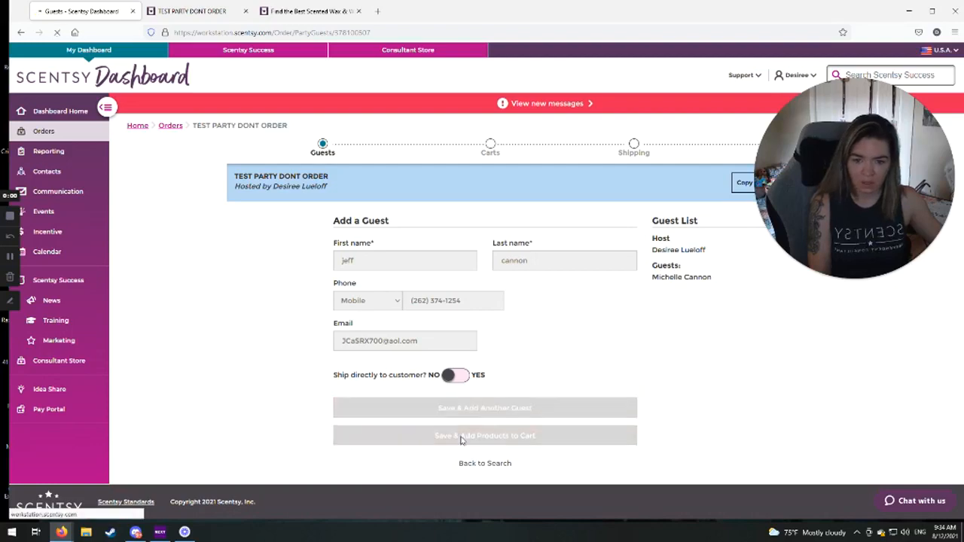
With the Perpetual Party Reward assigned to the host, add the Luna Scent Circle as the reward by searching "circle".
{"action": "scroll", "coordinate": [461, 411], "scroll_direction": "down", "scroll_amount": 2}
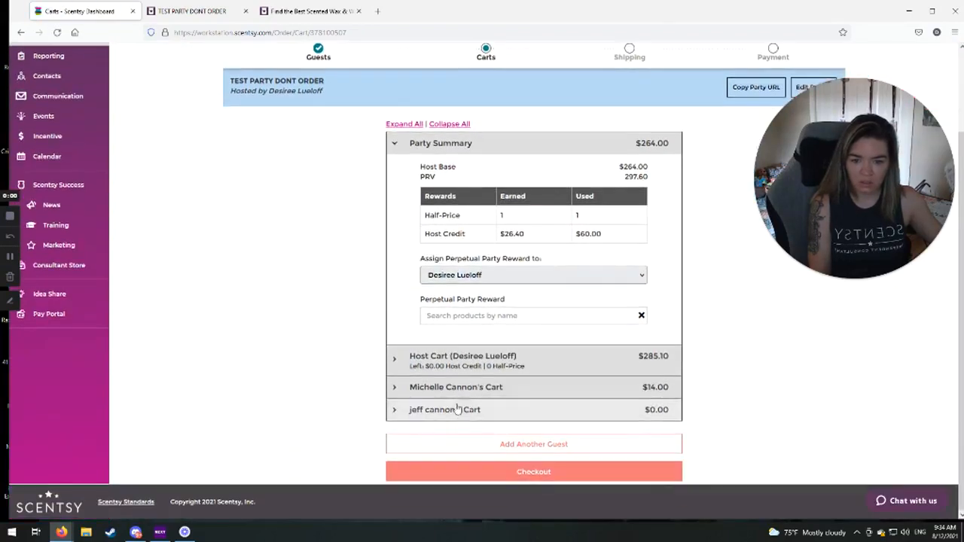
{"action": "left_click", "coordinate": [454, 316]}
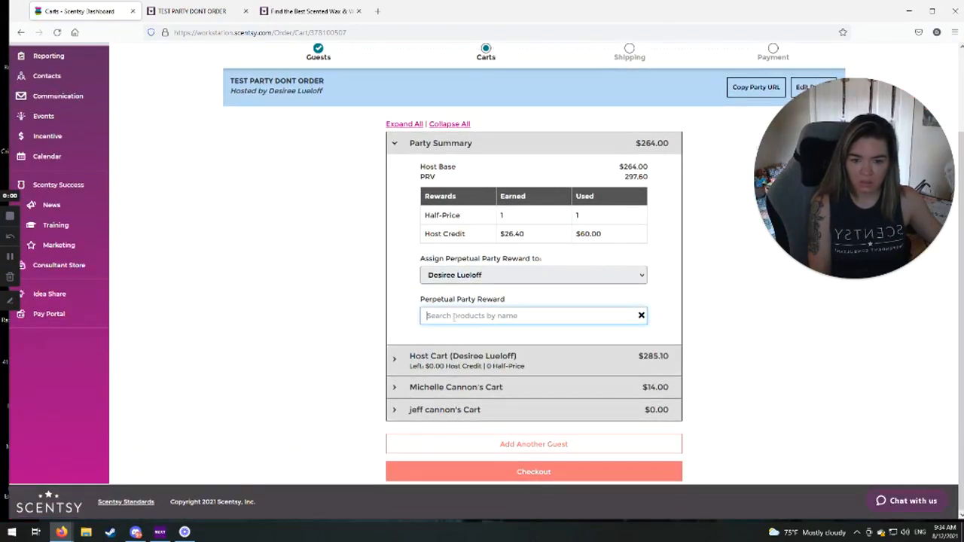
{"action": "left_click", "coordinate": [476, 278]}
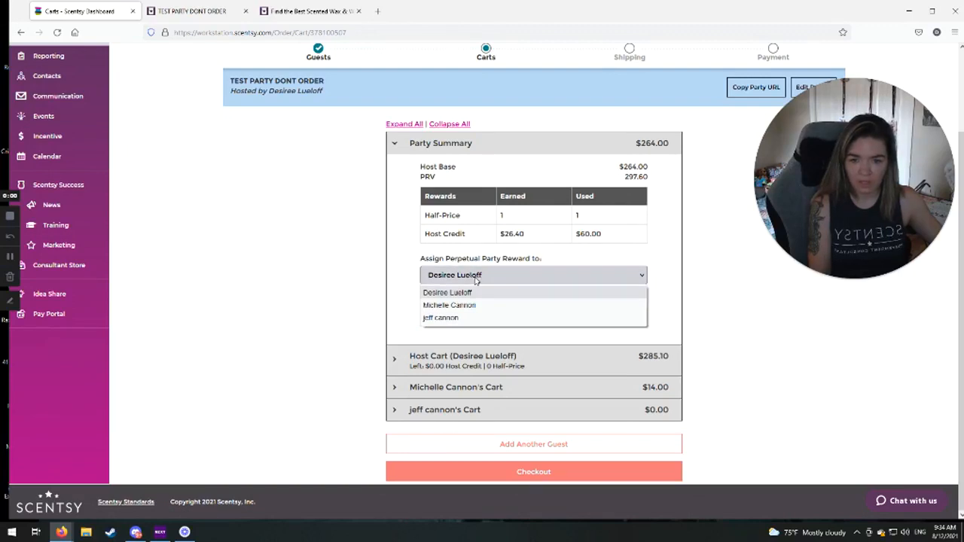
{"action": "left_click", "coordinate": [466, 296]}
{"action": "left_click", "coordinate": [463, 314]}
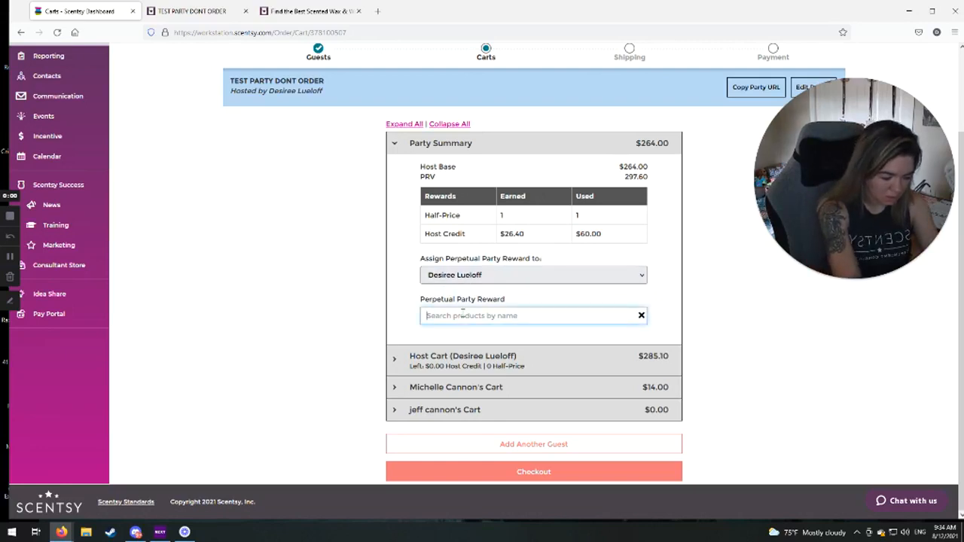
{"action": "type", "text": "circle"}
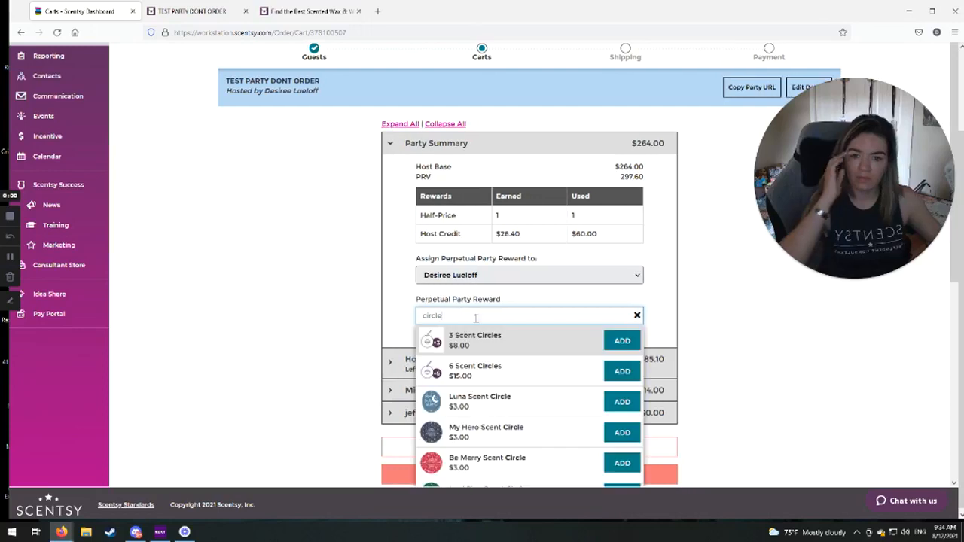
{"action": "left_click", "coordinate": [622, 401]}
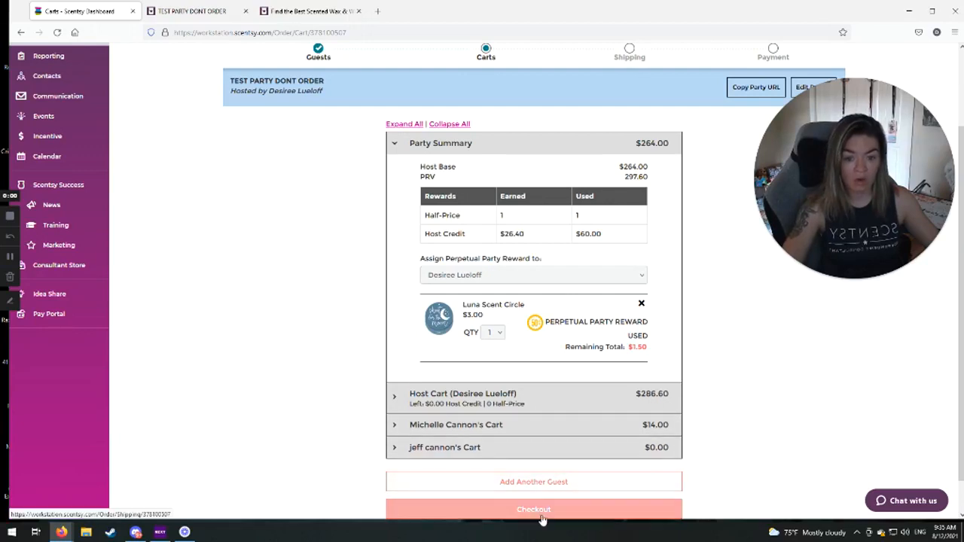
Add the Kindness Warmer to the second guest's cart by searching "kindne".
{"action": "left_click", "coordinate": [479, 447]}
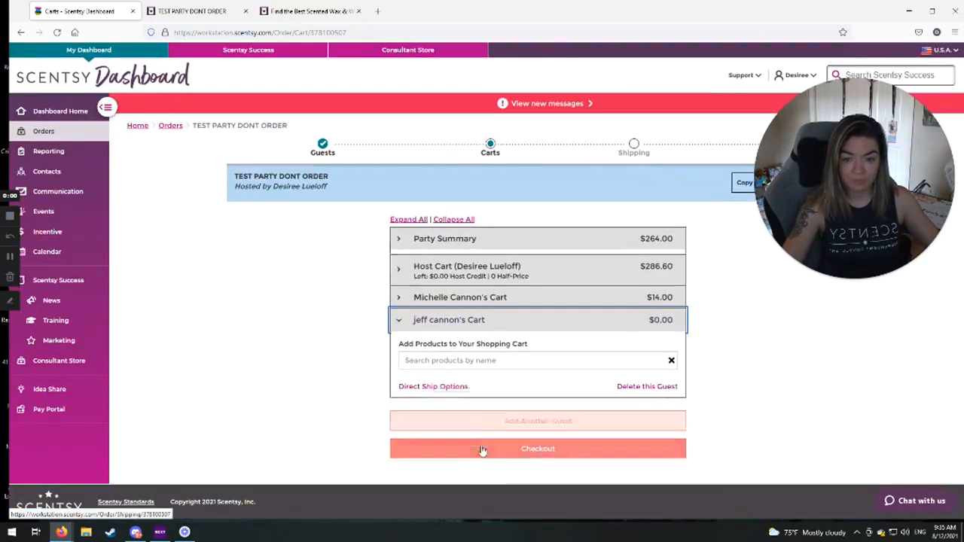
{"action": "left_click", "coordinate": [431, 355]}
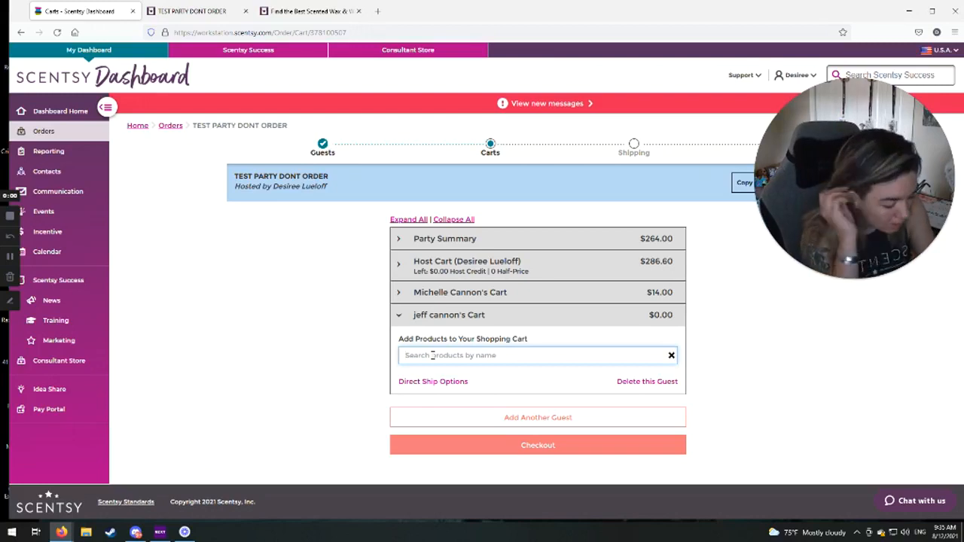
{"action": "type", "text": "kindne"}
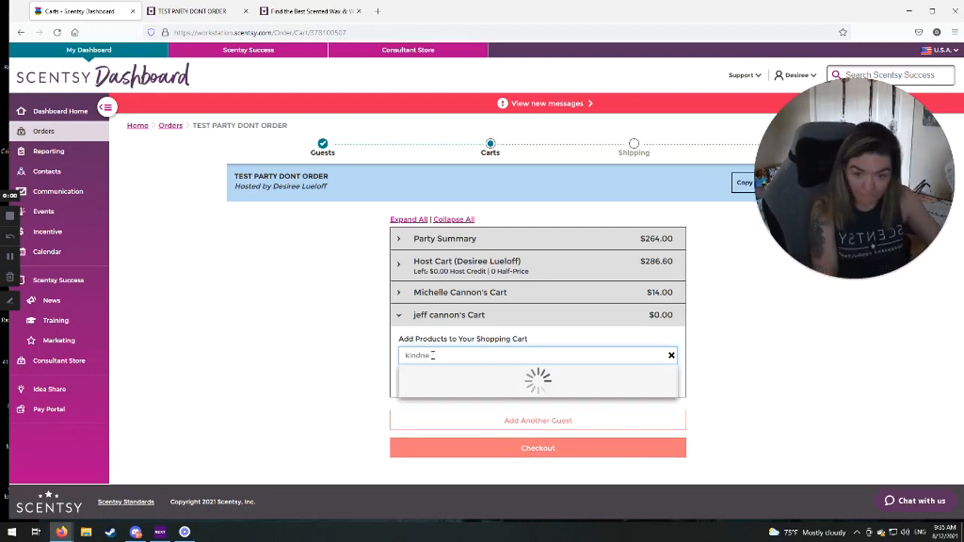
{"action": "left_click", "coordinate": [652, 382]}
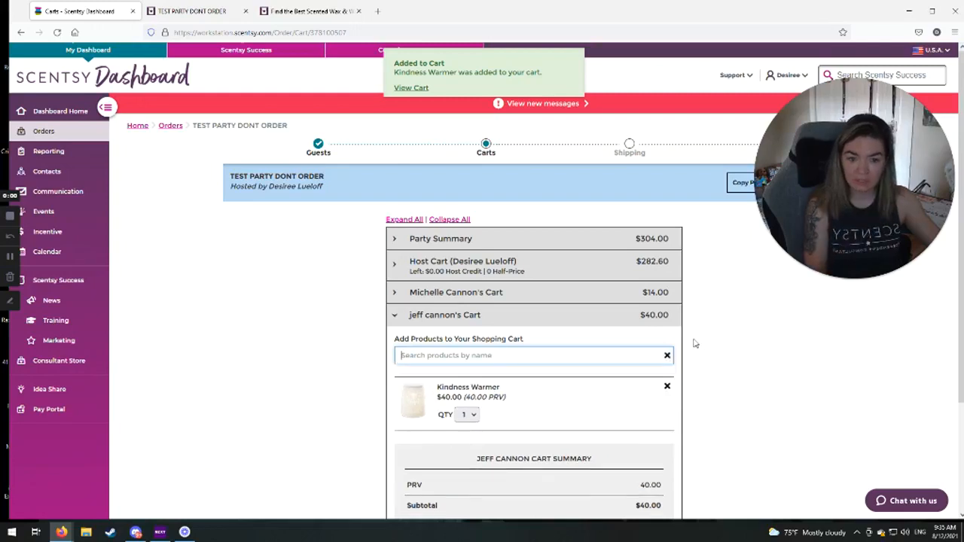
Check out the party carts and examine the party shipping charges for the host and guests.
{"action": "scroll", "coordinate": [693, 343], "scroll_direction": "down", "scroll_amount": 3}
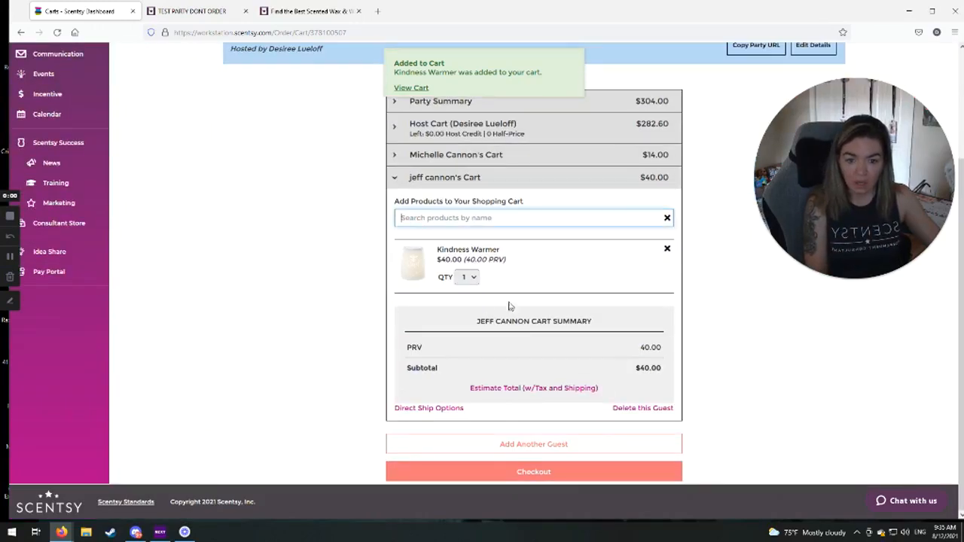
{"action": "left_click", "coordinate": [569, 472]}
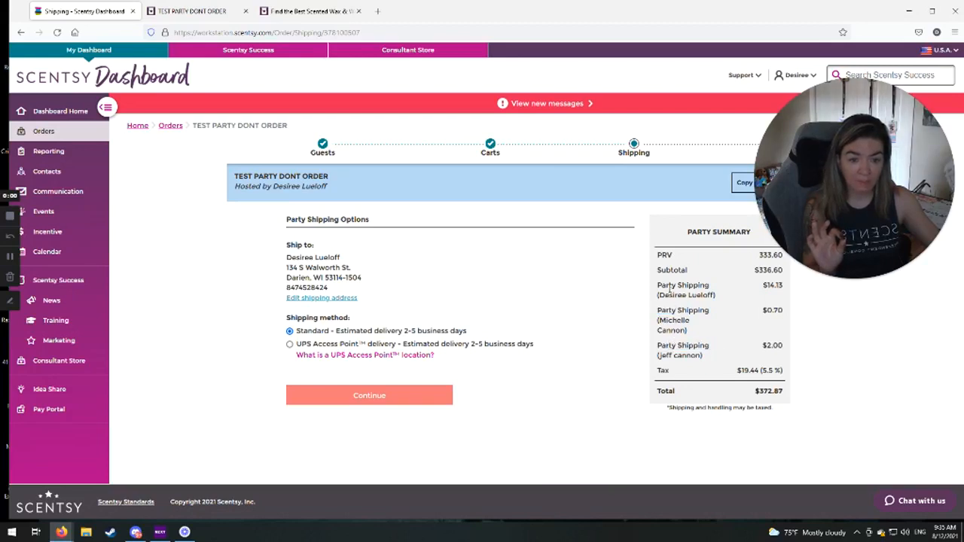
{"action": "left_click_drag", "start_coordinate": [669, 286], "coordinate": [707, 286]}
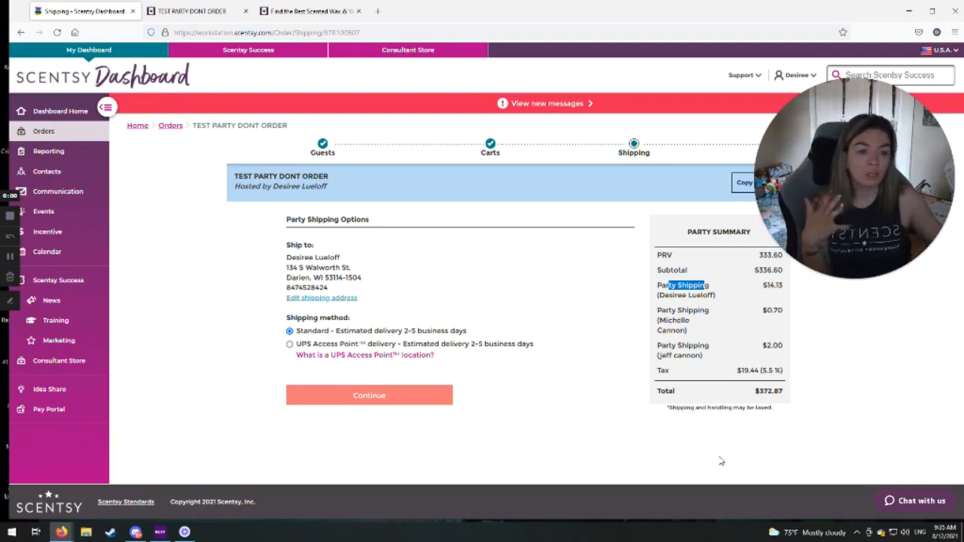
{"action": "left_click", "coordinate": [716, 292]}
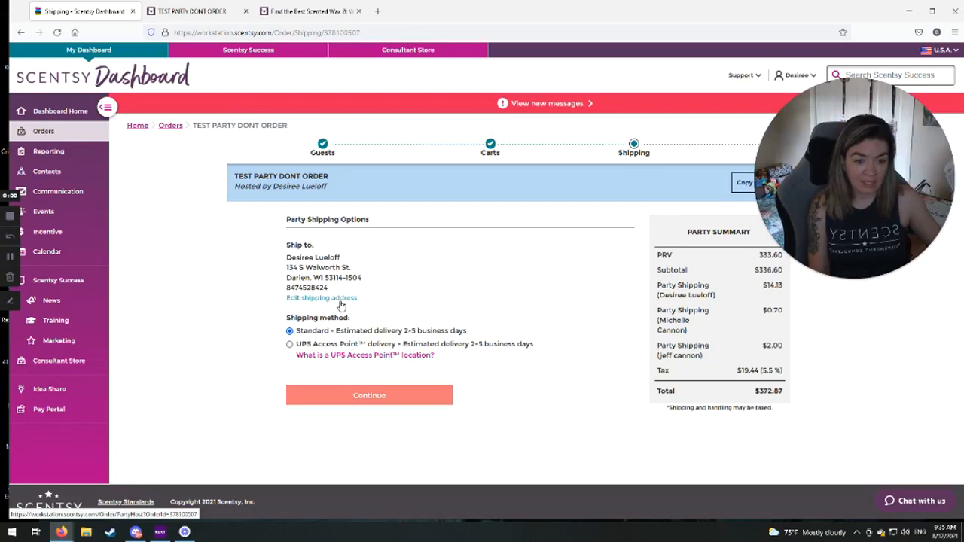
Continue to payment with standard shipping to the host's address, and examine the amount owed by each customer.
{"action": "left_click", "coordinate": [383, 398]}
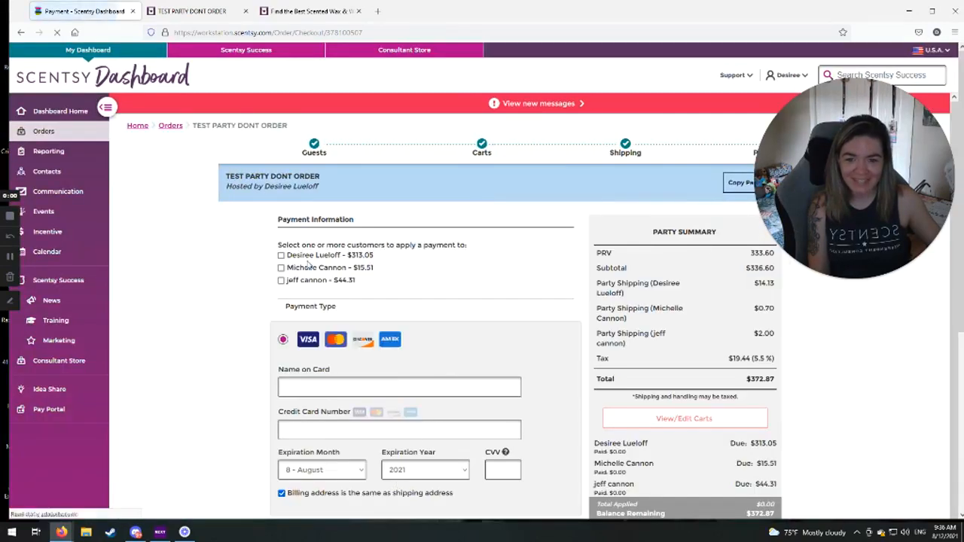
{"action": "left_click_drag", "start_coordinate": [347, 256], "coordinate": [393, 269]}
{"action": "left_click_drag", "start_coordinate": [333, 280], "coordinate": [369, 286]}
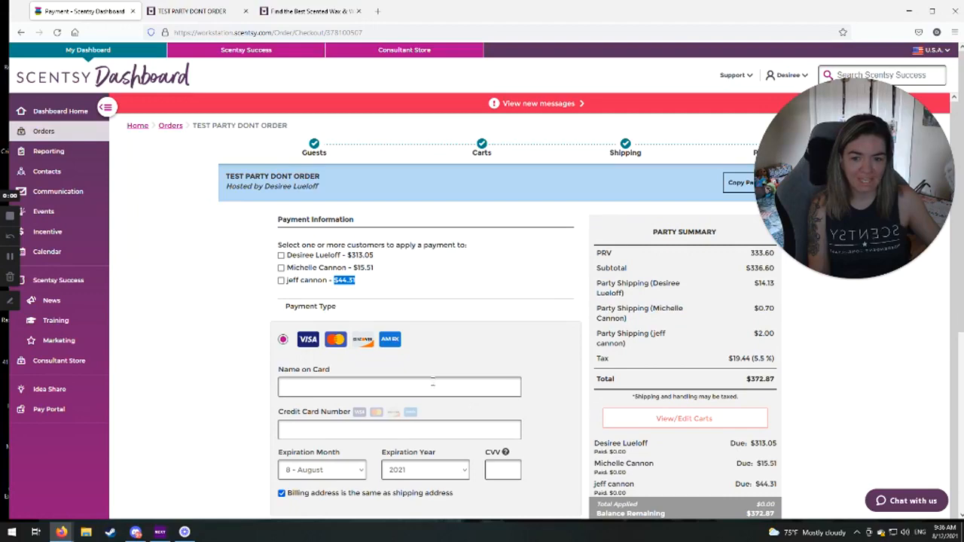
{"action": "left_click", "coordinate": [366, 284]}
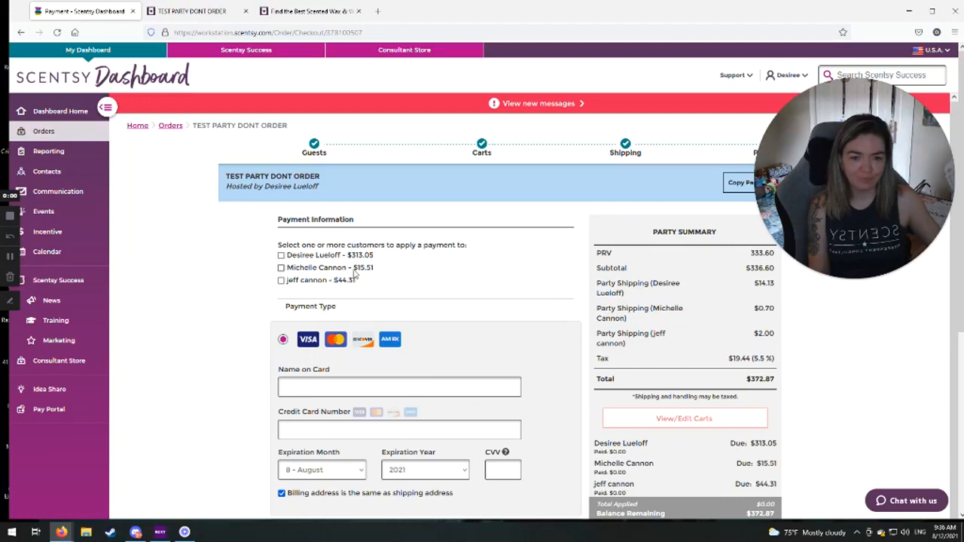
{"action": "scroll", "coordinate": [363, 287], "scroll_direction": "down", "scroll_amount": 1}
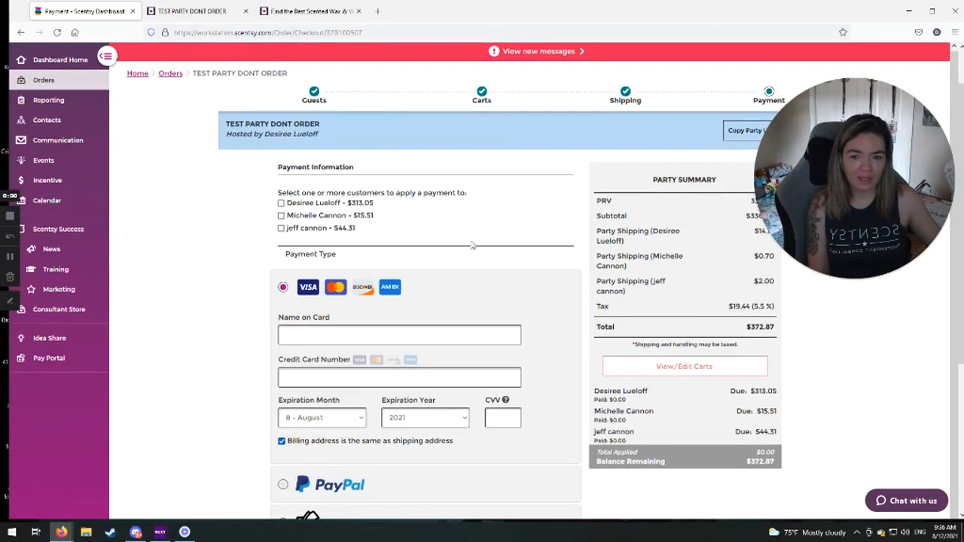
Examine the available payment types, choose product credit, and select the host as the customer to apply it to.
{"action": "scroll", "coordinate": [455, 295], "scroll_direction": "down", "scroll_amount": 3}
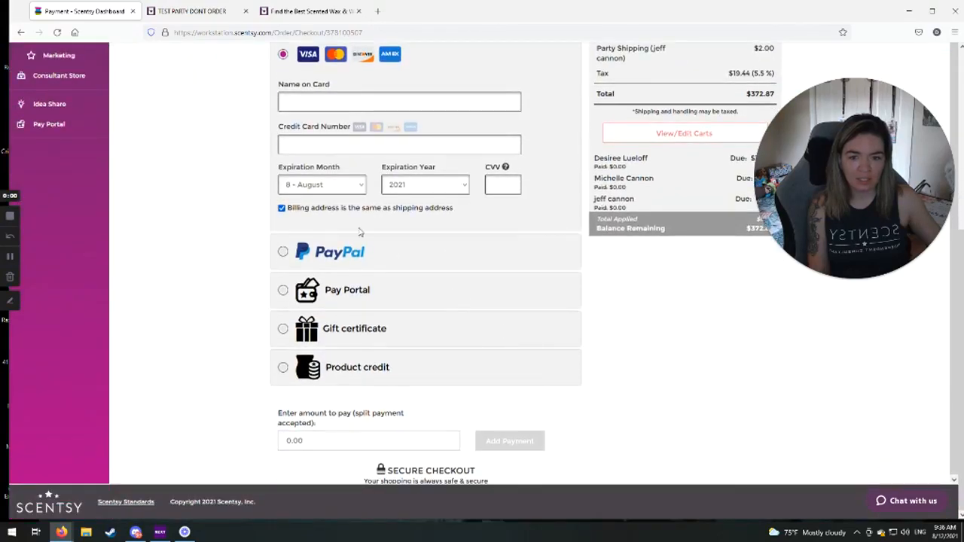
{"action": "scroll", "coordinate": [359, 233], "scroll_direction": "up", "scroll_amount": 3}
{"action": "left_click", "coordinate": [295, 360]}
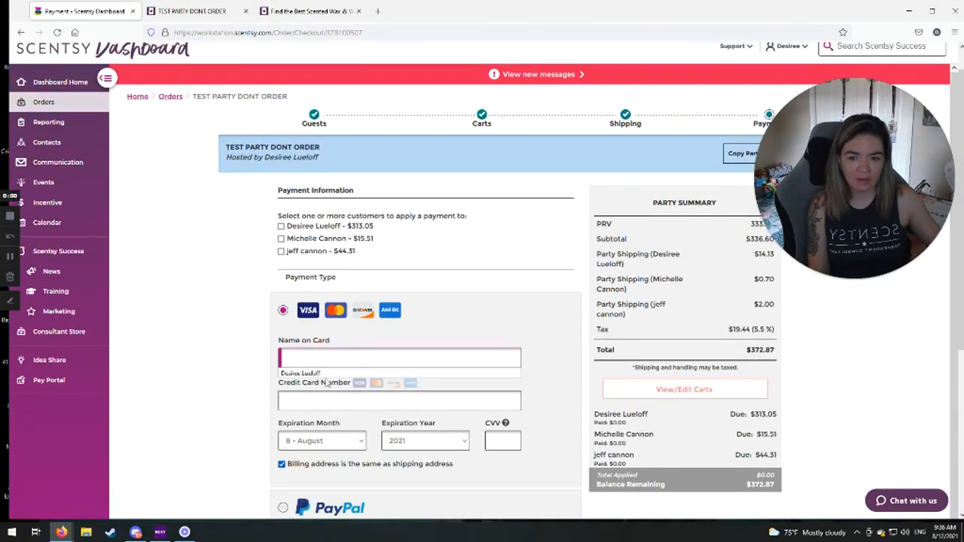
{"action": "scroll", "coordinate": [261, 371], "scroll_direction": "down", "scroll_amount": 3}
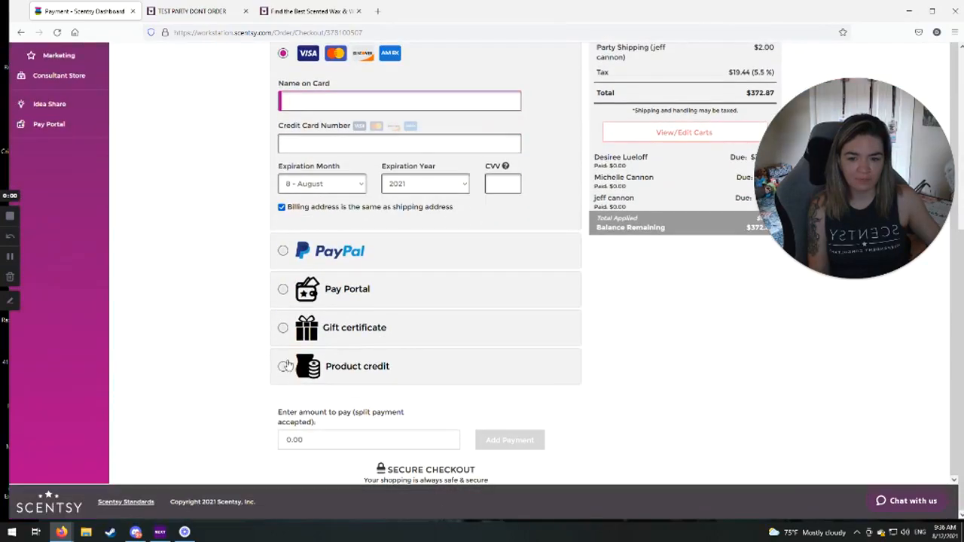
{"action": "left_click", "coordinate": [282, 366]}
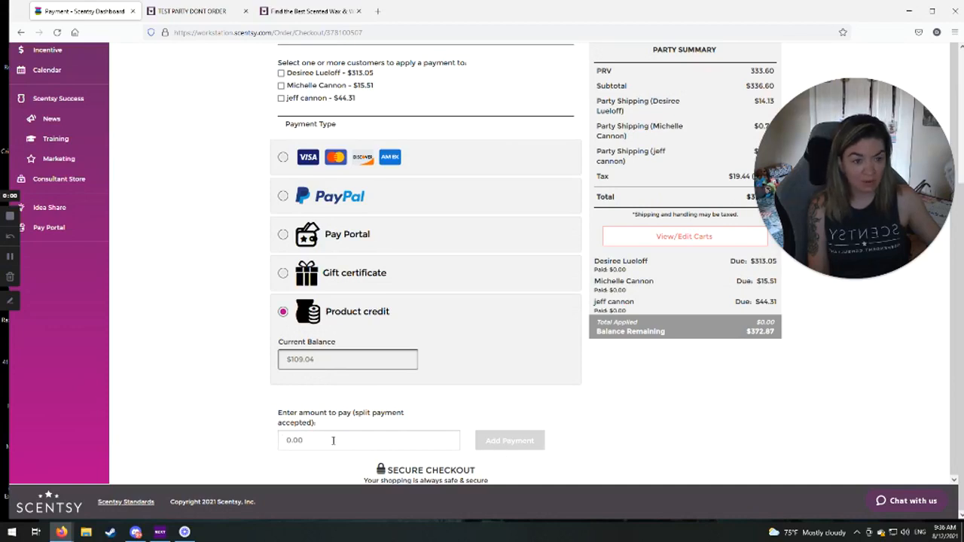
{"action": "left_click", "coordinate": [281, 74]}
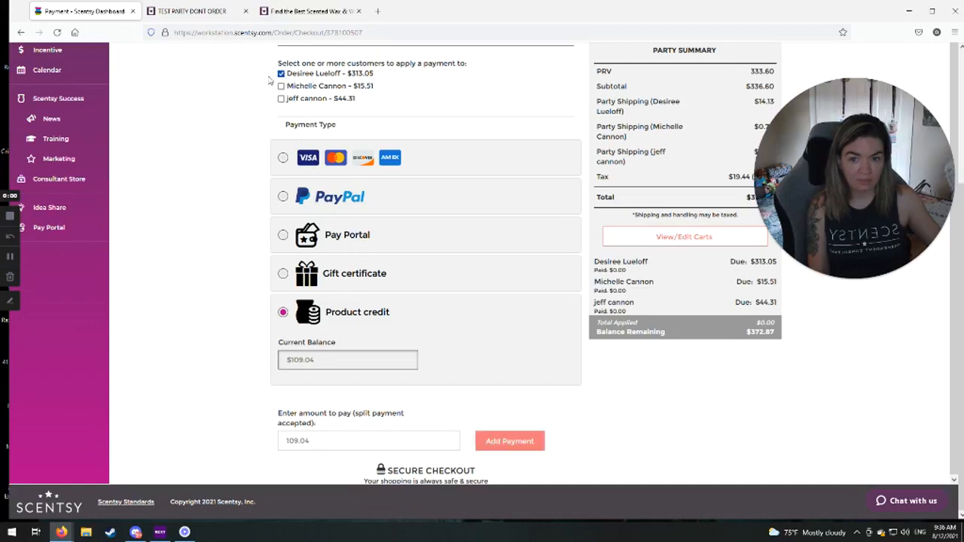
Switch the payment type to credit card and select both guests instead of the host to examine their combined amount to pay.
{"action": "left_click", "coordinate": [283, 160]}
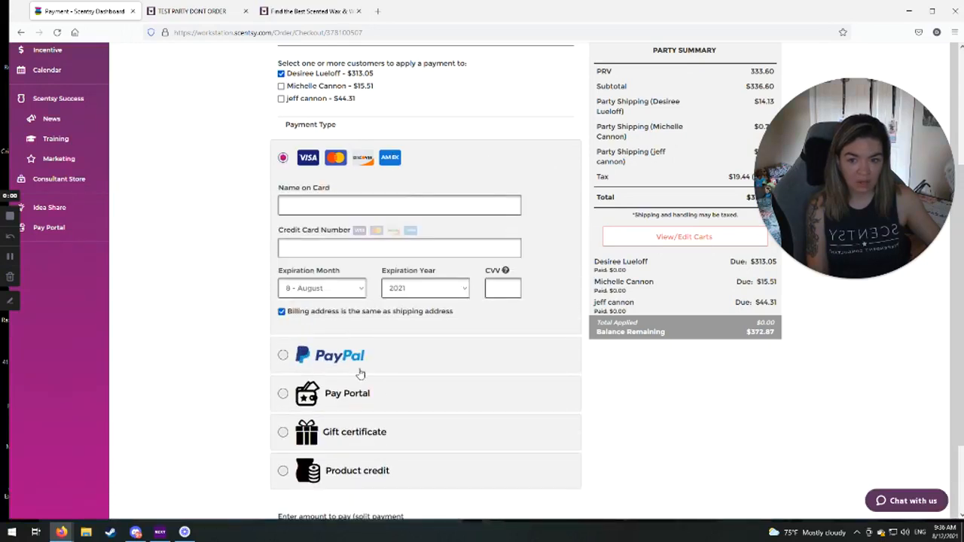
{"action": "scroll", "coordinate": [361, 422], "scroll_direction": "down", "scroll_amount": 3}
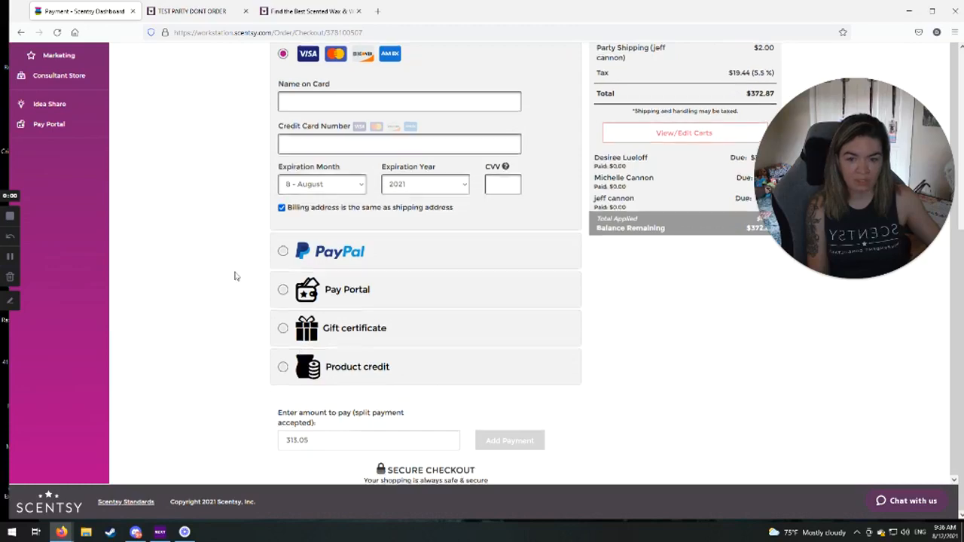
{"action": "scroll", "coordinate": [300, 107], "scroll_direction": "up", "scroll_amount": 3}
{"action": "scroll", "coordinate": [299, 107], "scroll_direction": "up", "scroll_amount": 3}
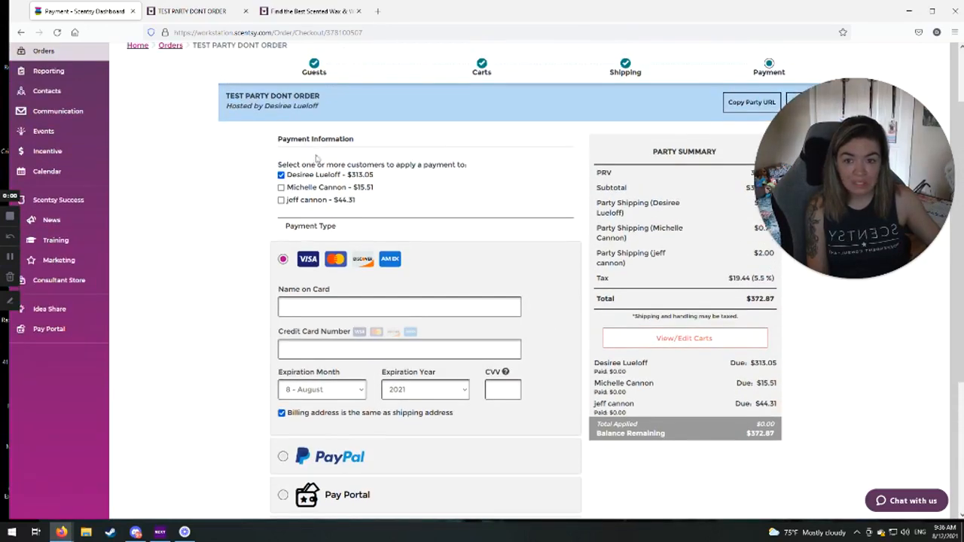
{"action": "left_click", "coordinate": [281, 175]}
{"action": "left_click", "coordinate": [281, 187]}
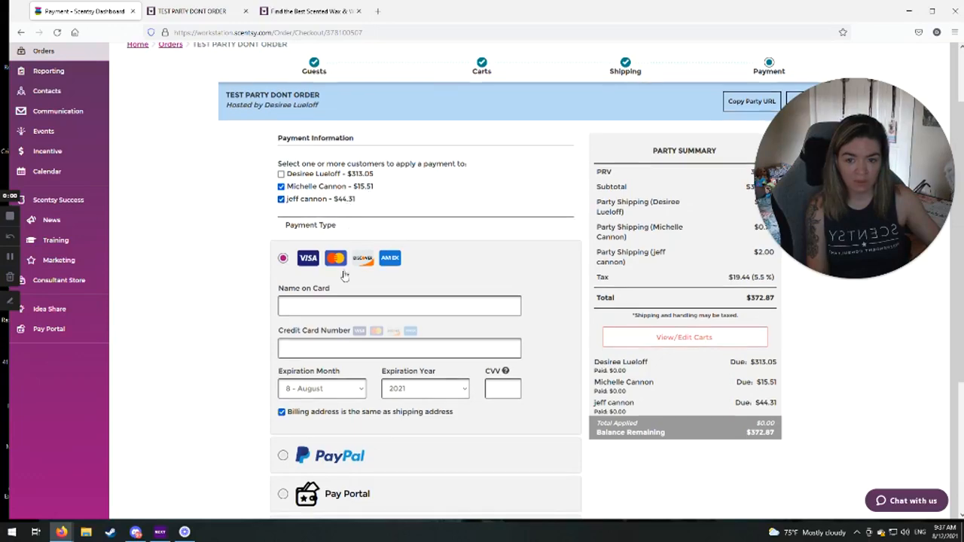
{"action": "scroll", "coordinate": [342, 273], "scroll_direction": "down", "scroll_amount": 2}
{"action": "left_click_drag", "start_coordinate": [312, 491], "coordinate": [256, 492]}
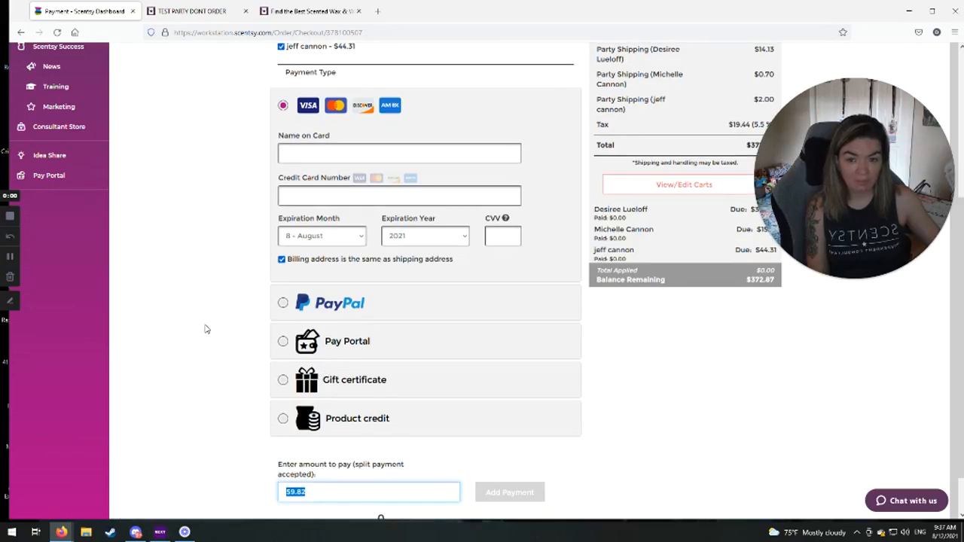
{"action": "scroll", "coordinate": [206, 329], "scroll_direction": "up", "scroll_amount": 3}
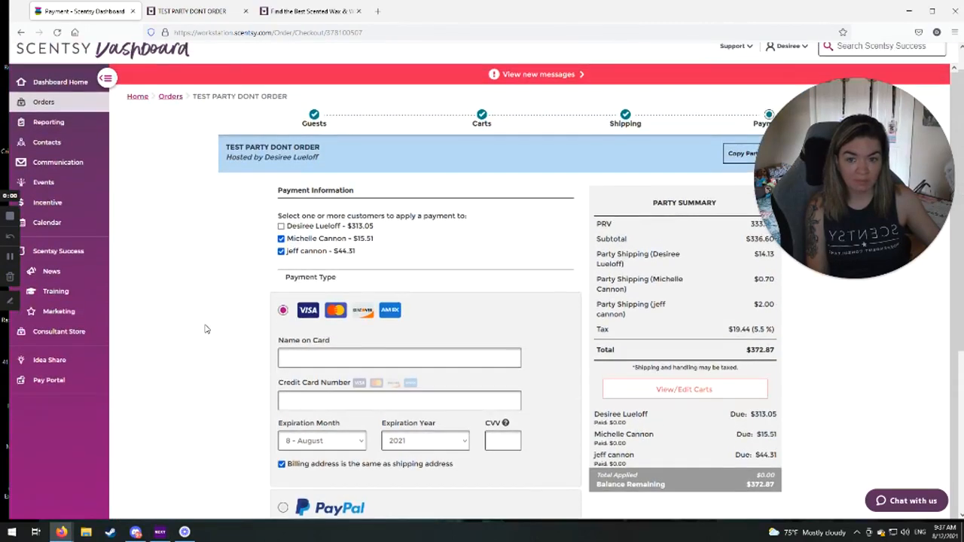
Add a partial product credit payment of 34.31 for the second guest only, then deselect that guest.
{"action": "left_click", "coordinate": [284, 240]}
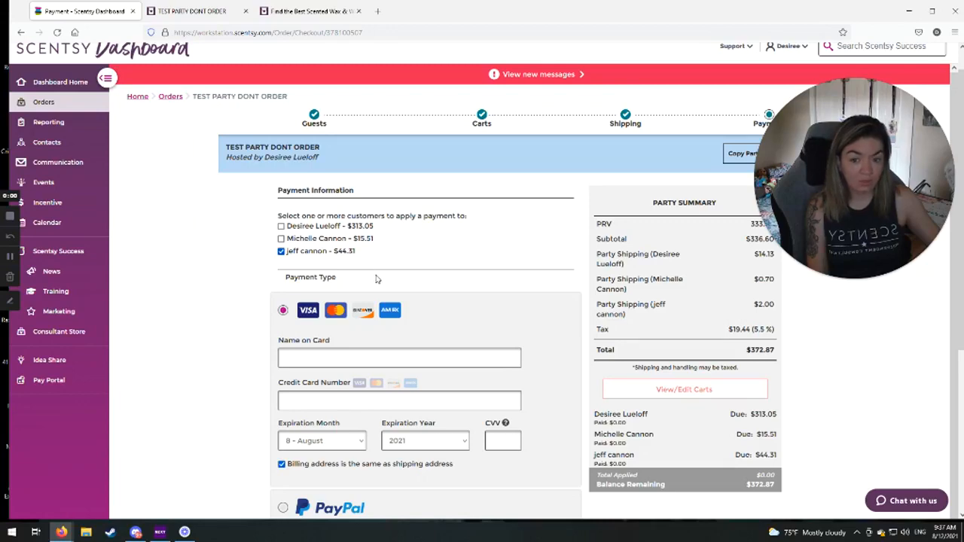
{"action": "scroll", "coordinate": [376, 278], "scroll_direction": "down", "scroll_amount": 4}
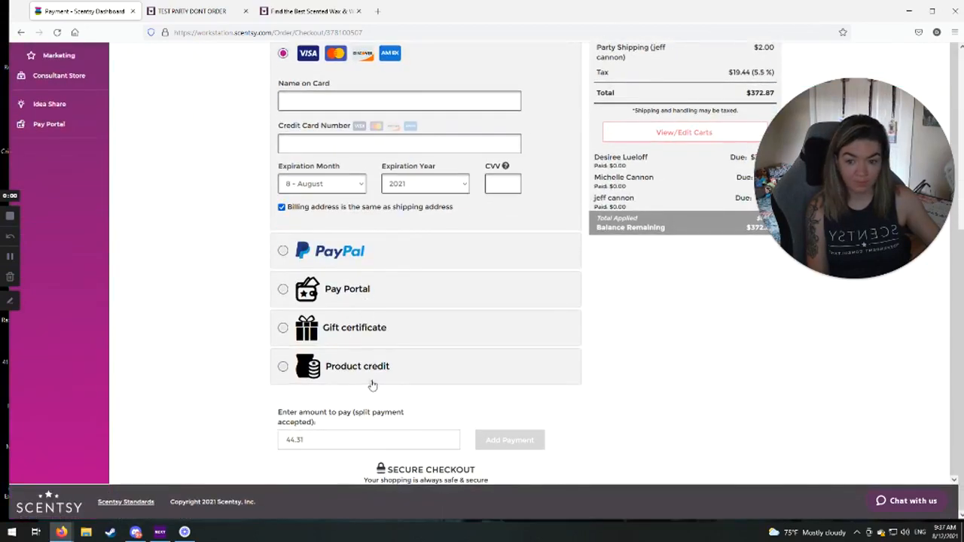
{"action": "left_click", "coordinate": [284, 367]}
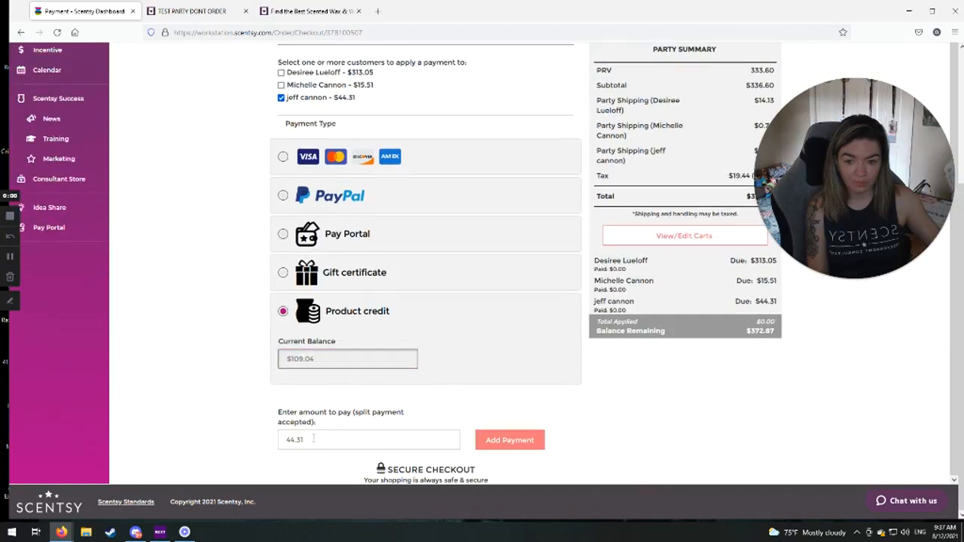
{"action": "left_click_drag", "start_coordinate": [313, 438], "coordinate": [274, 439]}
{"action": "type", "text": "3"}
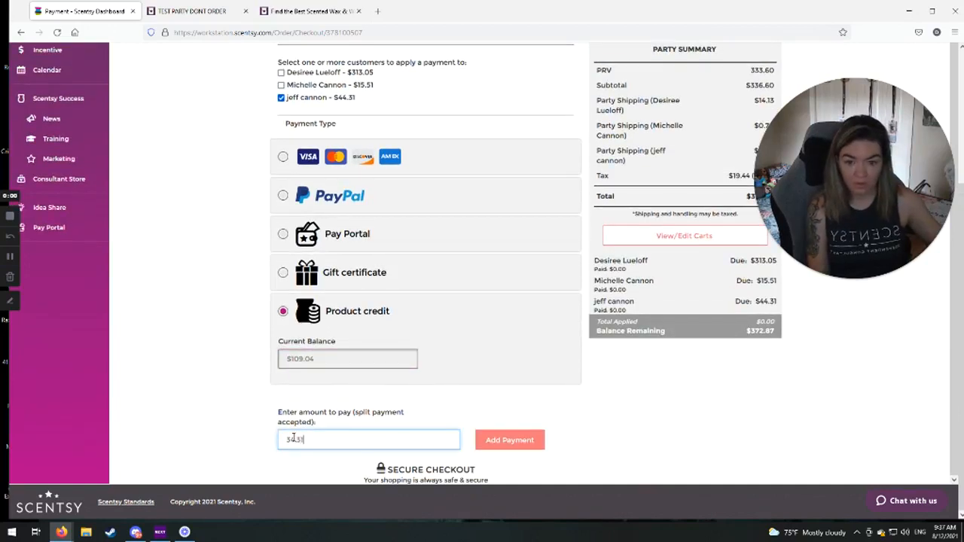
{"action": "left_click", "coordinate": [516, 443]}
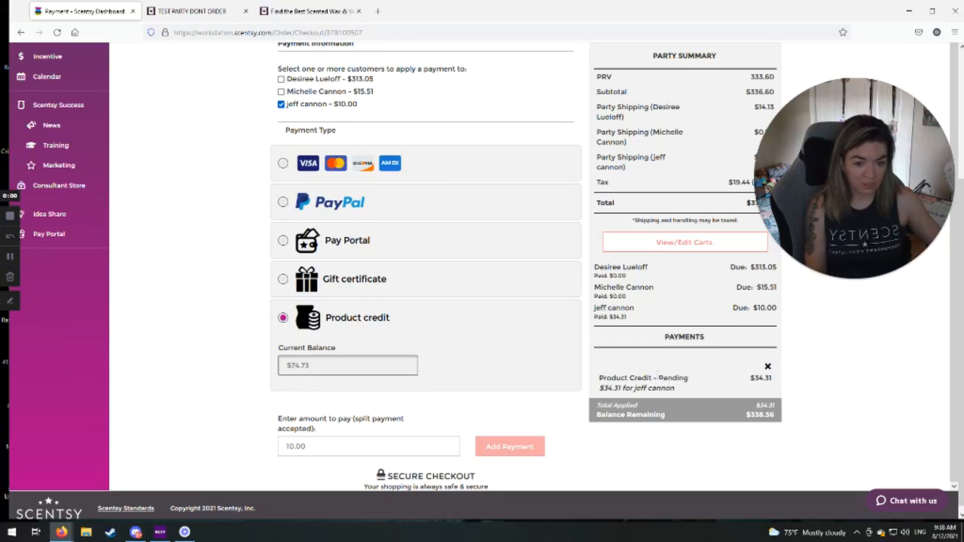
{"action": "left_click_drag", "start_coordinate": [689, 378], "coordinate": [660, 369]}
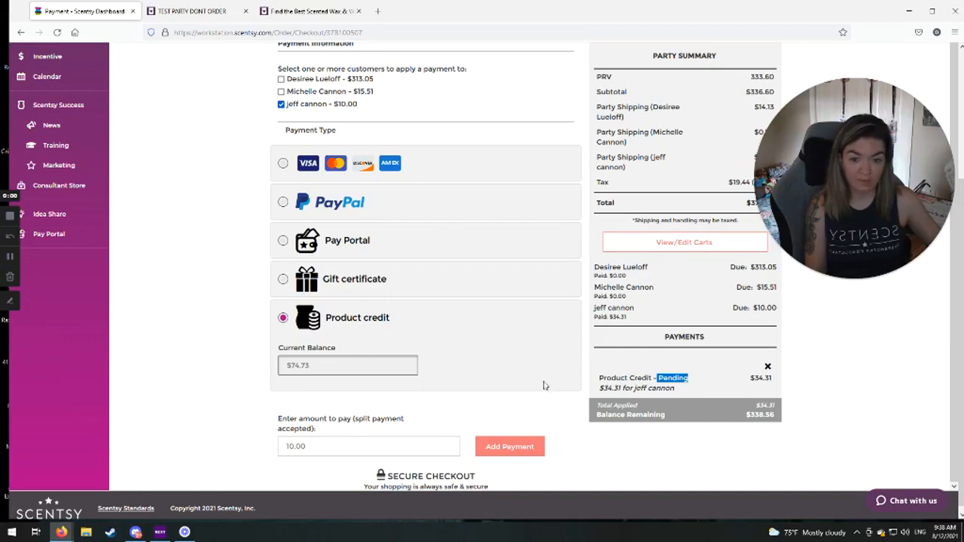
{"action": "left_click", "coordinate": [280, 108]}
{"action": "scroll", "coordinate": [339, 151], "scroll_direction": "up", "scroll_amount": 3}
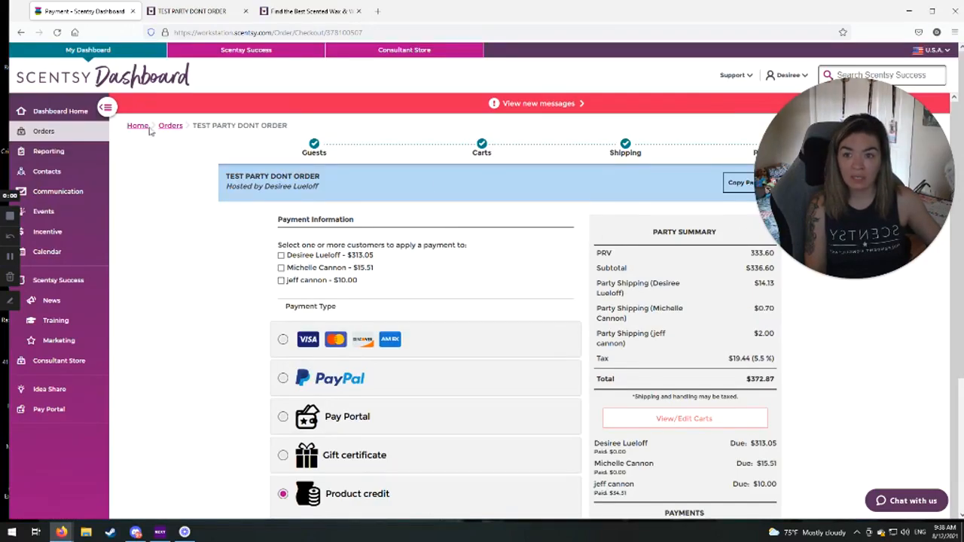
{"action": "left_click_drag", "start_coordinate": [822, 145], "coordinate": [874, 330]}
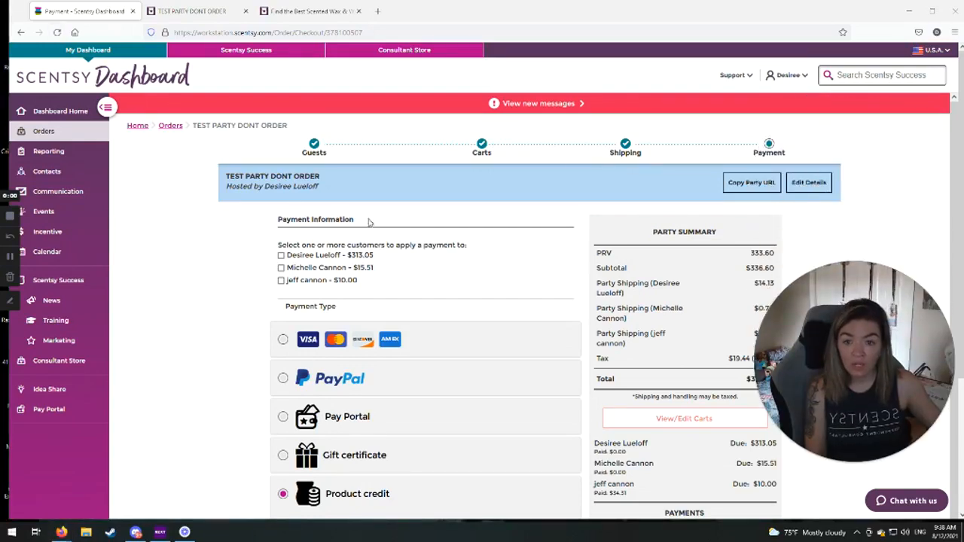
Leave the checkout for the open orders and delete the TEST PARTY DONT ORDER party.
{"action": "left_click", "coordinate": [171, 127]}
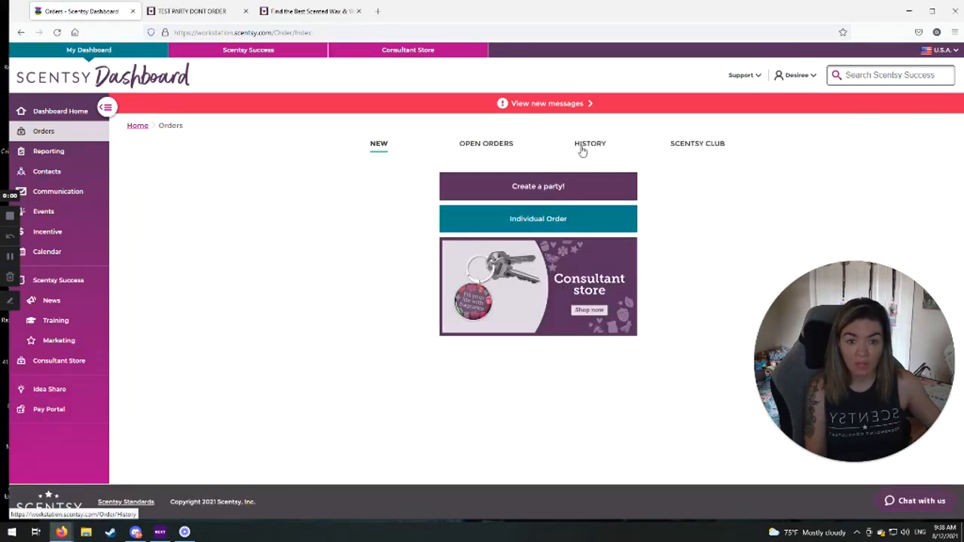
{"action": "left_click", "coordinate": [483, 146]}
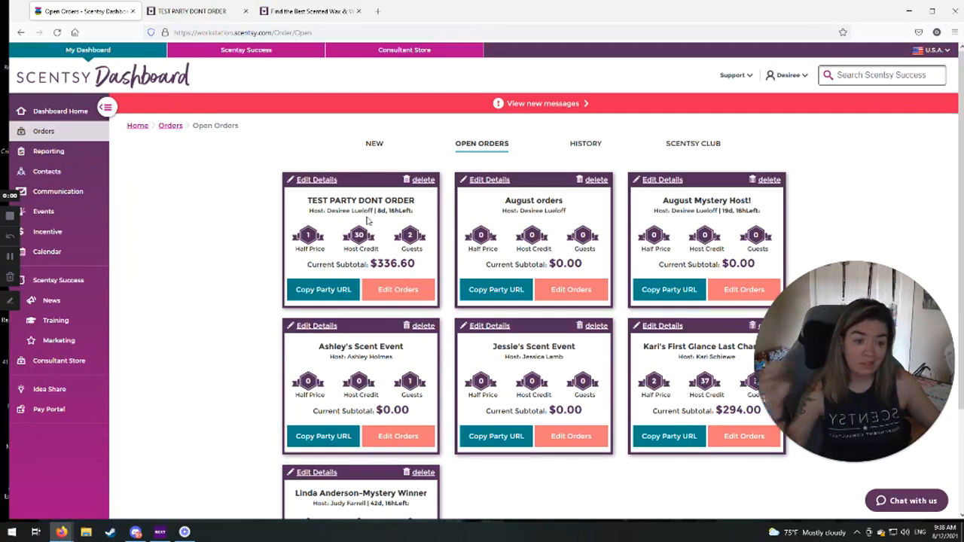
{"action": "left_click", "coordinate": [419, 182]}
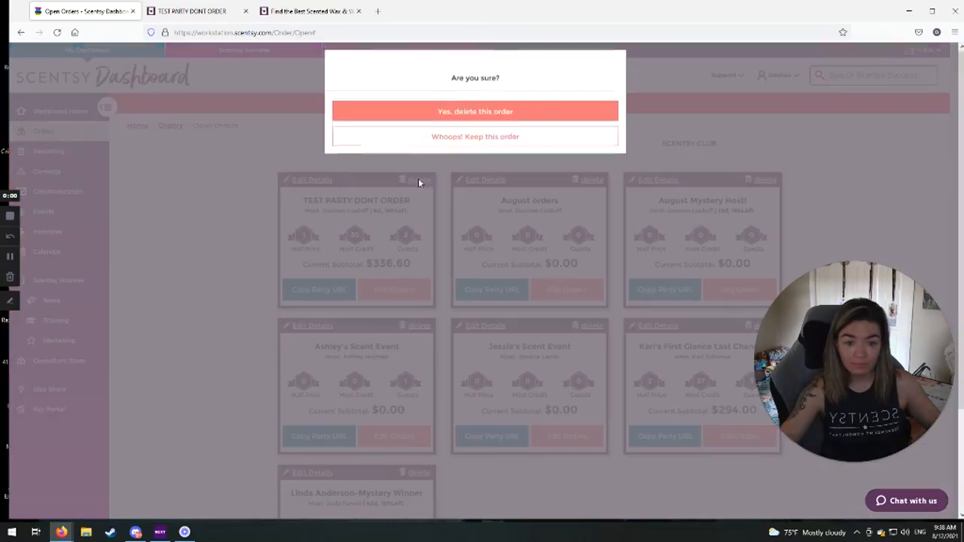
{"action": "left_click", "coordinate": [468, 123]}
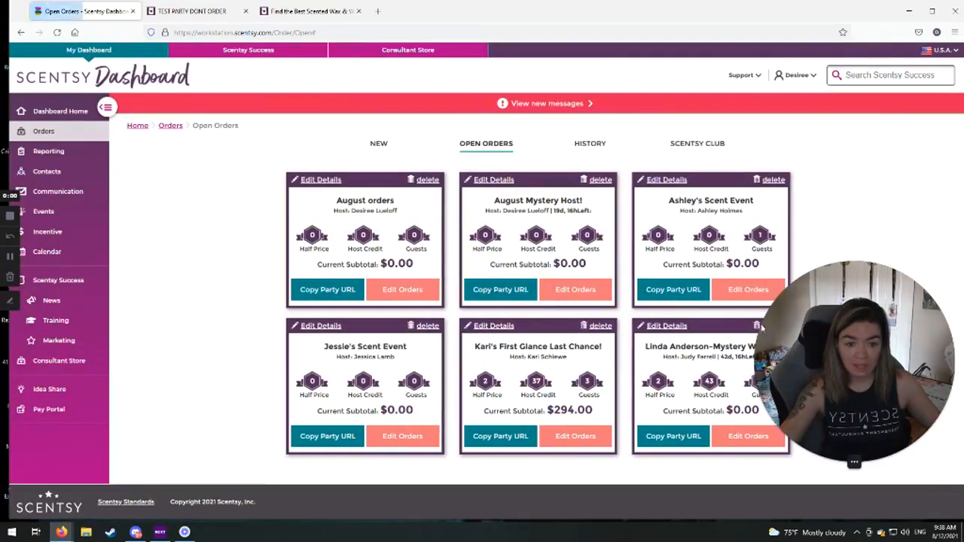
{"action": "left_click", "coordinate": [867, 463]}
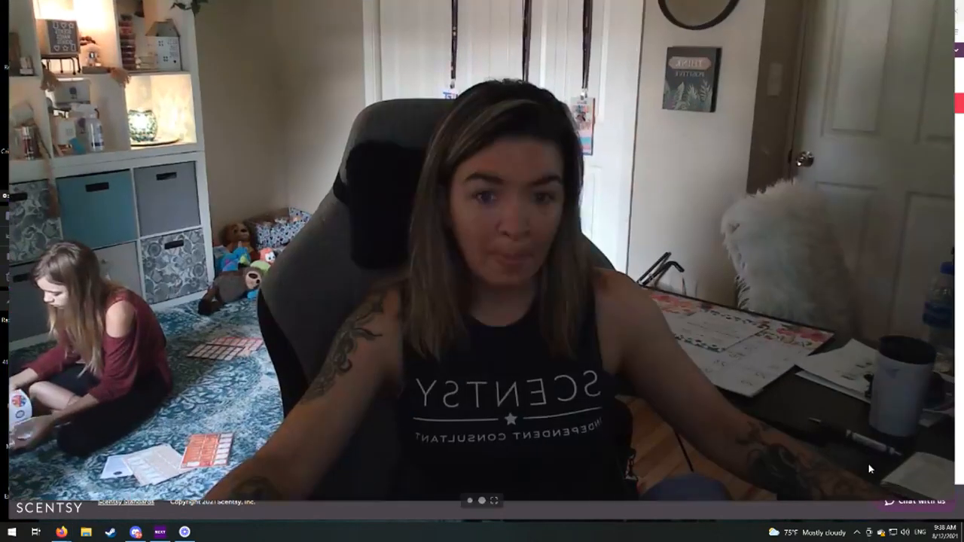